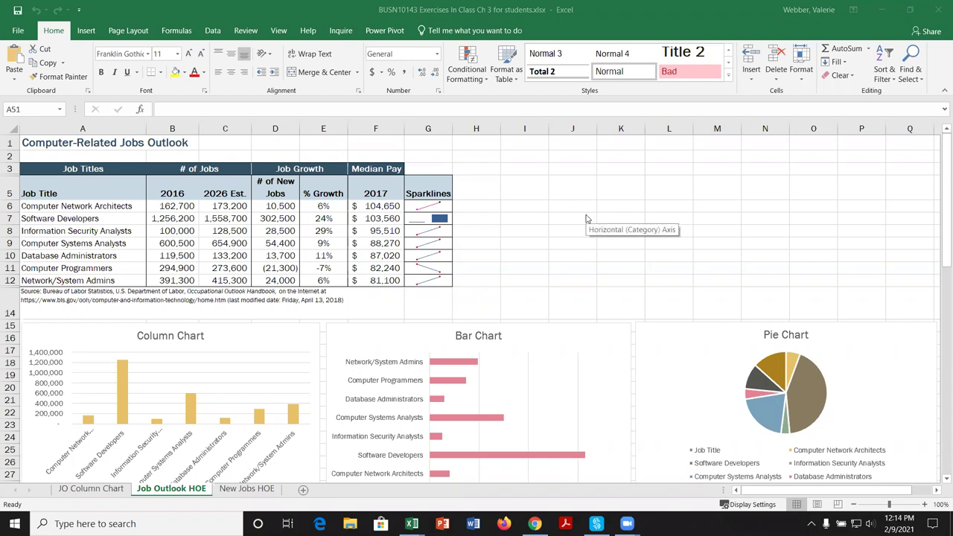
Step: Examine the existing charts on the Job Outlook HOE sheet, from the column chart down to the projected number of jobs chart
scroll(586, 219, "down", 3)
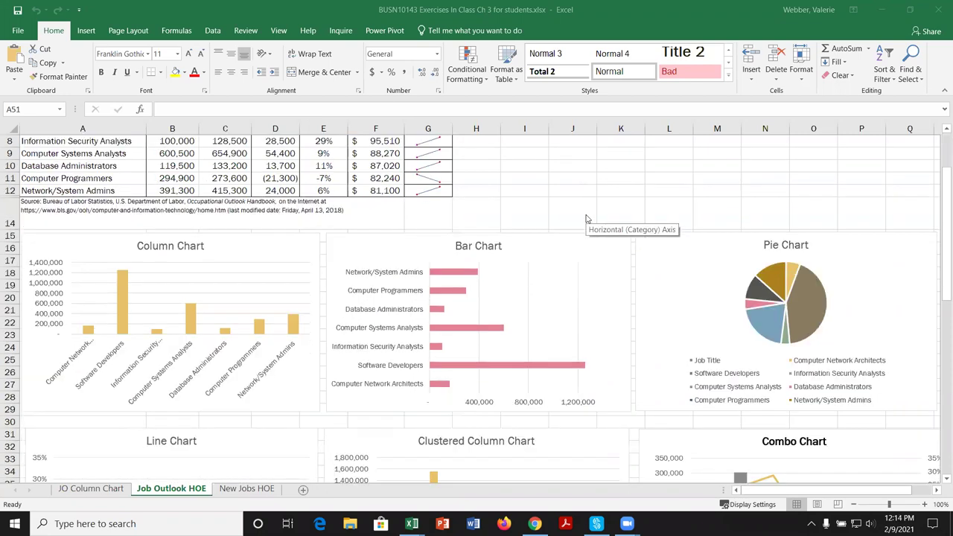
scroll(586, 219, "down", 1)
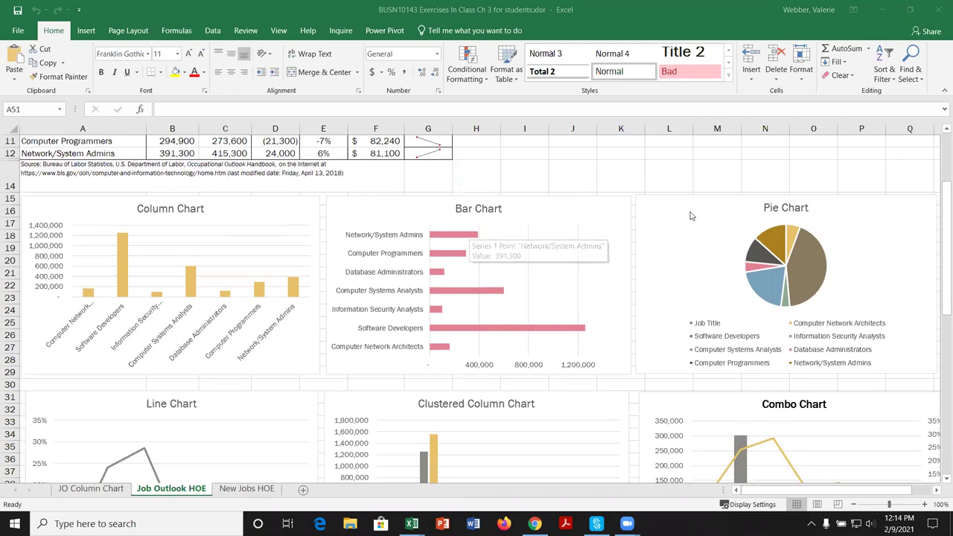
scroll(575, 252, "down", 2)
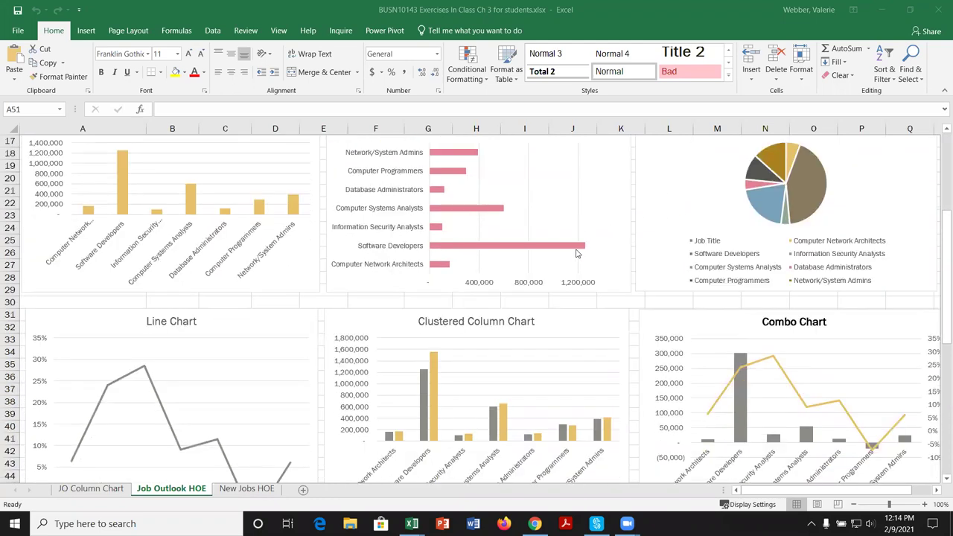
scroll(576, 253, "down", 1)
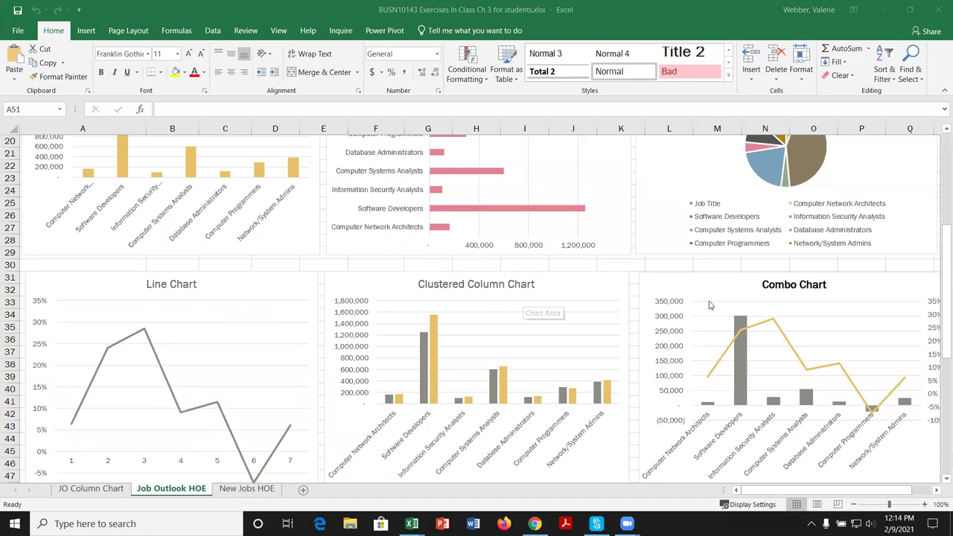
scroll(507, 336, "down", 3)
scroll(503, 335, "down", 4)
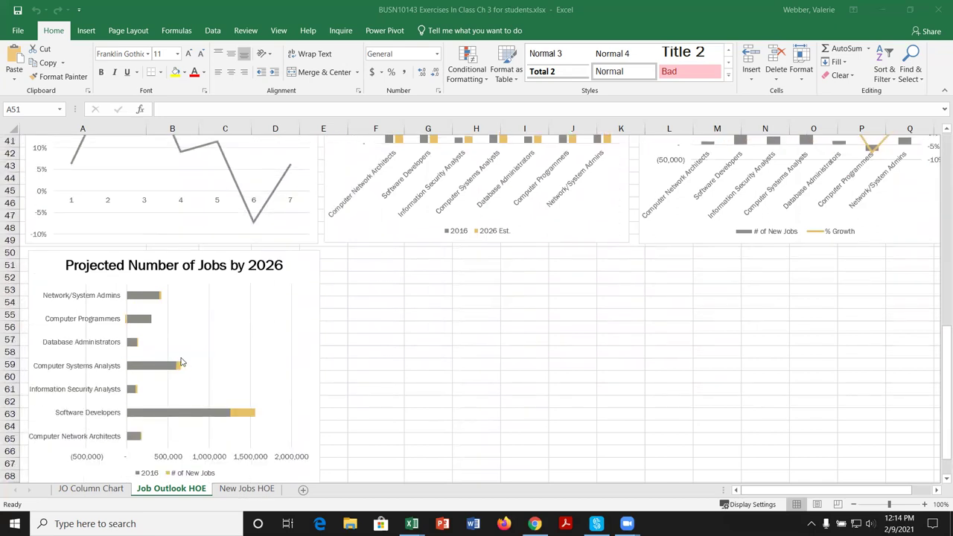
scroll(377, 375, "up", 7)
scroll(376, 375, "up", 6)
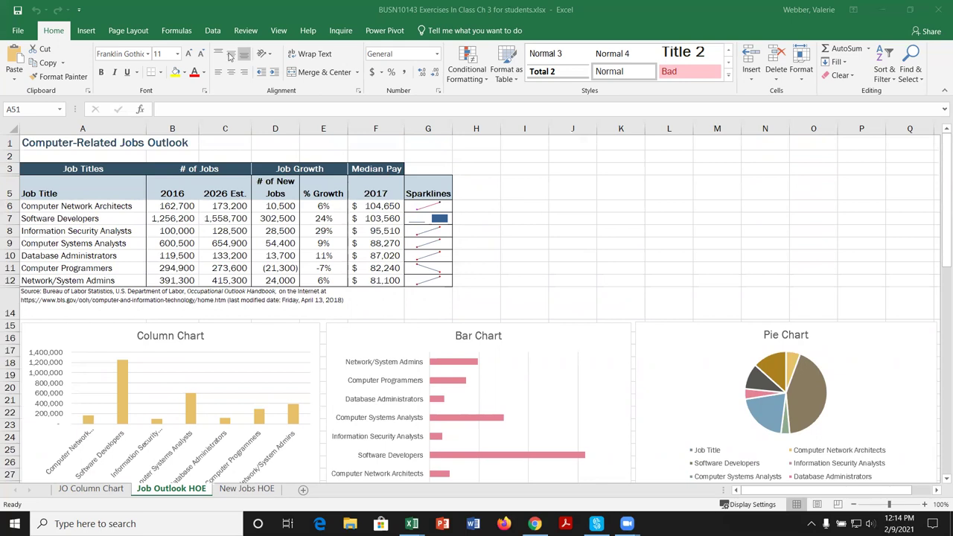
Step: Try inserting a 2-D clustered column chart without selecting any data, and delete the resulting chart
left_click(93, 32)
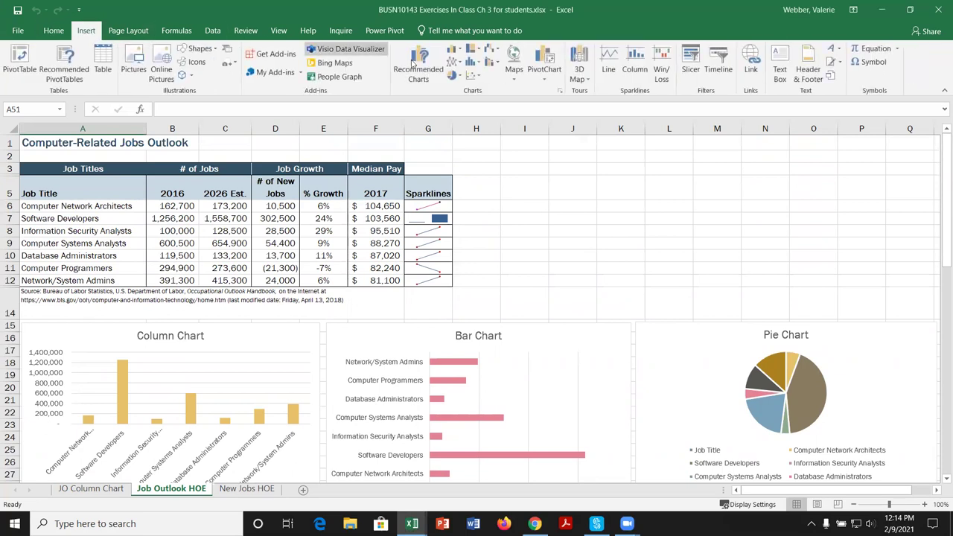
left_click(454, 51)
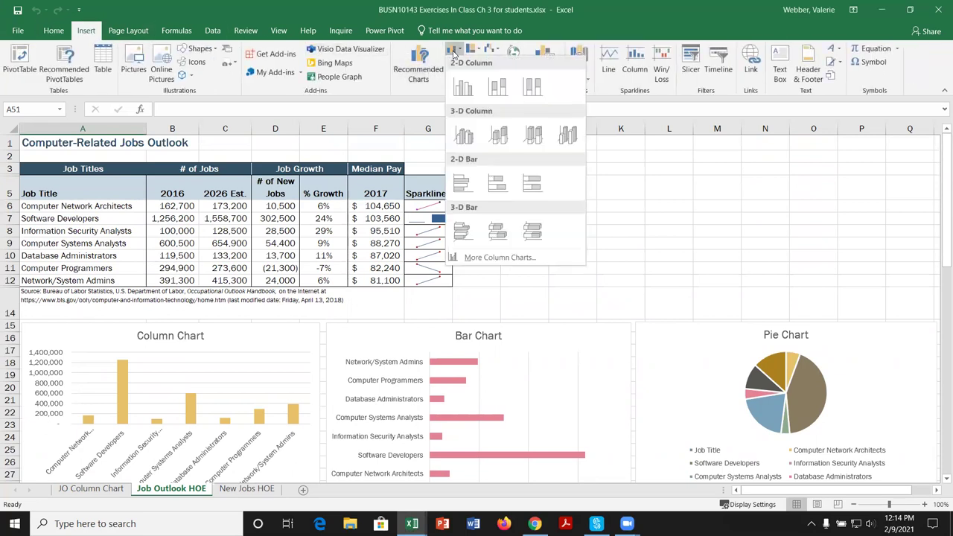
left_click(463, 86)
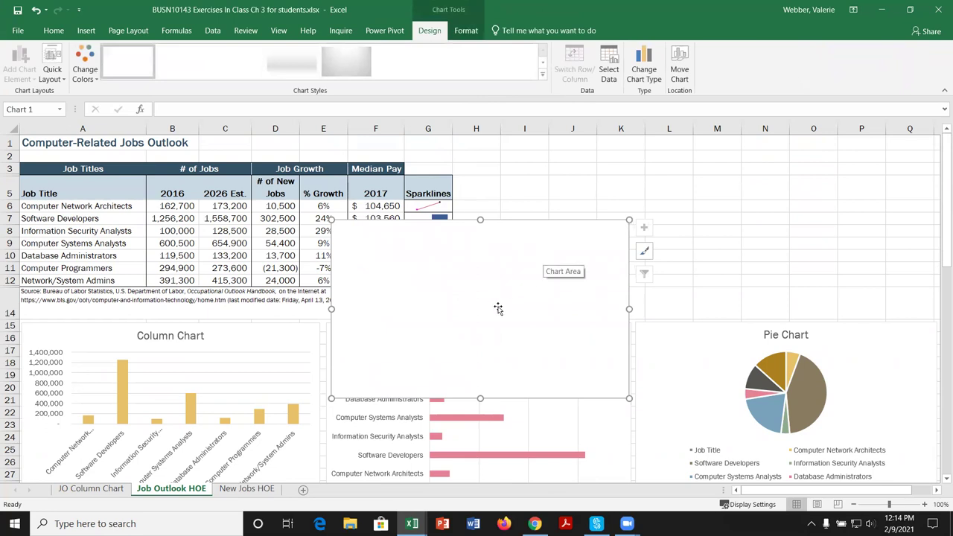
key("Delete")
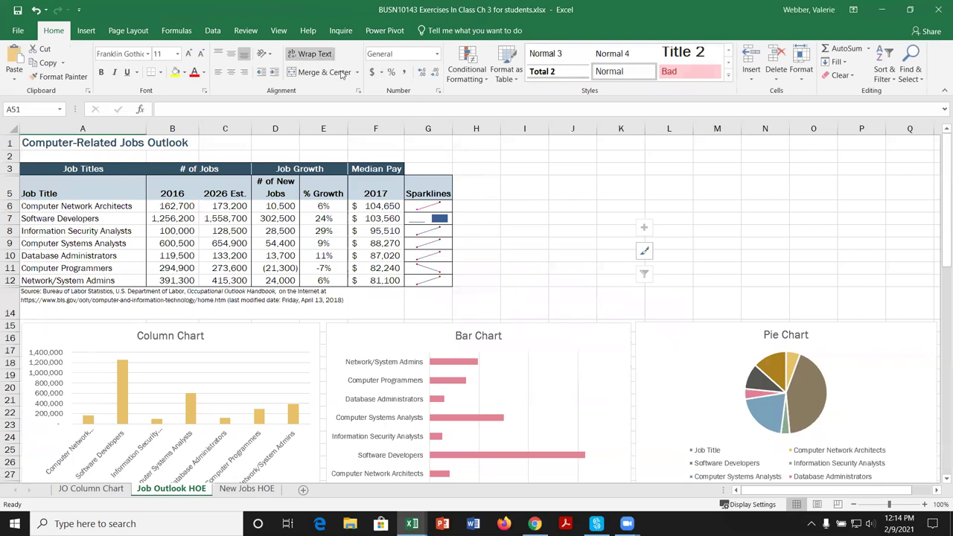
Step: Try to get recommended charts with no data range selected
left_click(86, 31)
left_click(419, 64)
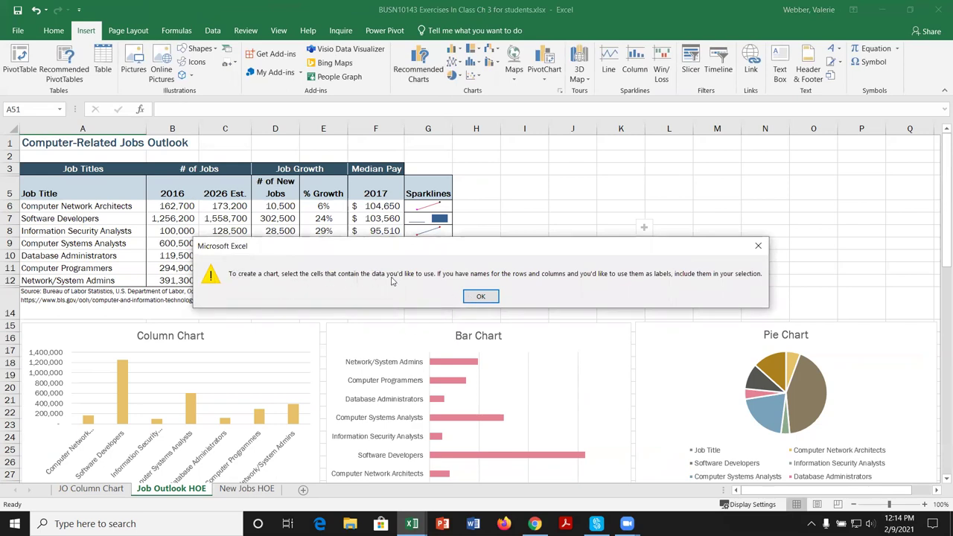
left_click(481, 297)
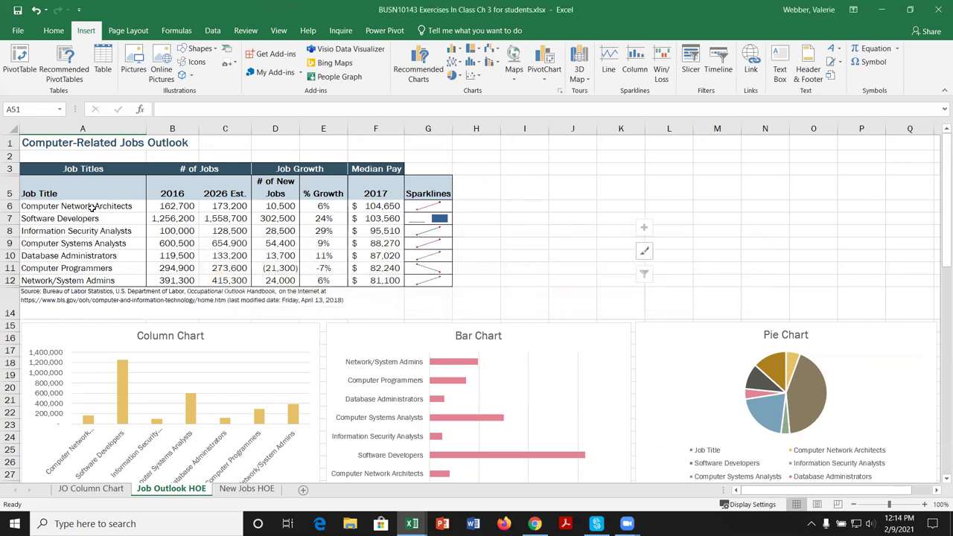
Step: Select A6:B12 and preview the recommended pie, clustered column, funnel and Pareto charts for that data
left_click_drag(92, 207, 172, 280)
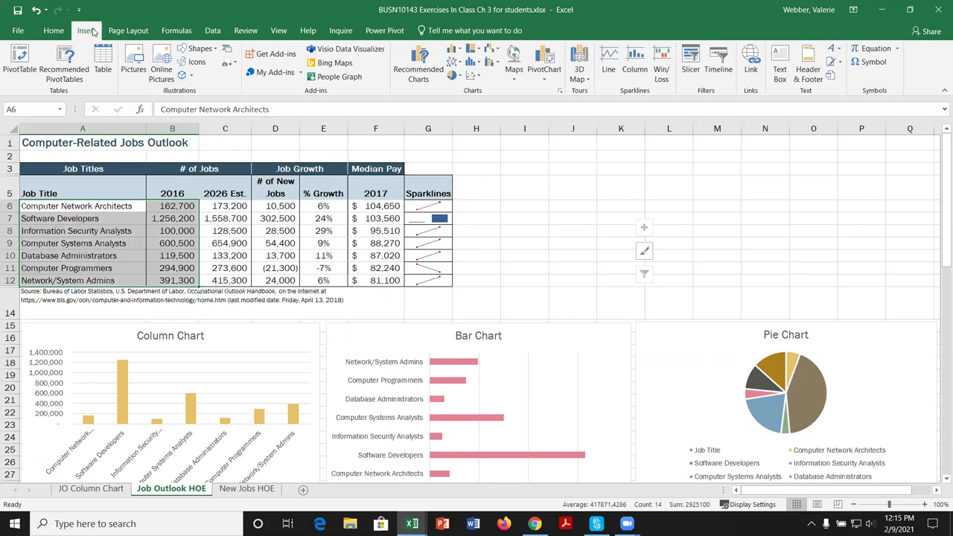
left_click(418, 64)
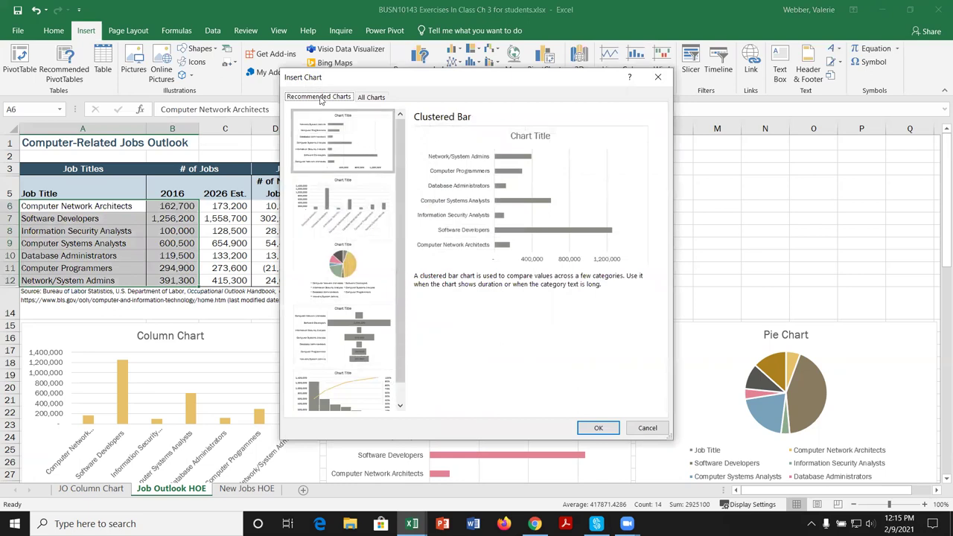
scroll(375, 250, "down", 1)
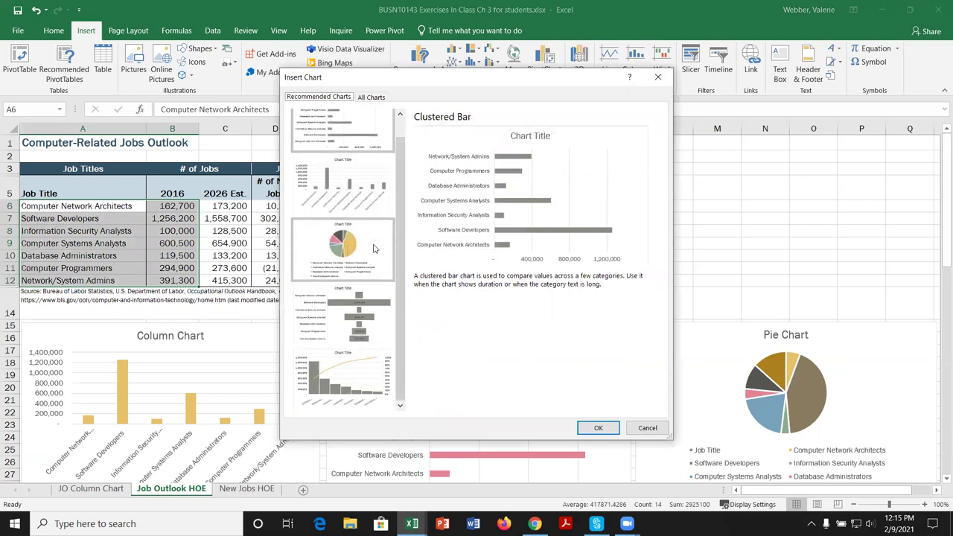
left_click(374, 249)
left_click(366, 190)
left_click(363, 336)
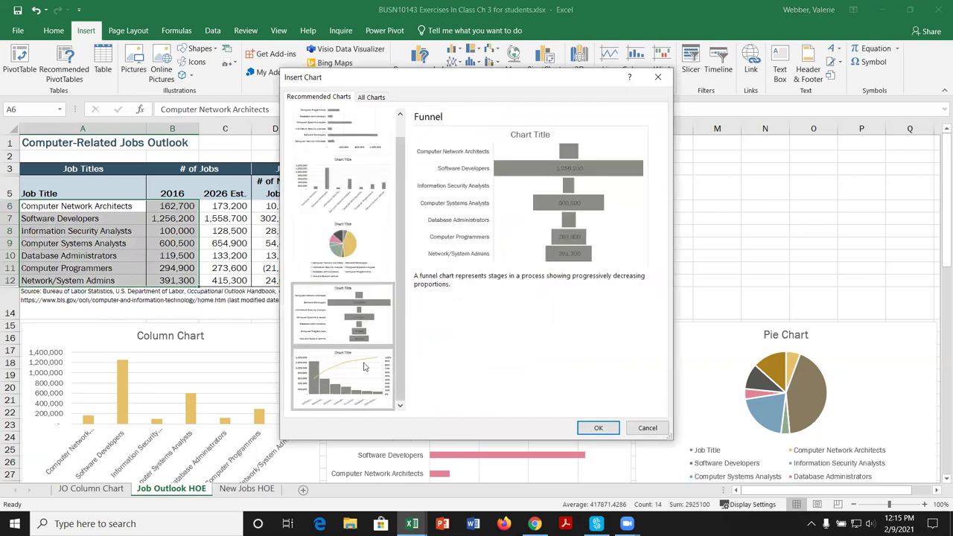
left_click(364, 365)
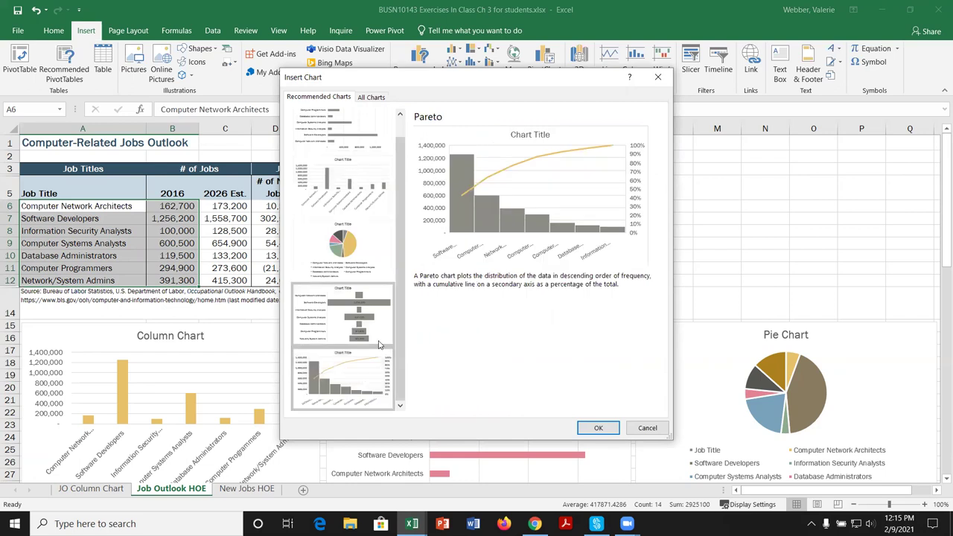
Step: Browse all chart types, comparing the column subtypes and the plain, stacked and 100% stacked line subtypes
left_click(372, 98)
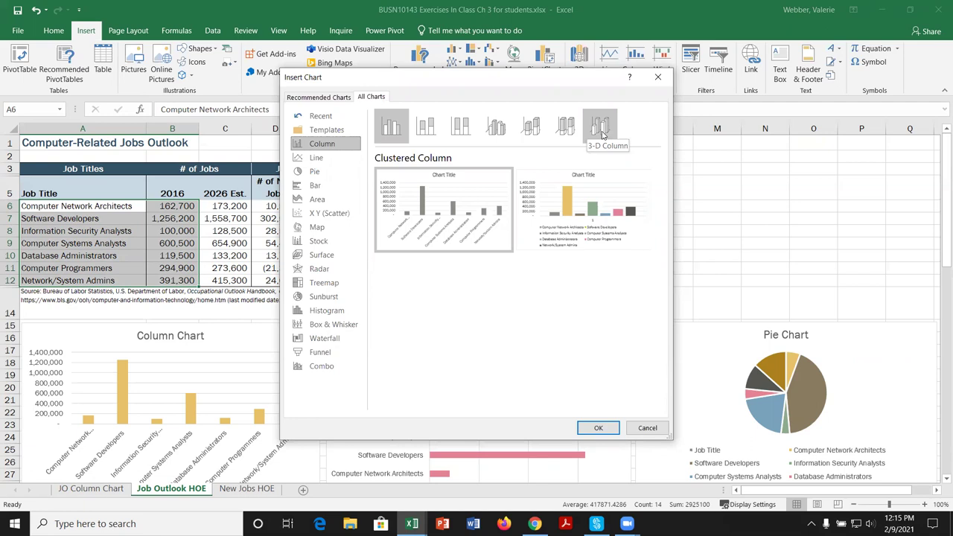
left_click(324, 159)
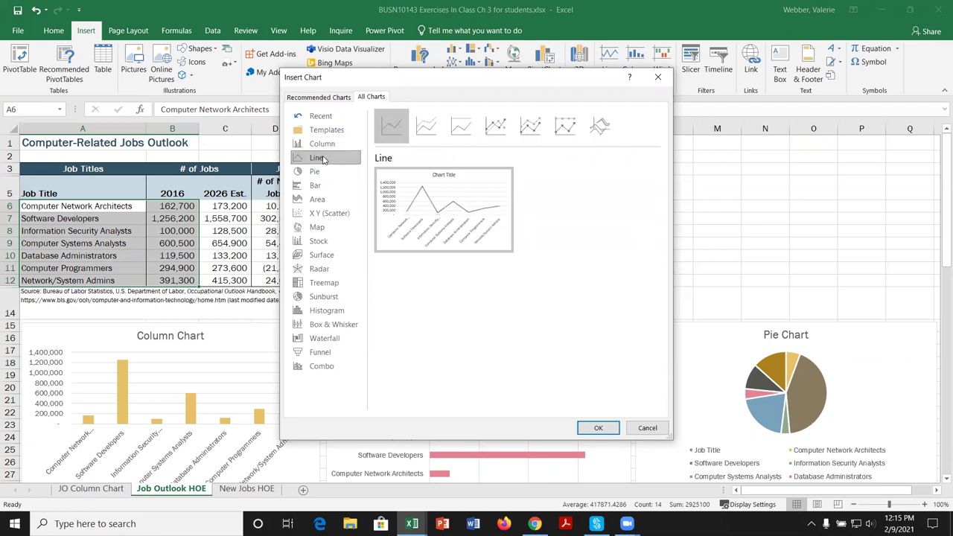
left_click(567, 128)
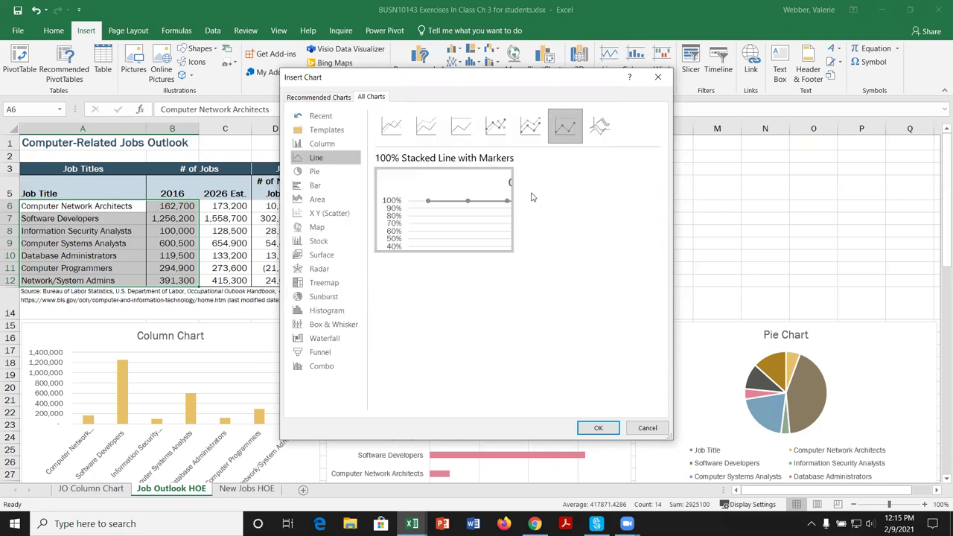
left_click(465, 127)
left_click(430, 127)
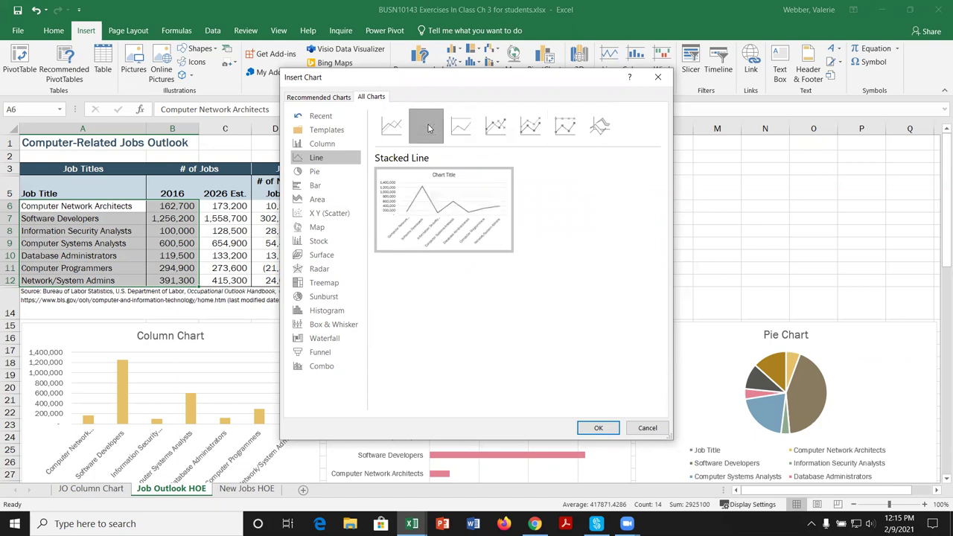
left_click(393, 127)
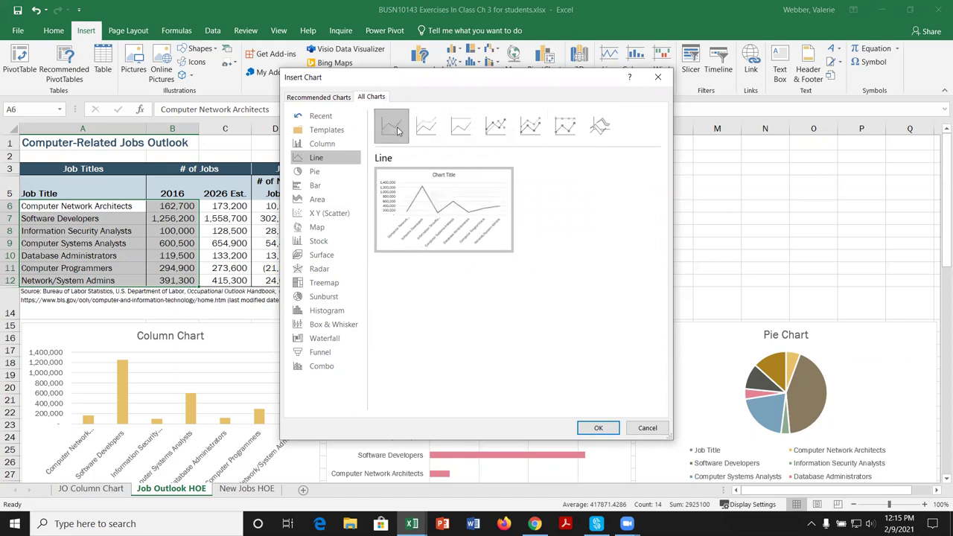
Step: Preview the pie chart type and compare the clustered bar and clustered column previews for the selected job data
left_click(319, 172)
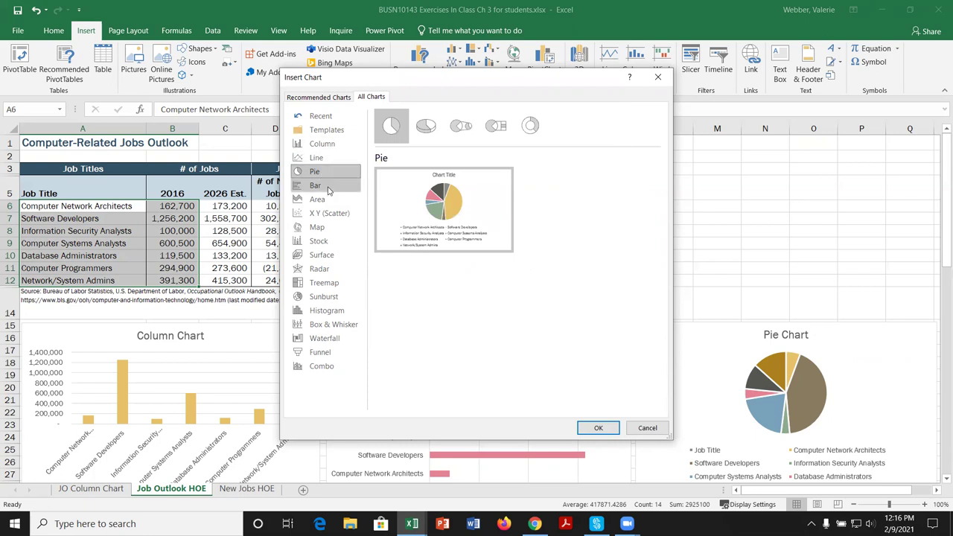
left_click(329, 189)
mouse_move(445, 211)
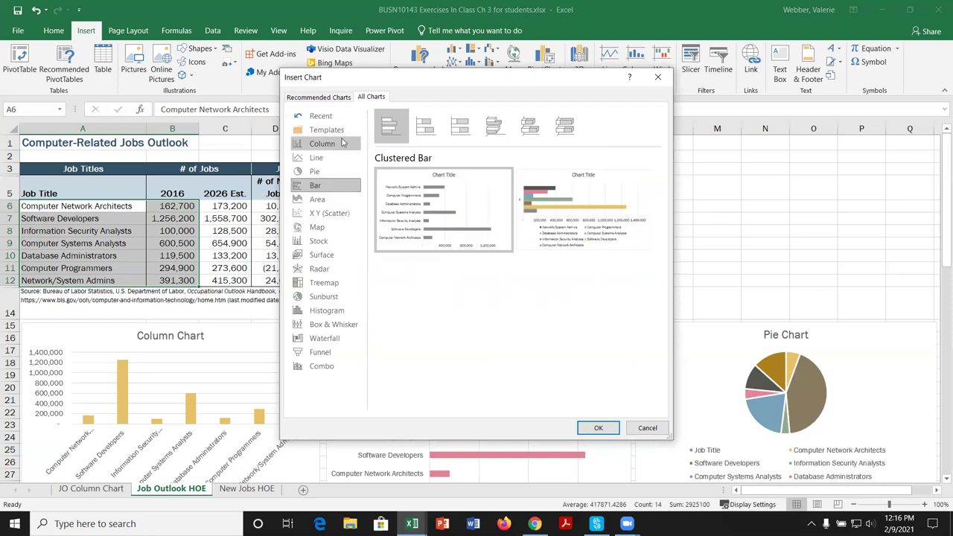
left_click(333, 147)
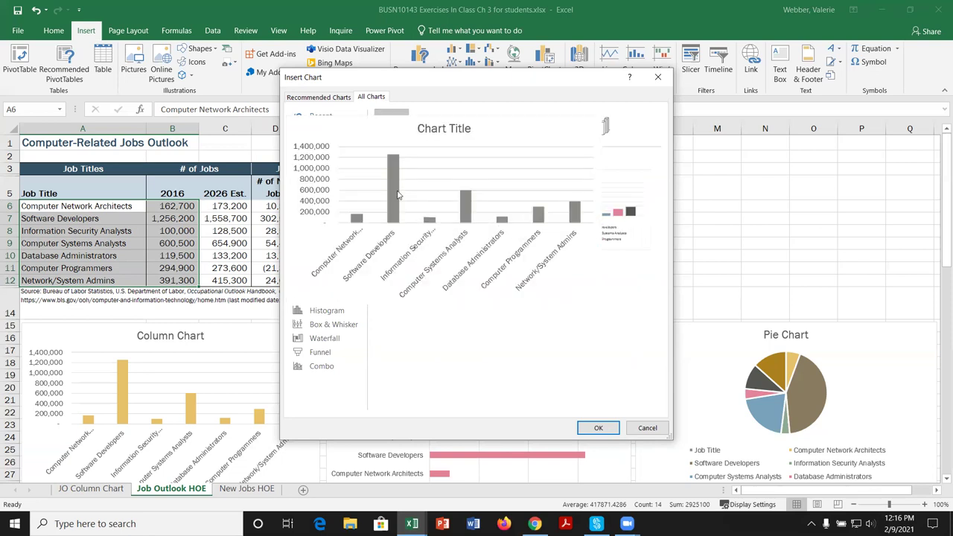
left_click(320, 185)
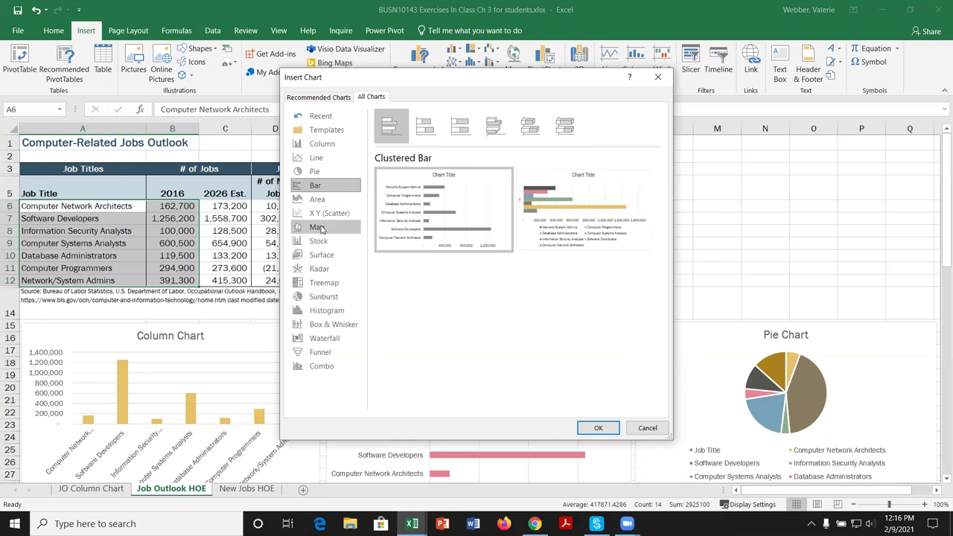
Step: Preview the histogram, box and whisker, waterfall, funnel and combo chart types, and leave without inserting a chart
left_click(335, 315)
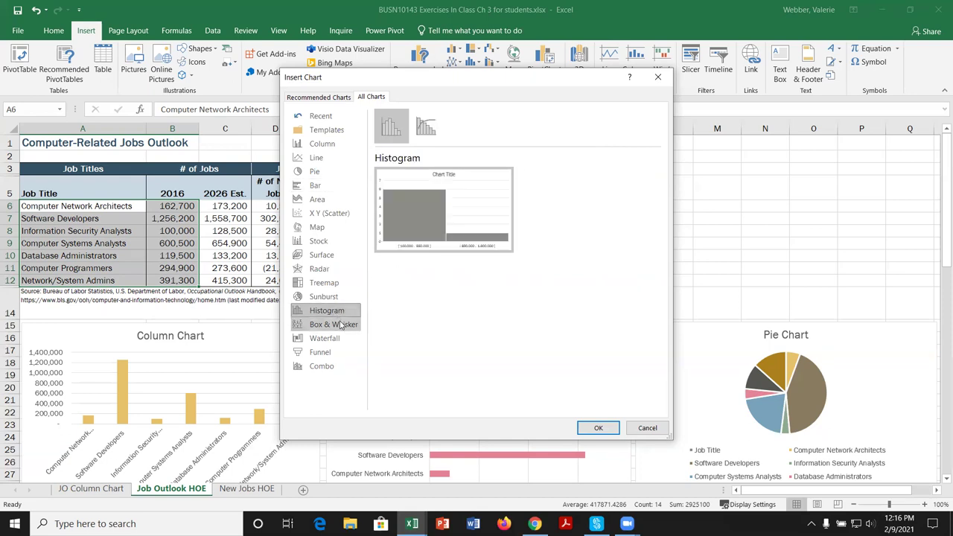
left_click(341, 326)
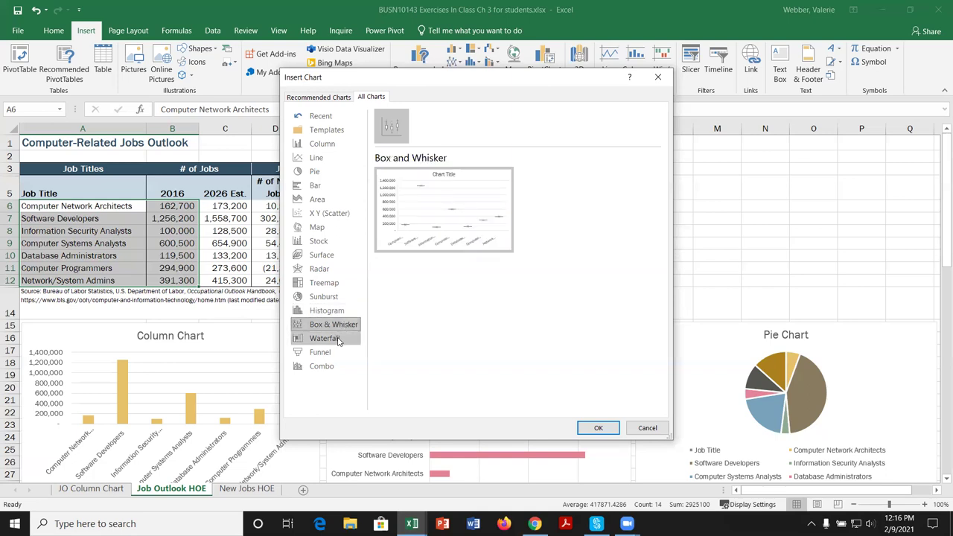
left_click(339, 340)
left_click(331, 353)
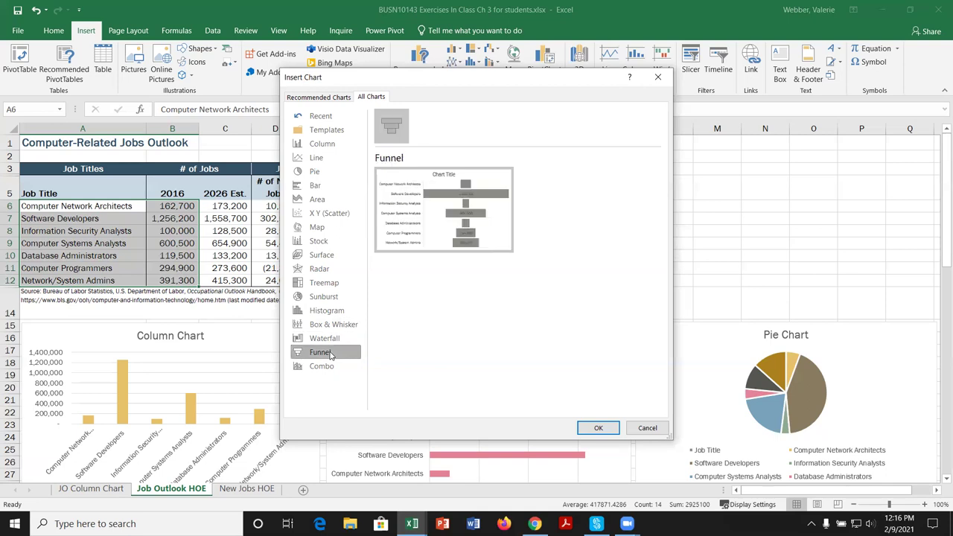
left_click(332, 368)
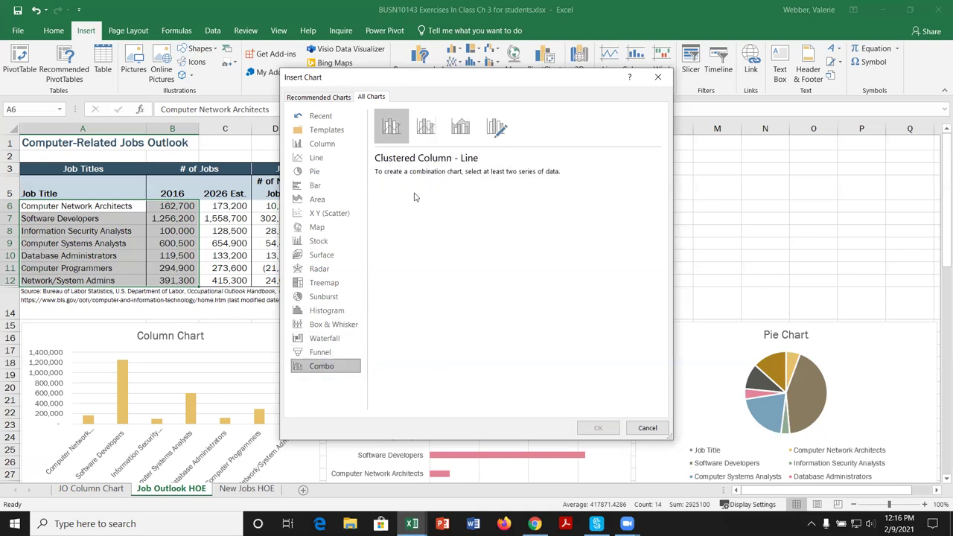
left_click(427, 128)
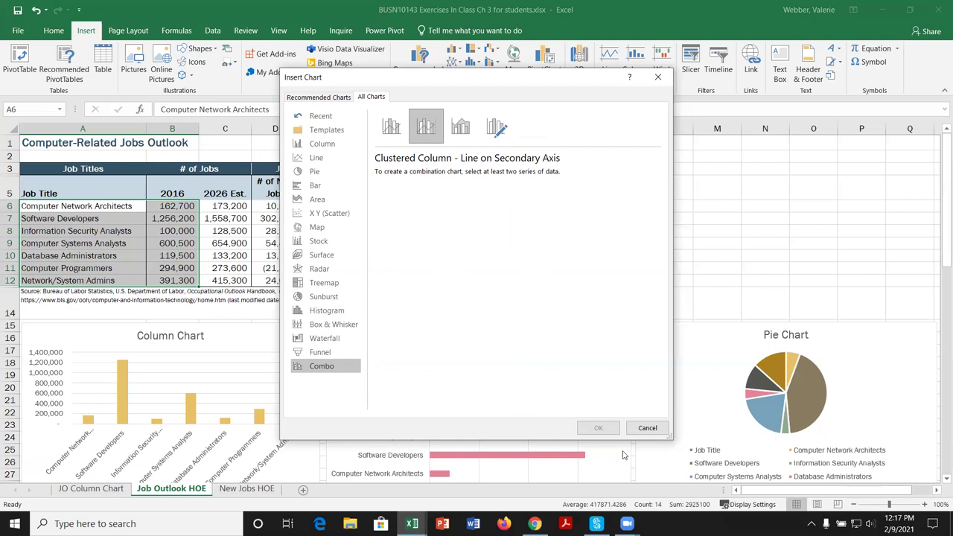
left_click(648, 430)
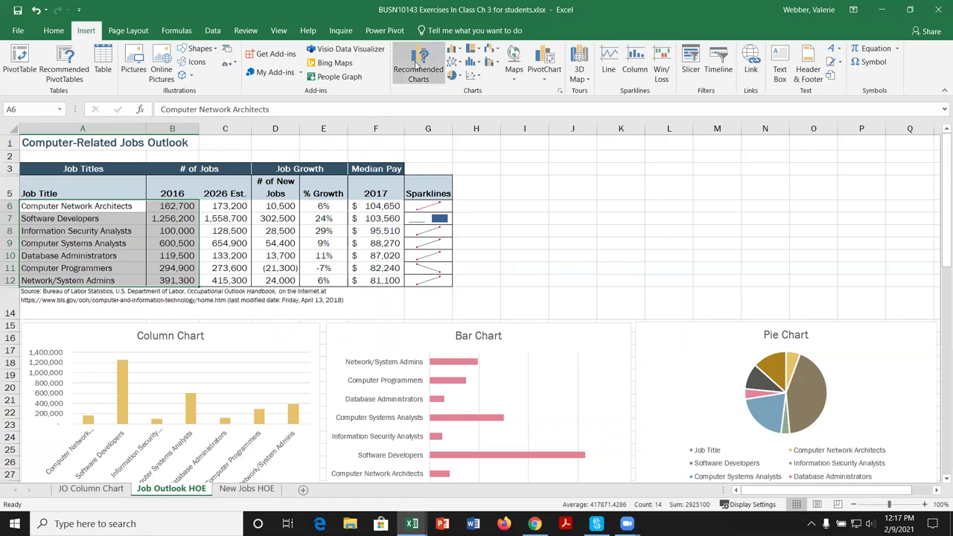
Step: Browse the available column and bar, line and area, pie and doughnut, and scatter chart subtypes for the selected job data
left_click(459, 50)
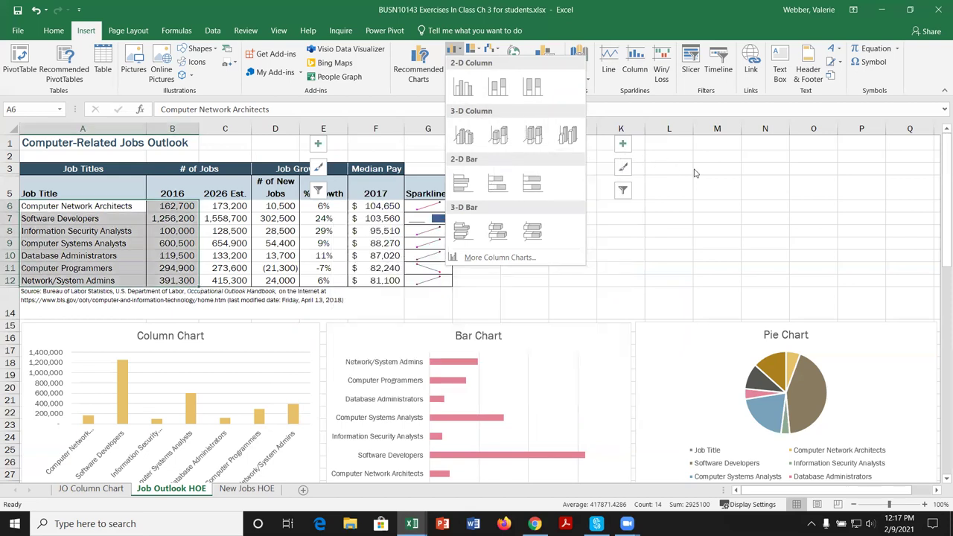
key("Escape")
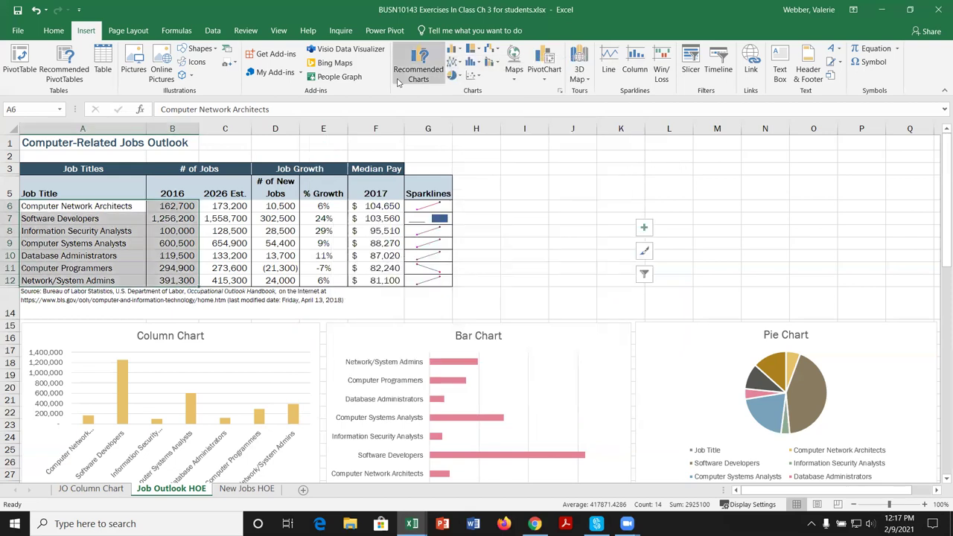
left_click(454, 61)
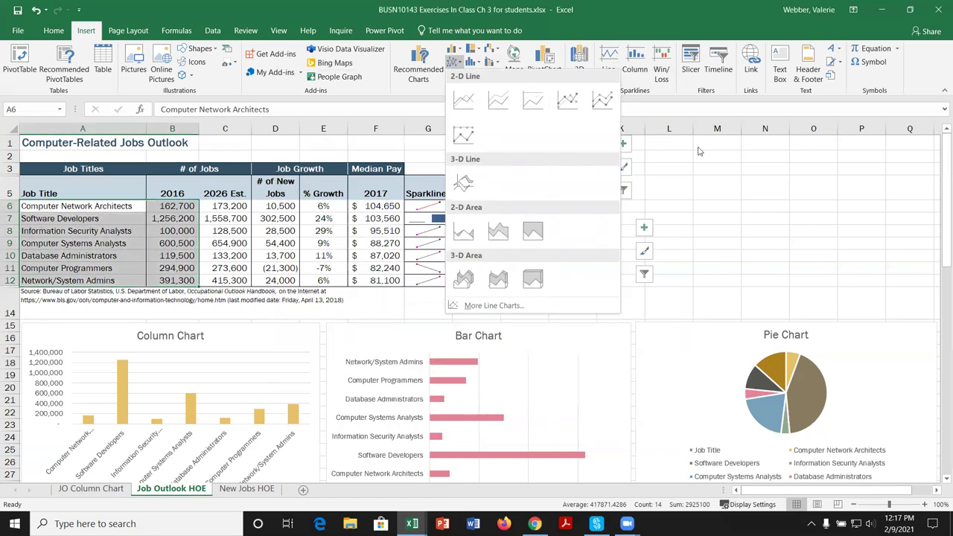
left_click(455, 62)
left_click(456, 75)
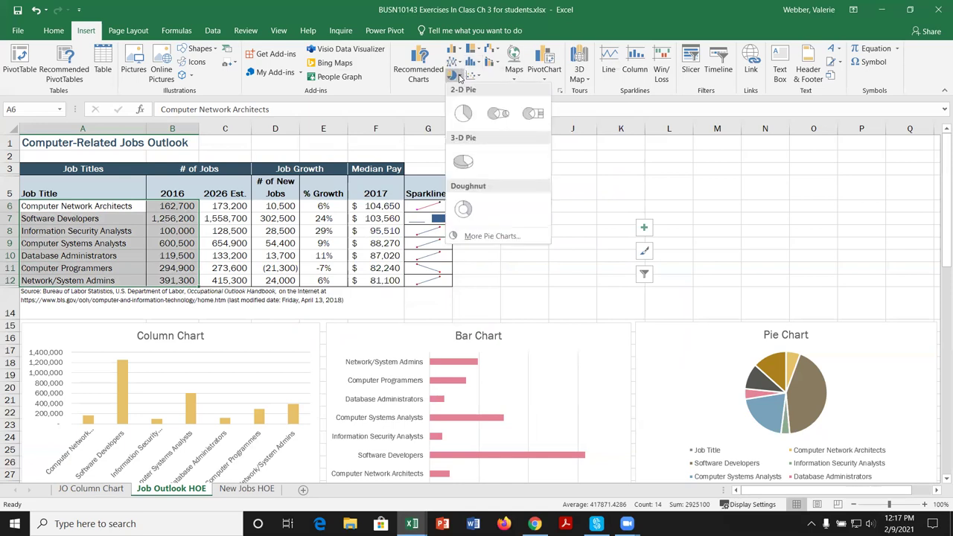
left_click(479, 77)
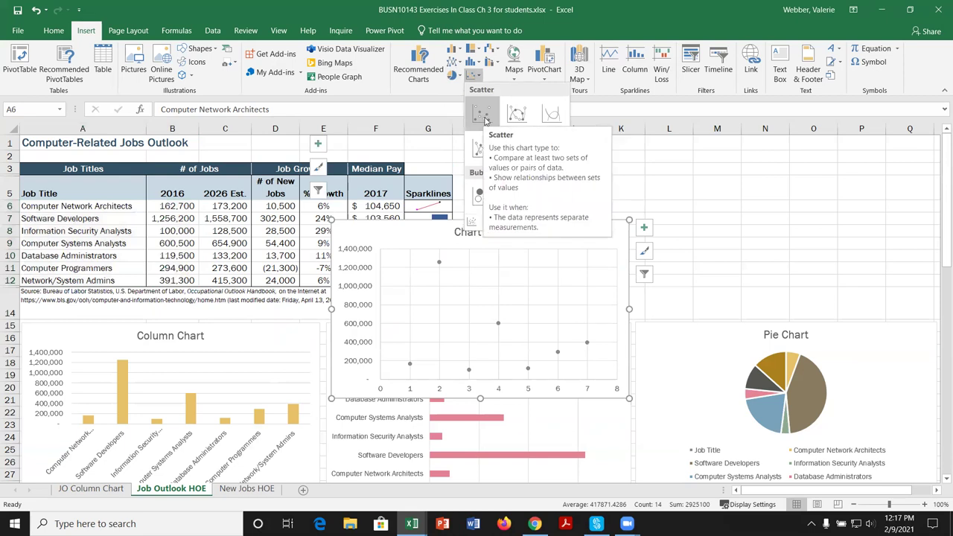
Step: Browse the statistical, hierarchy, waterfall, funnel, stock, surface, radar and combo chart subtypes without inserting one
left_click(481, 63)
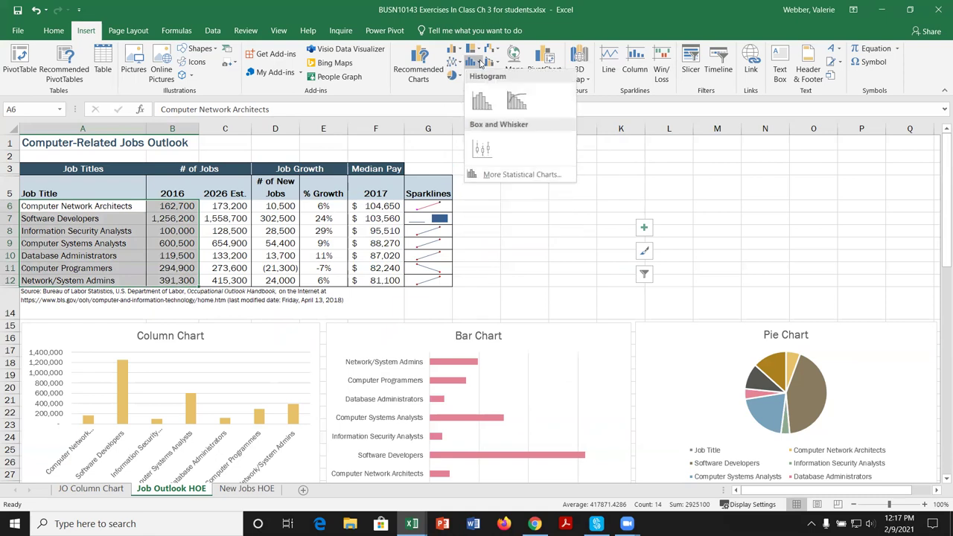
left_click(478, 49)
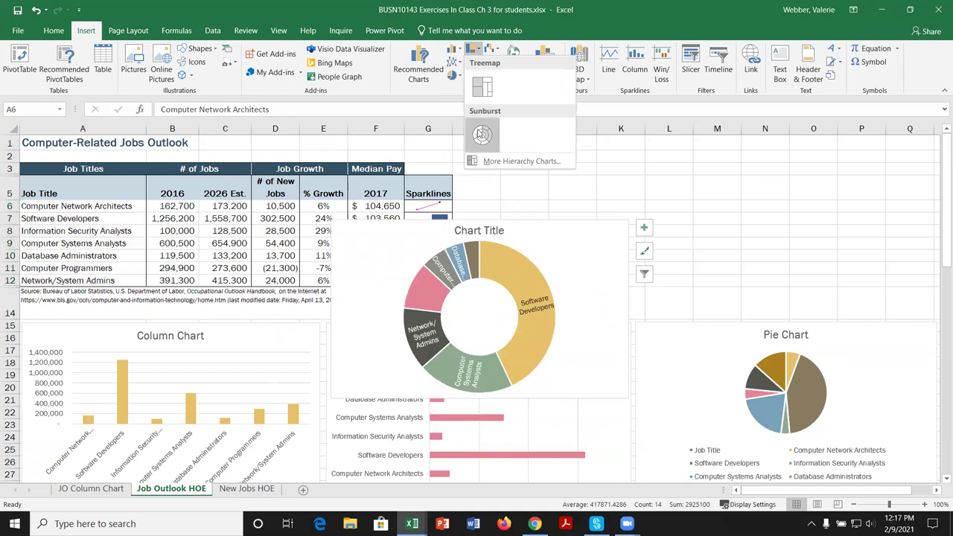
left_click(498, 50)
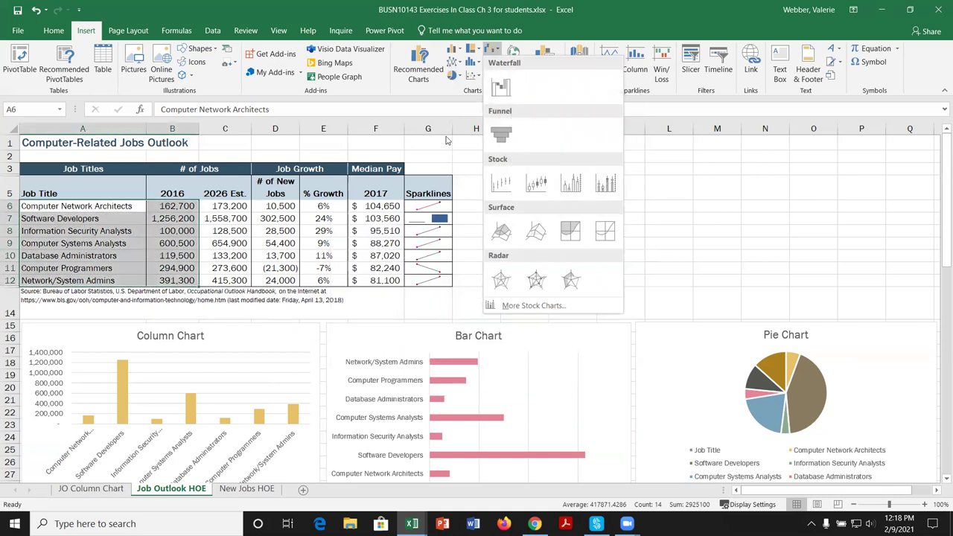
left_click(425, 95)
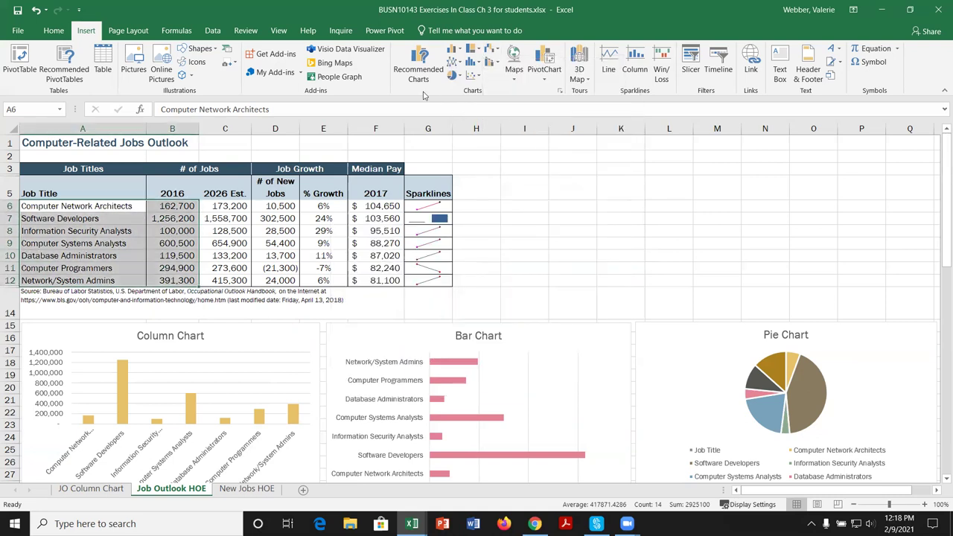
left_click(496, 64)
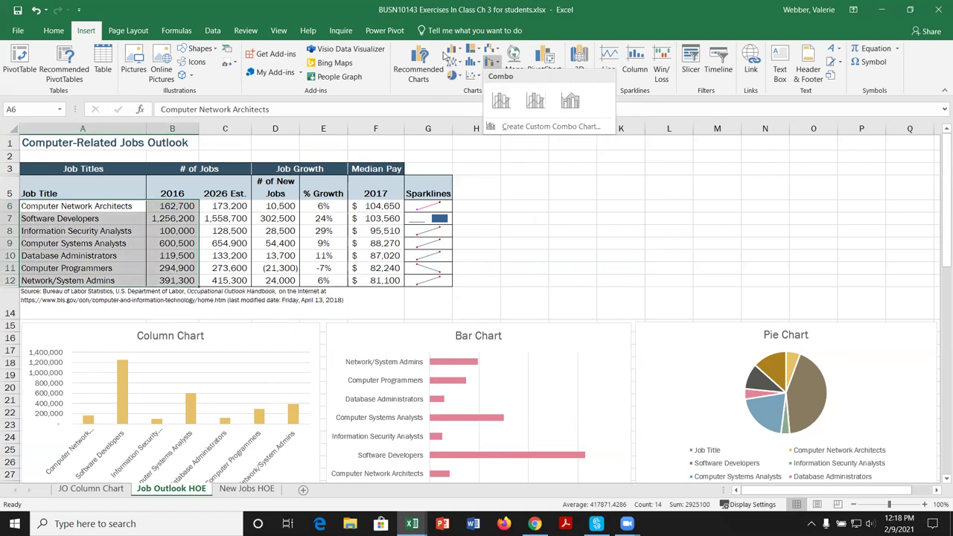
left_click(452, 116)
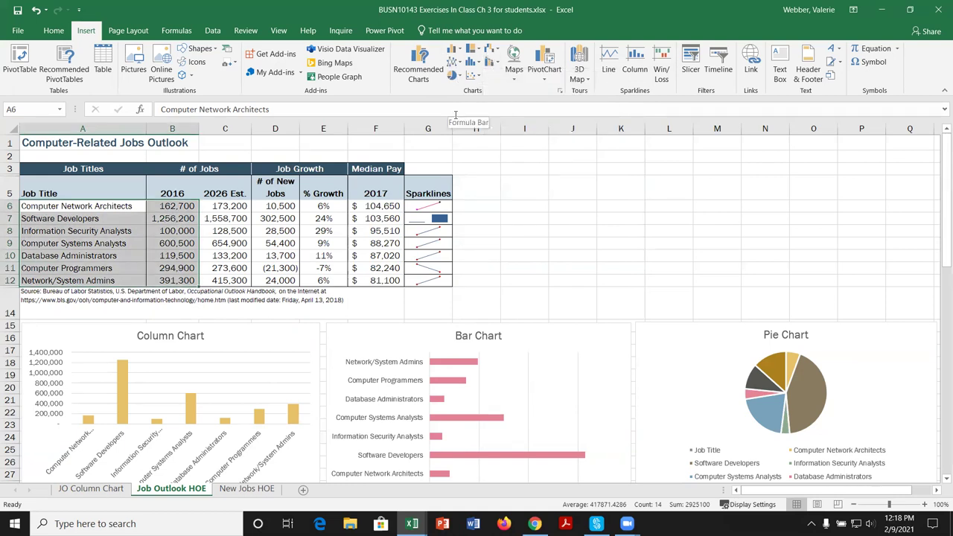
Step: View the recommended charts and the complete list of chart types, and preview a filled map without inserting anything
left_click(561, 91)
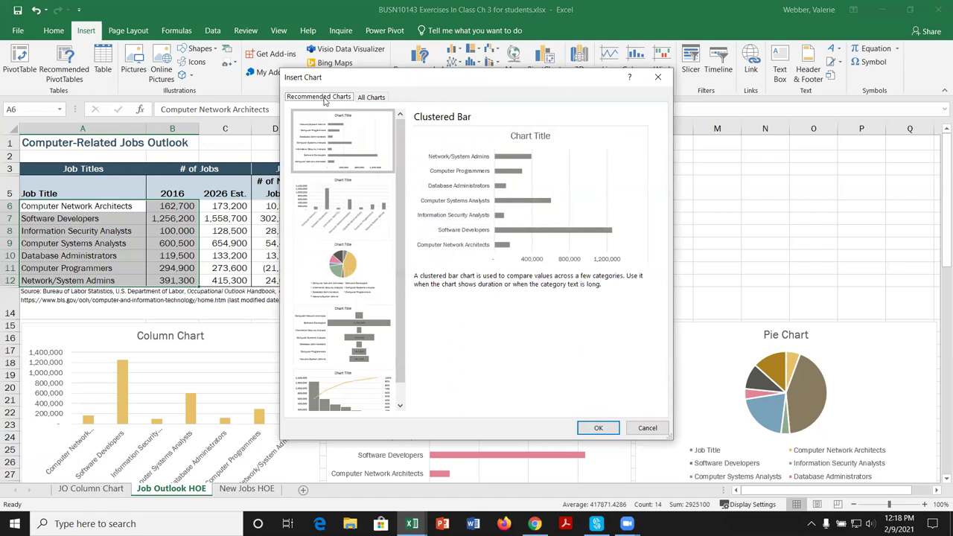
left_click(373, 99)
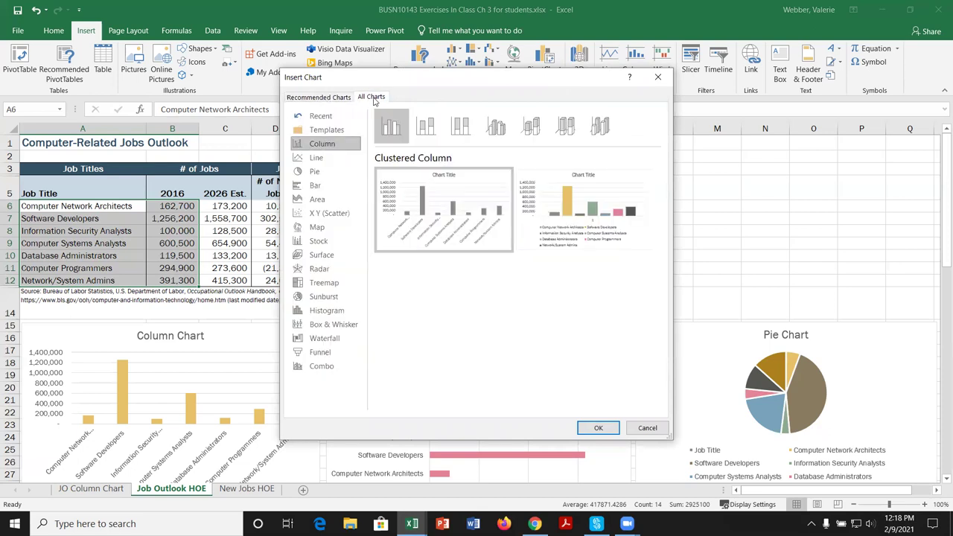
left_click(645, 428)
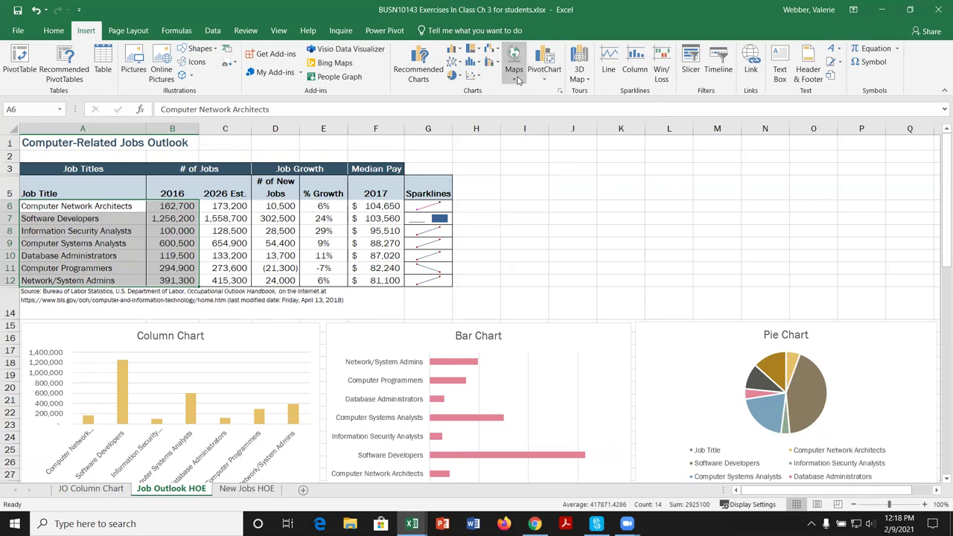
left_click(519, 79)
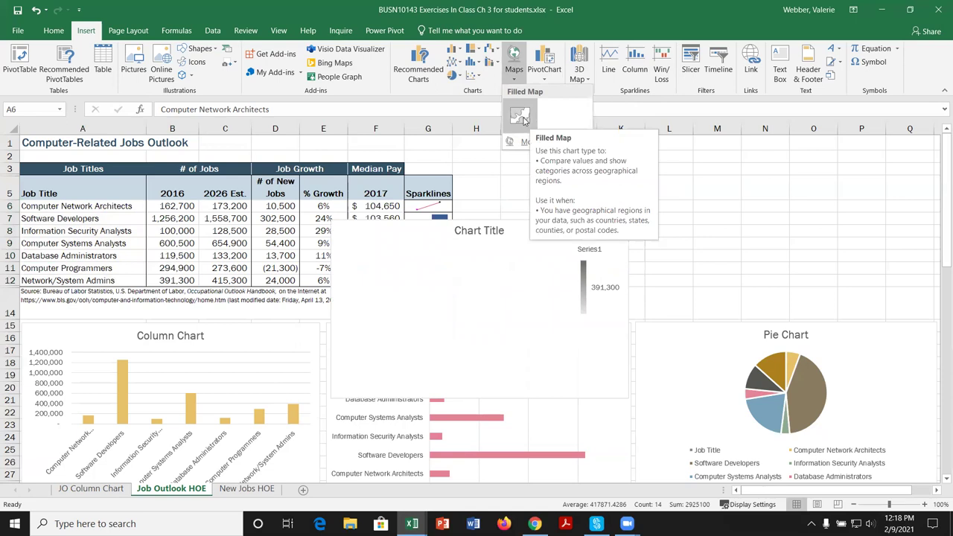
left_click(489, 147)
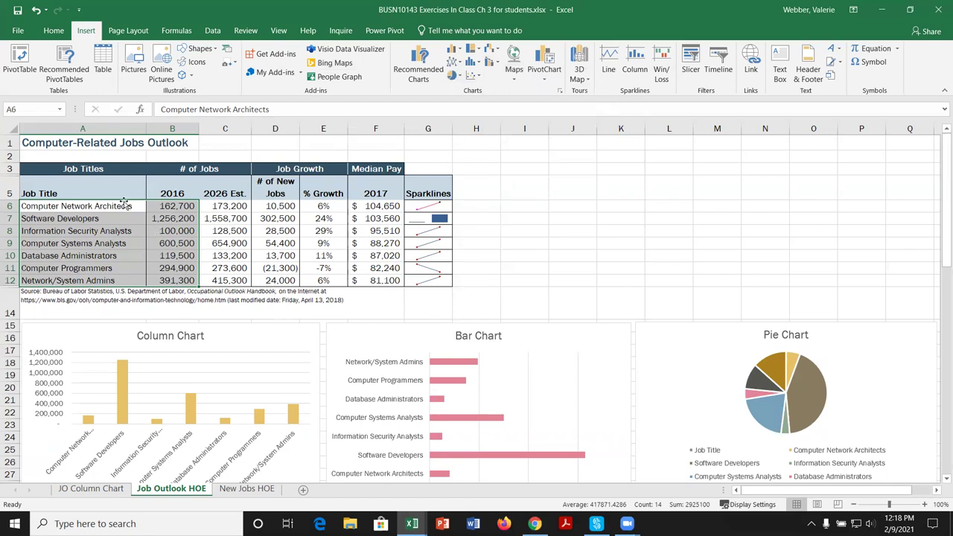
Step: Select A6:F12 and explore the chart suggestions in Quick Analysis, including the additional recommended charts, without inserting one
left_click(228, 144)
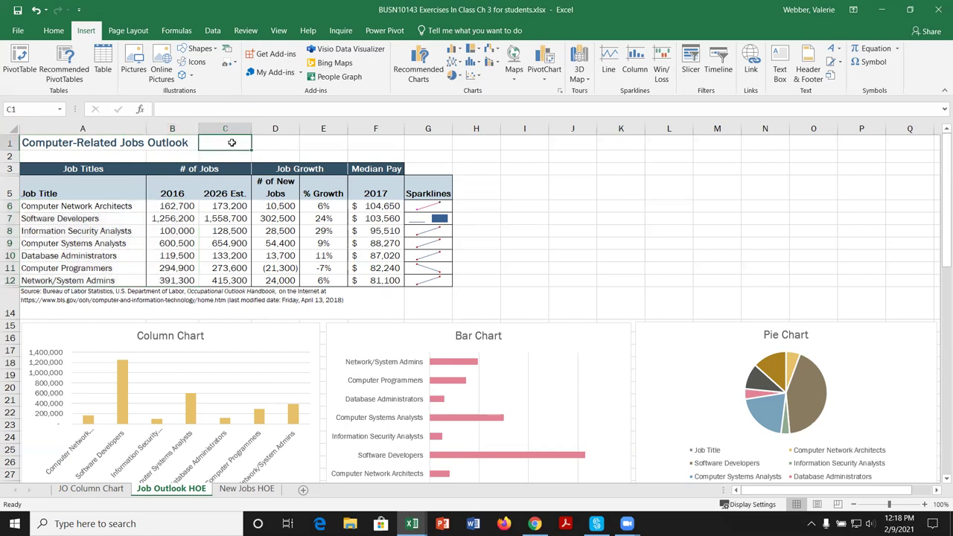
left_click_drag(122, 207, 358, 278)
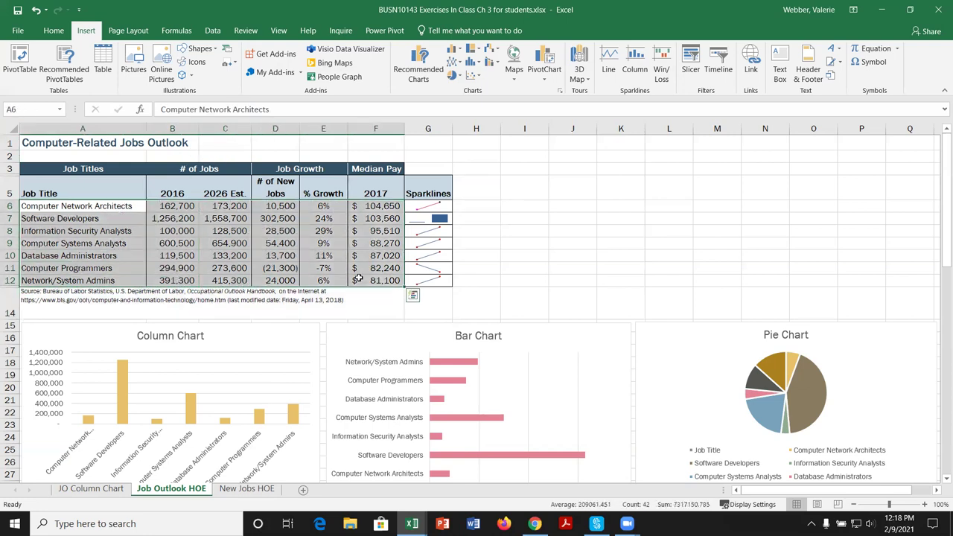
left_click(413, 298)
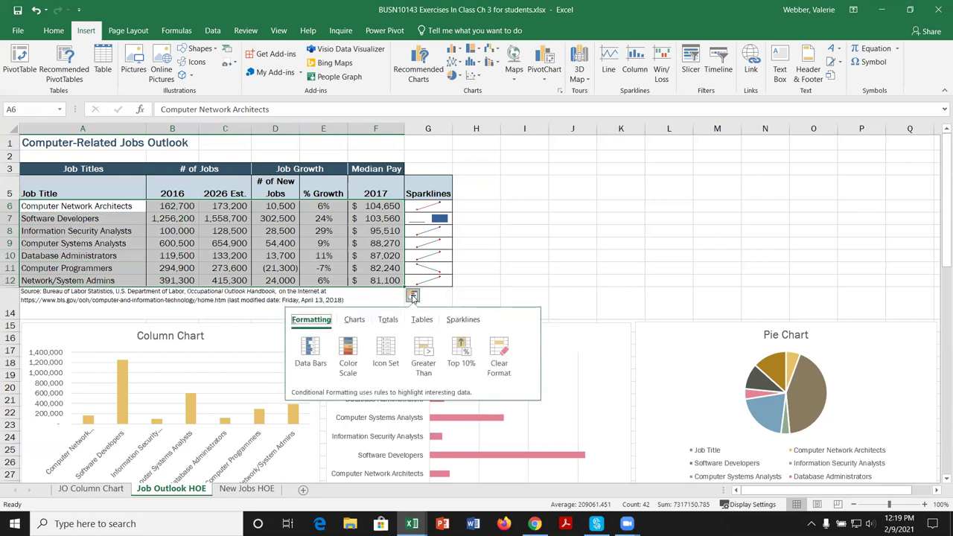
left_click(365, 321)
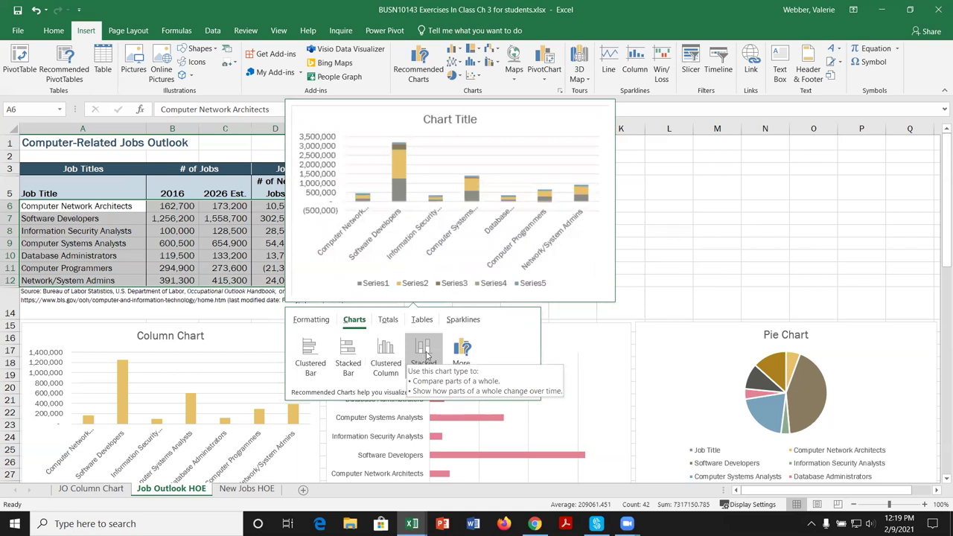
left_click(464, 359)
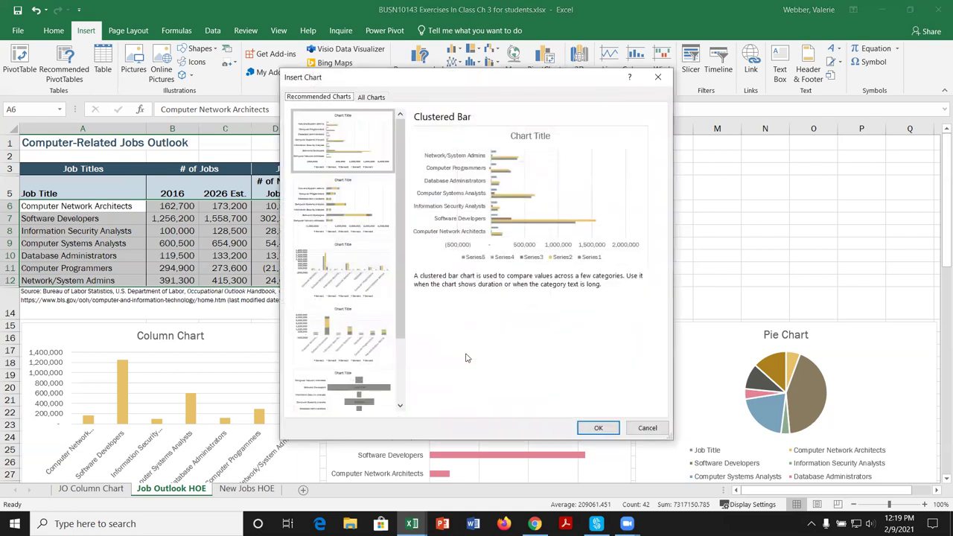
left_click(645, 428)
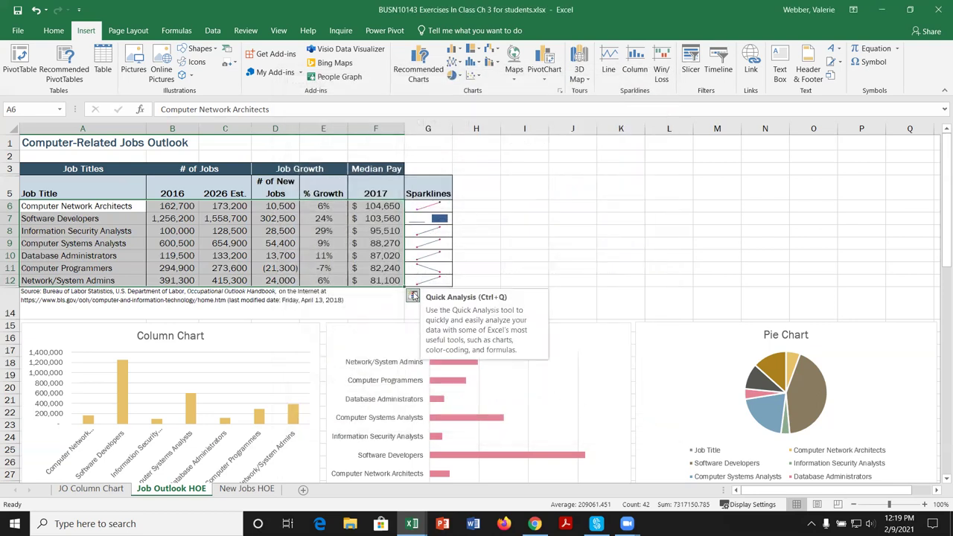
Step: Preview the Quick Analysis sparklines for the selected job data, including Win/Loss, and leave without applying any
left_click(415, 296)
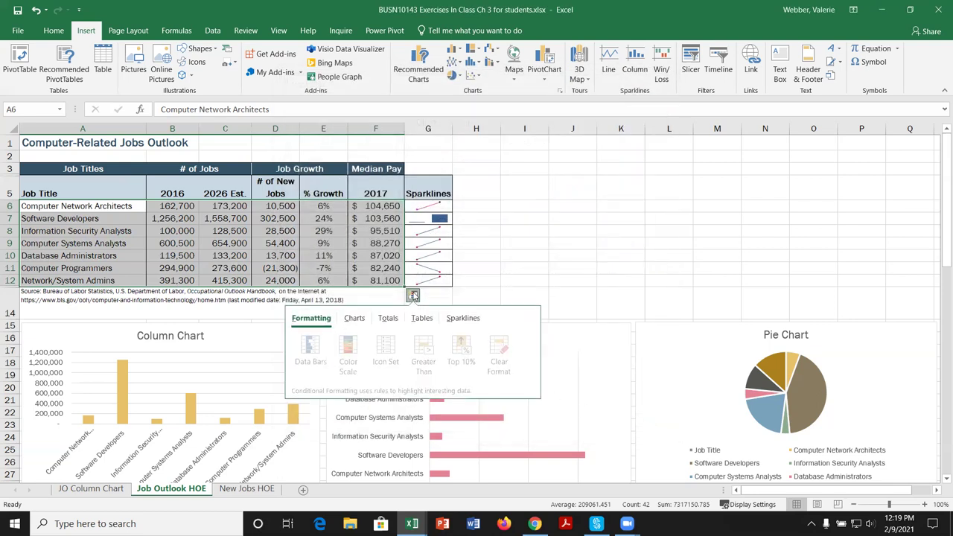
left_click(464, 320)
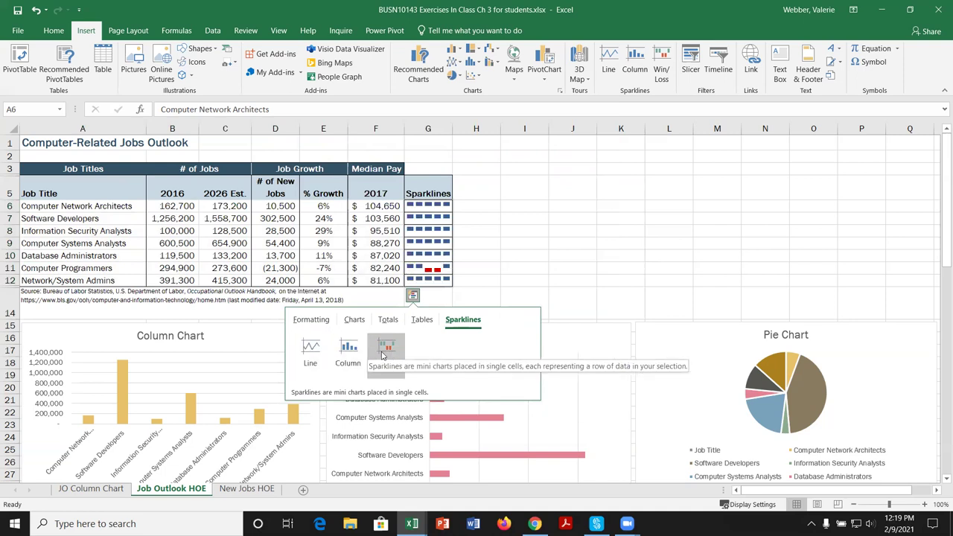
left_click(590, 261)
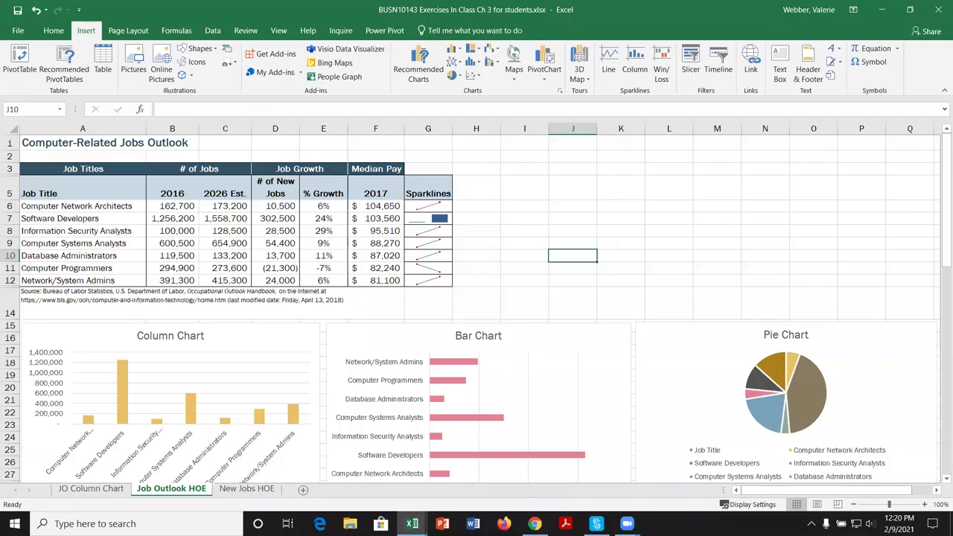
Step: Show the JO Column Chart sheet with the ribbon collapsed, and select the chart's plot area and chart area in turn
left_click(91, 489)
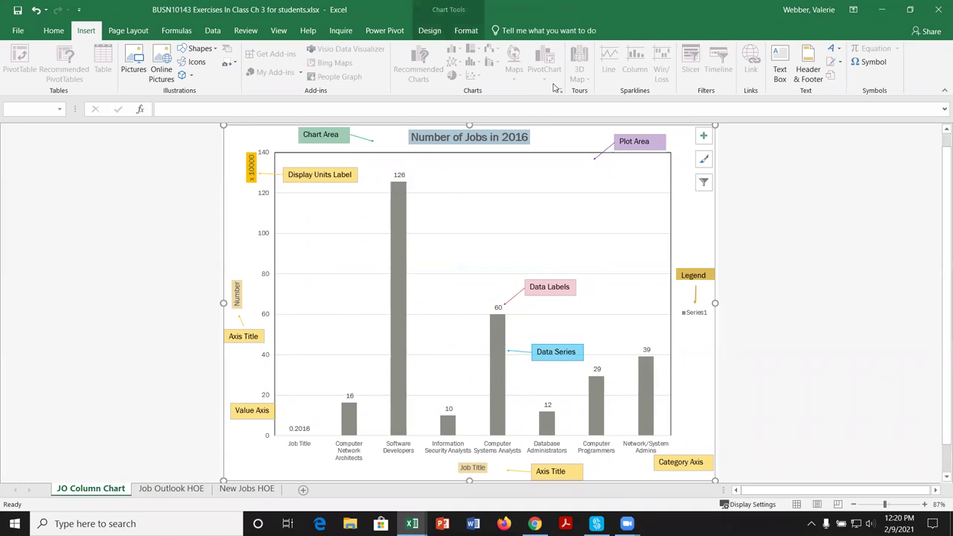
left_click(941, 91)
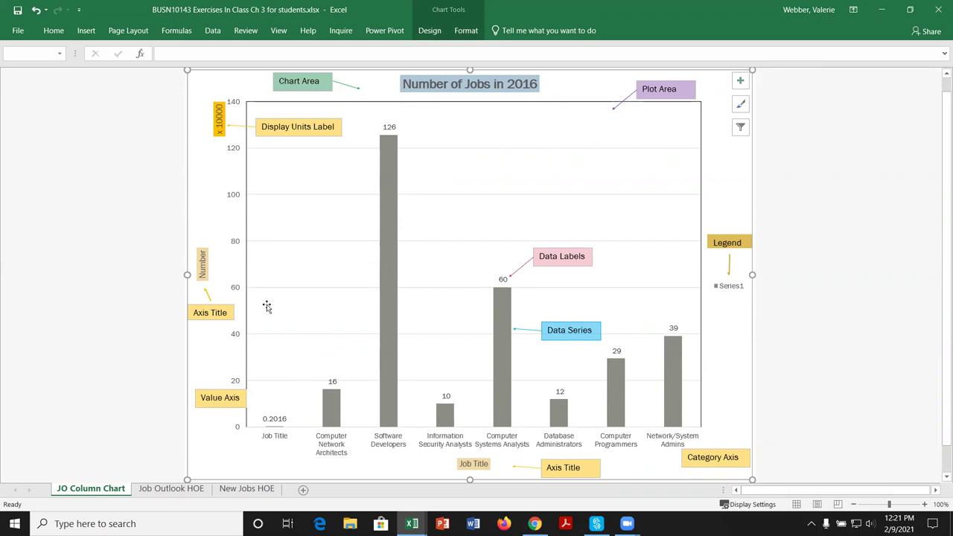
left_click(541, 133)
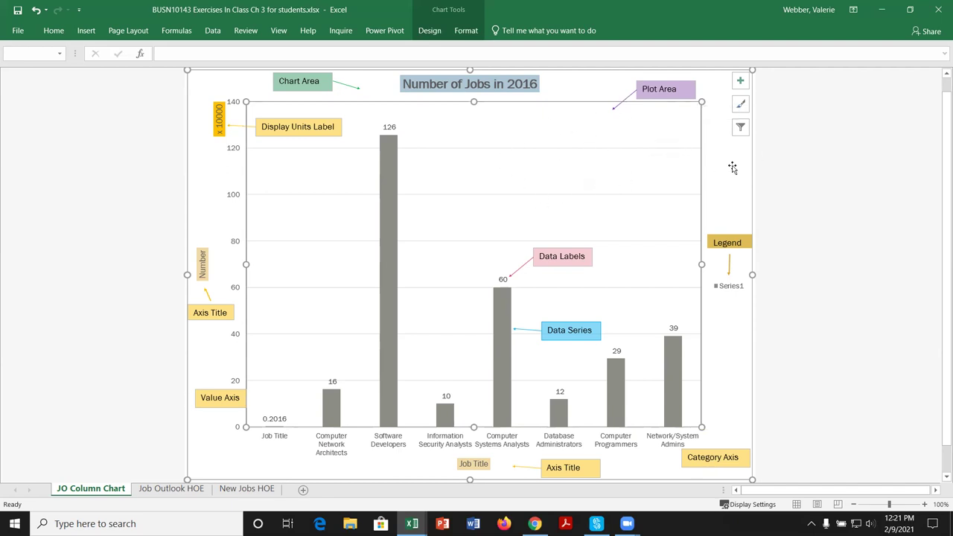
left_click(730, 165)
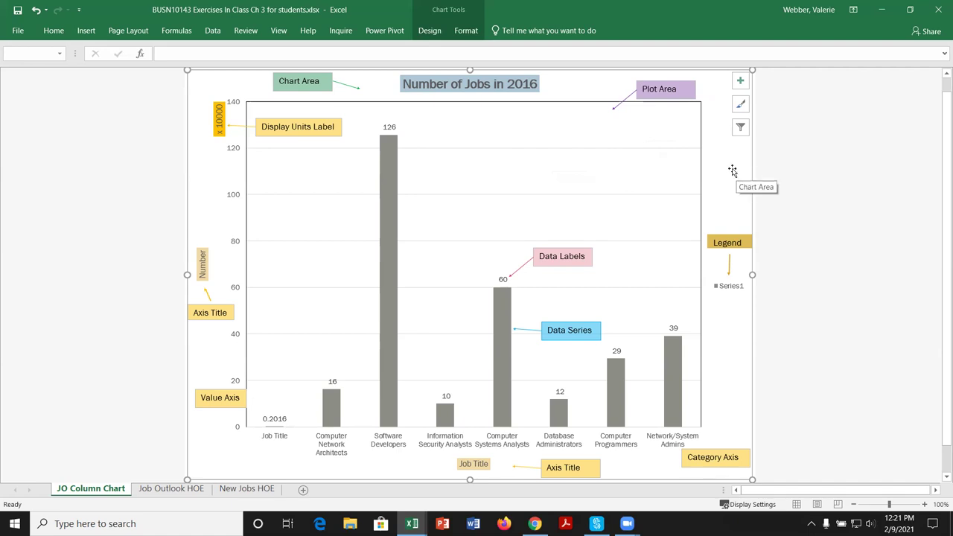
Step: Open the chart area's formatting options and view its fill and border, effects, and size and properties categories
double_click(731, 170)
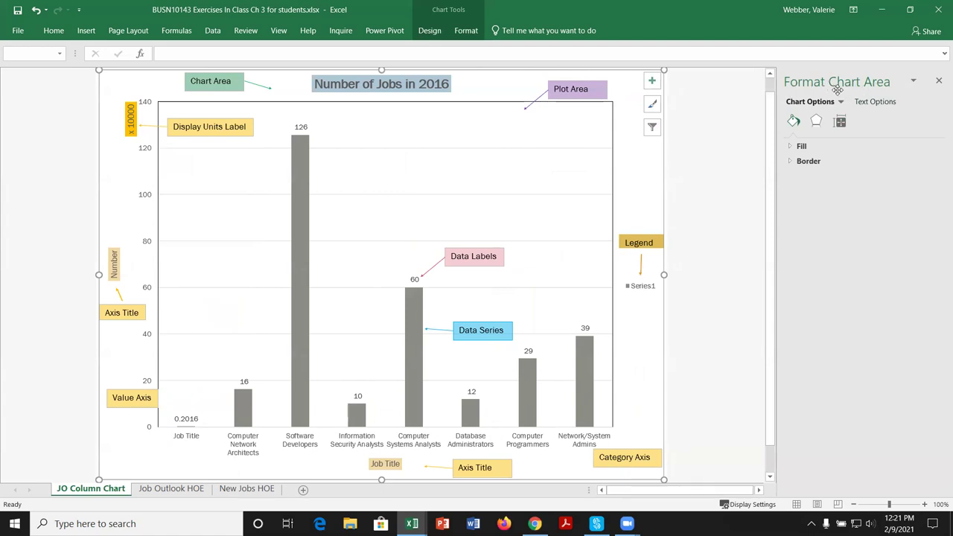
left_click(817, 123)
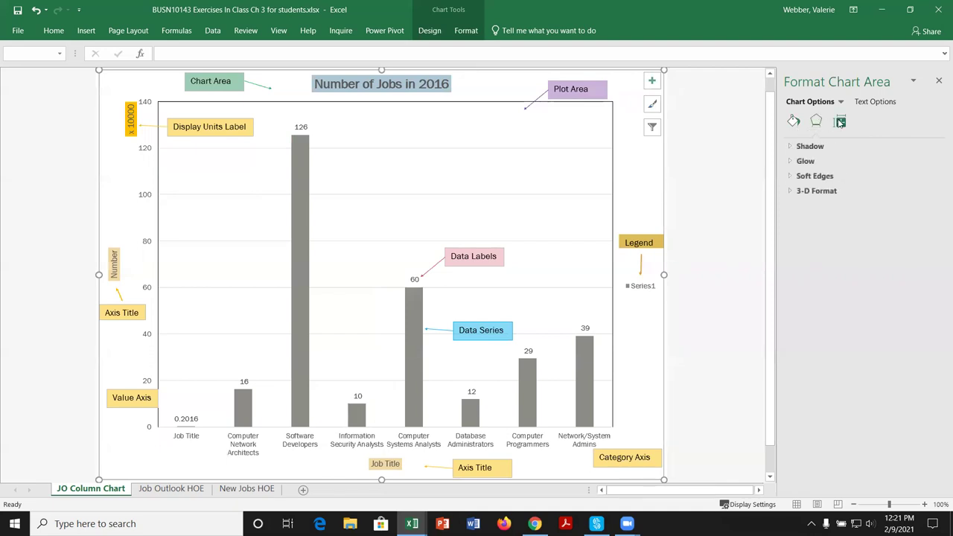
left_click(840, 123)
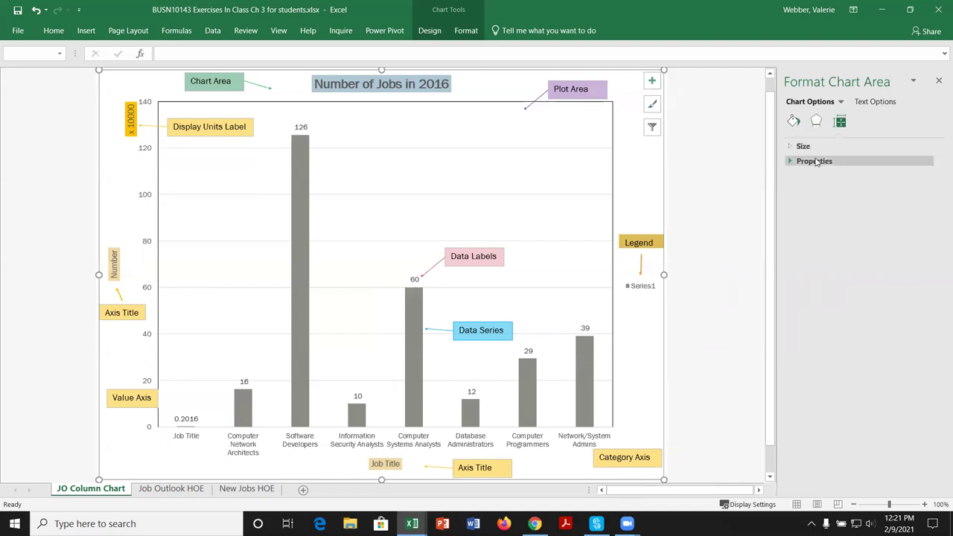
Step: Select the plot area and review its fill and border options and its effects options
left_click(567, 133)
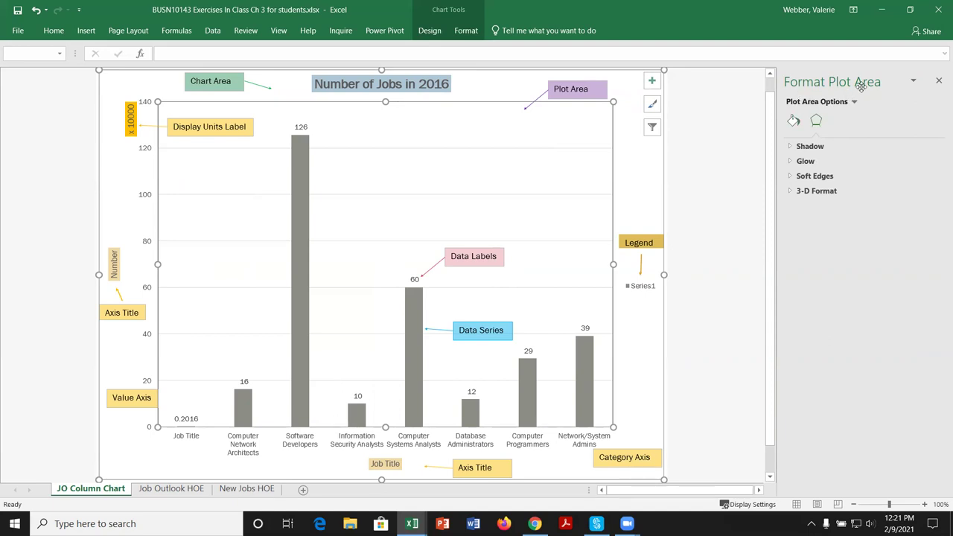
left_click(794, 121)
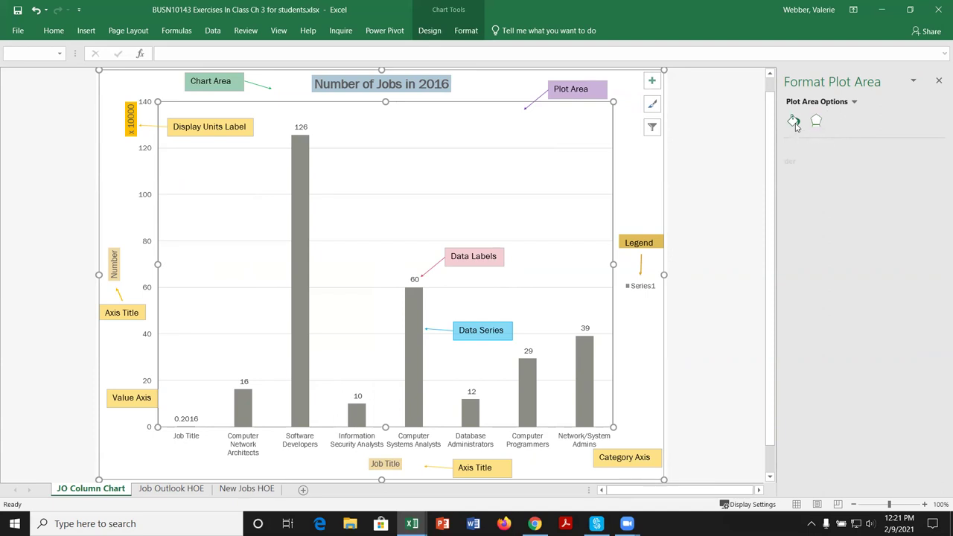
left_click(814, 125)
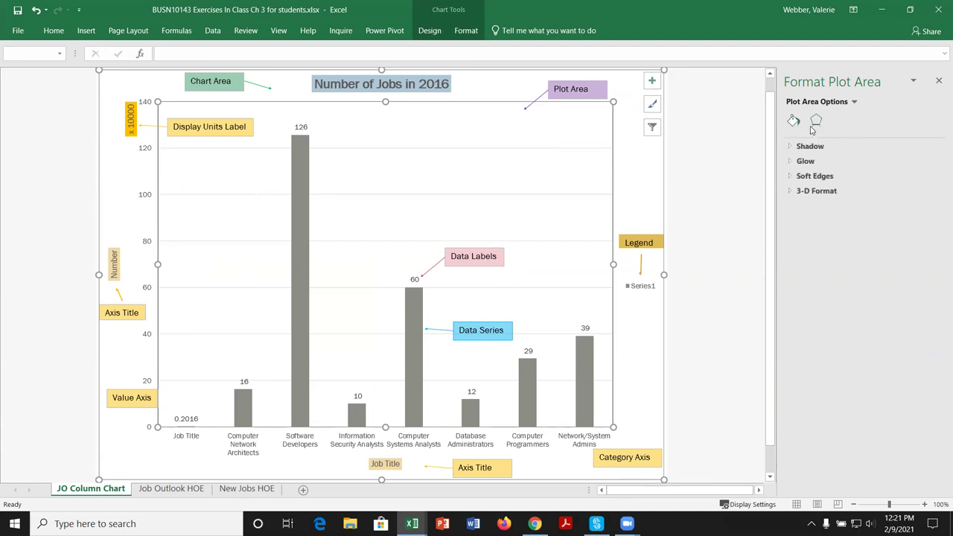
Step: Switch the formatting options to the chart area and then to the chart title, and view the list of chart elements
left_click(855, 102)
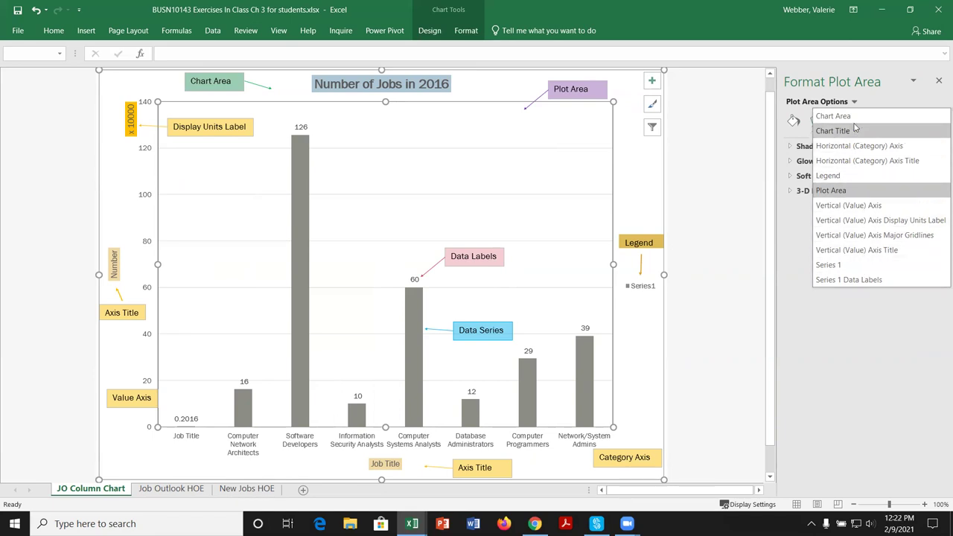
left_click(850, 118)
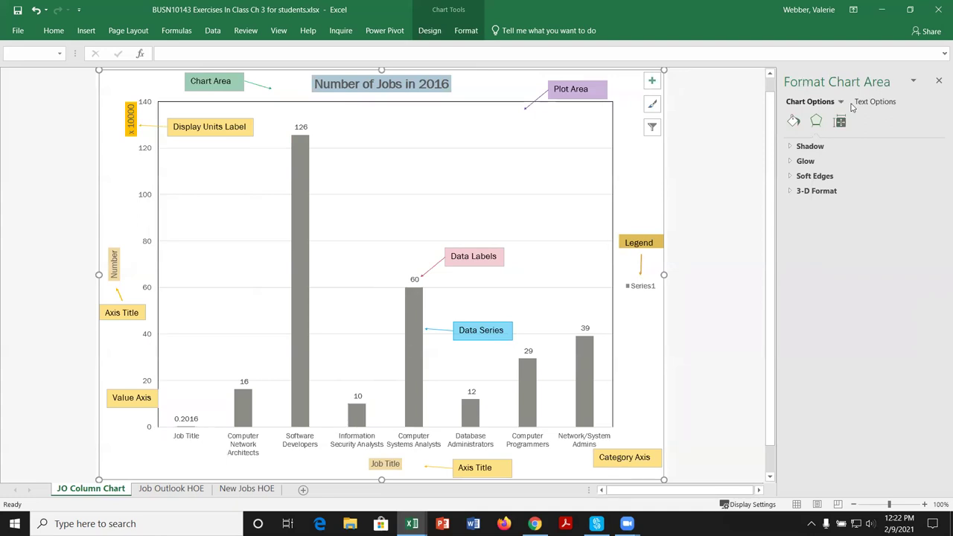
left_click(842, 102)
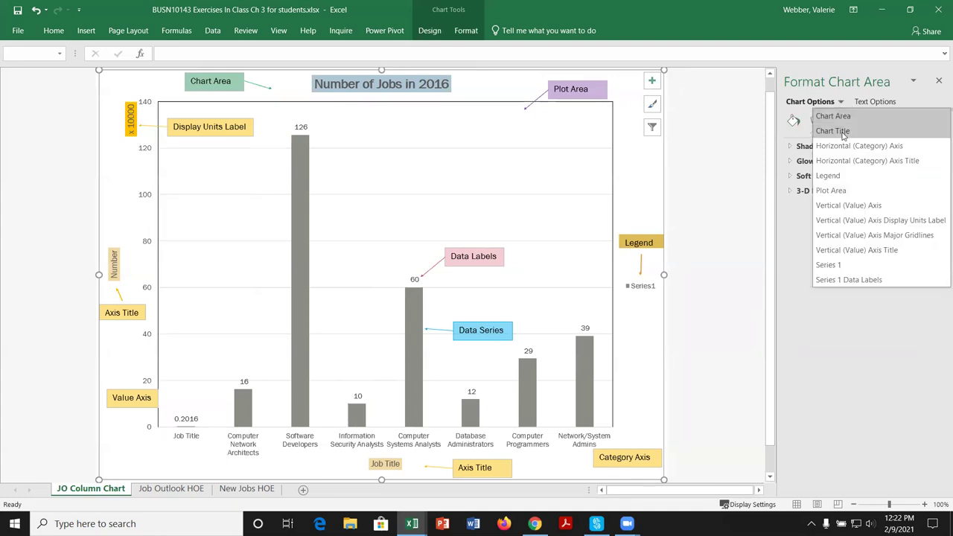
left_click(840, 130)
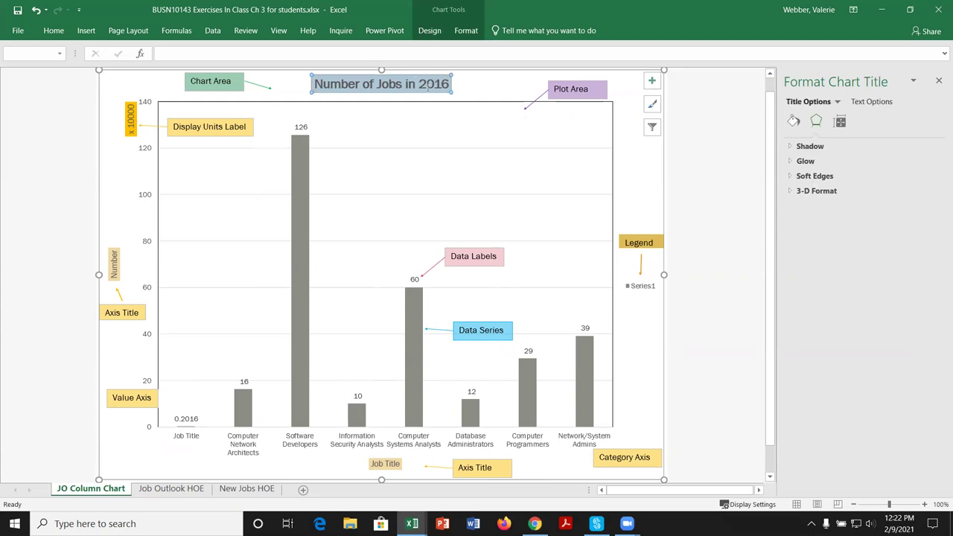
left_click(838, 102)
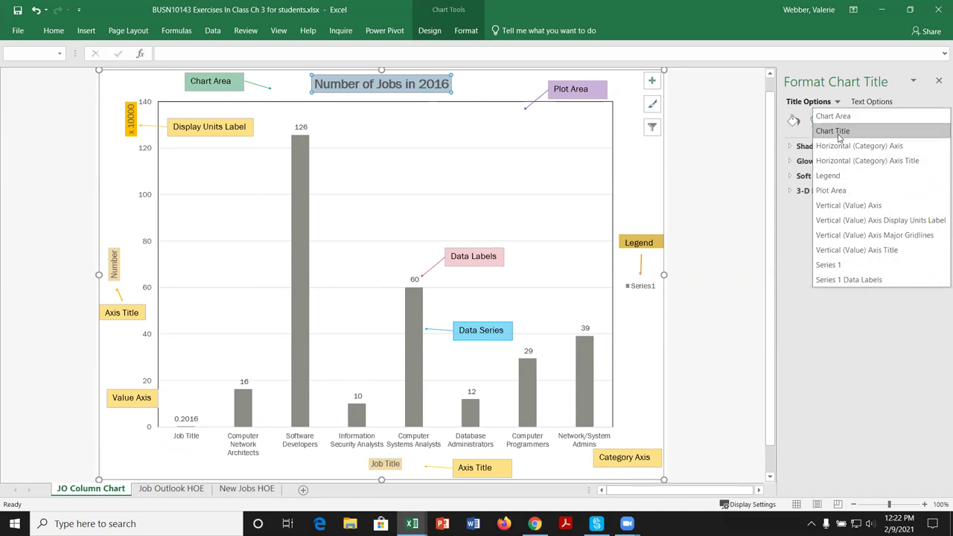
left_click(727, 128)
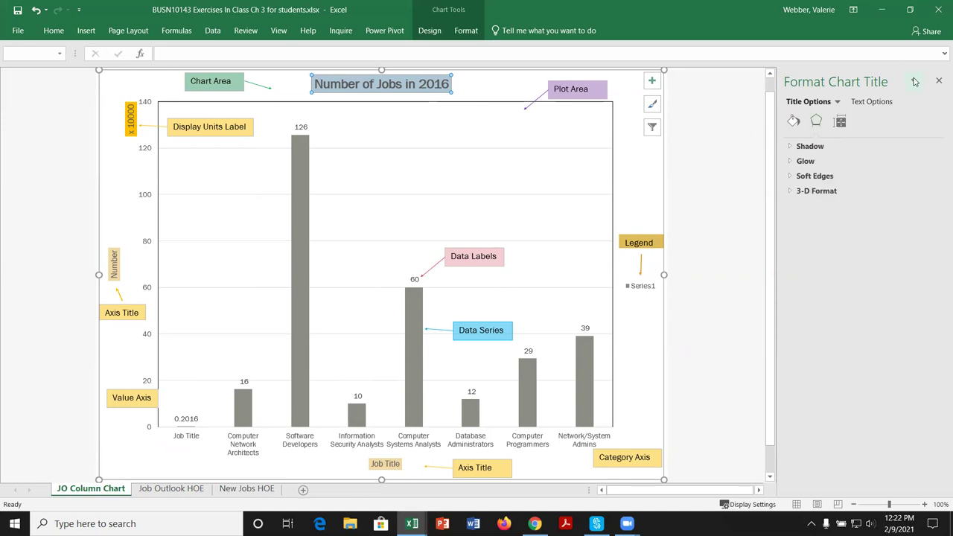
Step: Slightly narrow and undock the chart title's formatting pane, and close it
left_click(915, 82)
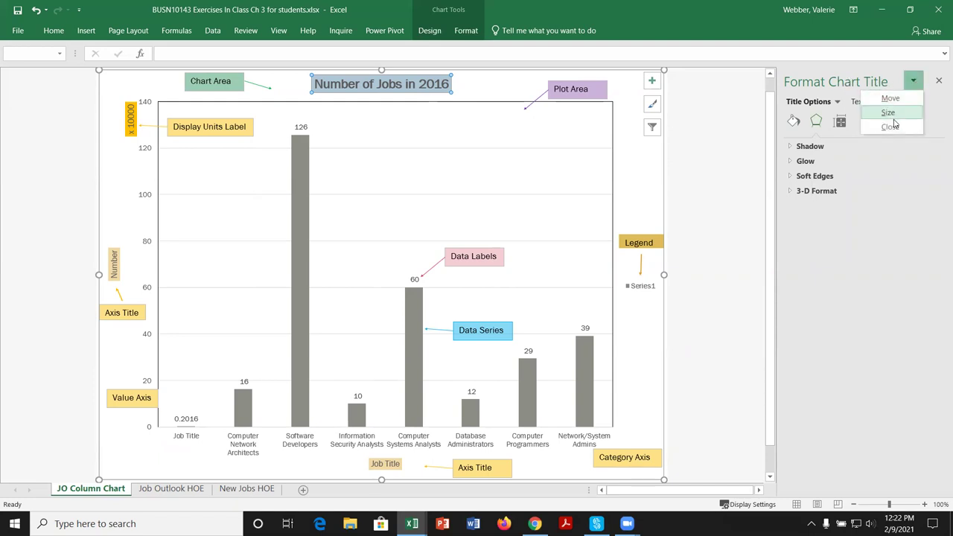
left_click(894, 114)
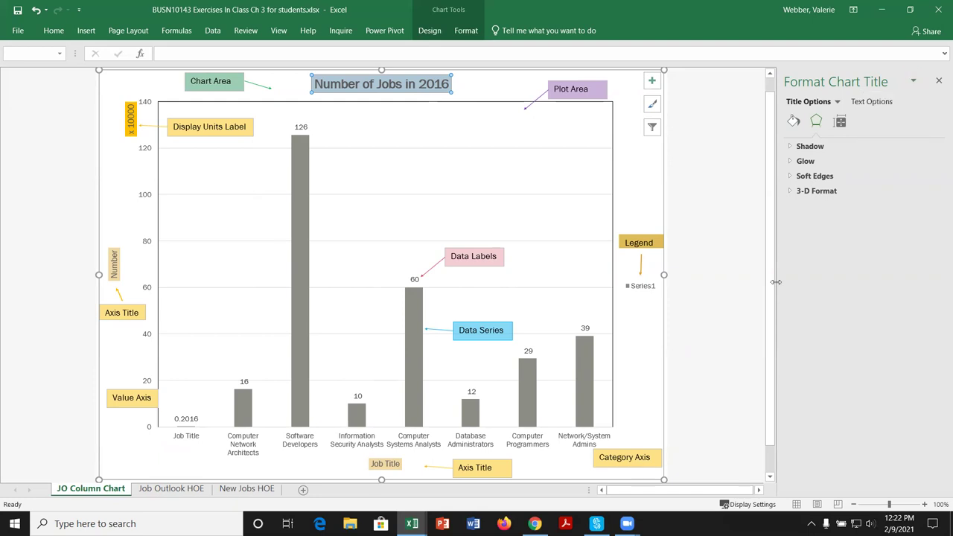
left_click_drag(776, 282, 782, 345)
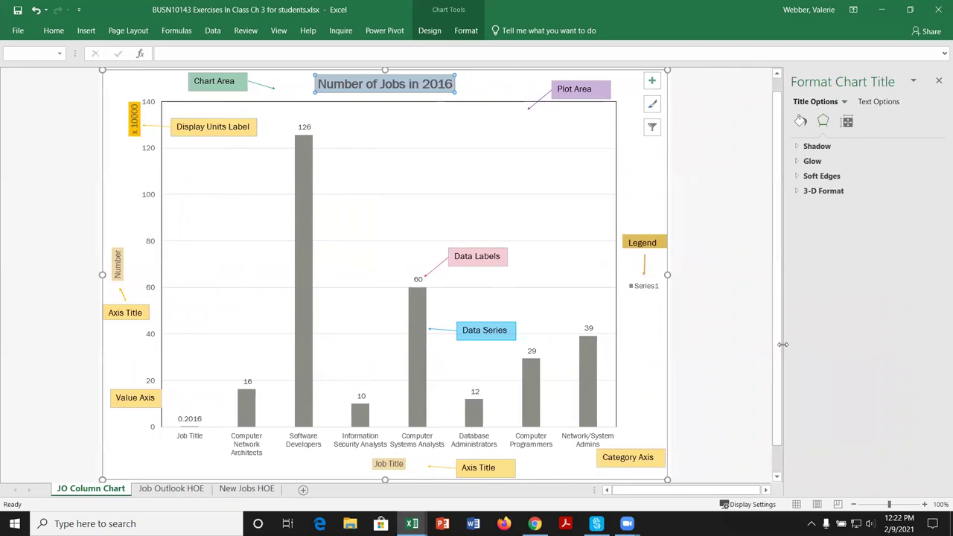
left_click(915, 79)
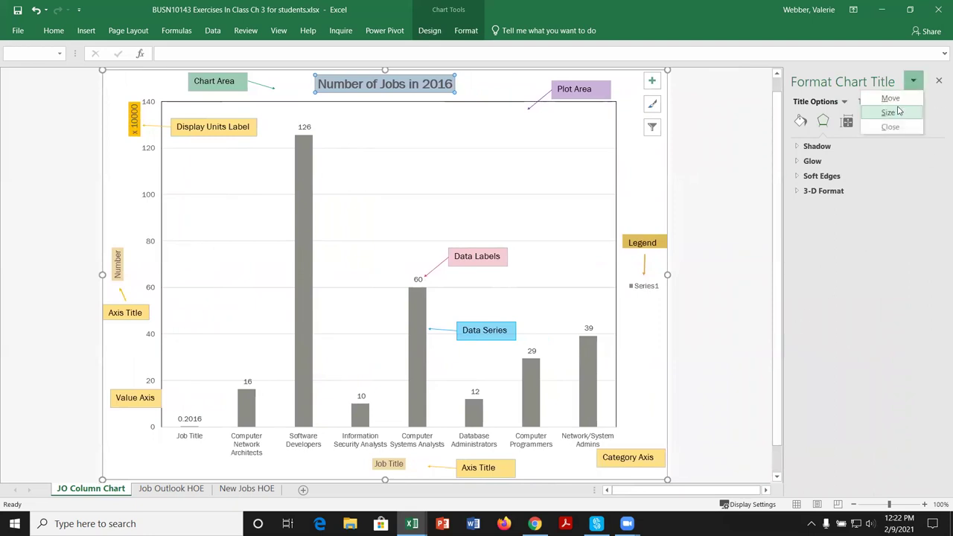
left_click(897, 98)
left_click_drag(827, 108, 891, 78)
left_click(936, 85)
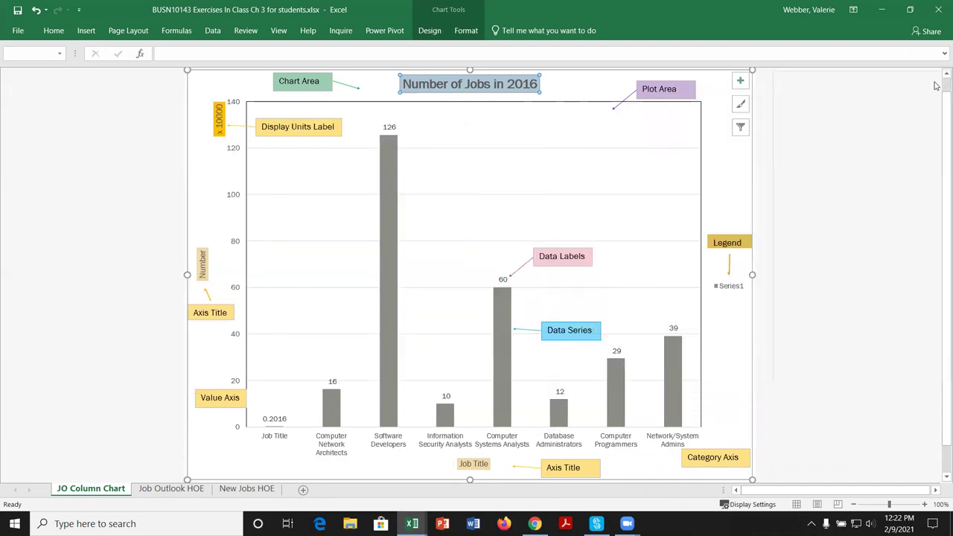
Step: Reopen the formatting pane for the chart area, close it again, and deselect the chart
double_click(724, 167)
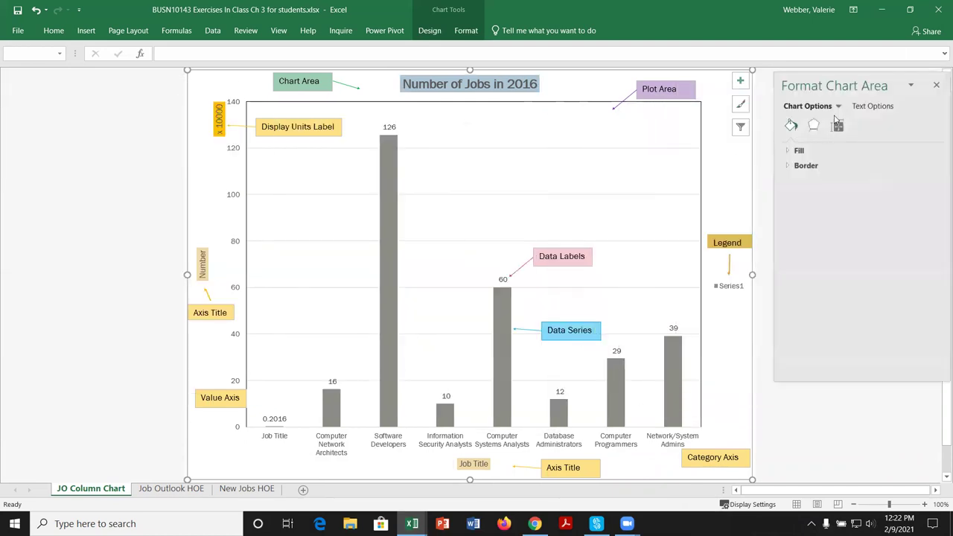
left_click(911, 86)
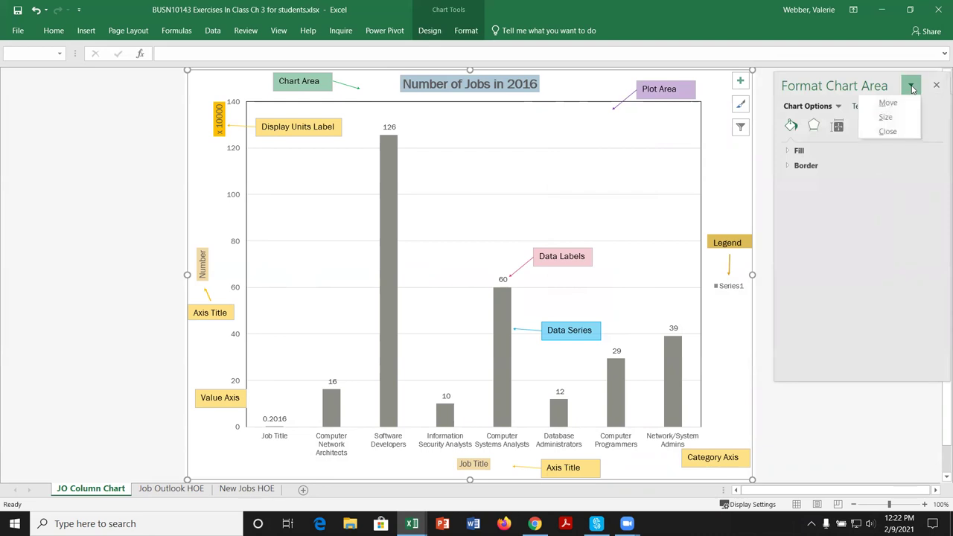
left_click(889, 131)
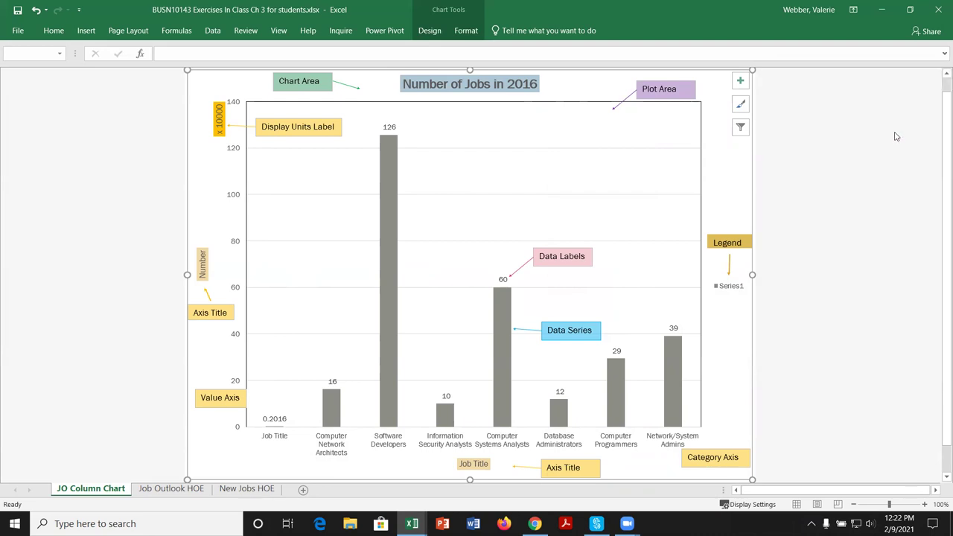
scroll(882, 188, "up", 1)
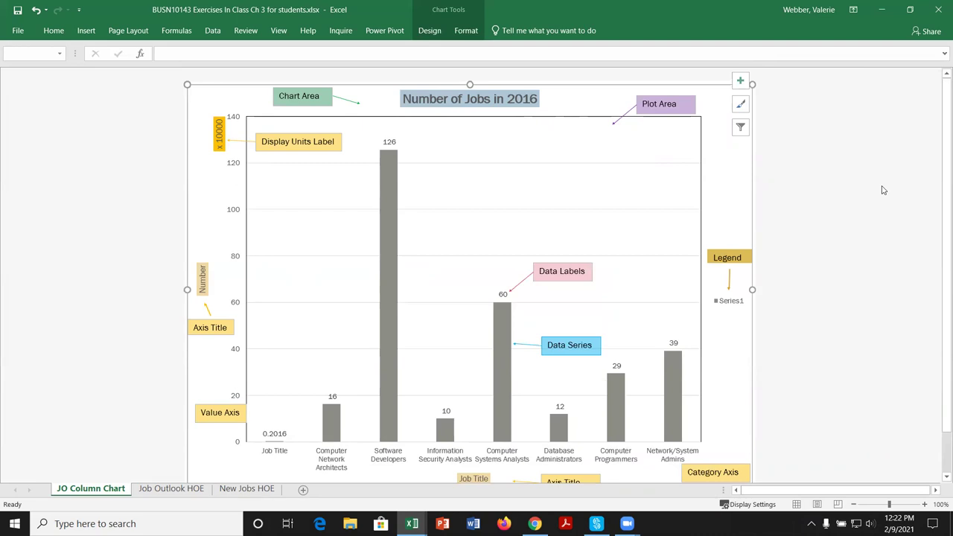
left_click(878, 174)
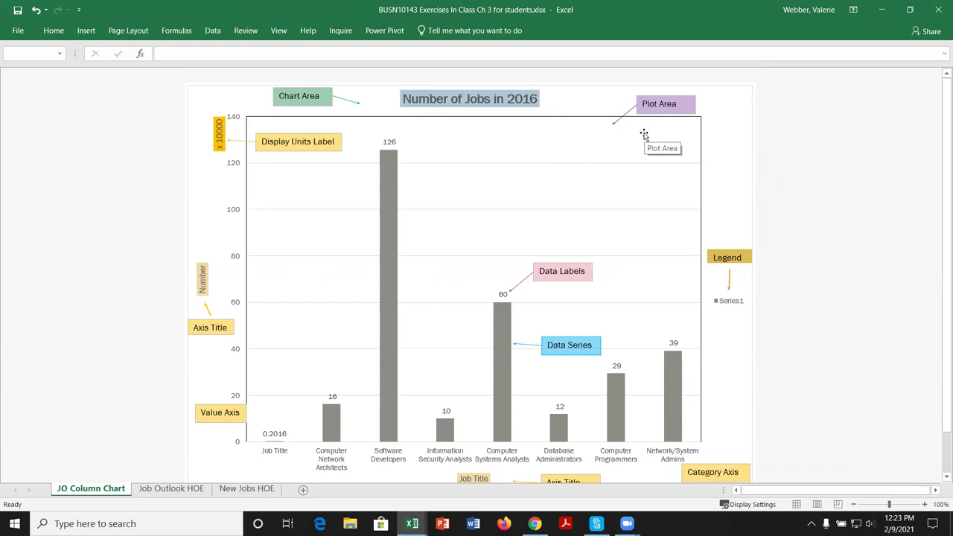
Step: Replace the chart title with "new" and undo that change
left_click(854, 505)
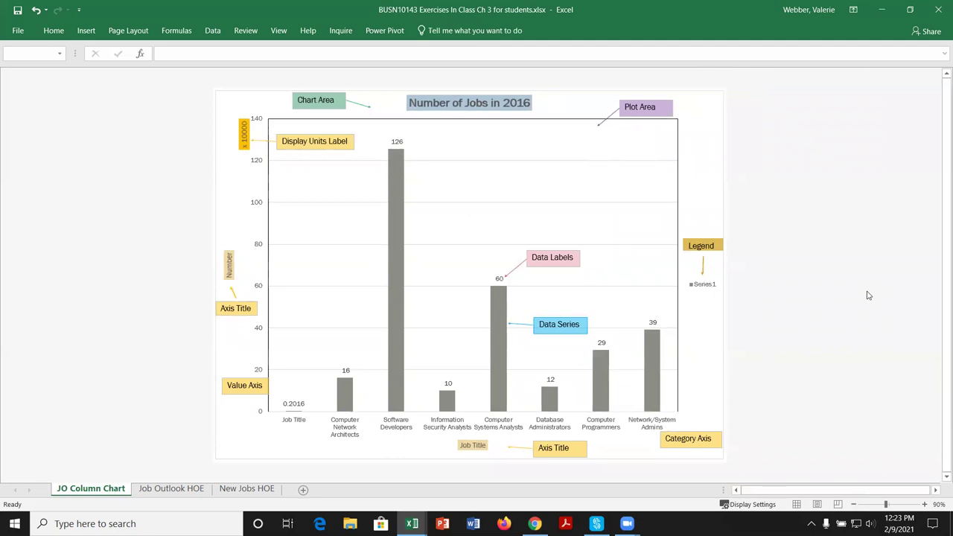
left_click(485, 106)
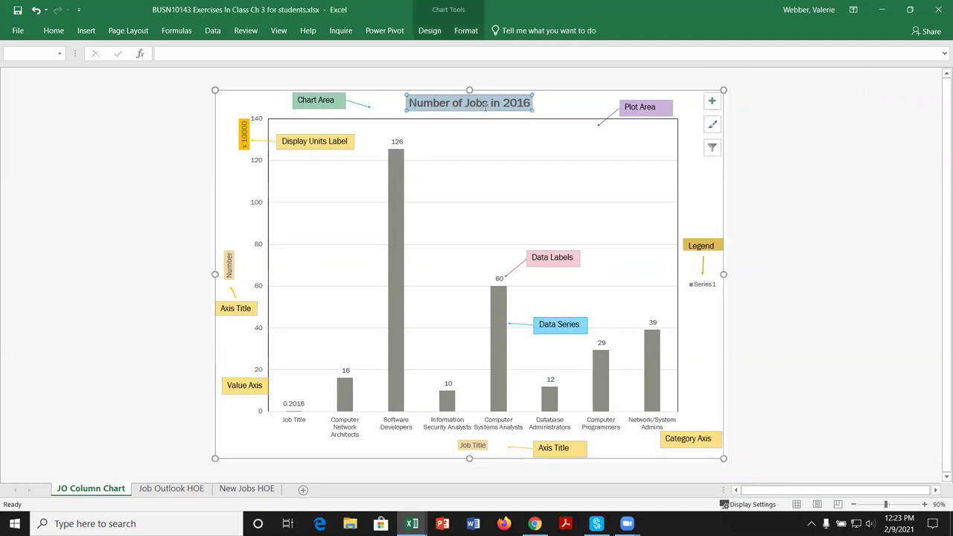
left_click(184, 52)
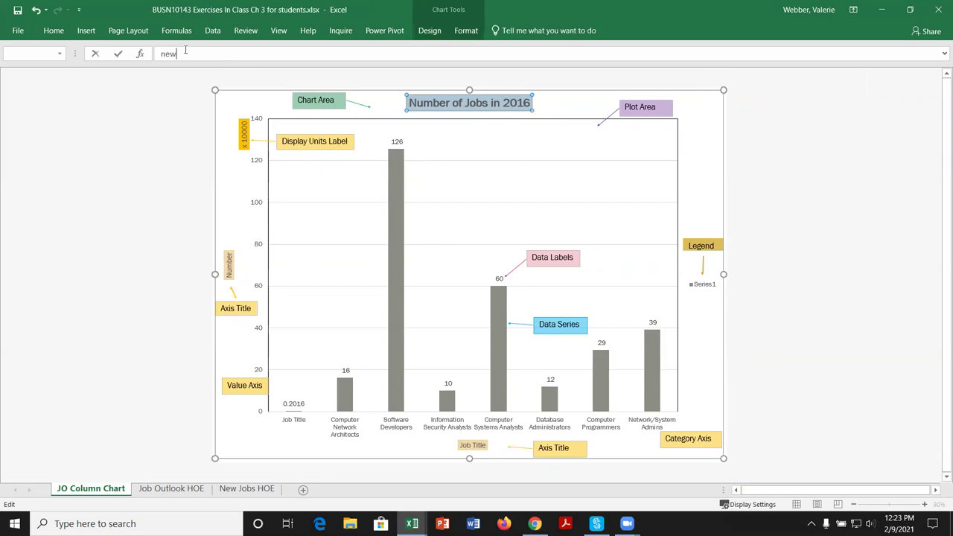
key("Return")
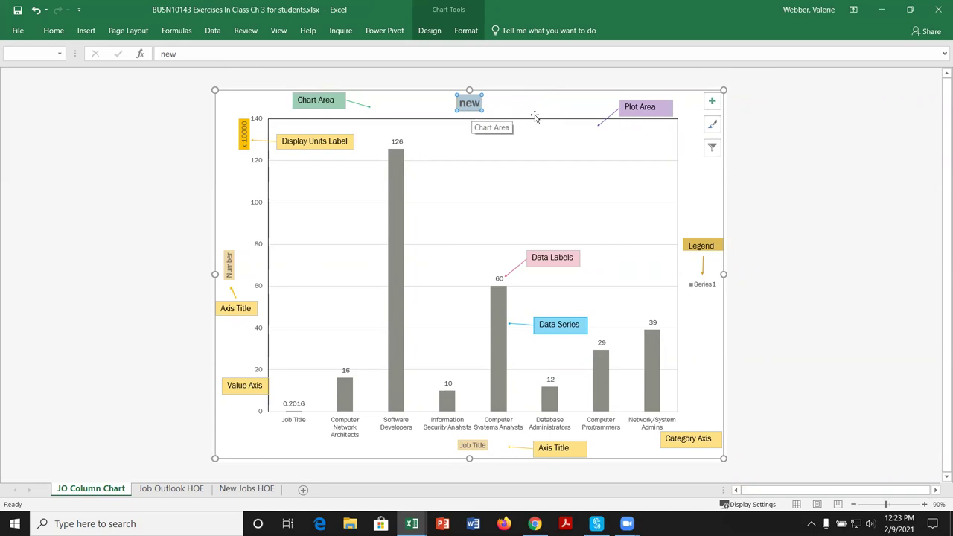
left_click(36, 10)
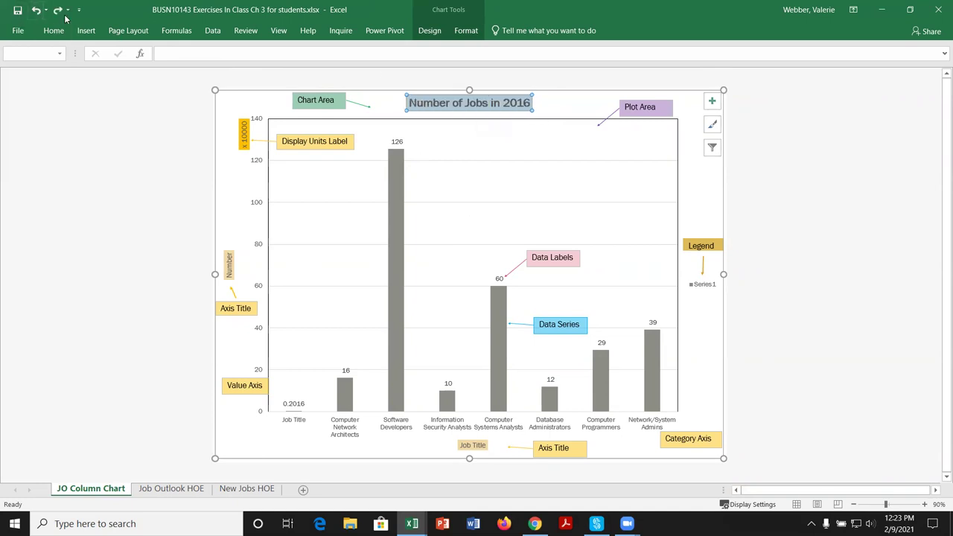
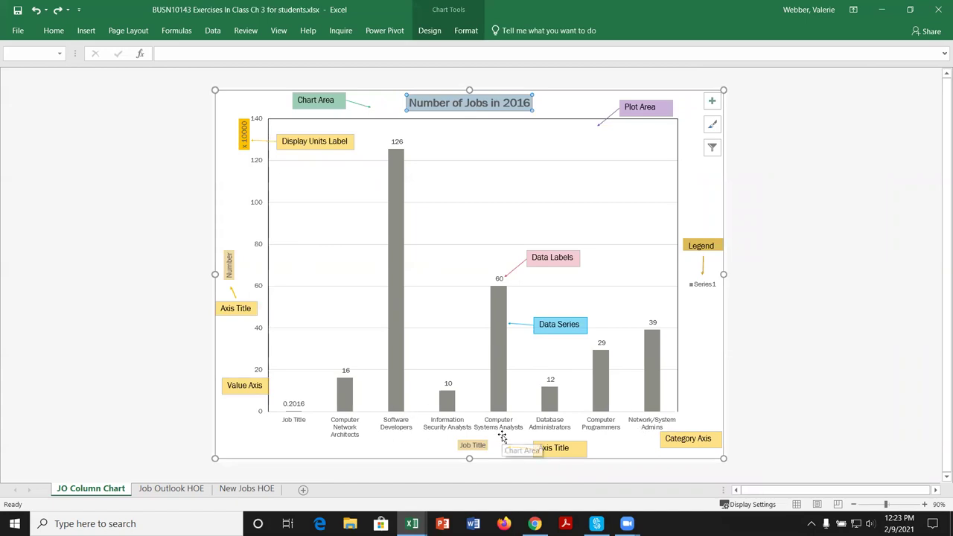
Step: Delete the word "Job" from the horizontal axis title, add a line break, and deselect the chart
left_click(473, 446)
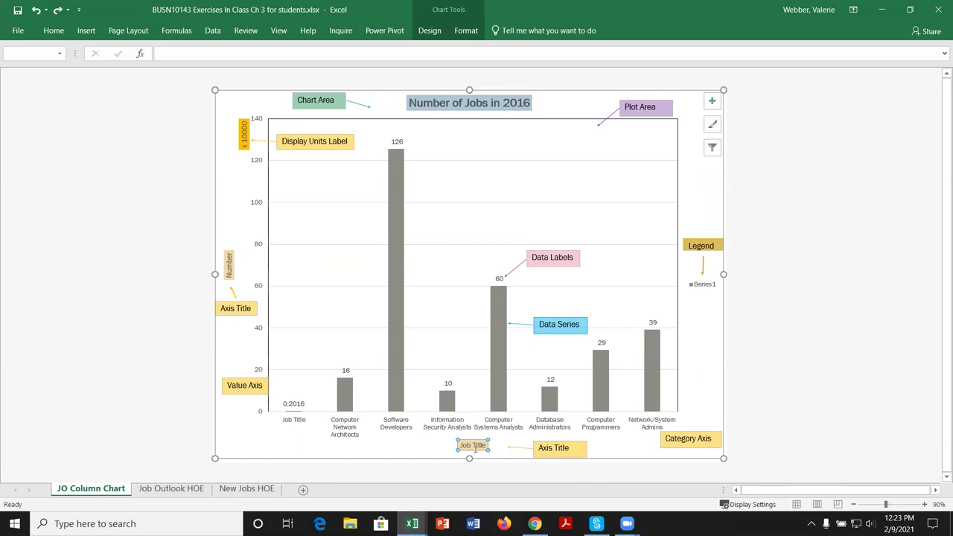
double_click(473, 447)
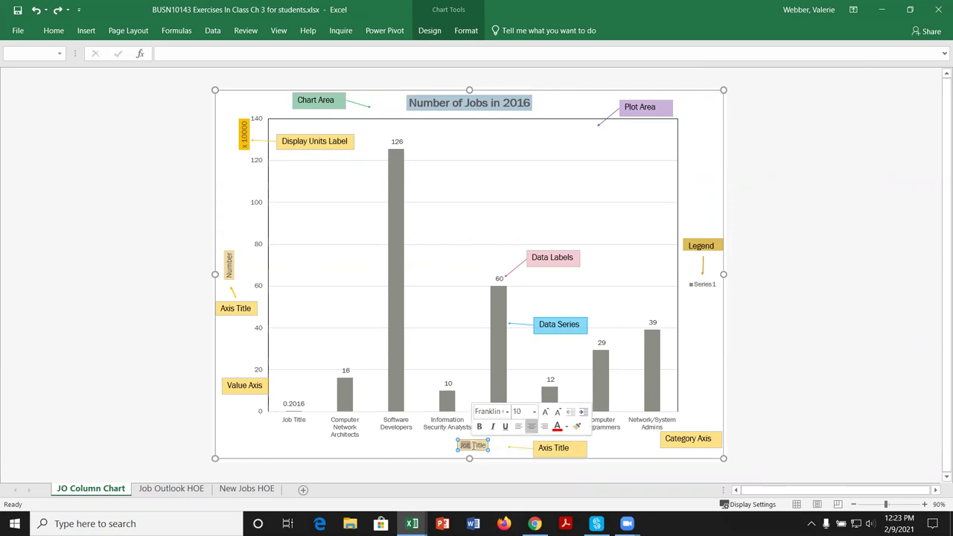
key("Delete")
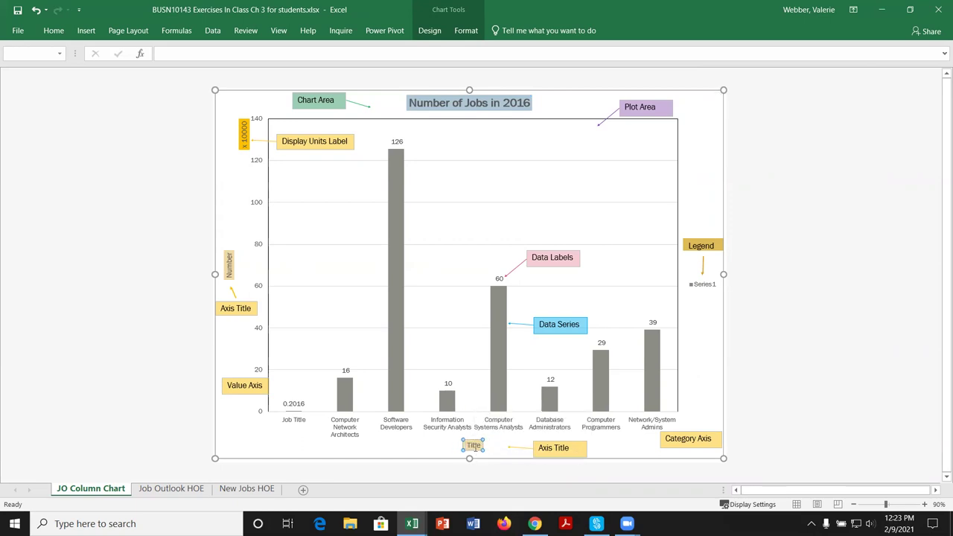
key("Return")
left_click(834, 453)
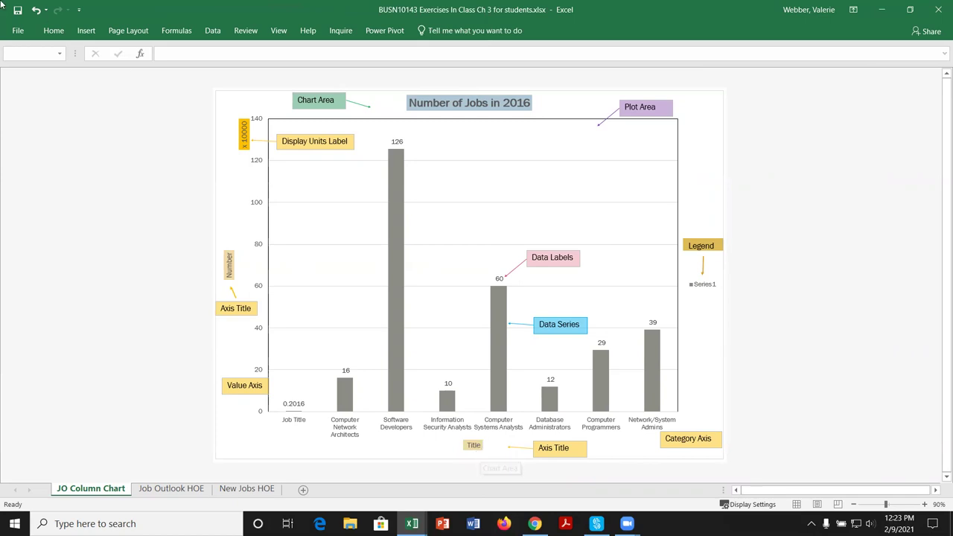
Step: Undo the edits to the horizontal axis title, reselect the title, and undo once more
left_click(35, 10)
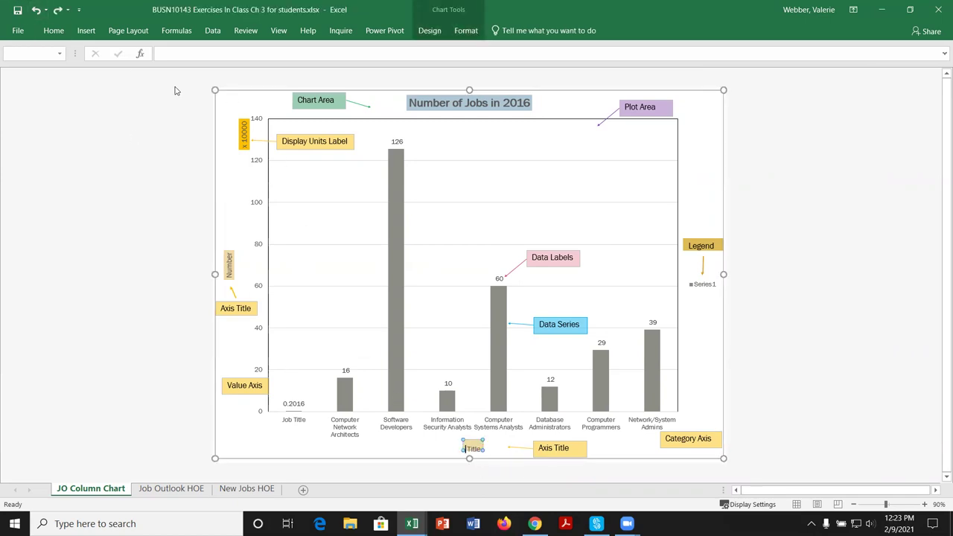
left_click(36, 10)
left_click(36, 10)
left_click(823, 377)
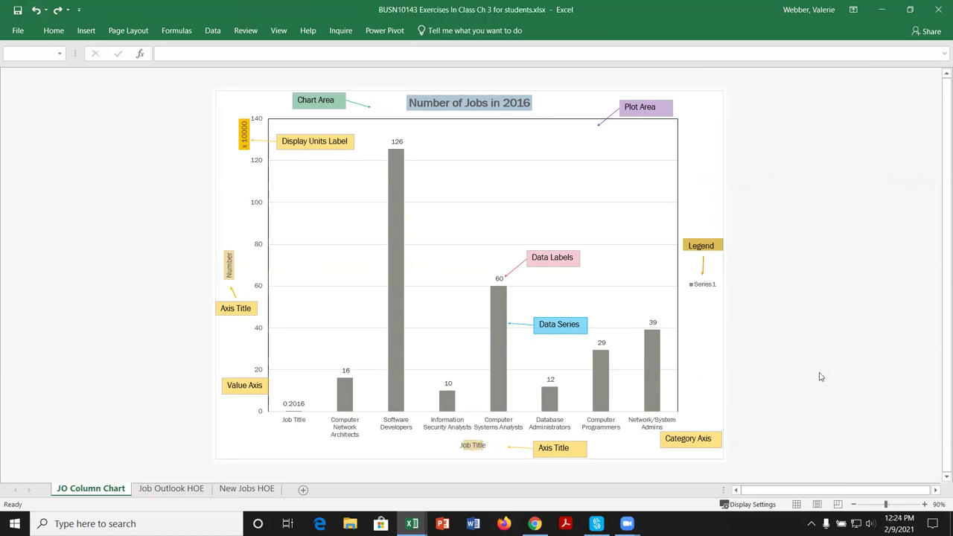
left_click(471, 449)
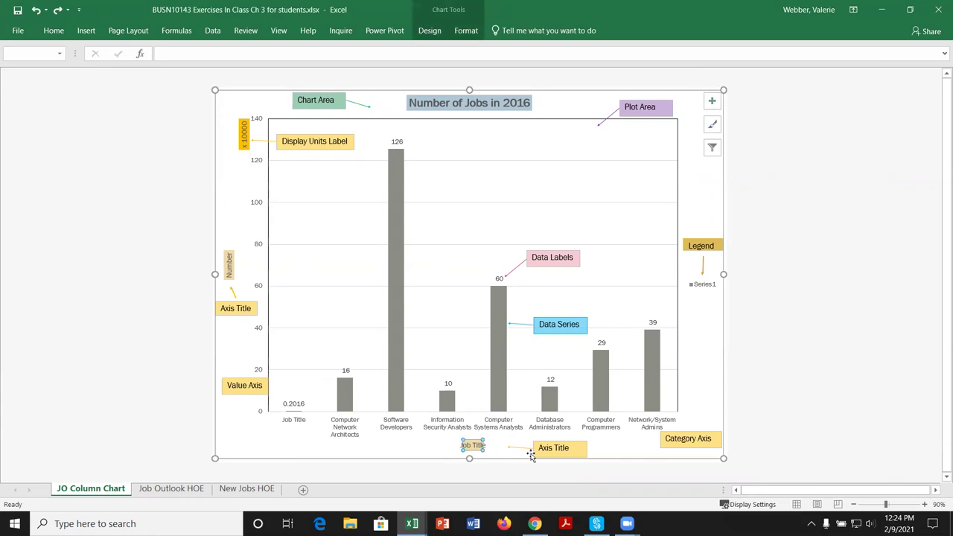
left_click(447, 447)
left_click(35, 10)
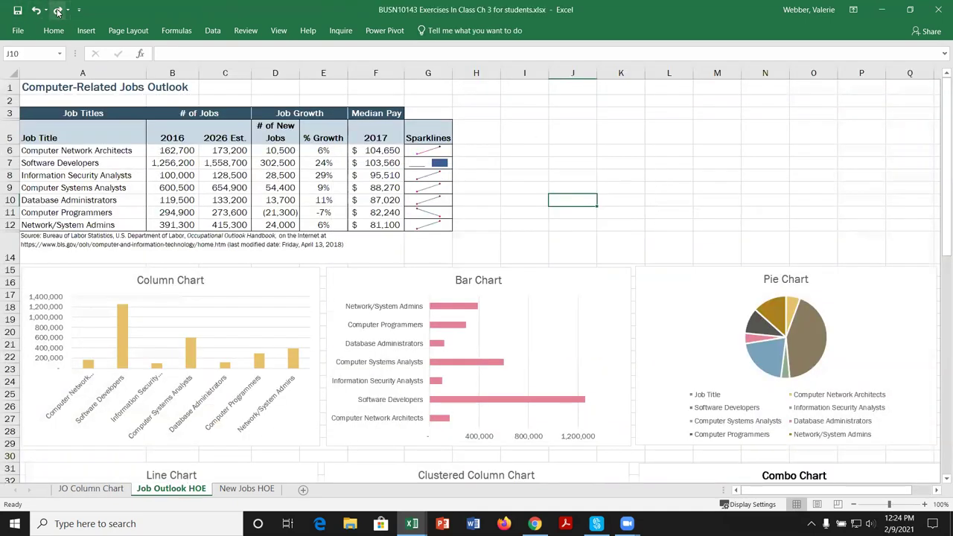
Step: Return to the JO Column Chart sheet, and select and deselect the horizontal axis title to check it
left_click(104, 493)
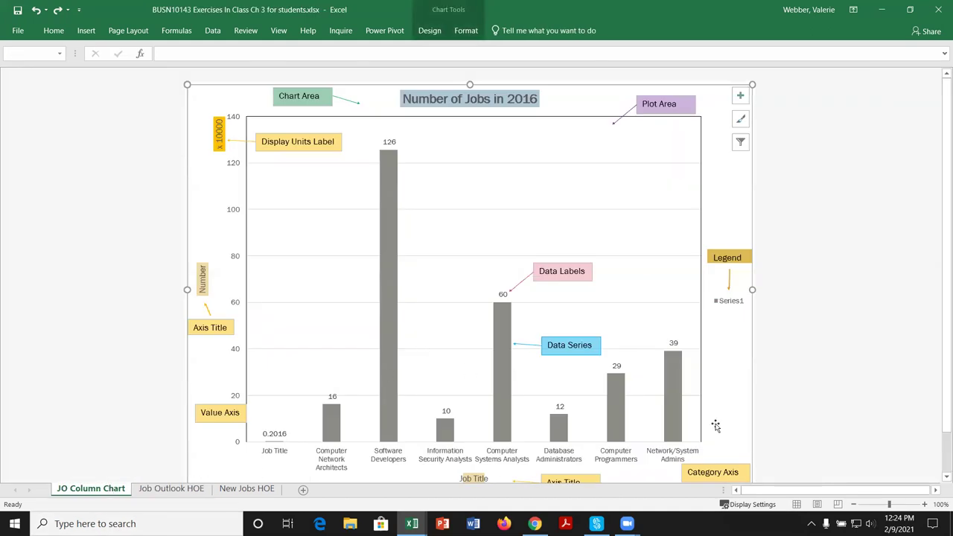
scroll(744, 417, "down", 2)
left_click(482, 439)
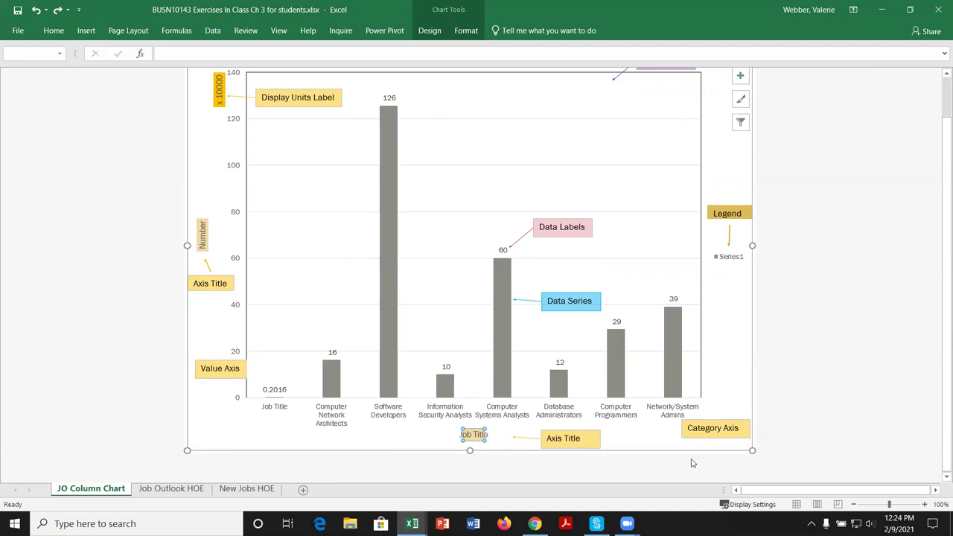
left_click(797, 442)
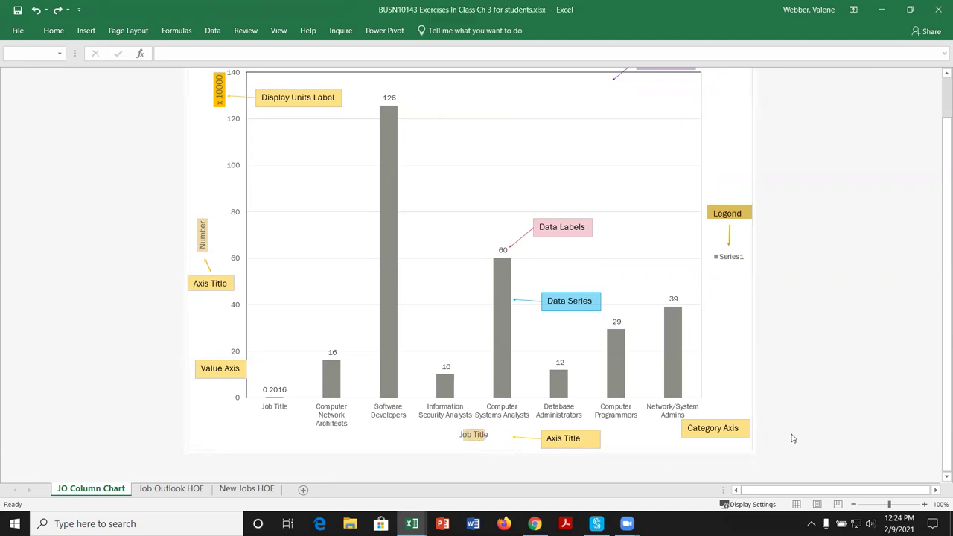
Step: Change the vertical axis title to "Number of Jobs"
left_click(203, 236)
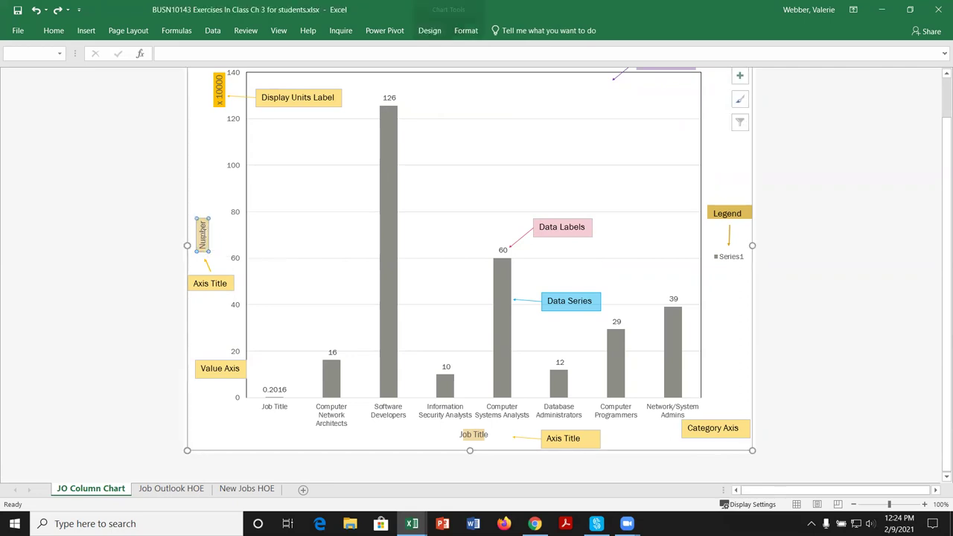
left_click(220, 50)
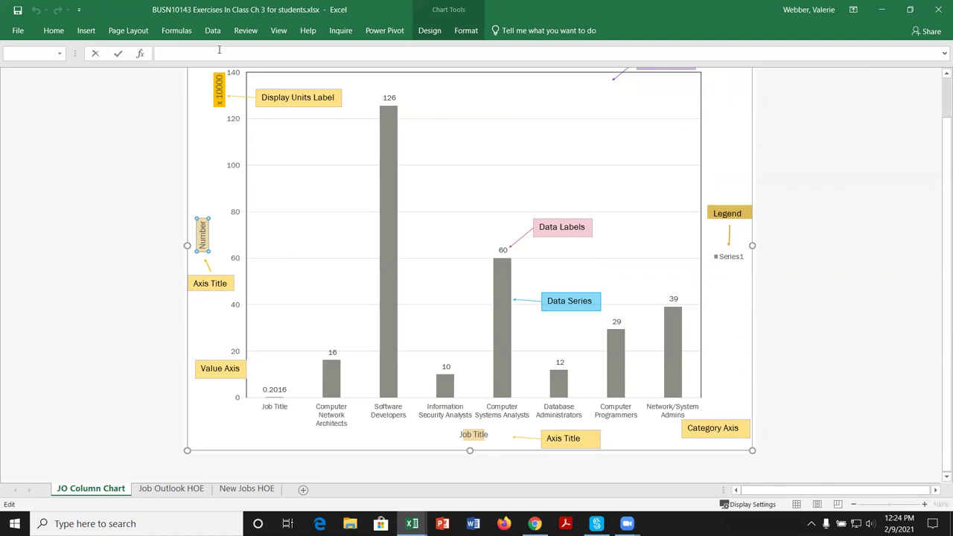
type("Number of Jo")
key("Return")
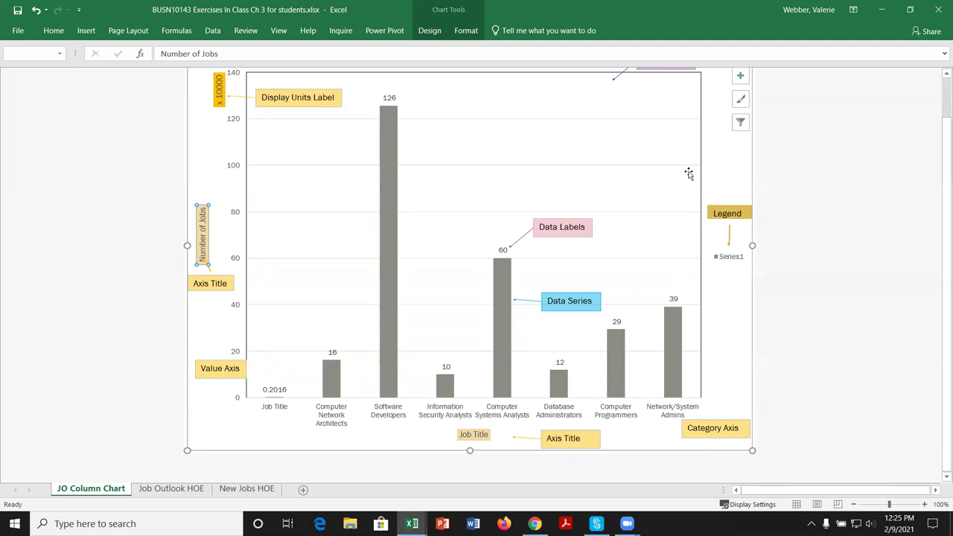
Step: Select the column data series and its data labels to examine them, check the Computer Systems Analysts column, and deselect the chart
left_click(502, 289)
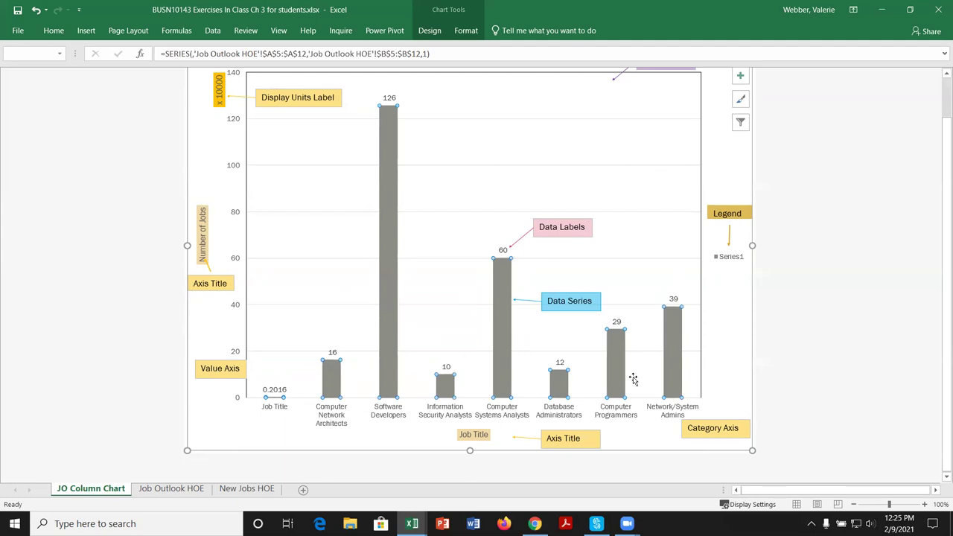
left_click(502, 250)
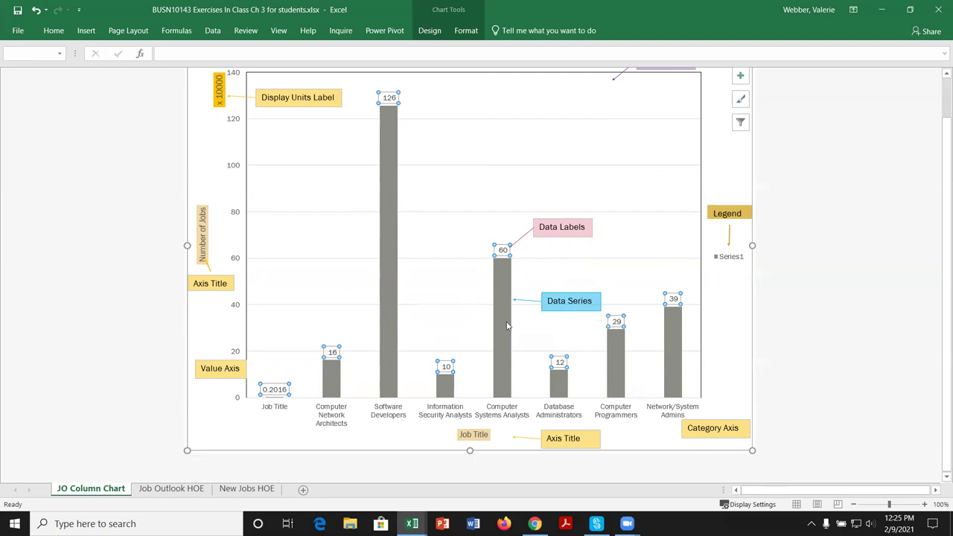
mouse_move(507, 325)
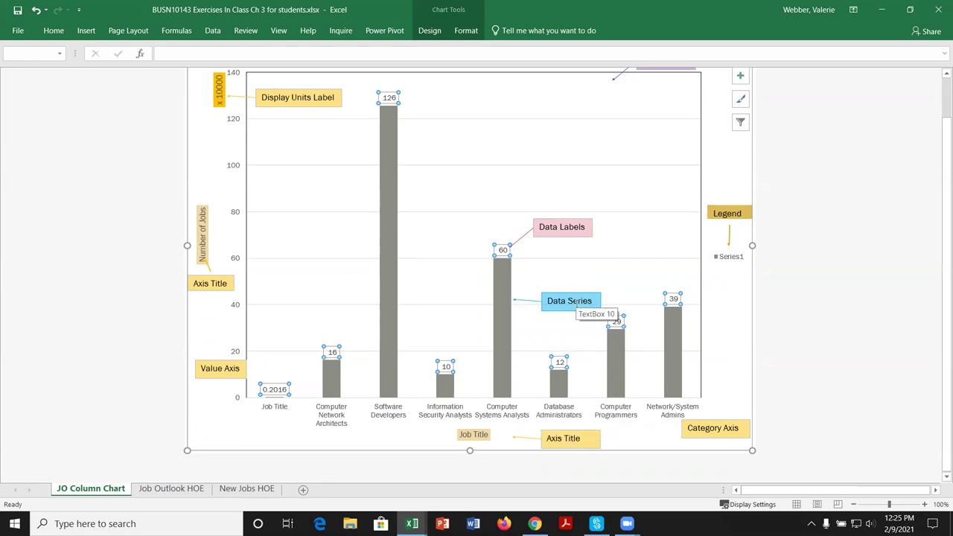
mouse_move(502, 288)
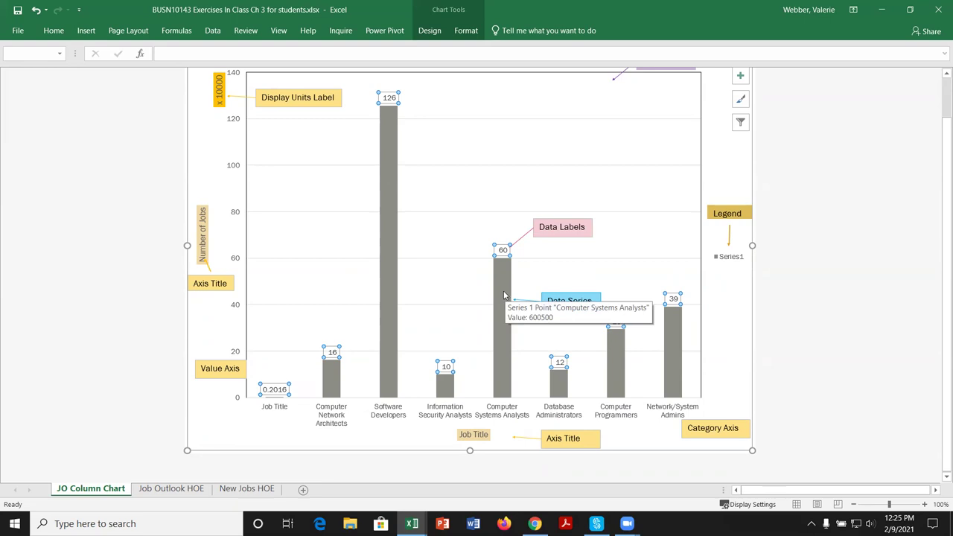
left_click(853, 262)
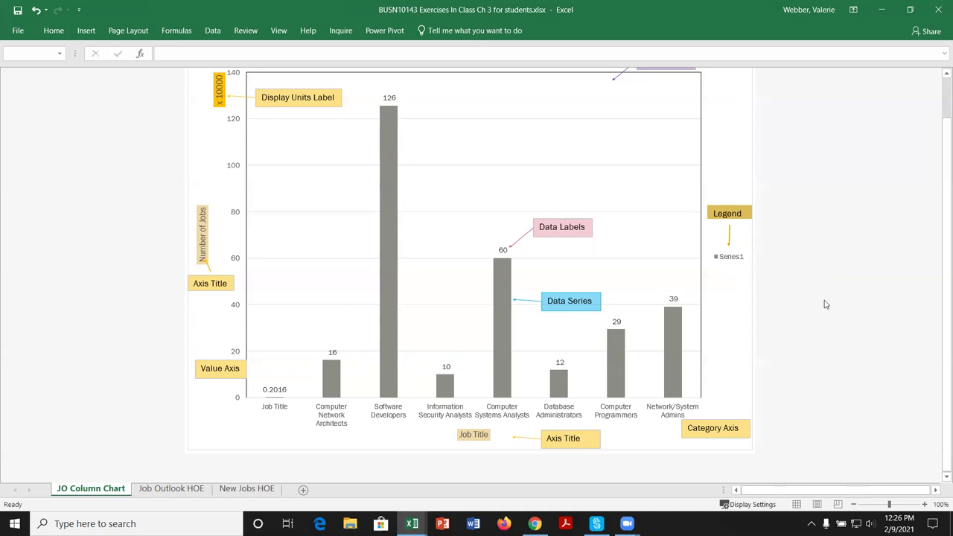
Step: Select the plot area to identify its extent, and deselect it
scroll(825, 304, "up", 1)
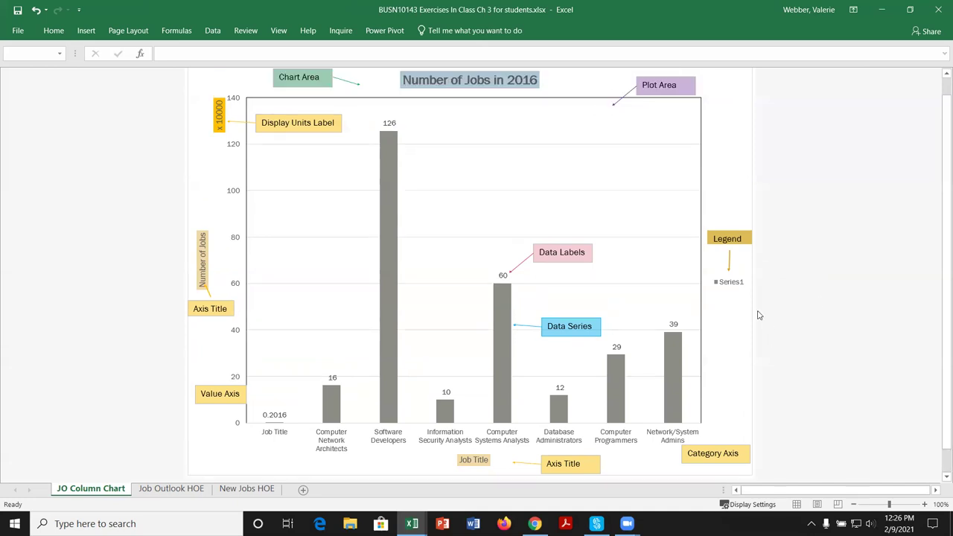
left_click(579, 146)
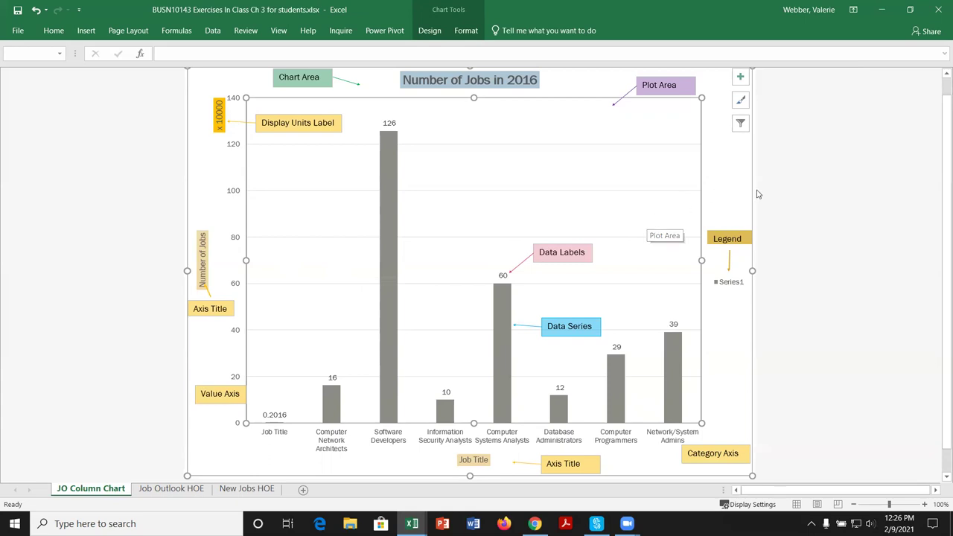
scroll(817, 219, "up", 1)
left_click(817, 219)
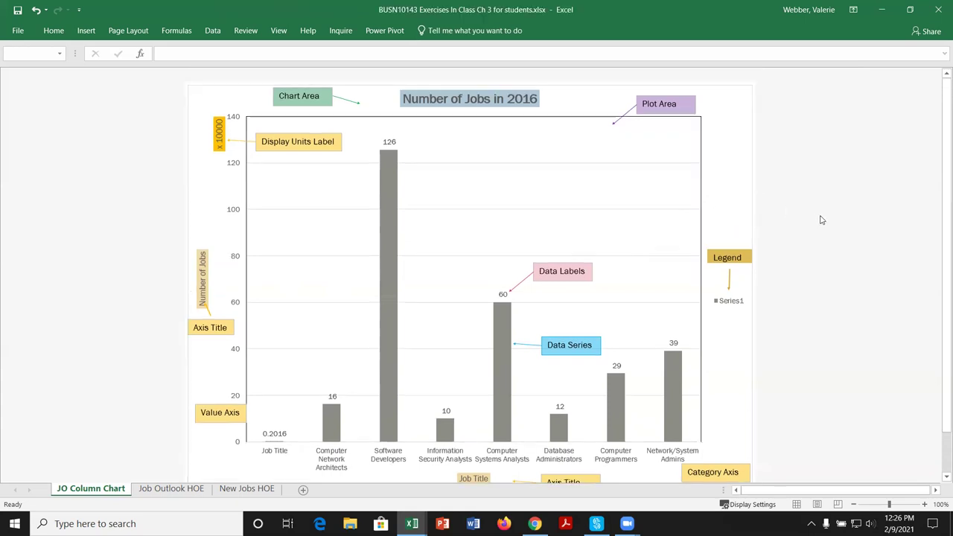
Step: Hide the chart's data labels, try the Inside Base and Center positions, and restore the labels above the columns
left_click(728, 103)
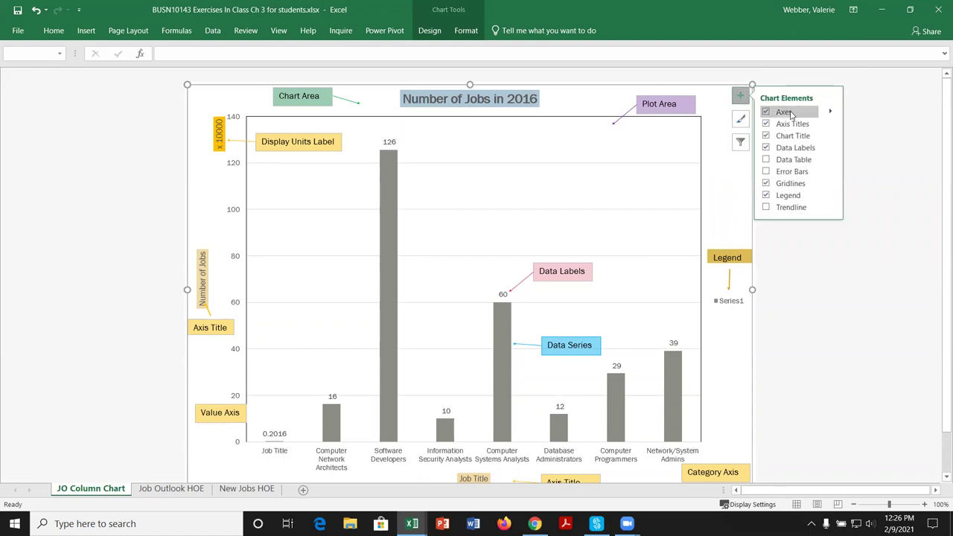
left_click(767, 149)
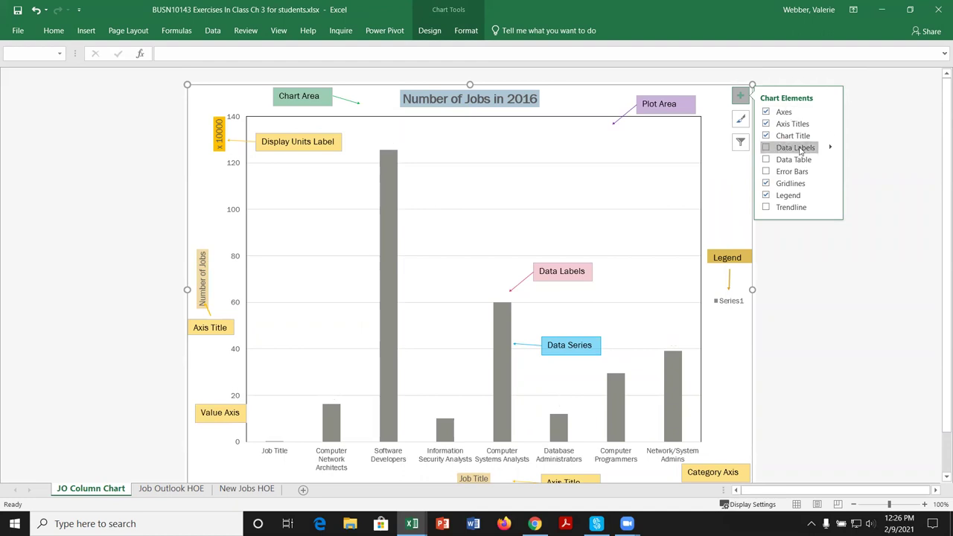
left_click(830, 148)
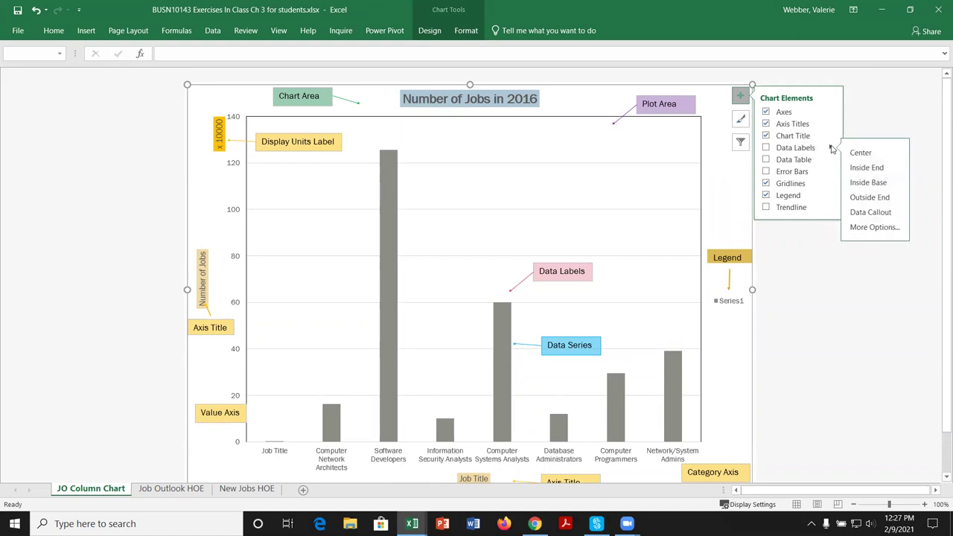
left_click(877, 185)
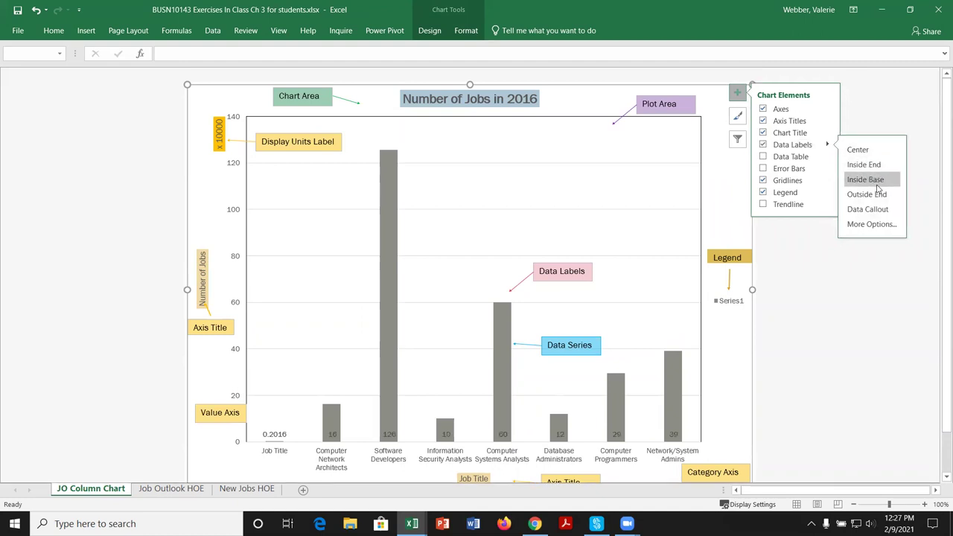
left_click(858, 150)
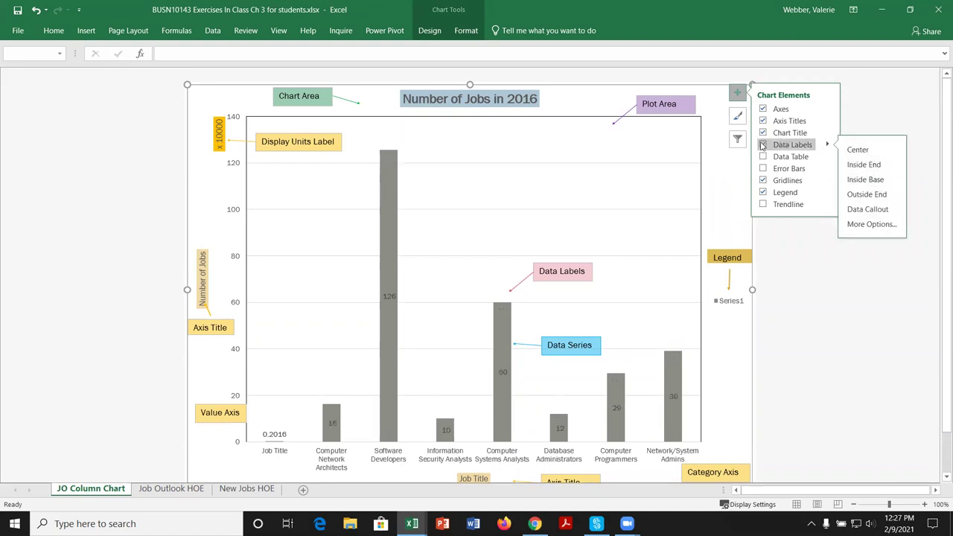
left_click(763, 145)
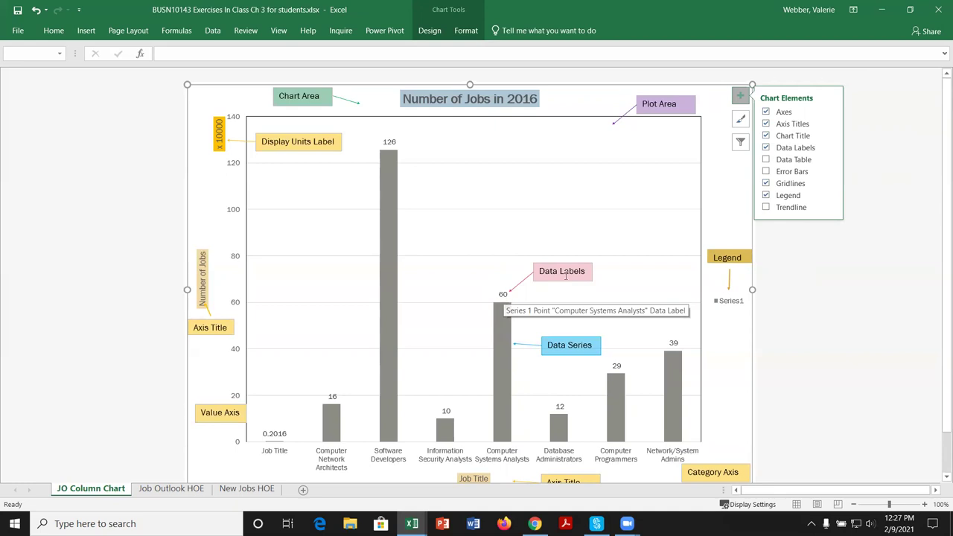
Step: Show the data table beneath the chart and hide it again
left_click(801, 161)
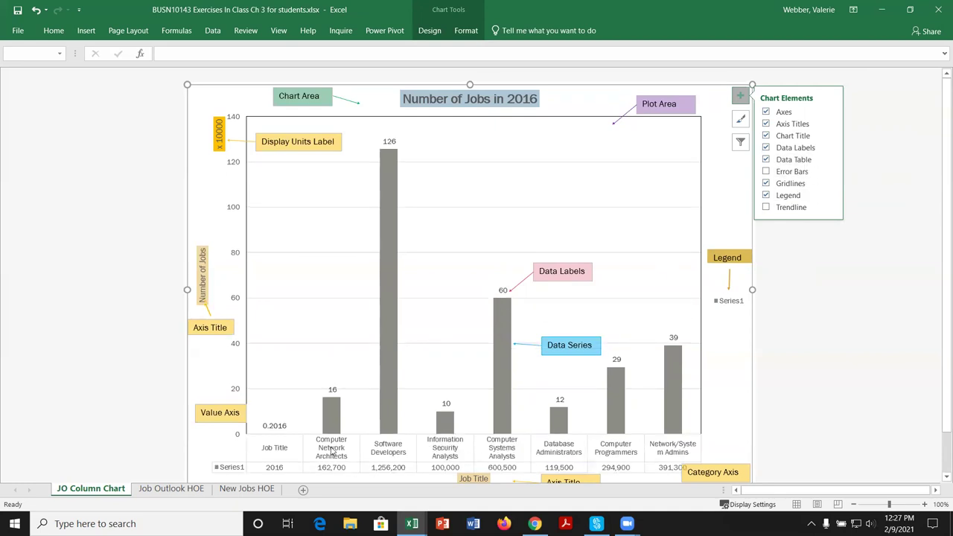
left_click(767, 160)
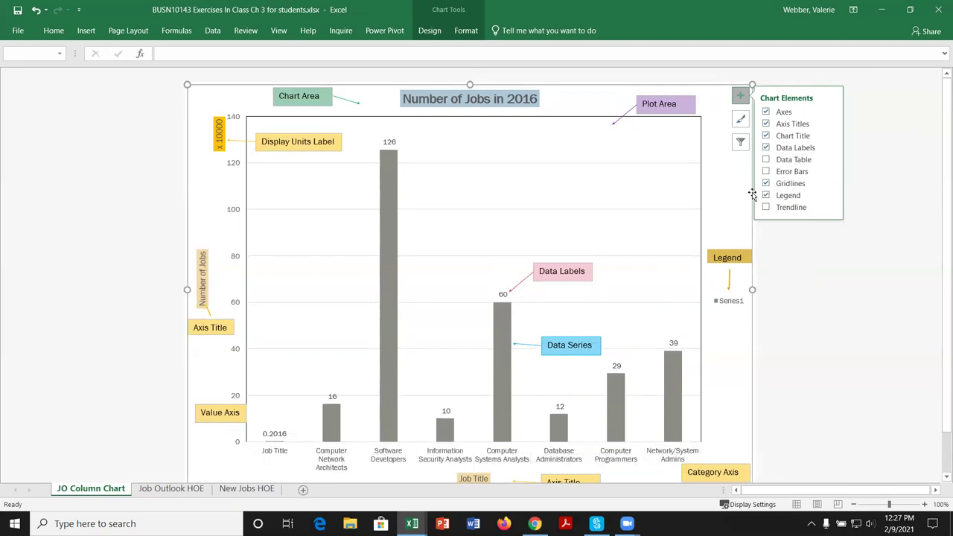
Step: Add primary major vertical gridlines, and set the line width of the vertical value axis major gridlines to 3 pt
left_click(830, 185)
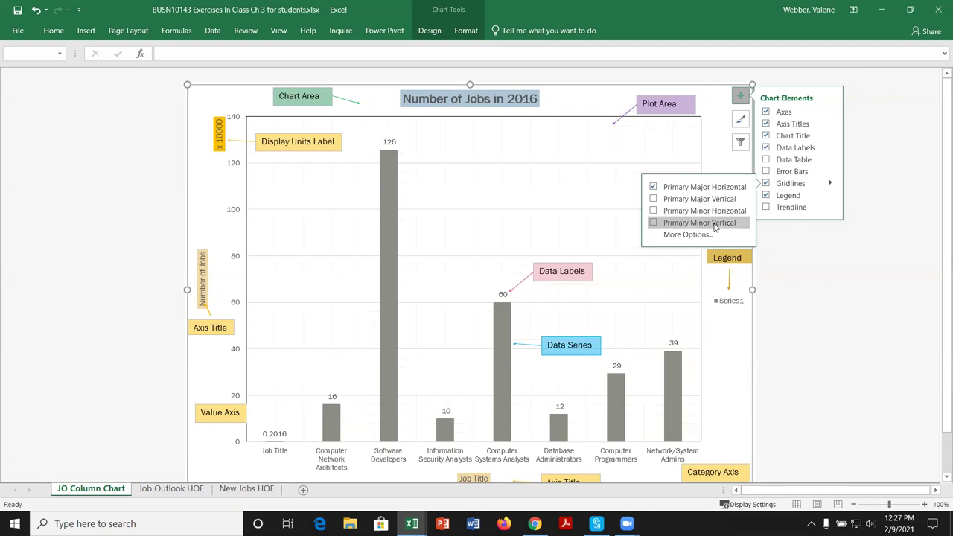
left_click(653, 199)
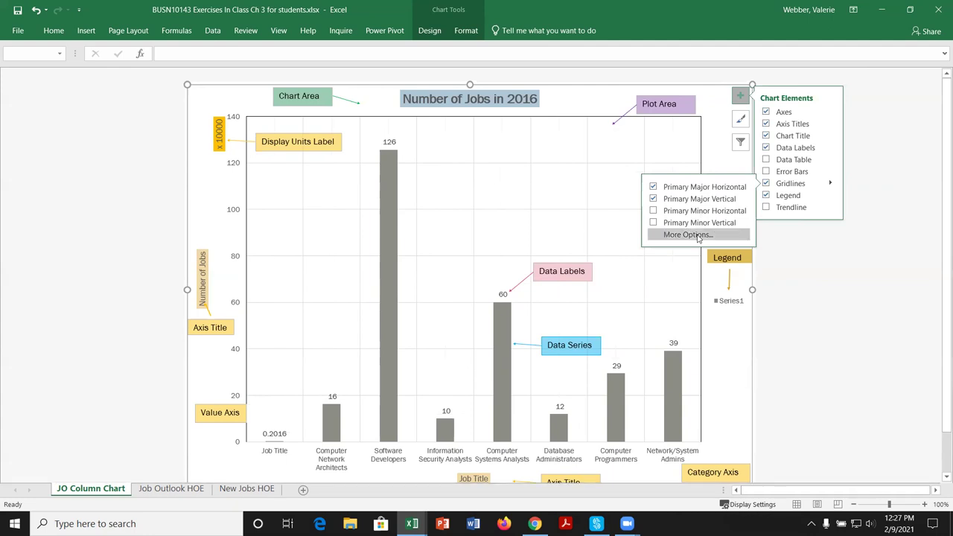
left_click(688, 234)
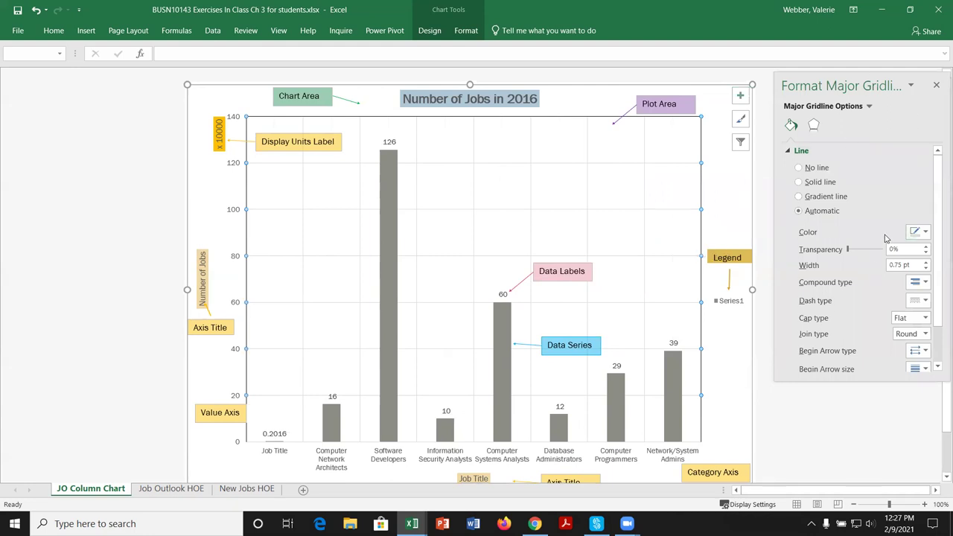
left_click(870, 107)
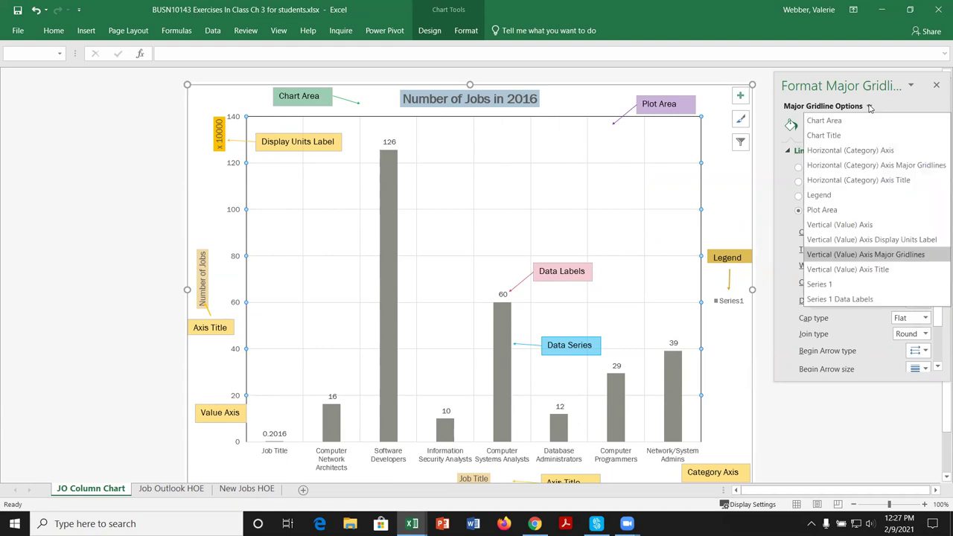
left_click(876, 256)
left_click(927, 262)
left_click(927, 262)
left_click(927, 263)
left_click(927, 262)
left_click(927, 262)
left_click(927, 262)
left_click(927, 262)
left_click(927, 262)
left_click(928, 262)
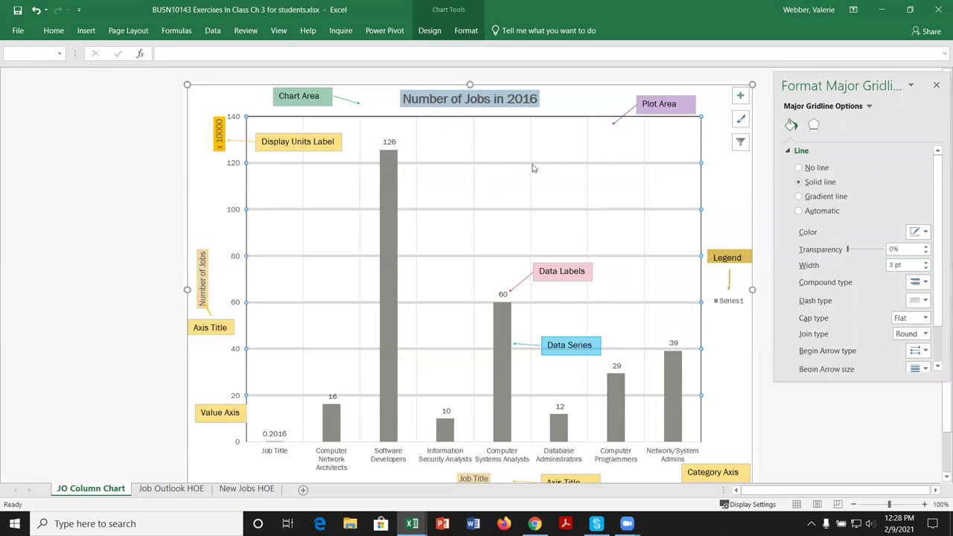
left_click(936, 85)
Step: Toggle a trendline on and off, and add a Linear trendline to the chart through the additional trendline options
left_click(741, 96)
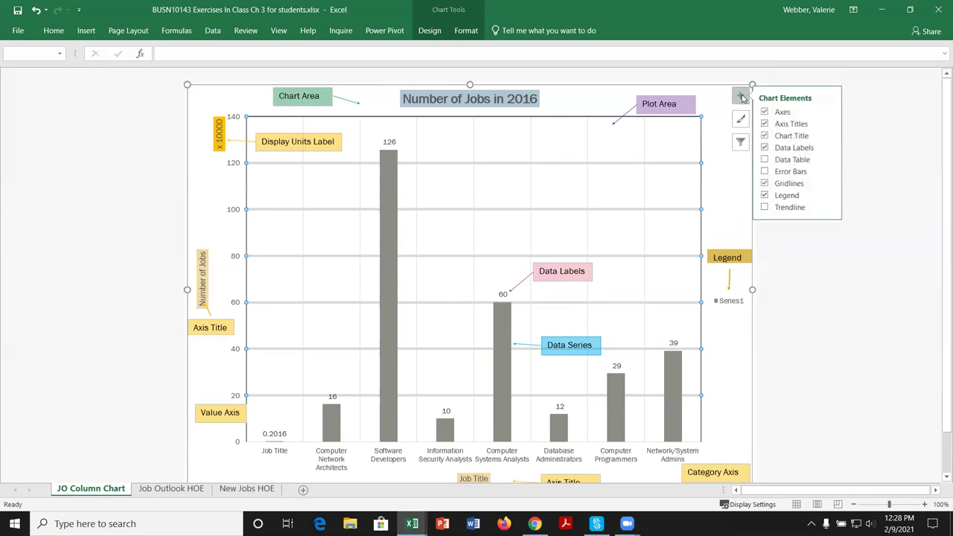
left_click(766, 208)
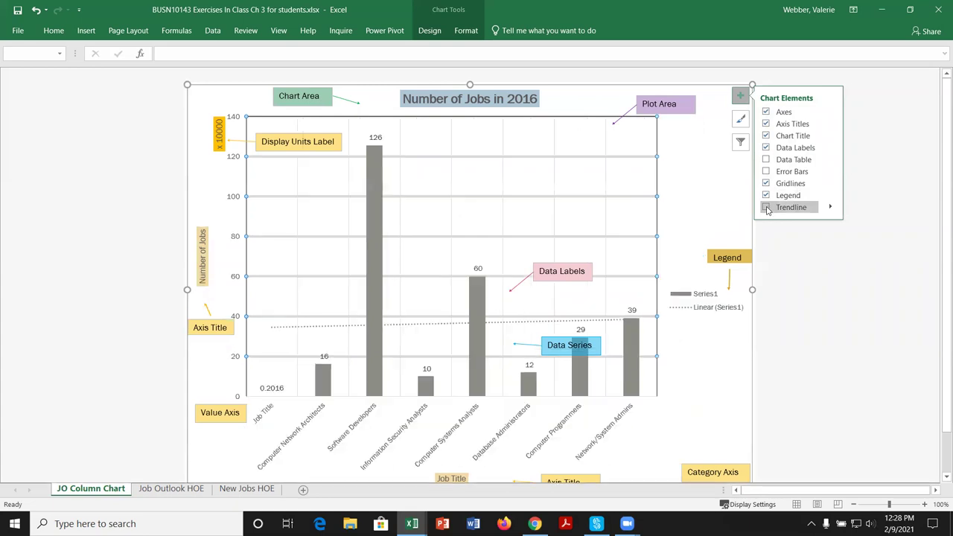
left_click(767, 208)
mouse_move(830, 208)
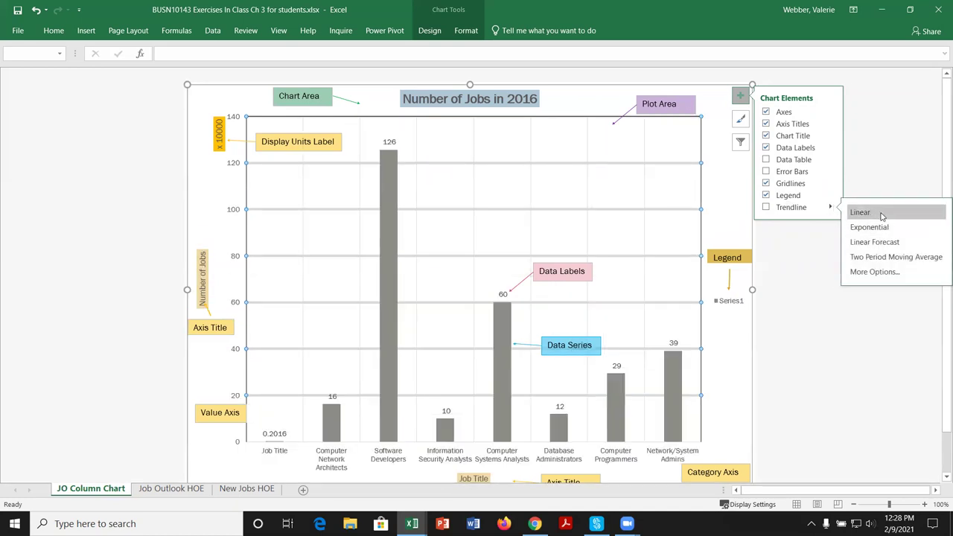
left_click(876, 272)
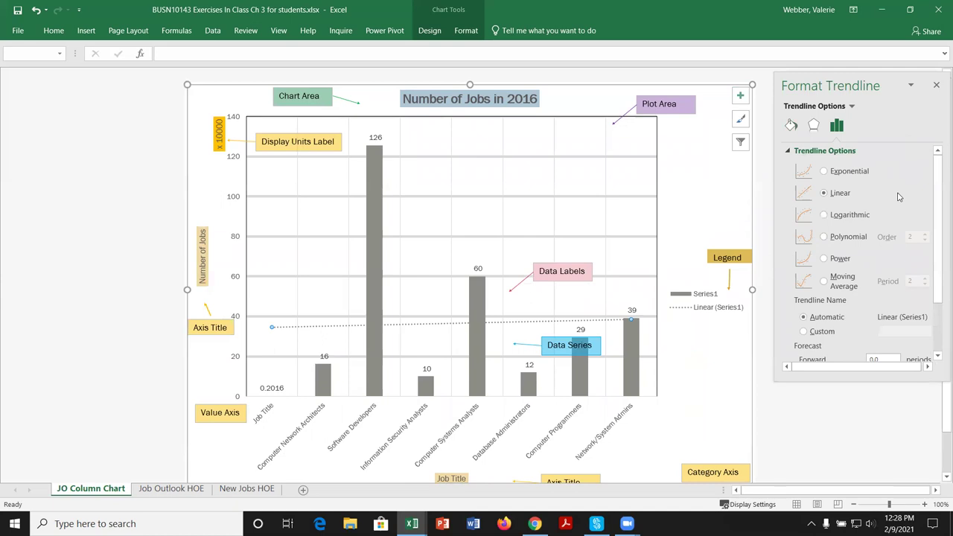
left_click(937, 85)
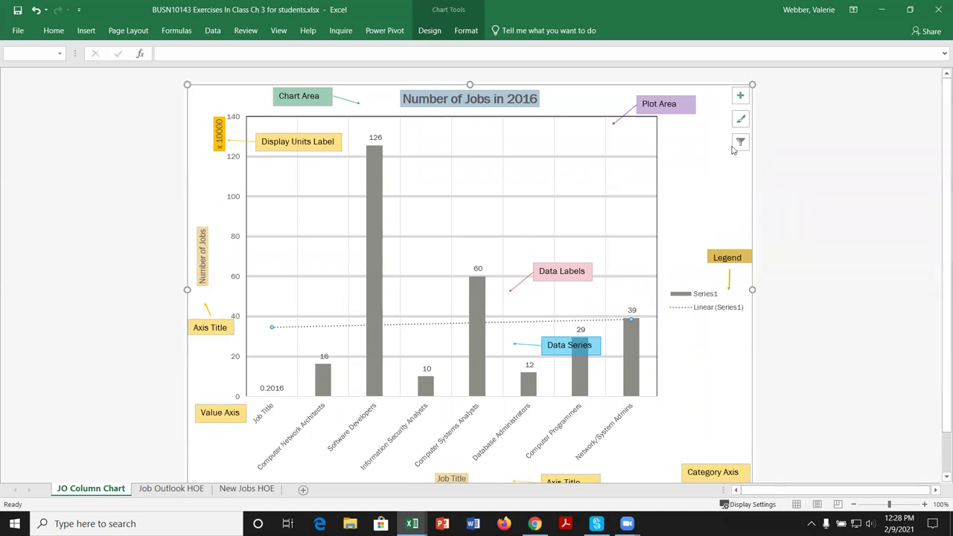
Step: Preview the available chart styles and the colorful and monochromatic palettes, deselect the chart, and select it again
left_click(742, 120)
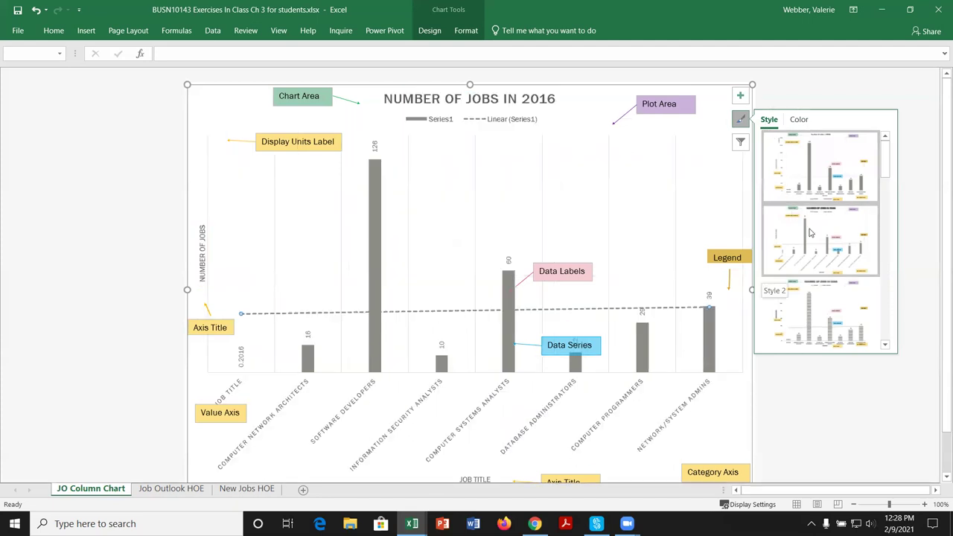
left_click_drag(892, 176, 892, 274)
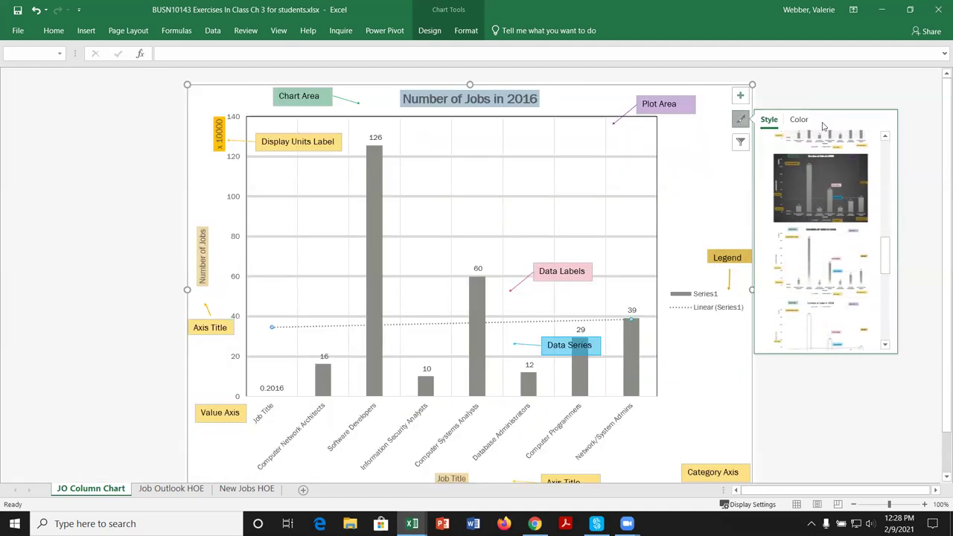
left_click(802, 120)
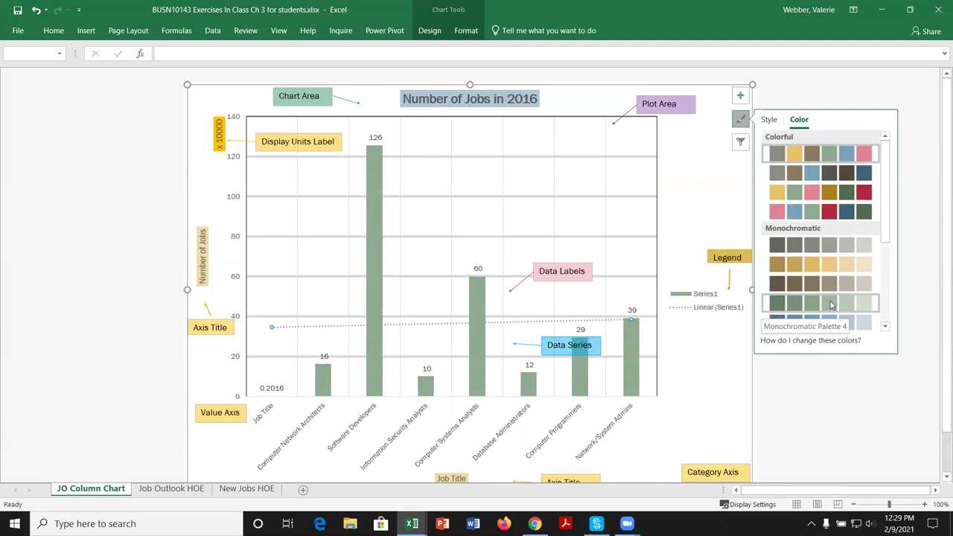
left_click_drag(889, 240, 887, 312)
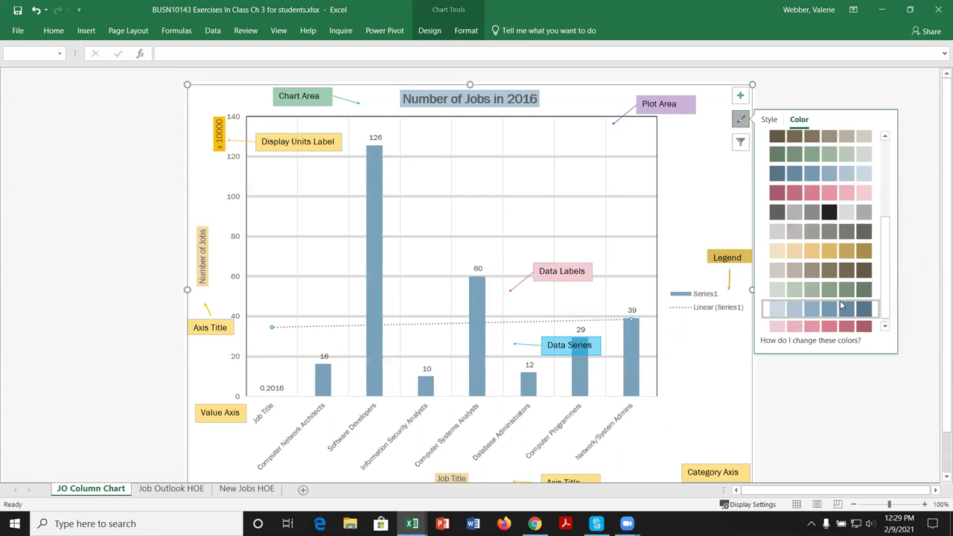
left_click(850, 327)
left_click(857, 384)
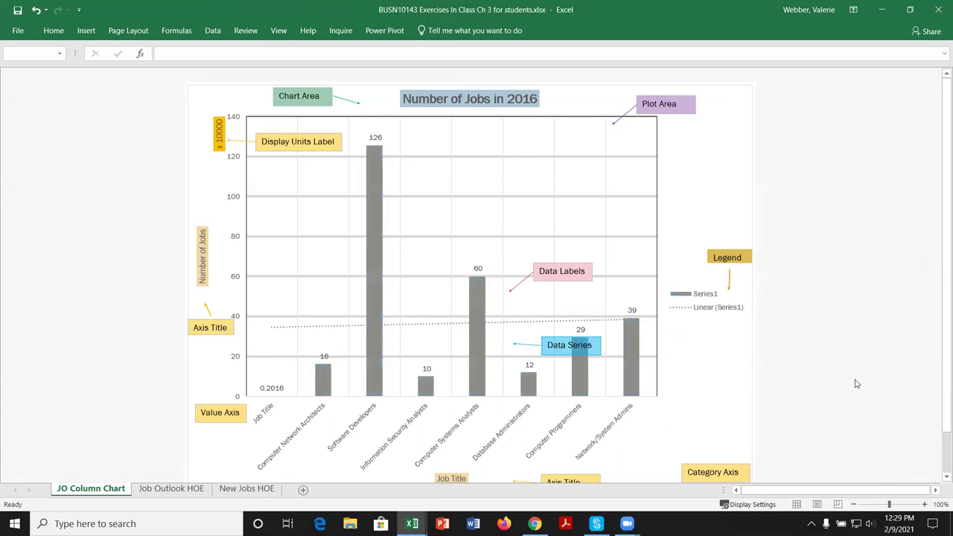
left_click(728, 112)
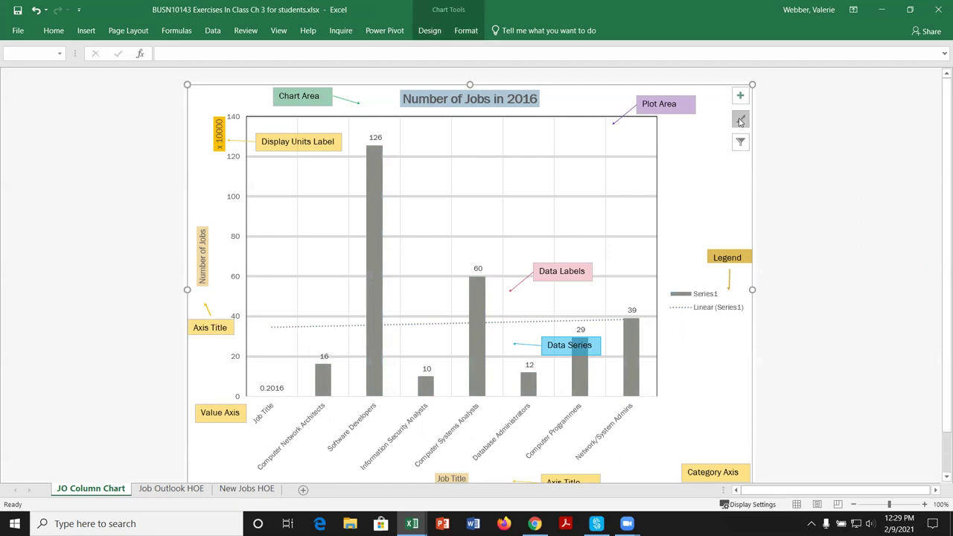
Step: Filter the chart to Computer Network Architects, Software Developers, and Information Security Analysts, and restore all categories
left_click(742, 142)
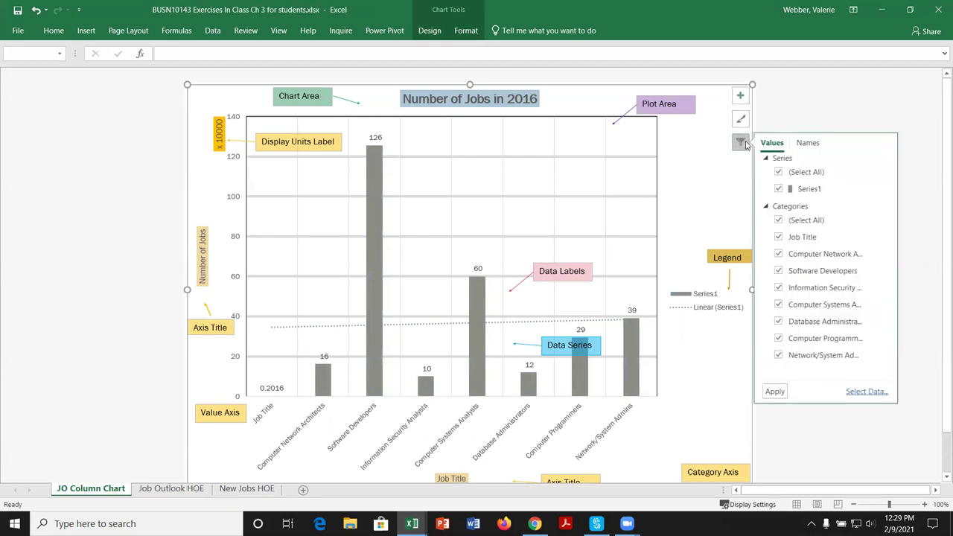
left_click(779, 221)
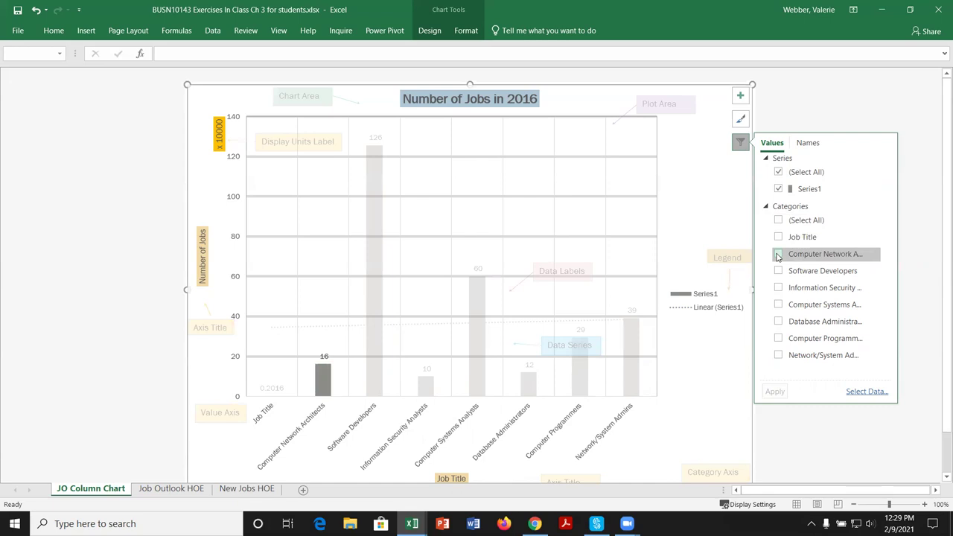
left_click(779, 254)
left_click(779, 271)
left_click(779, 289)
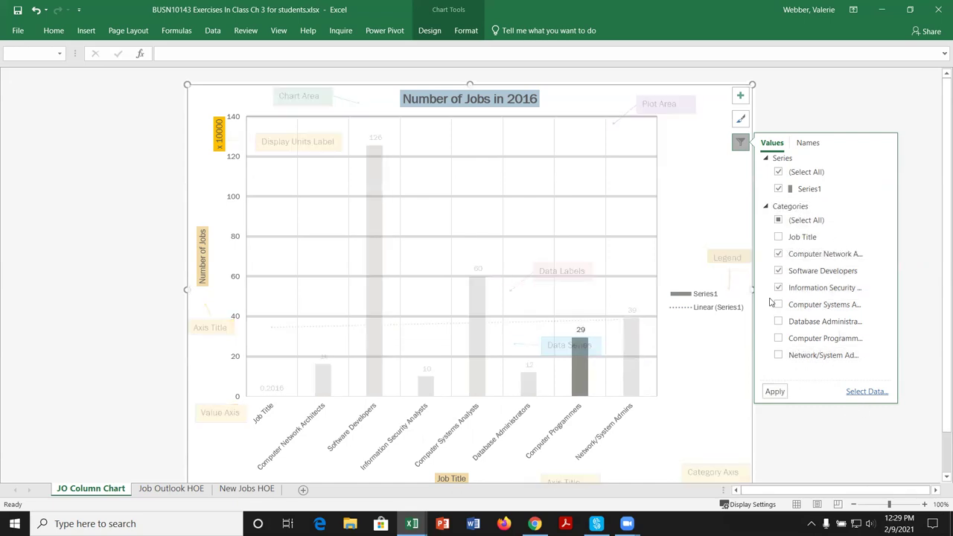
left_click(775, 391)
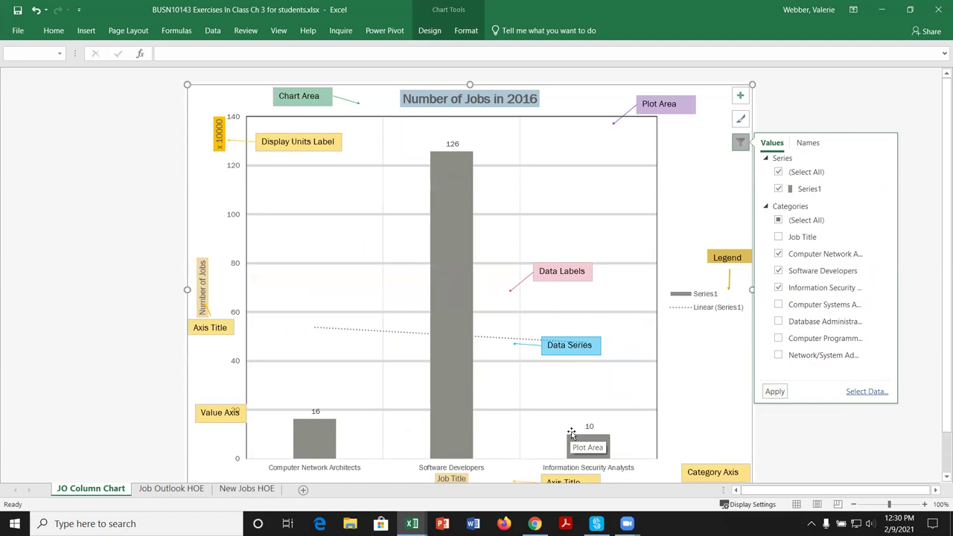
left_click(779, 221)
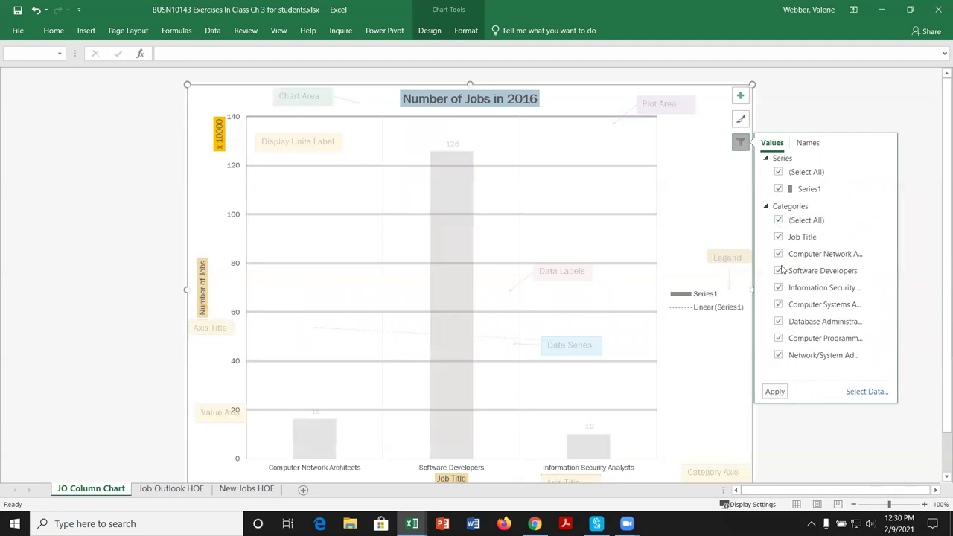
left_click(777, 392)
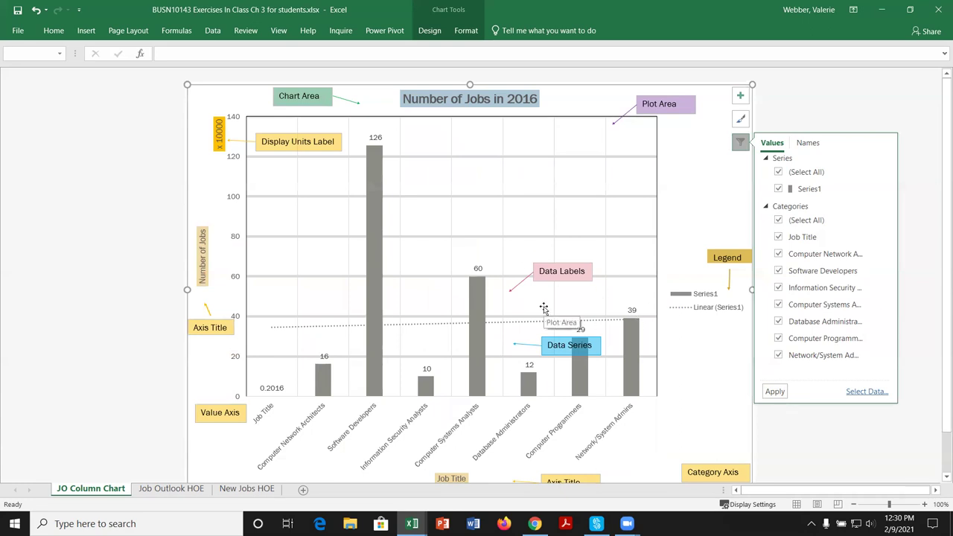
Step: Switch the chart's rows and columns in its data source so each job title becomes a separate series
left_click(867, 392)
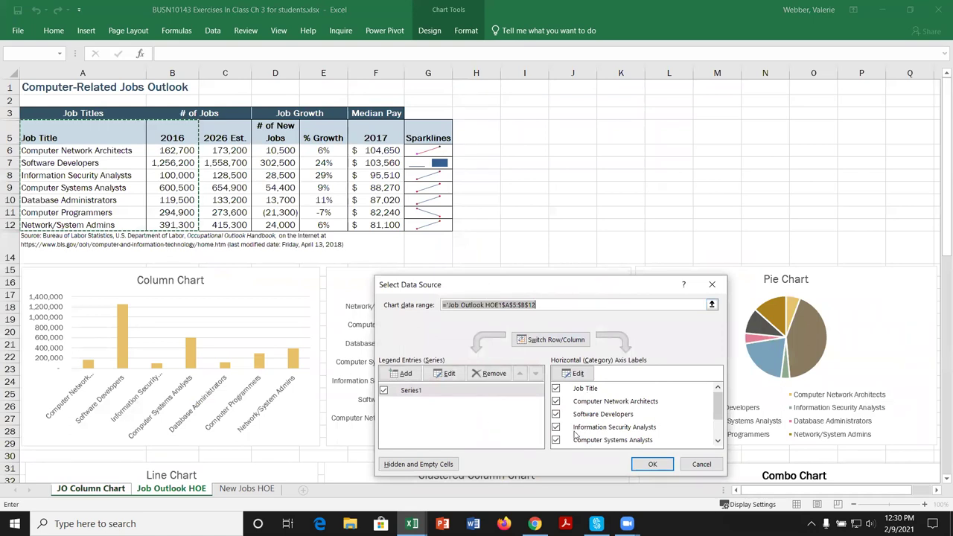
left_click(552, 340)
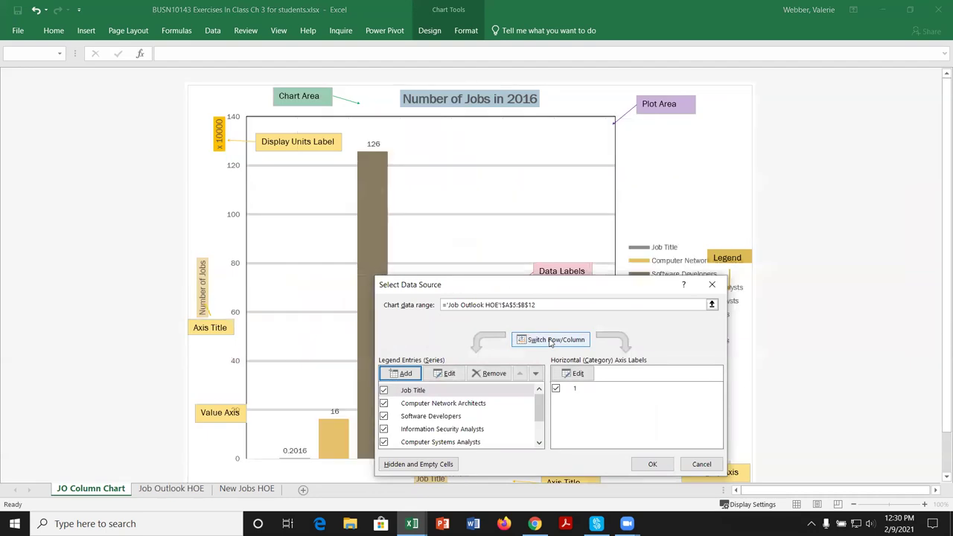
left_click(653, 463)
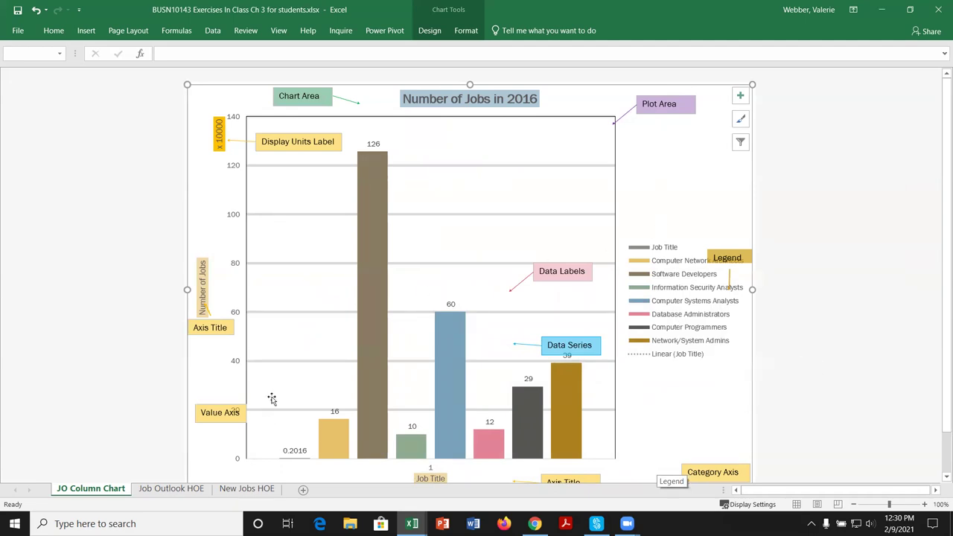
Step: Switch the data source rows and columns back so the job titles are categories again, and deselect the chart
scroll(434, 451, "down", 1)
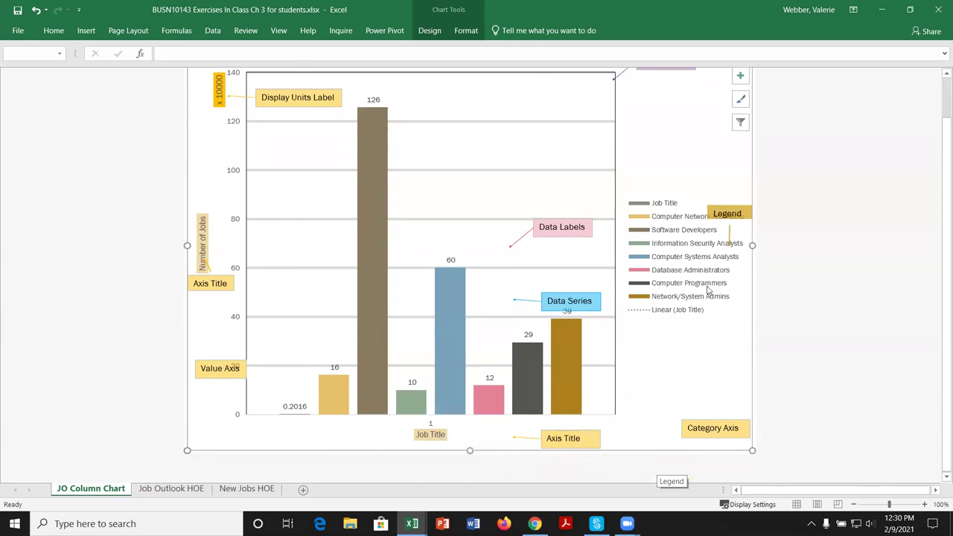
left_click(740, 121)
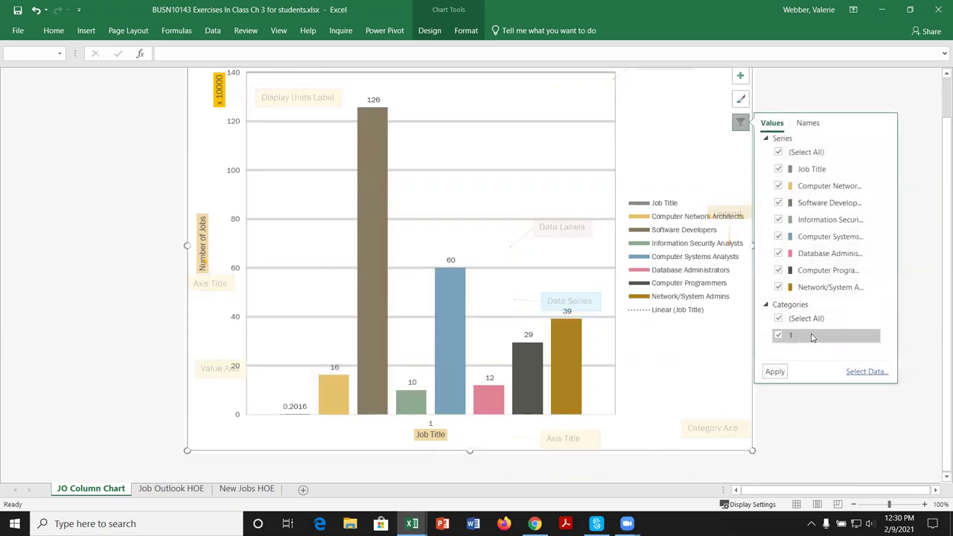
left_click(868, 372)
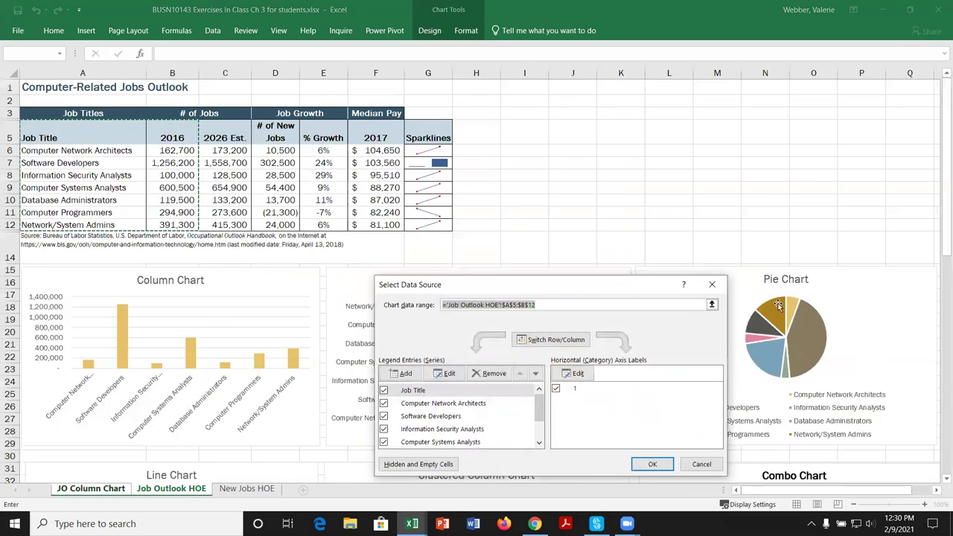
left_click(549, 339)
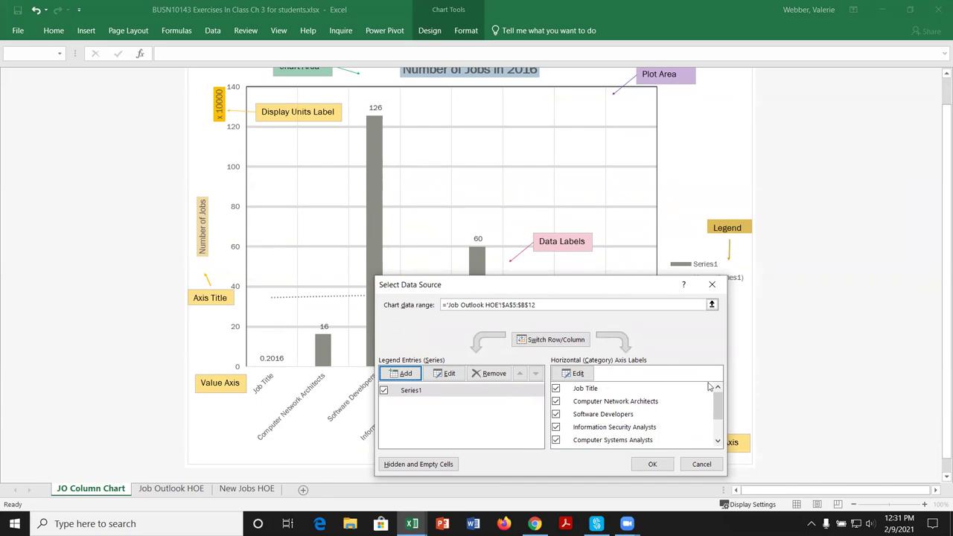
left_click(654, 465)
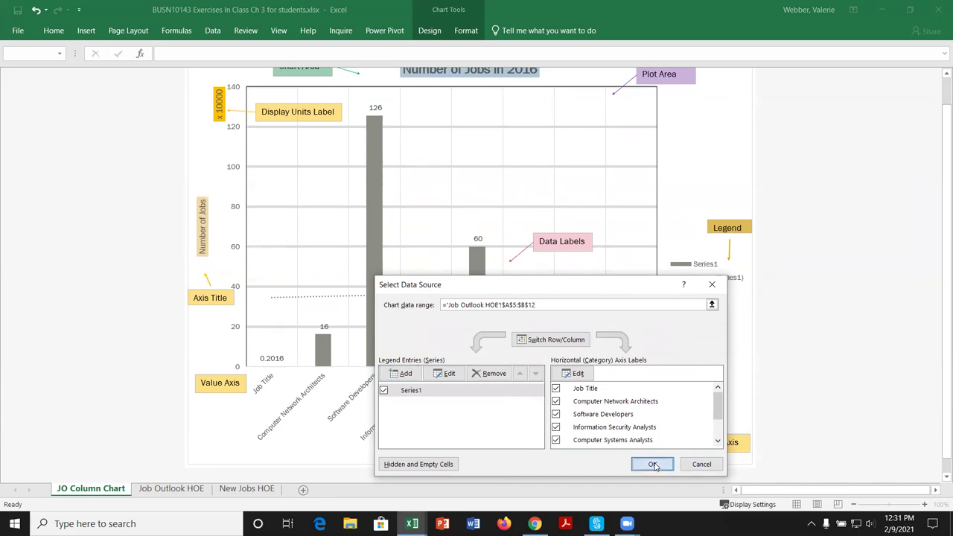
left_click(819, 347)
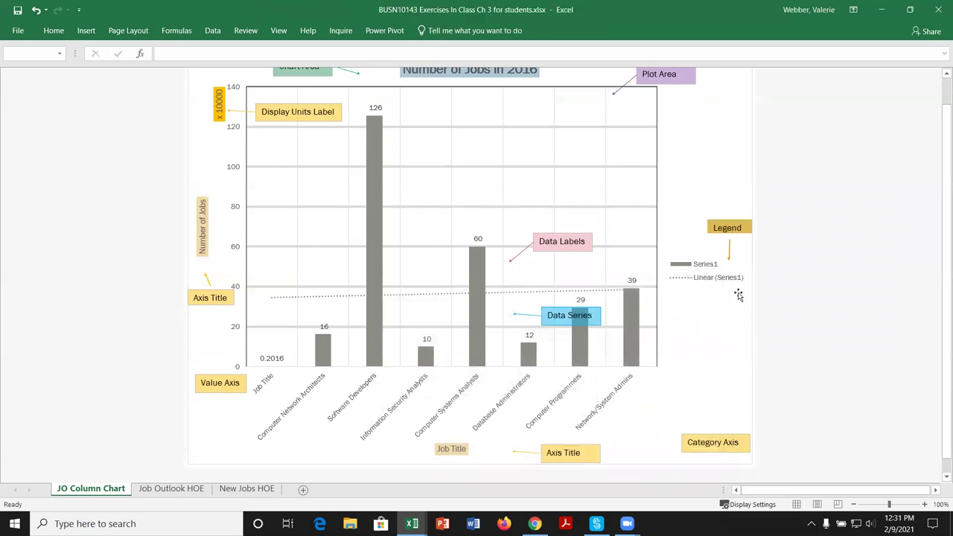
Step: Remove the trendline from the column chart and deselect the chart
left_click(747, 119)
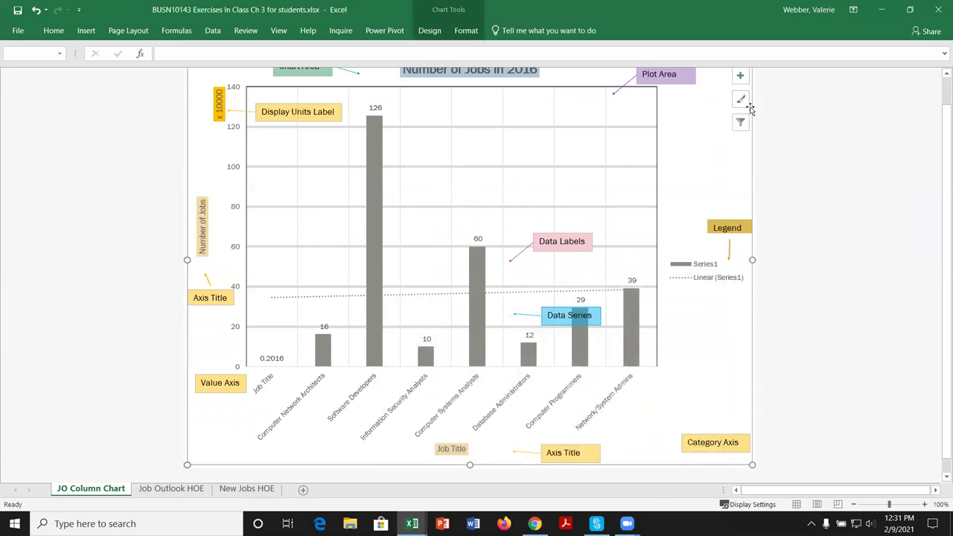
left_click(740, 76)
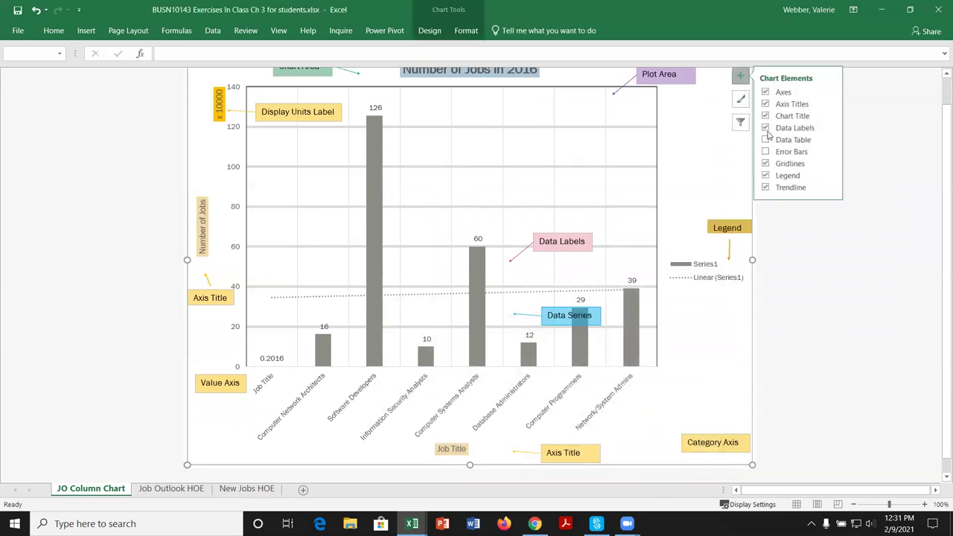
left_click(766, 188)
left_click(811, 304)
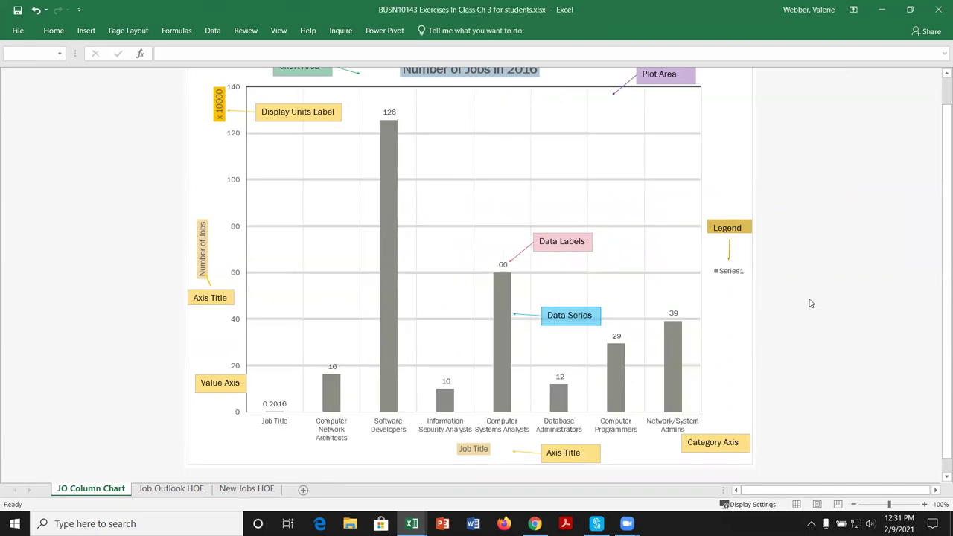
Step: Set the ribbon display to Show Tabs and Commands
scroll(810, 301, "up", 1)
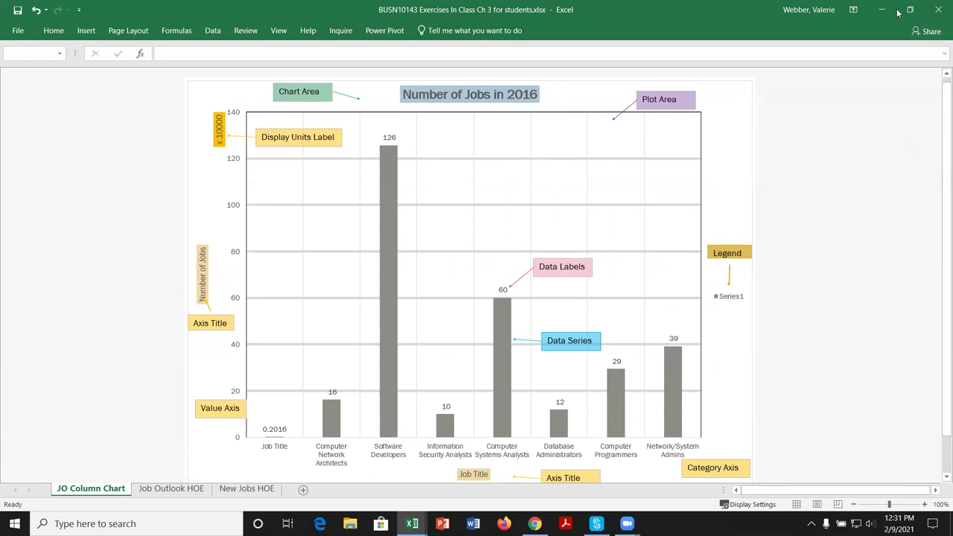
left_click(853, 10)
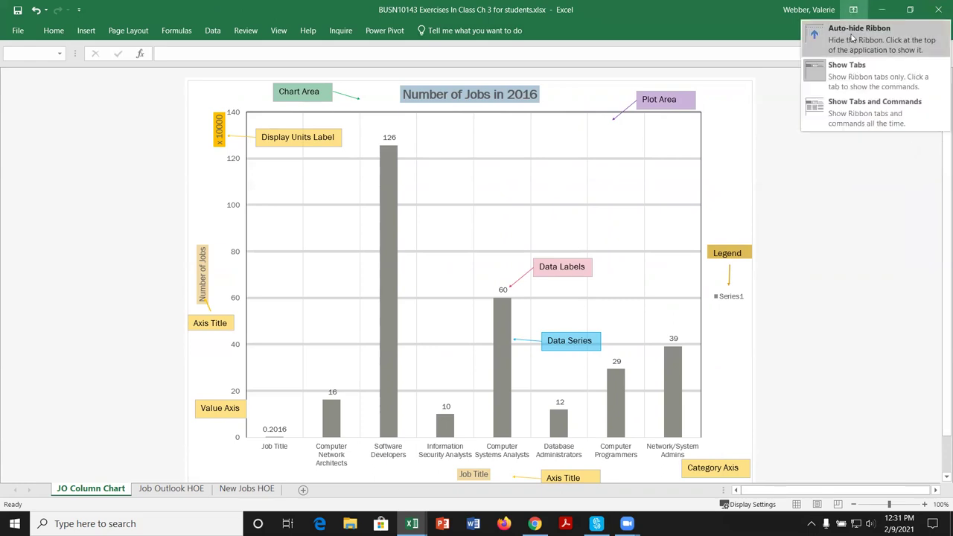
left_click(855, 113)
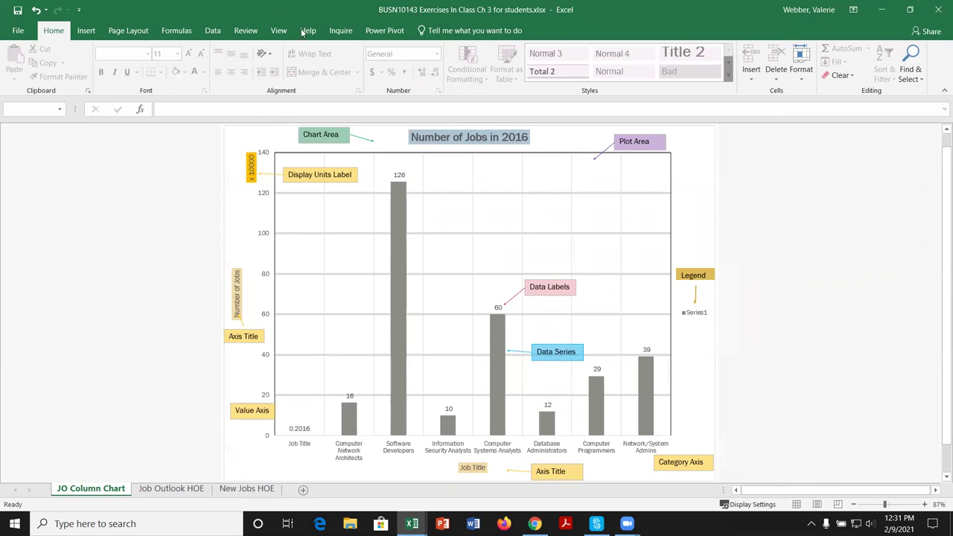
Step: Select the chart and preview the full set of chart styles, including Style 14, without applying one
left_click(700, 148)
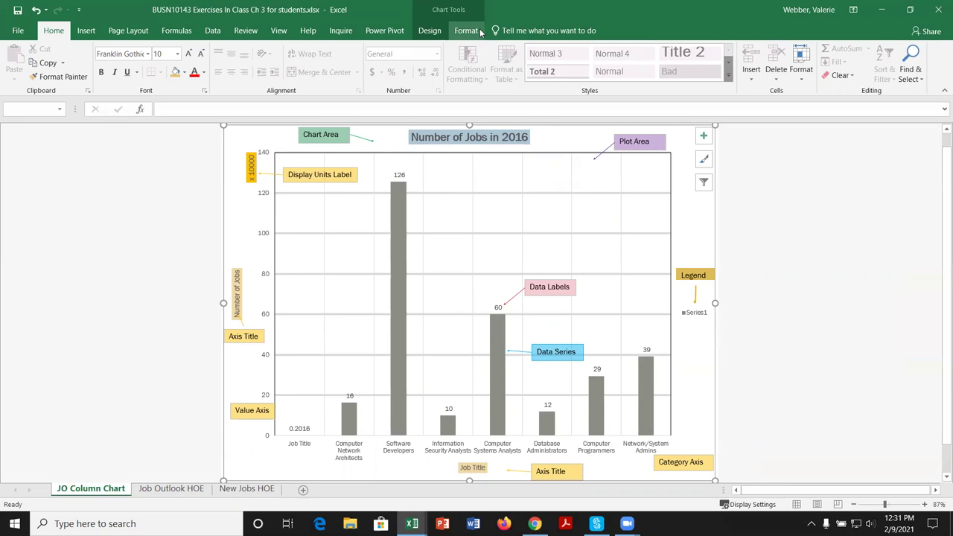
left_click(434, 33)
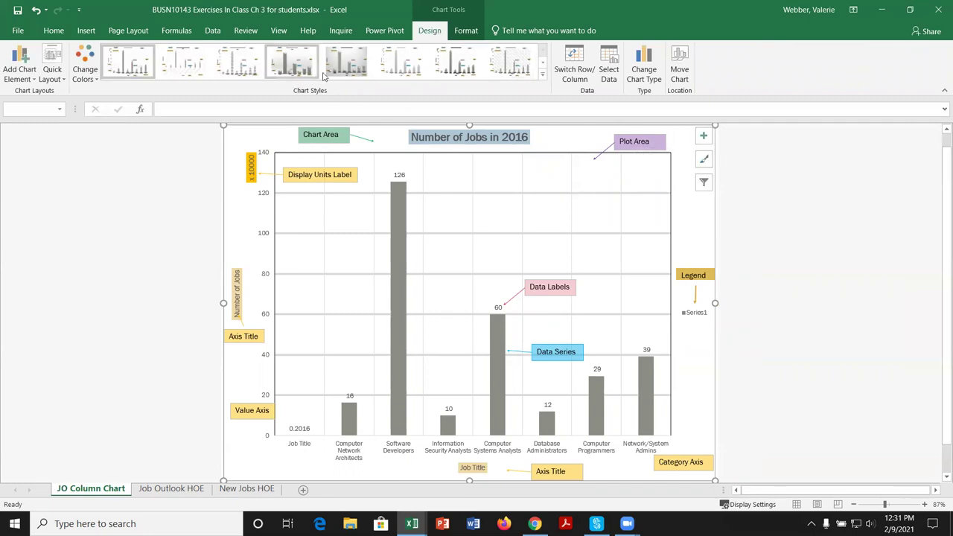
left_click(542, 75)
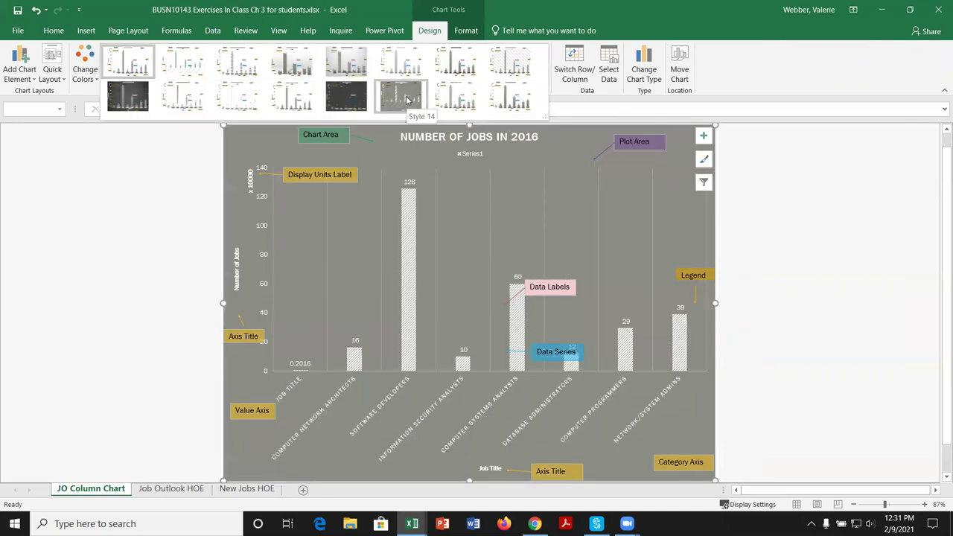
key("Escape")
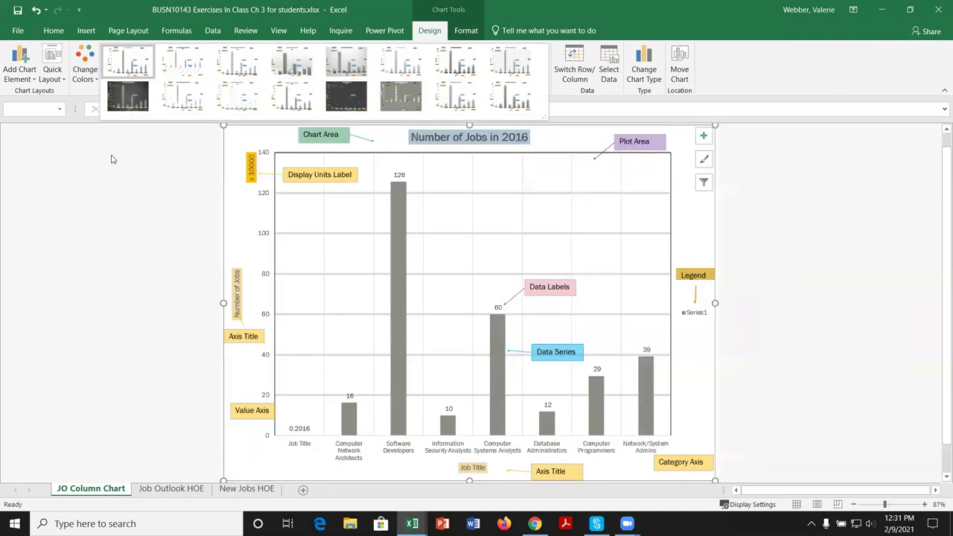
Step: Preview the chart color palettes and the quick layouts without applying any of them
left_click(94, 77)
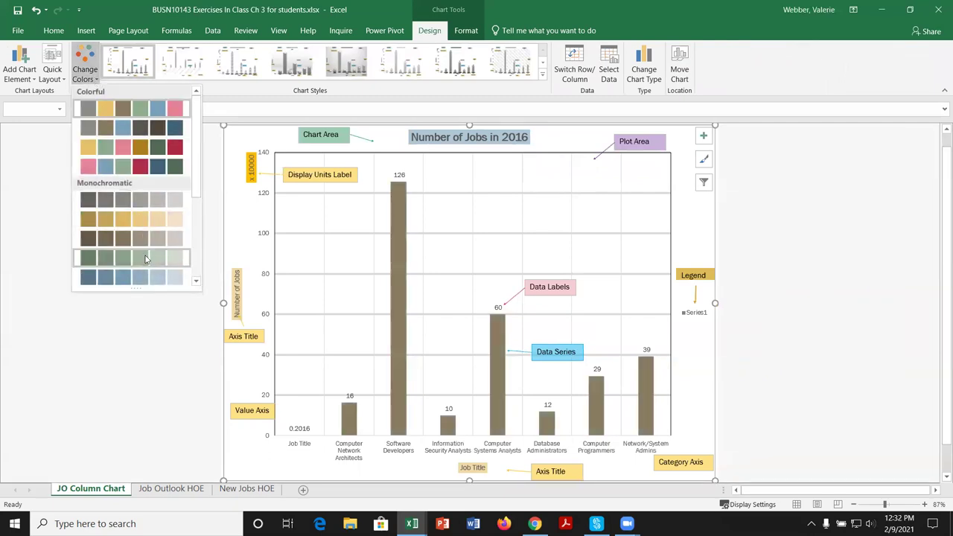
left_click(127, 326)
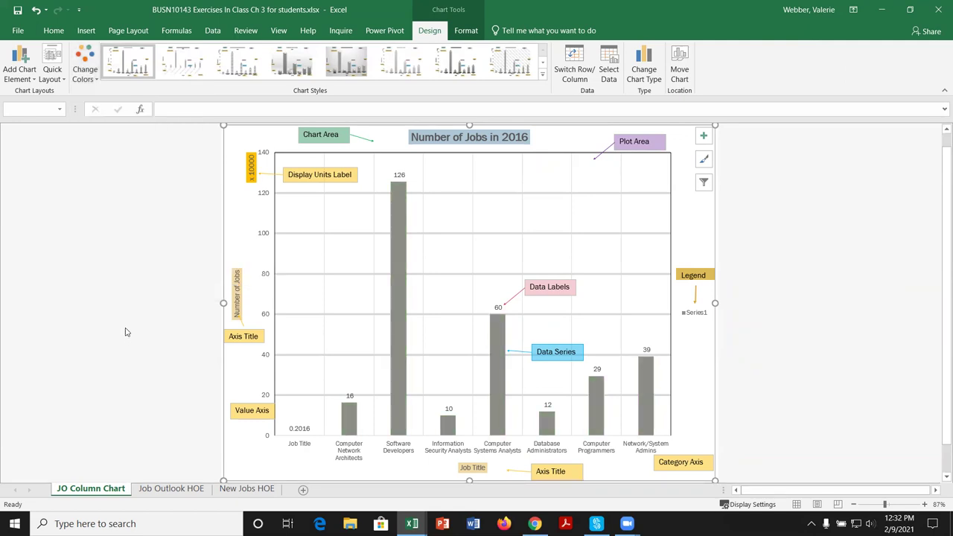
left_click(61, 84)
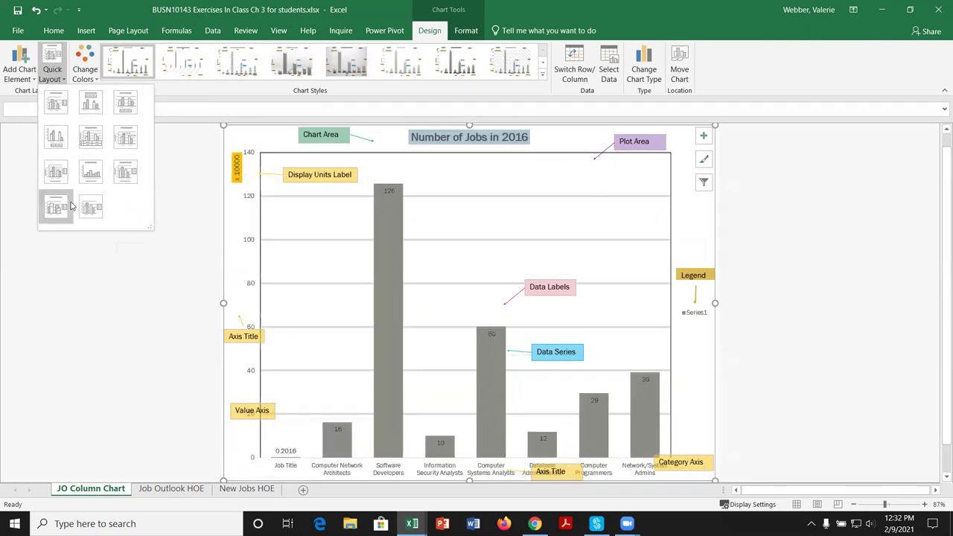
left_click(195, 194)
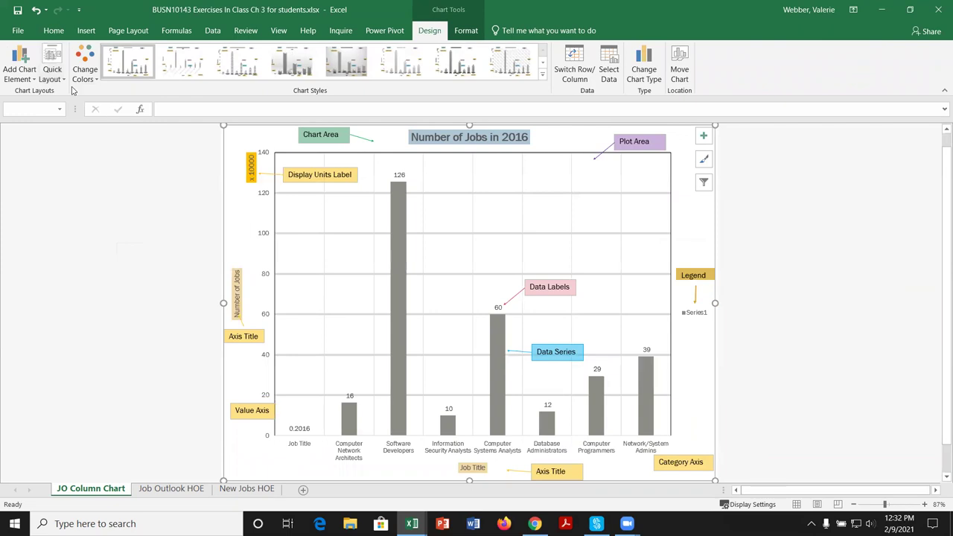
Step: Review the chart elements that can be added, including the Axes options, without changing any
left_click(34, 79)
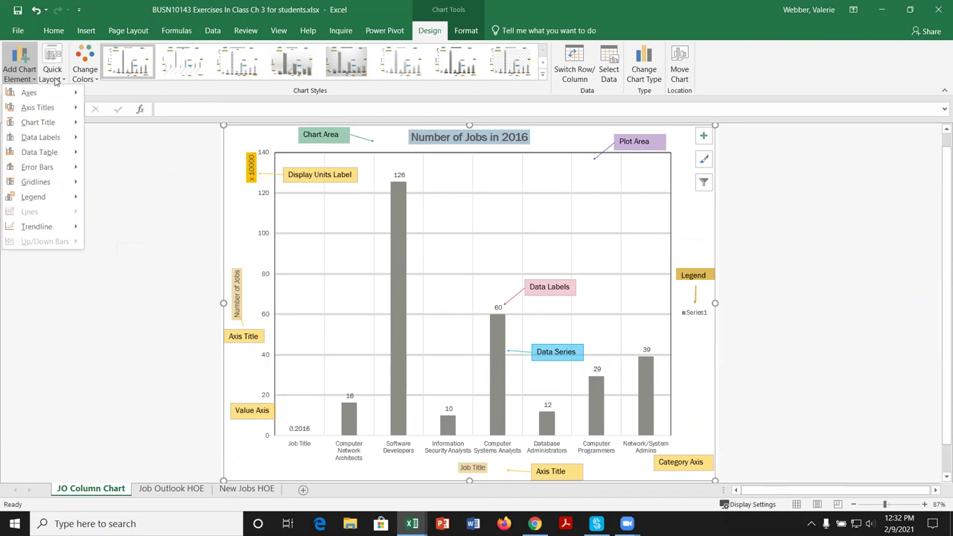
mouse_move(41, 94)
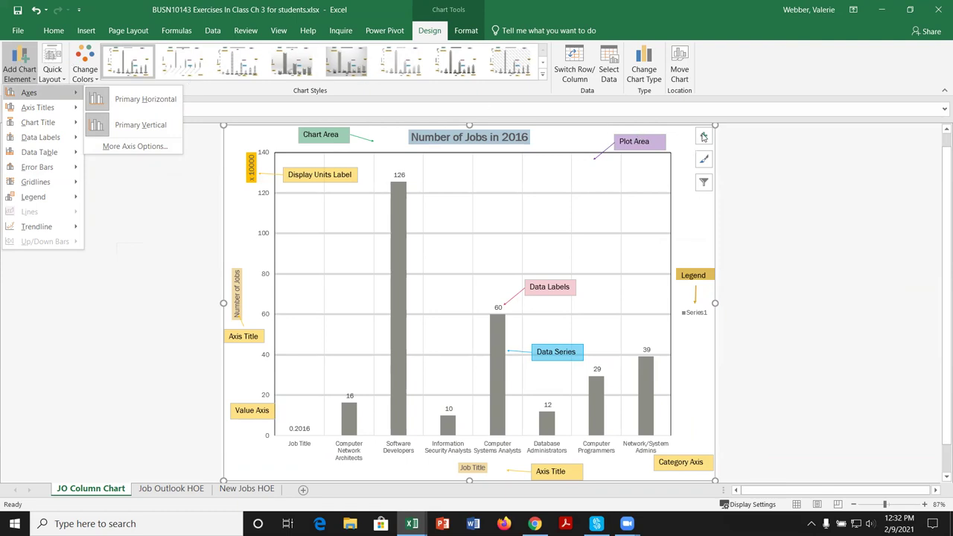
left_click(745, 154)
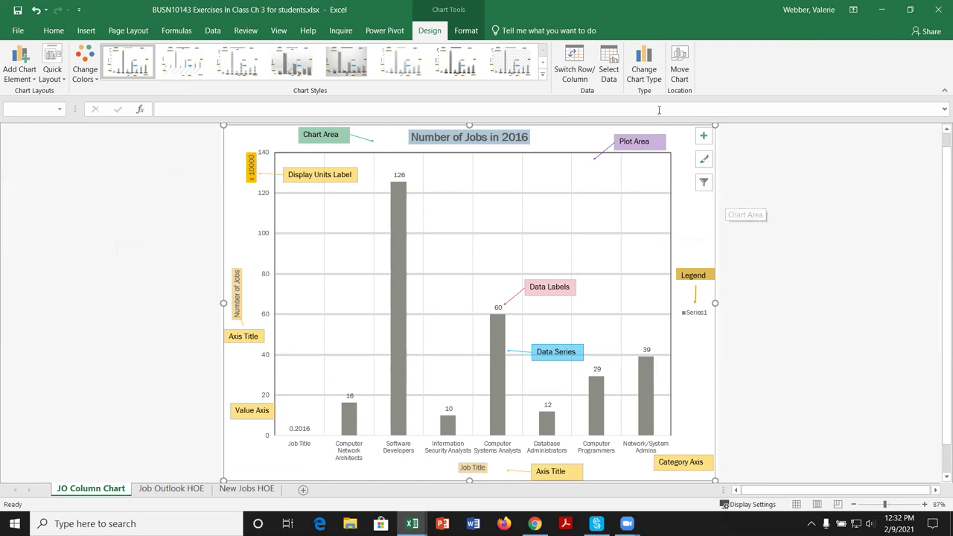
Step: Review the chart's data source settings and preview the Bar chart type, cancelling both without changes
left_click(611, 71)
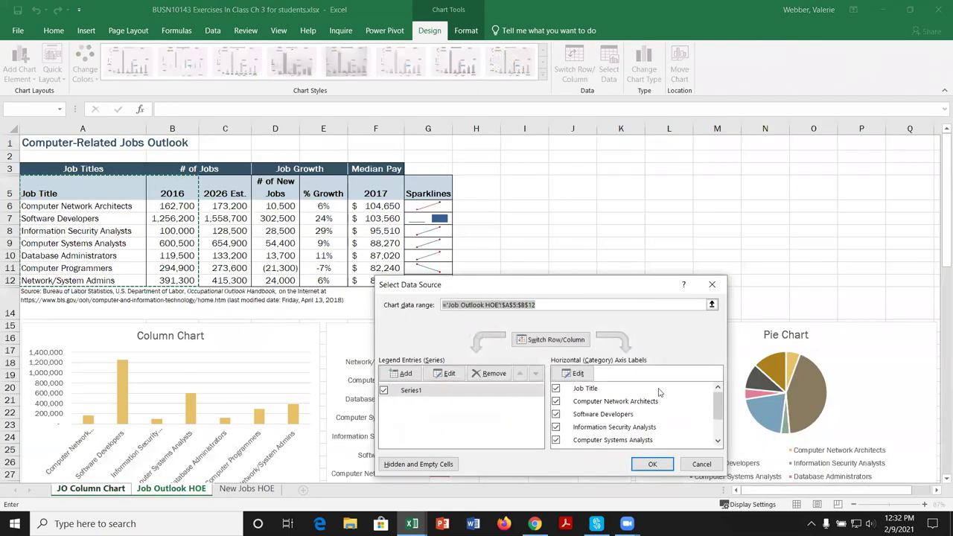
left_click(700, 465)
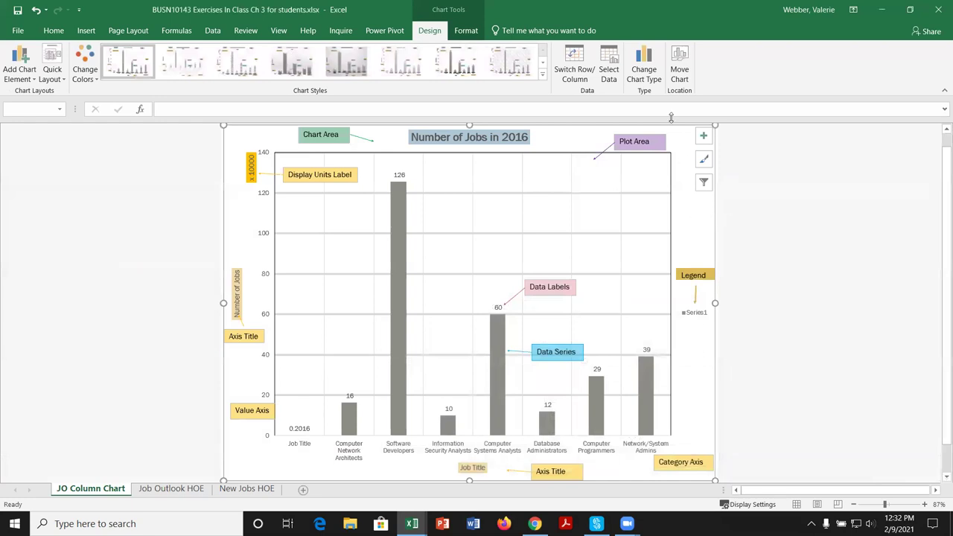
left_click(646, 73)
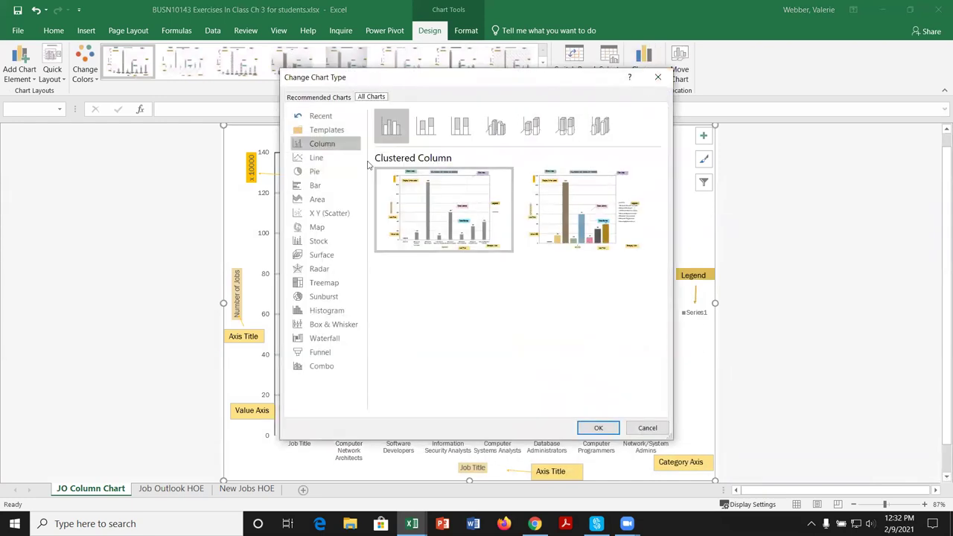
left_click(322, 190)
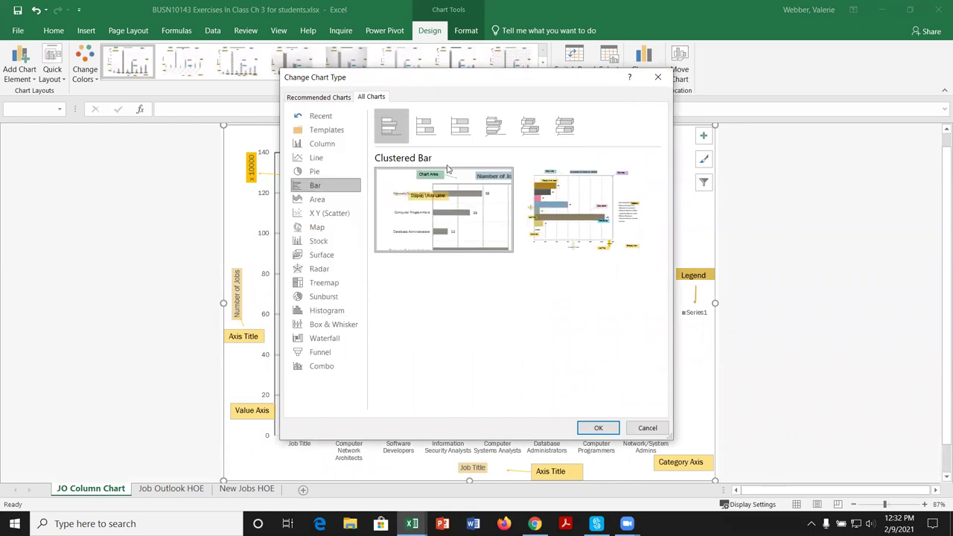
left_click(647, 429)
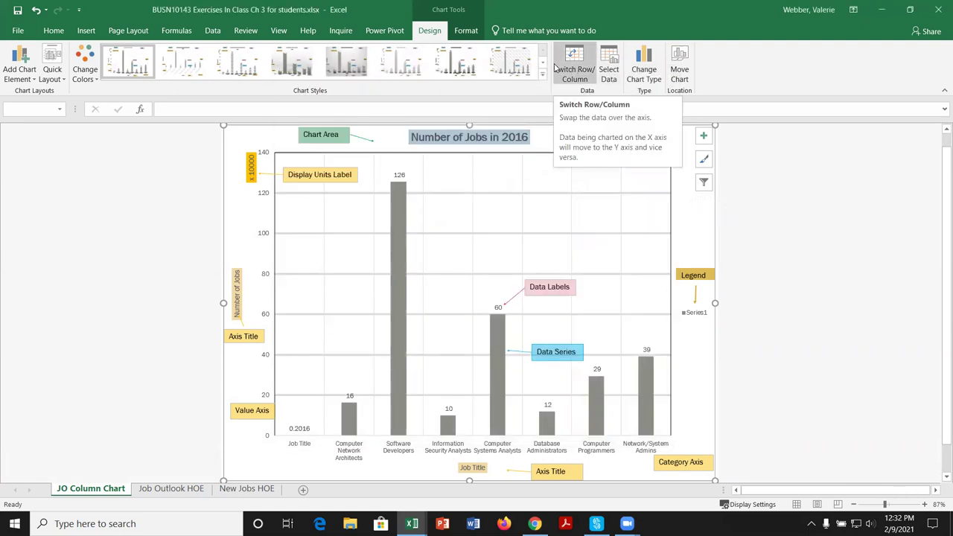
Step: Review the chart formatting tools, selecting the plot area, the chart area and the vertical axis display units label in turn
left_click(466, 31)
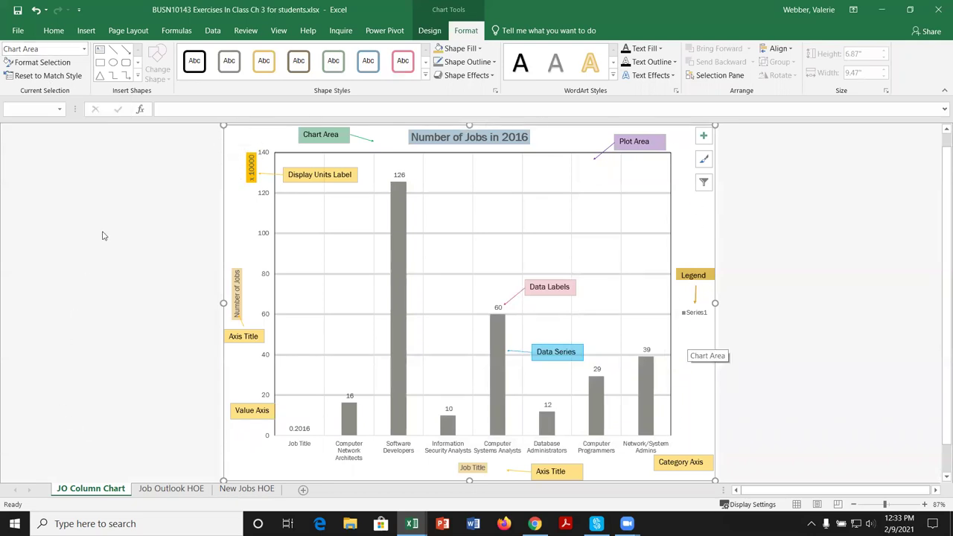
left_click(593, 175)
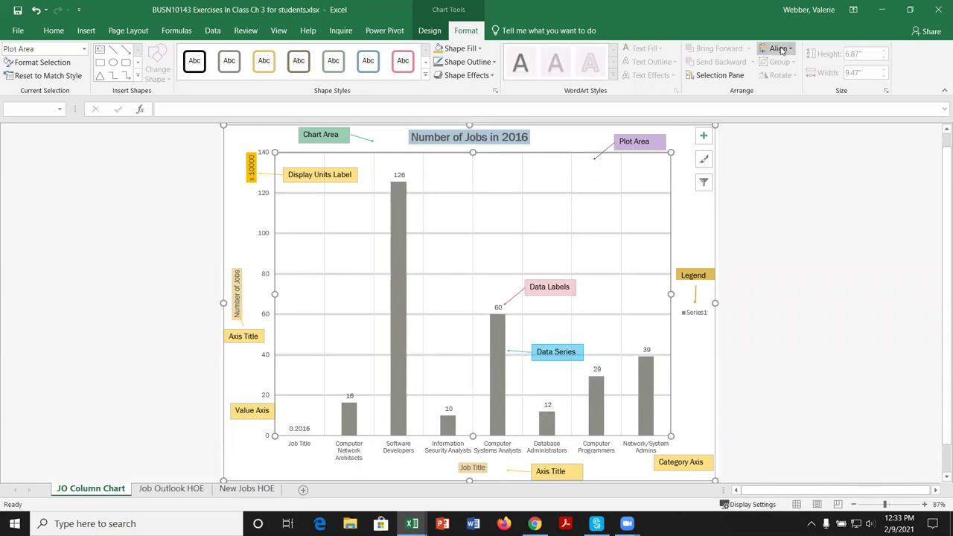
left_click(711, 203)
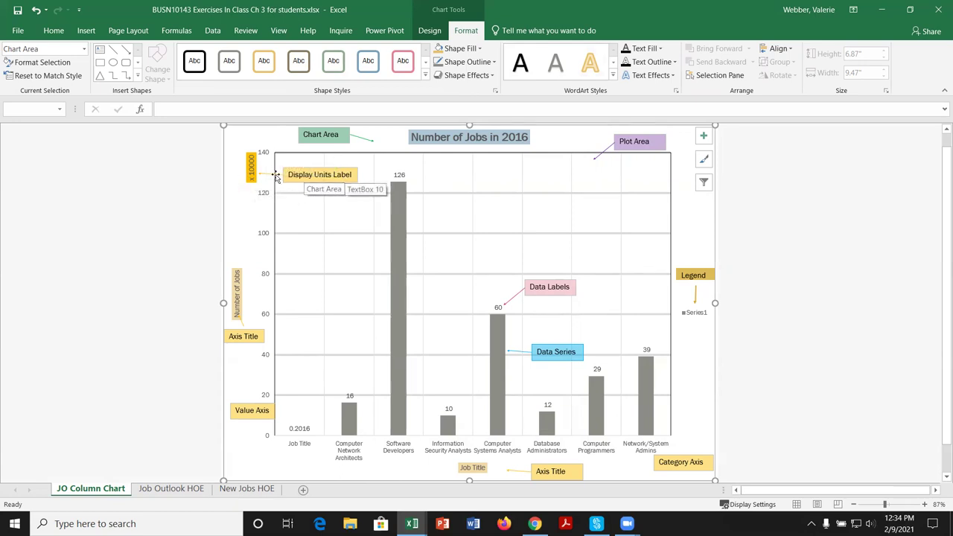
left_click(252, 168)
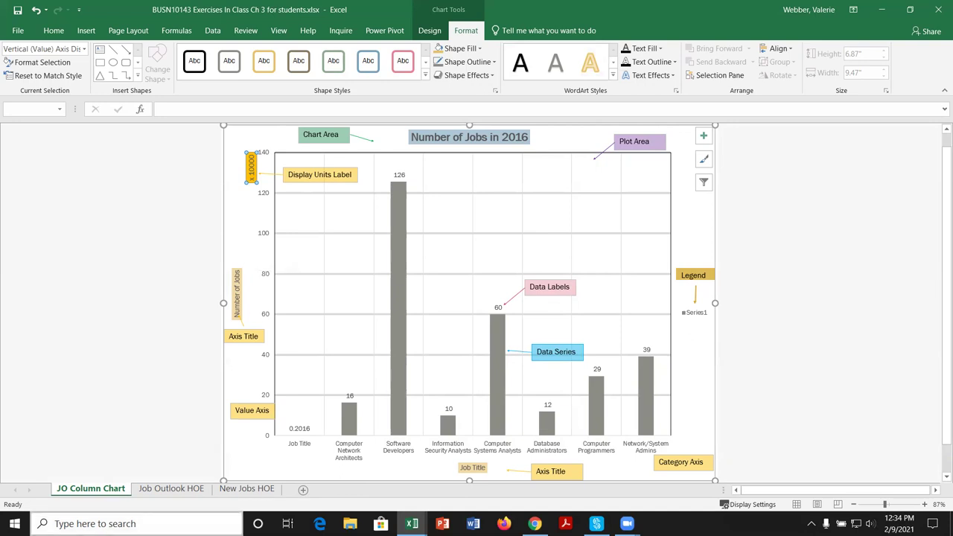
Step: Open the Job Outlook HOE sheet and inspect the data range behind the Column Chart
left_click(193, 492)
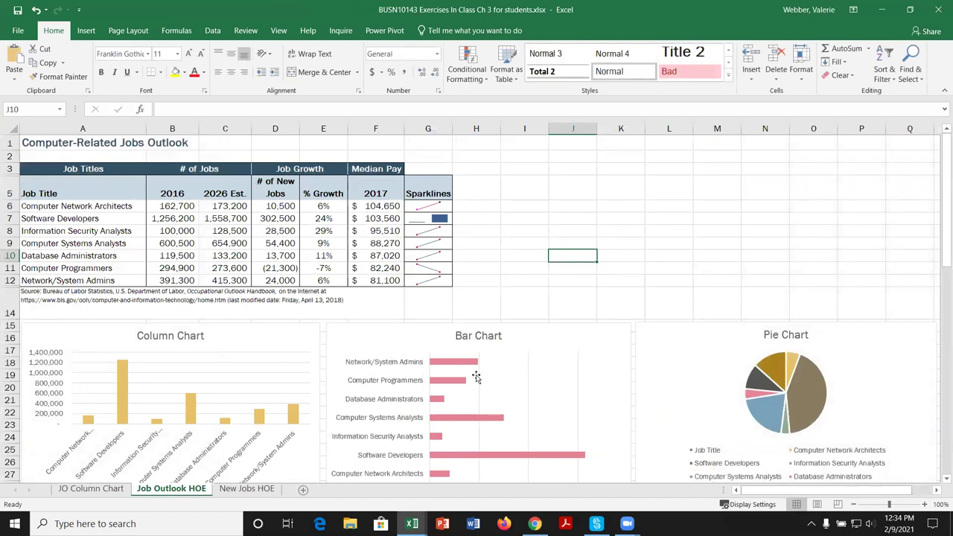
left_click(259, 338)
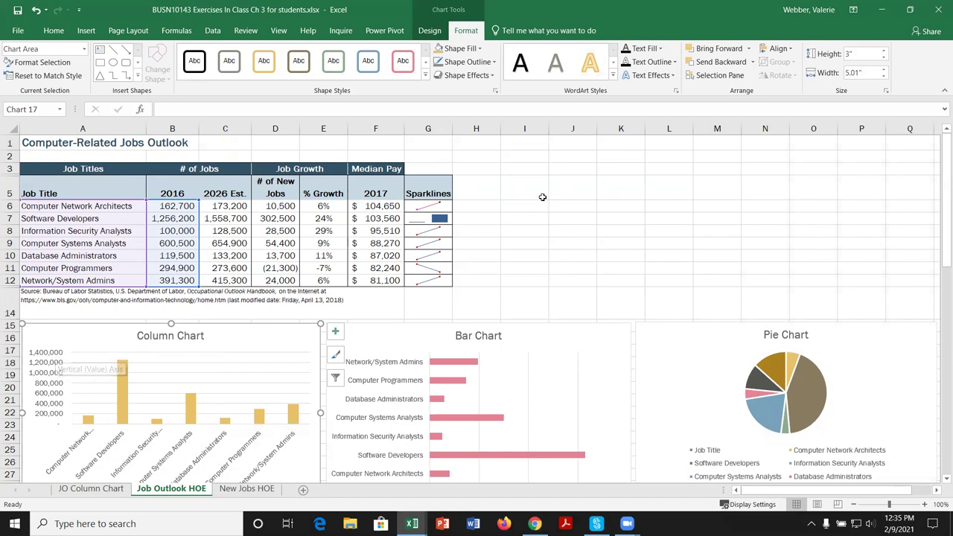
left_click(541, 187)
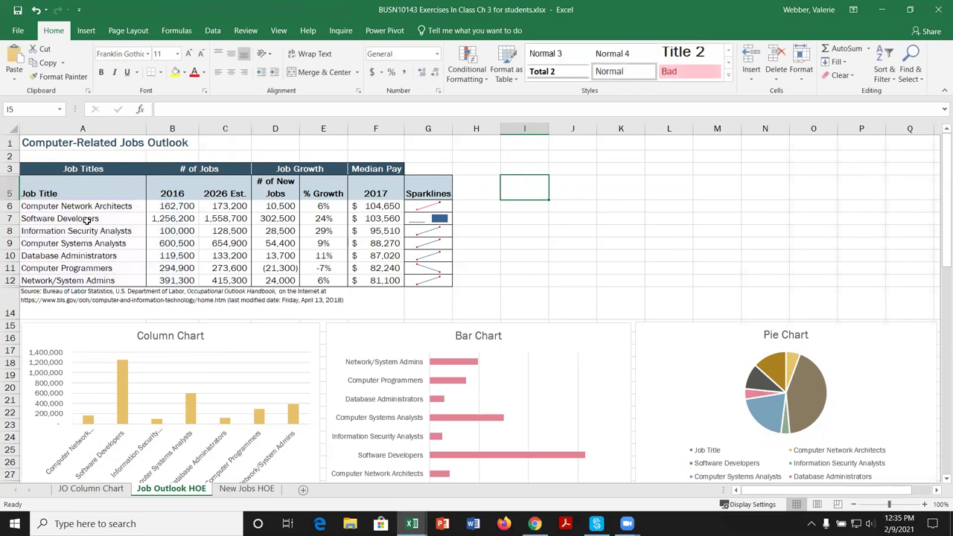
Step: Insert a Clustered Column chart from A6:B12, previewing the recommended charts and the stacked and 3-D column subtypes first
left_click_drag(96, 206, 173, 281)
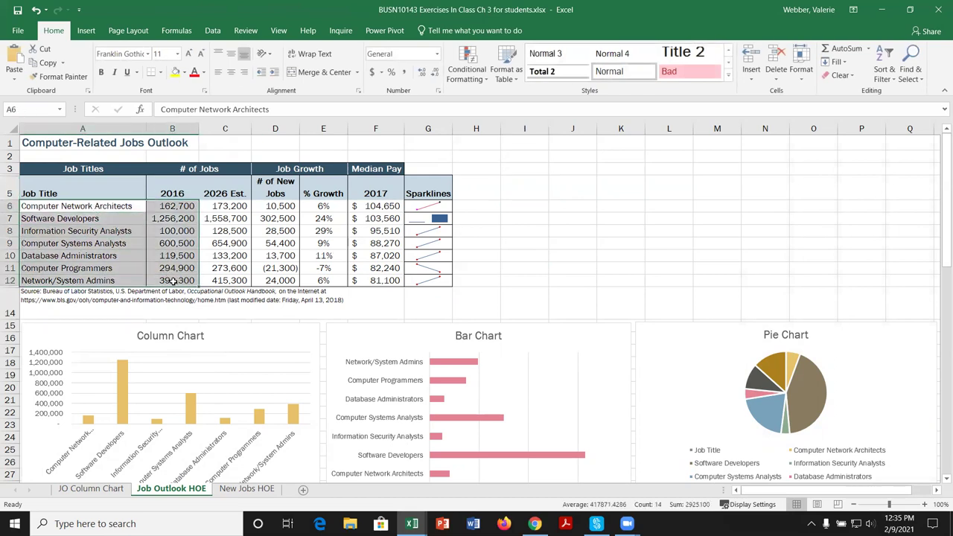
left_click(86, 31)
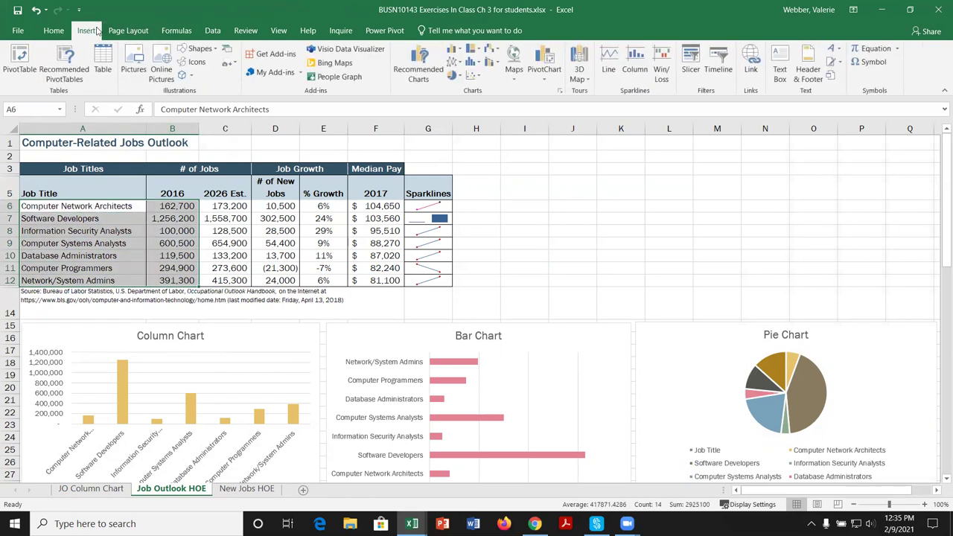
left_click(422, 64)
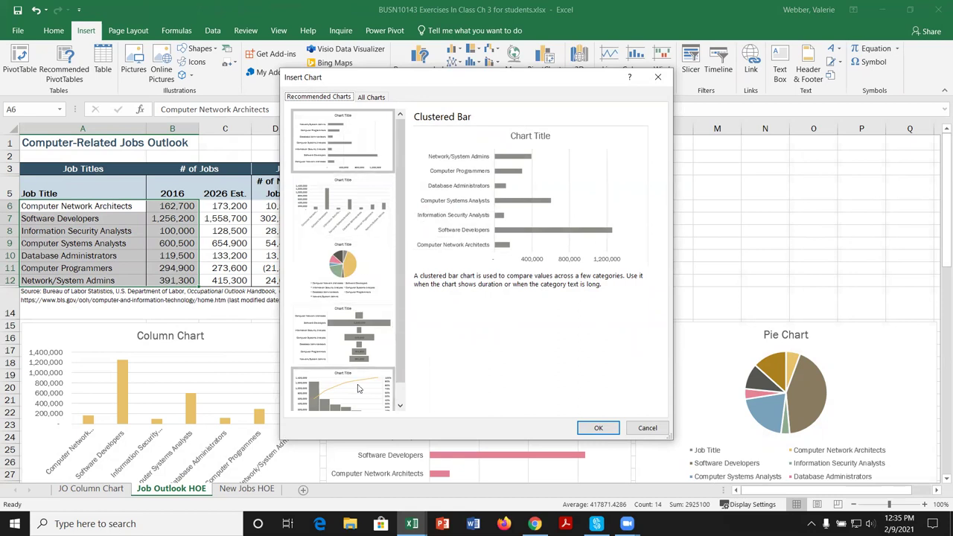
left_click(356, 215)
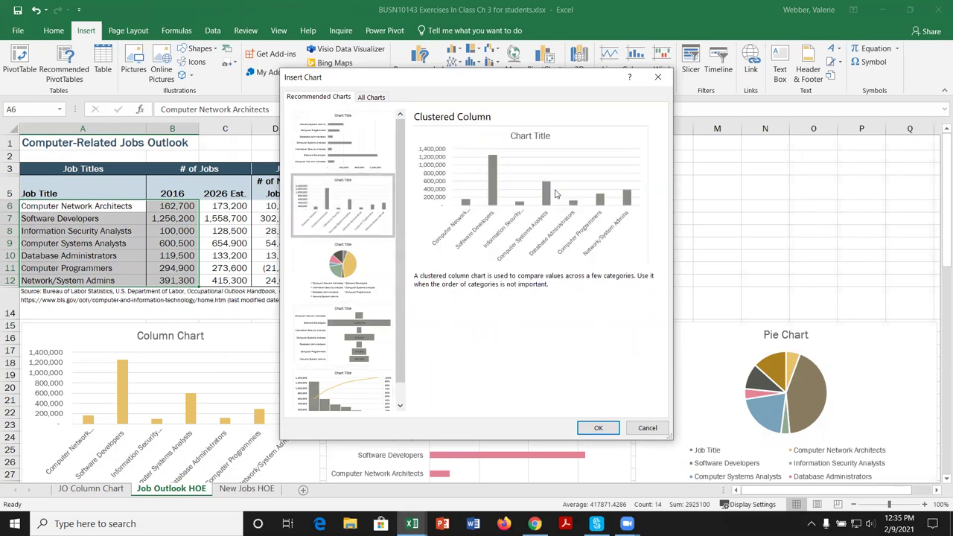
scroll(402, 216, "down", 1)
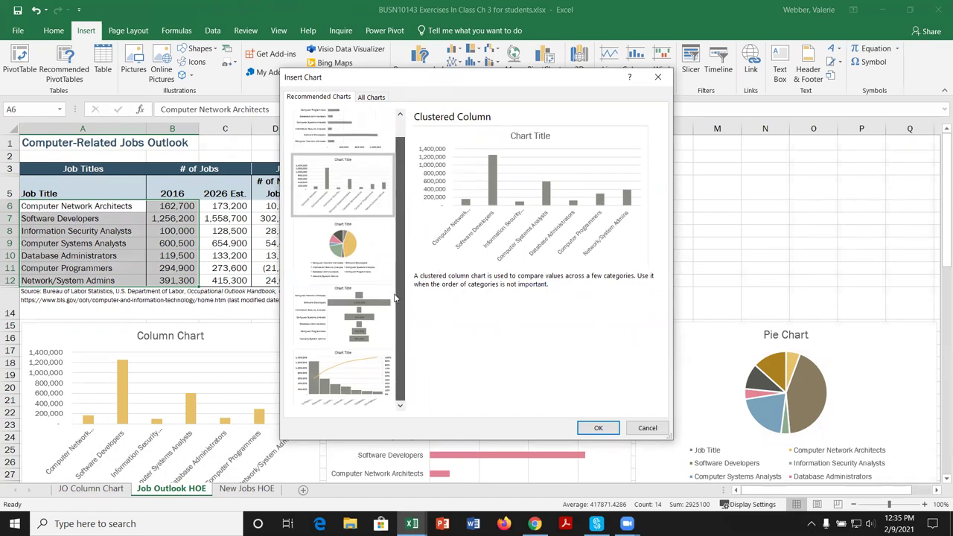
left_click(371, 97)
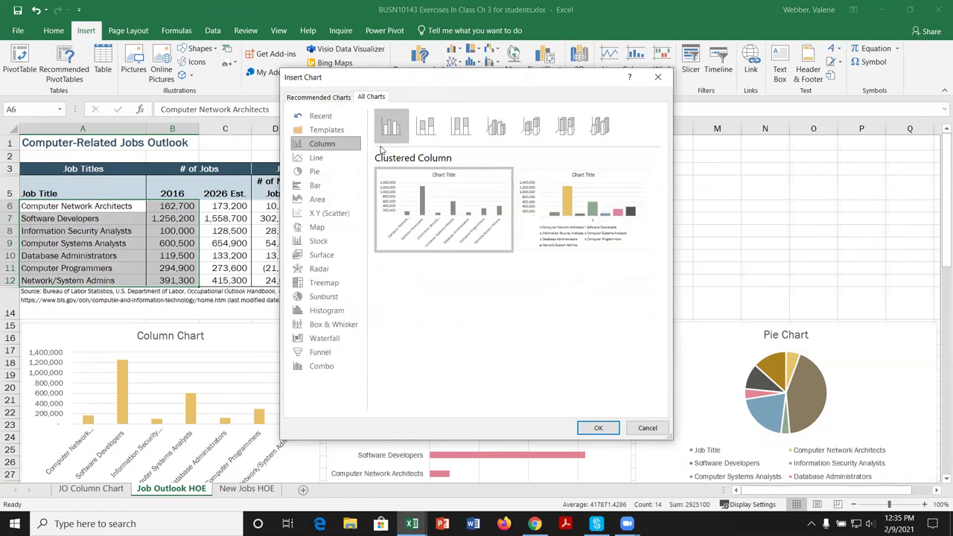
left_click(426, 126)
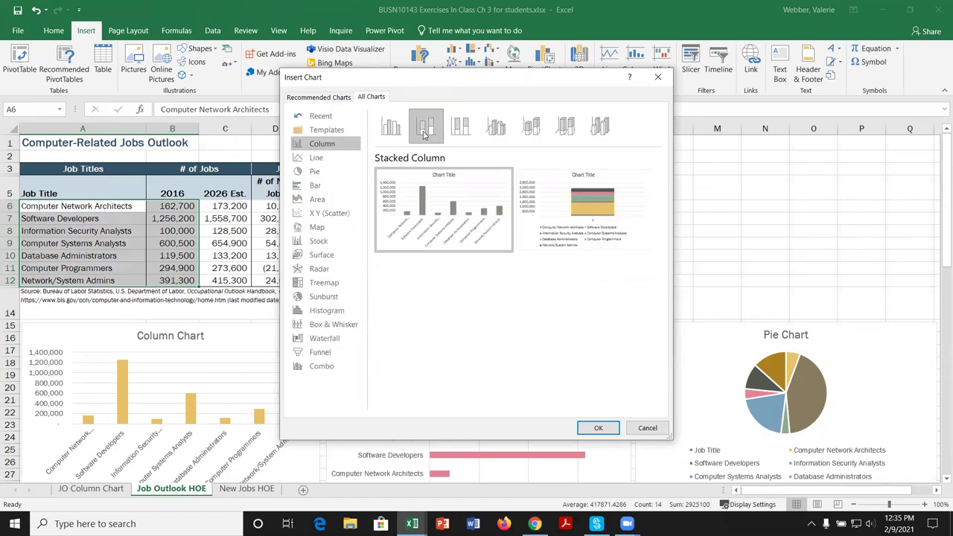
left_click(460, 126)
left_click(495, 131)
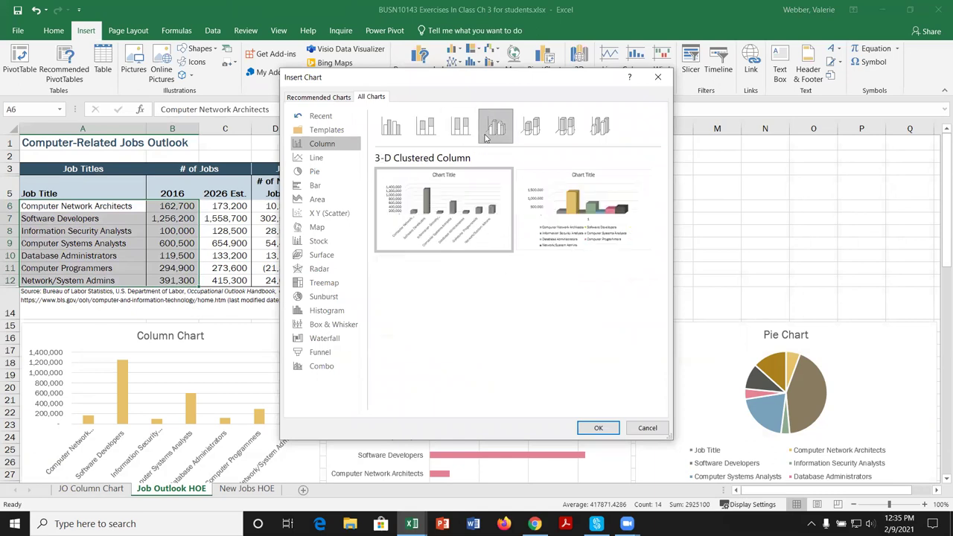
left_click(393, 133)
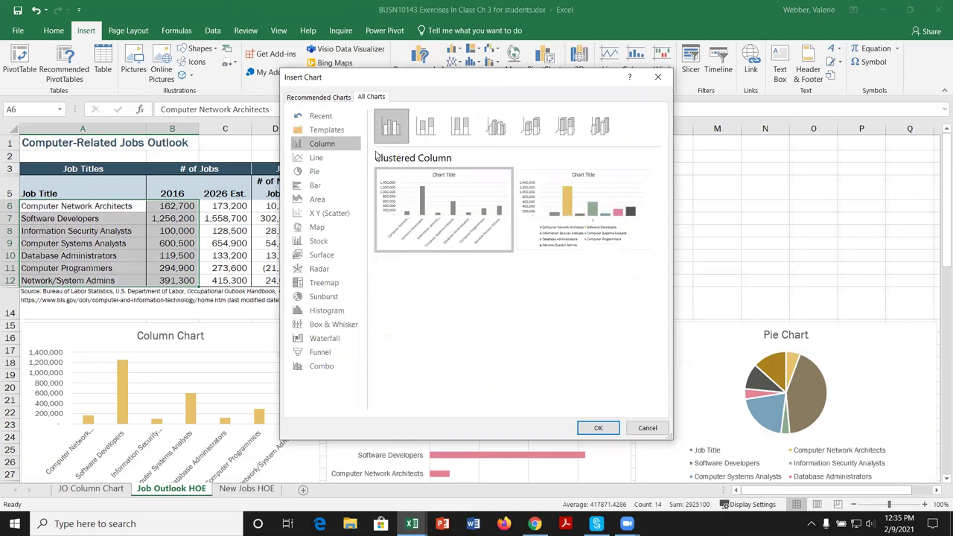
left_click(600, 429)
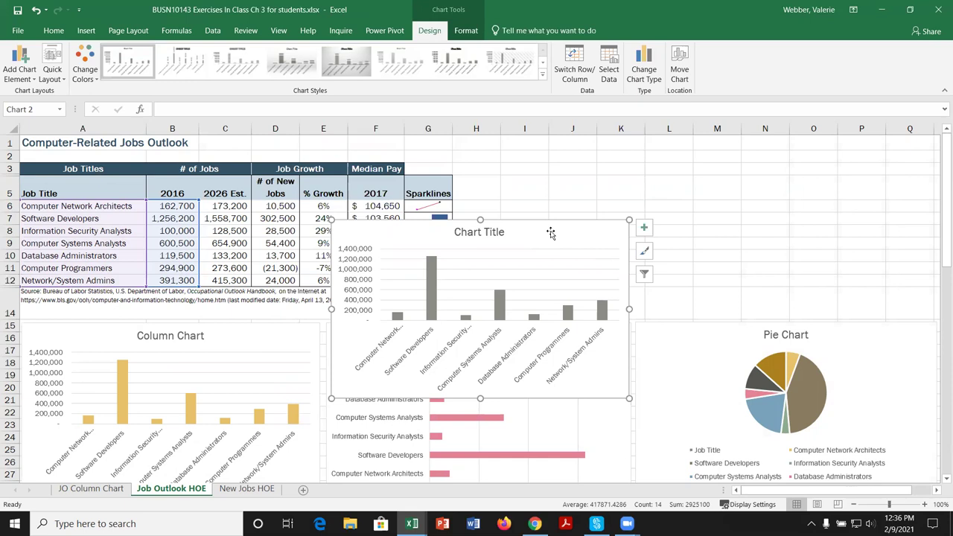
Step: Cut the new column chart and paste it at cell I2, beside the jobs table
key("Delete")
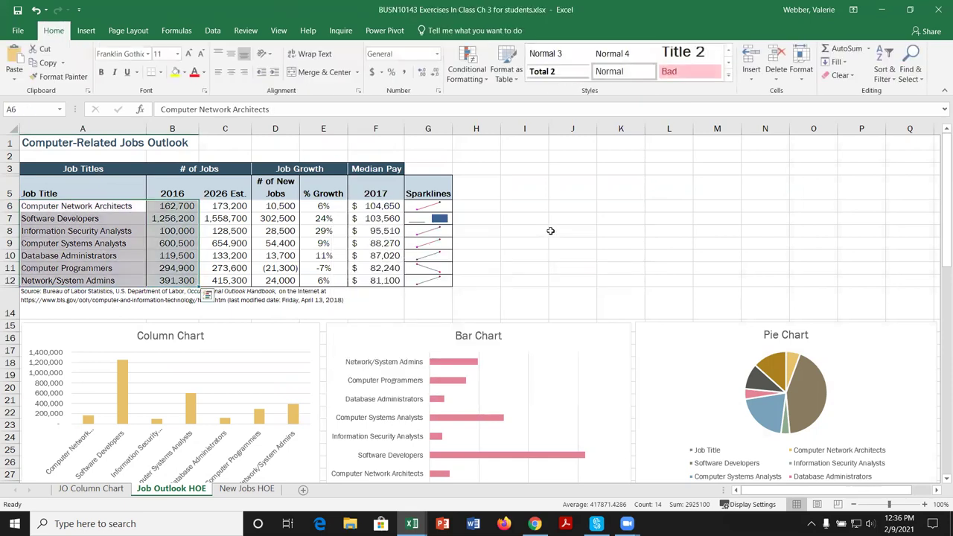
left_click(530, 156)
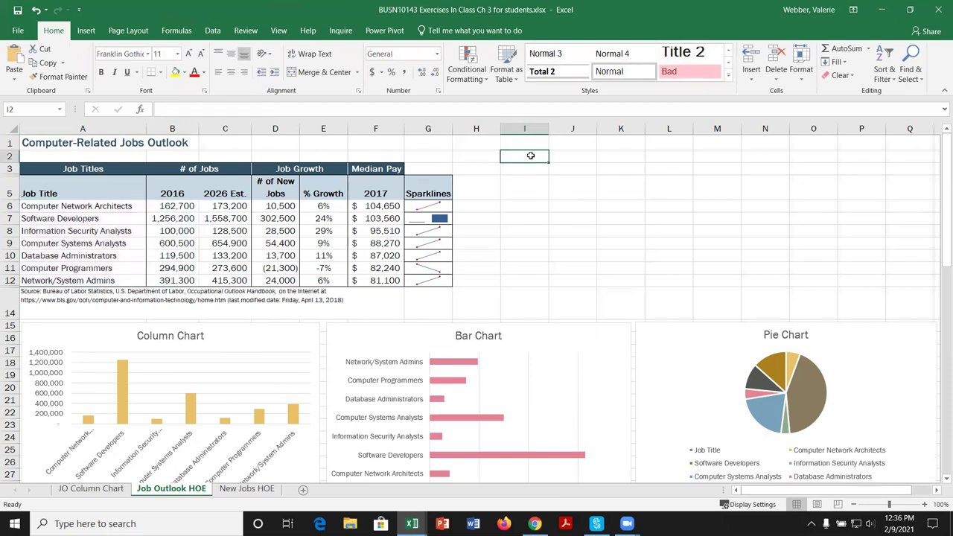
key("ctrl+v")
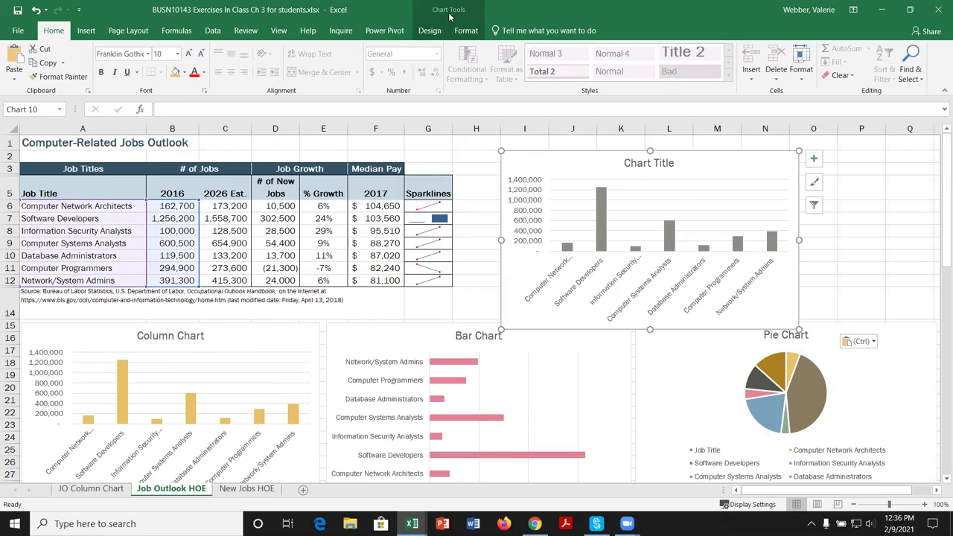
Step: Move the pasted chart to a new chart sheet named Column Chart
left_click(435, 34)
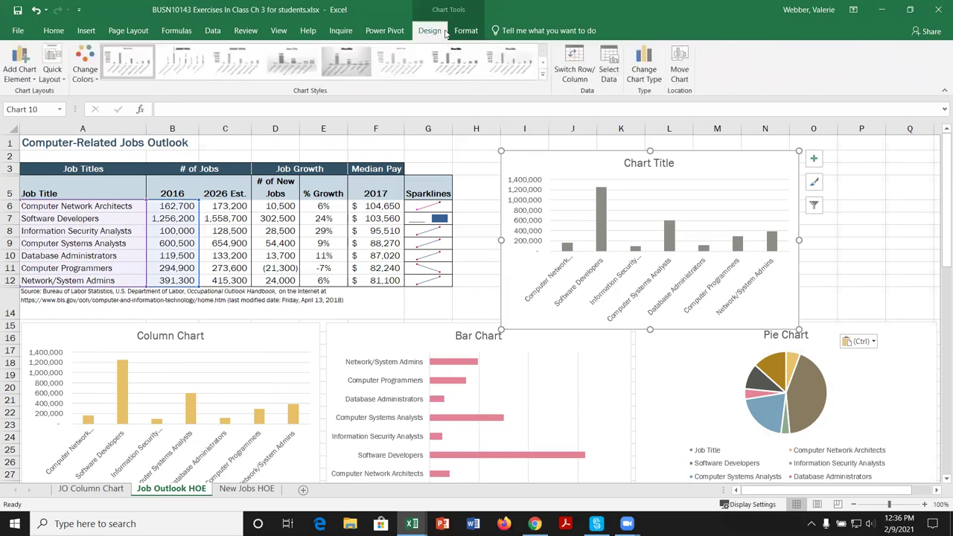
left_click(682, 70)
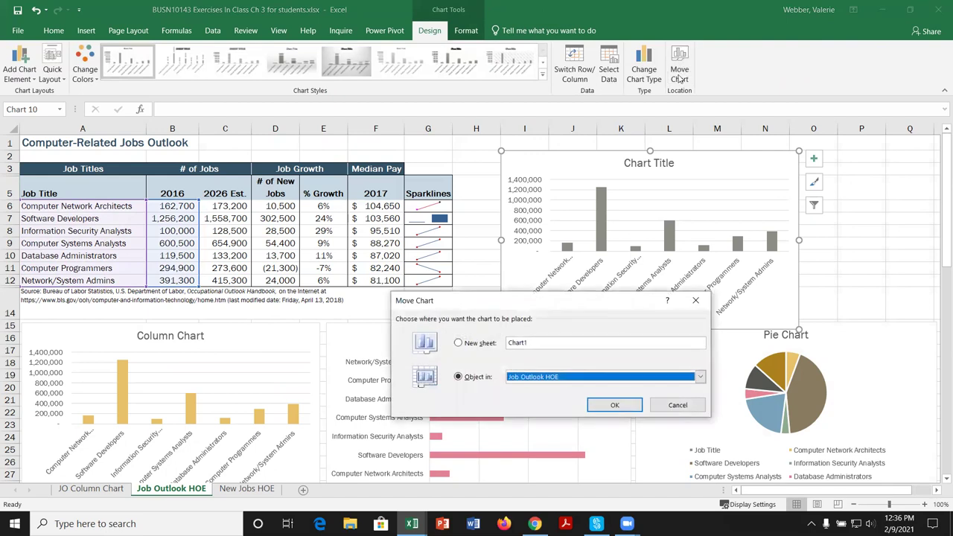
left_click(458, 343)
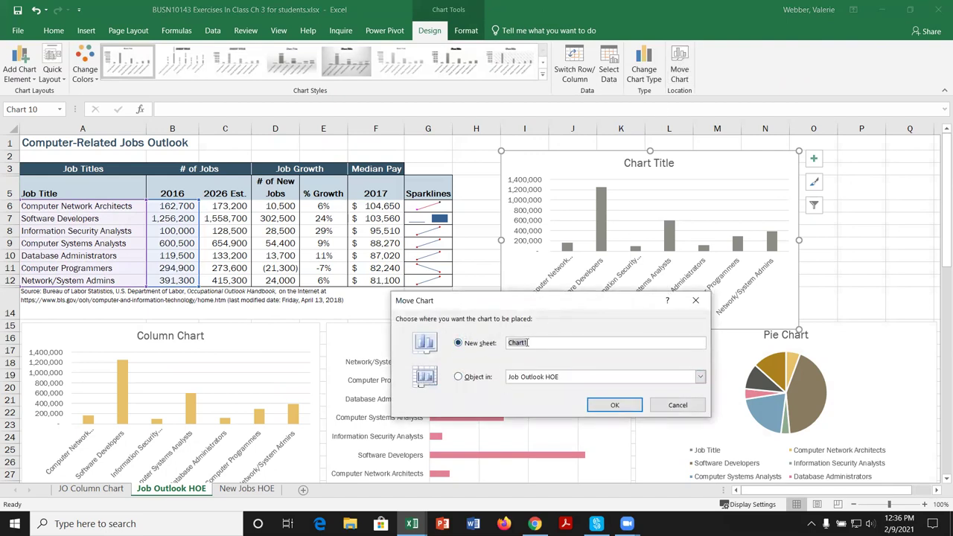
type("Column")
left_click(615, 405)
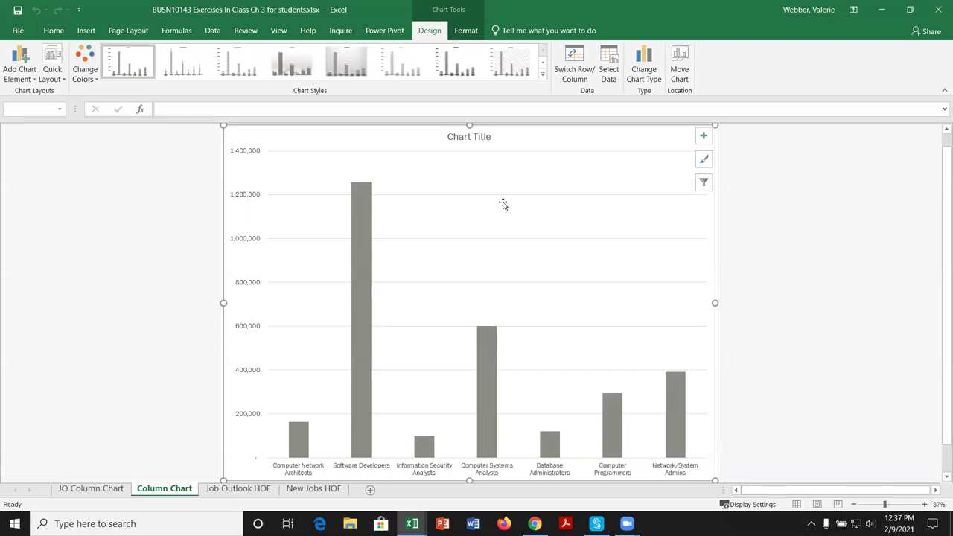
Step: Recolor the chart with the third Colorful palette, starting with gold, and browse the chart styles without applying one
left_click(543, 76)
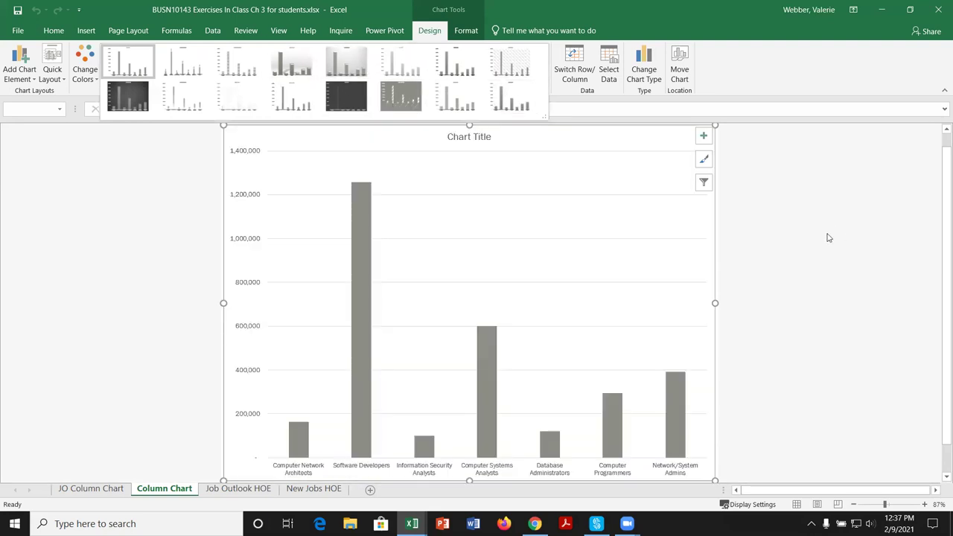
left_click(829, 238)
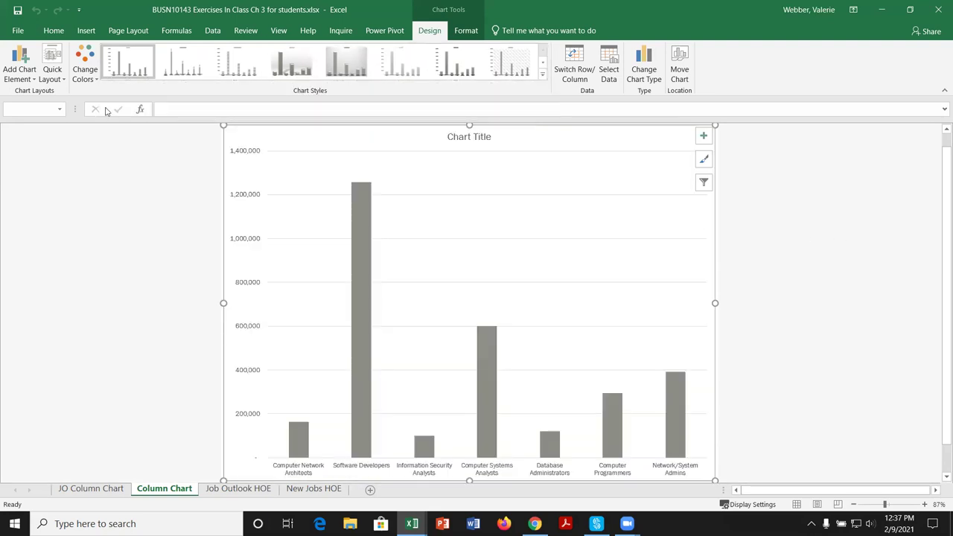
left_click(85, 75)
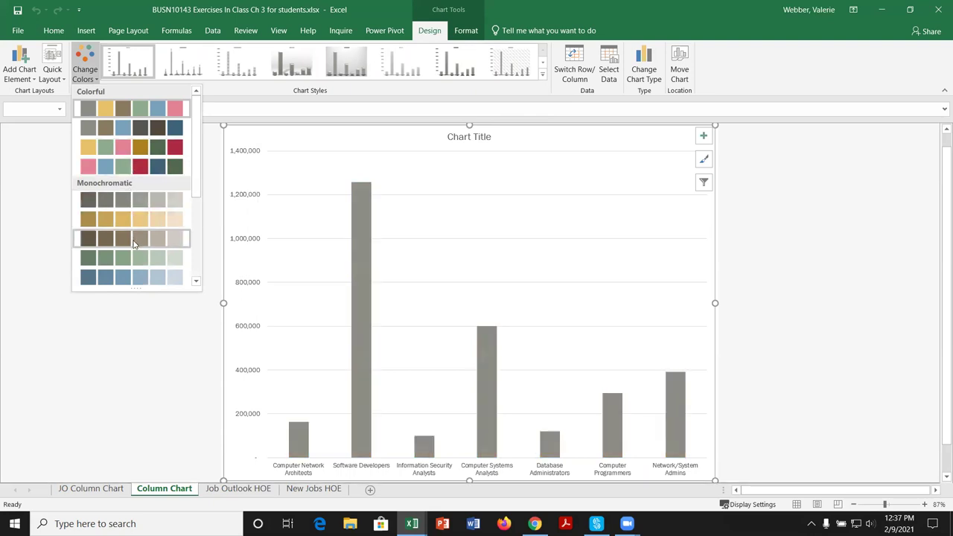
left_click(138, 153)
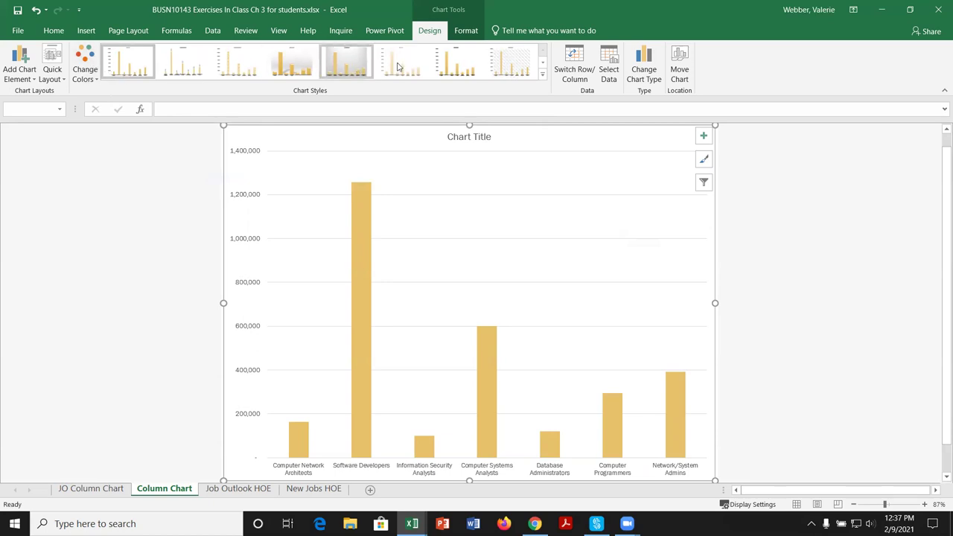
left_click(543, 78)
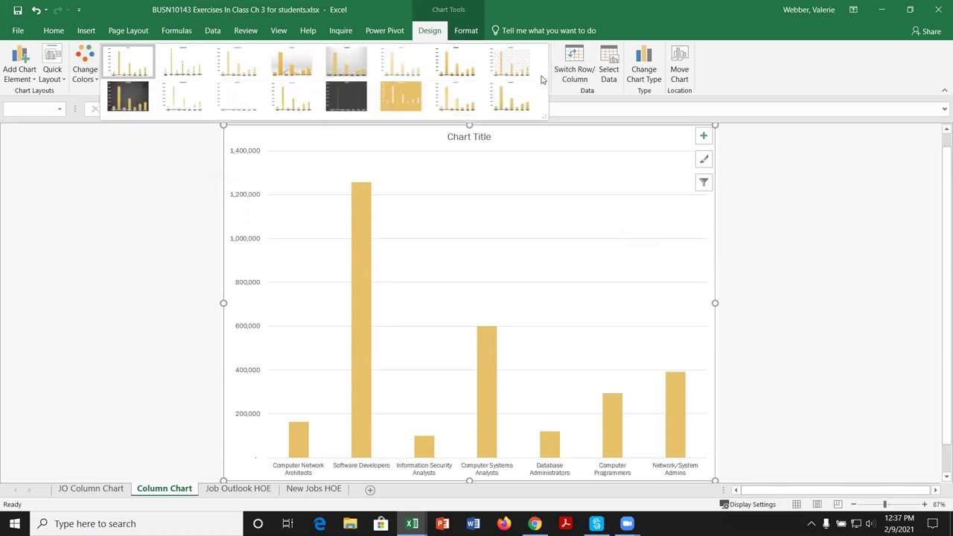
left_click(819, 210)
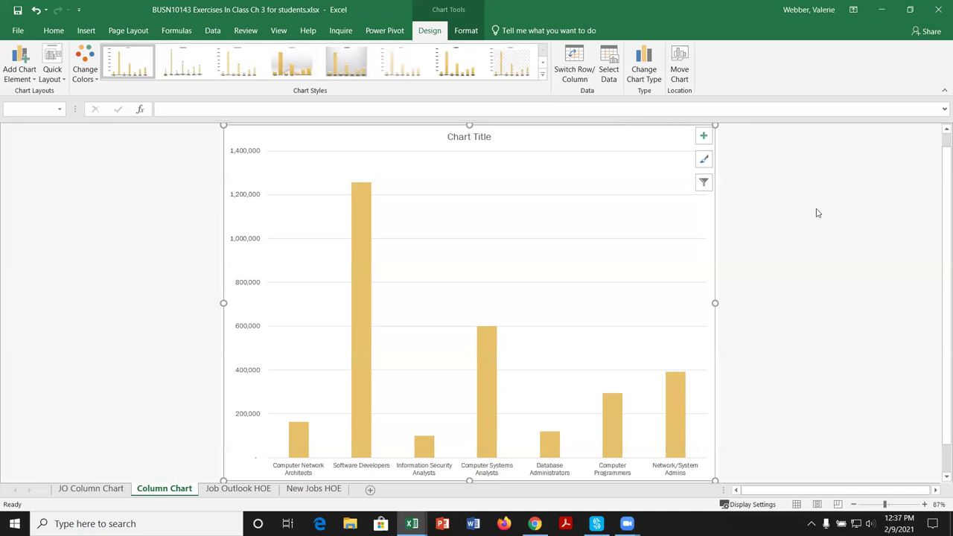
Step: Apply chart Style 8 to the column chart and give the chart area a gradient fill
left_click(511, 64)
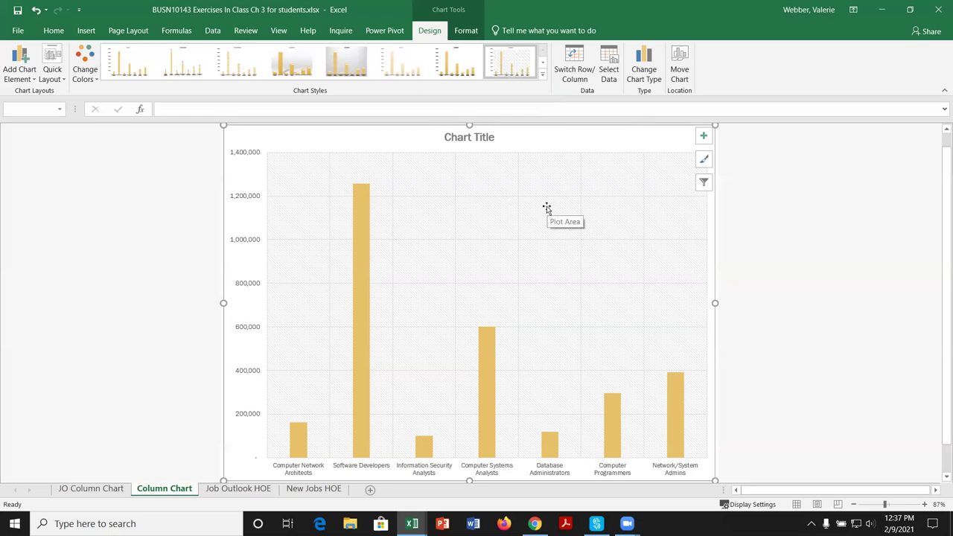
double_click(557, 137)
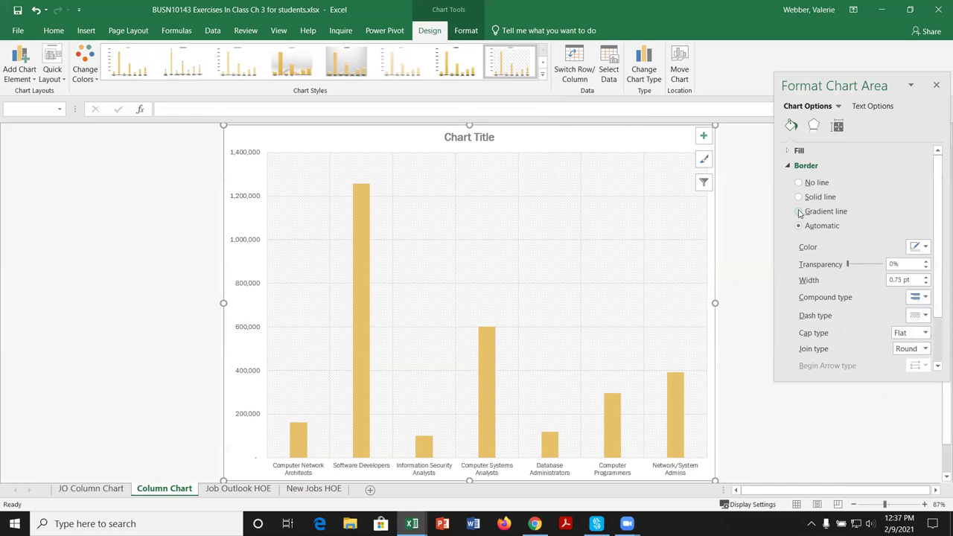
left_click(793, 153)
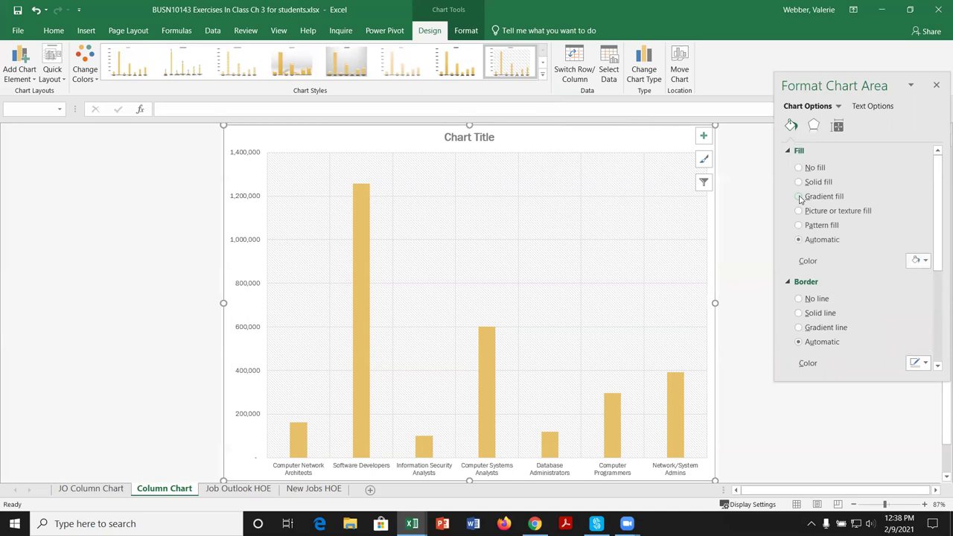
left_click(799, 198)
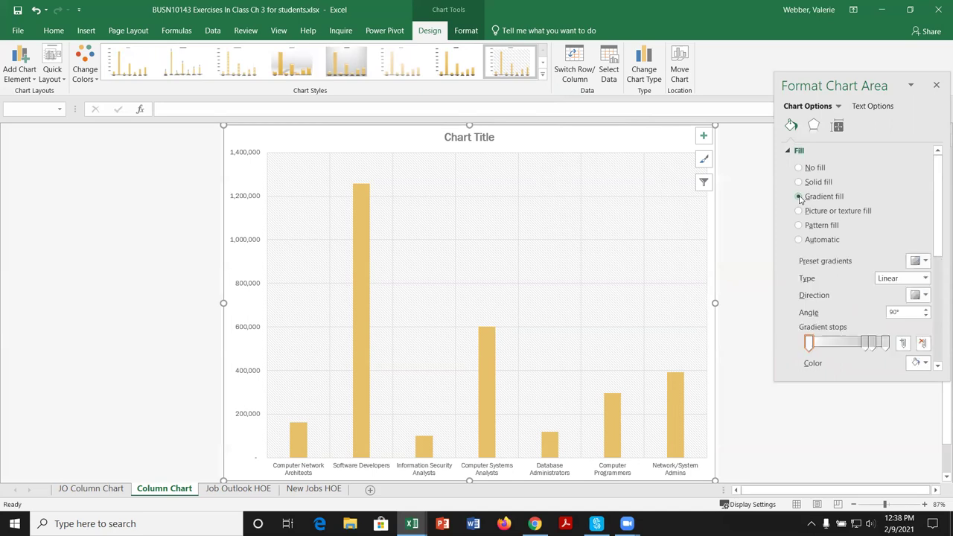
Step: Try the light tan preset gradient on the chart area, and the white marble and Newsprint textures on the plot area
left_click(926, 261)
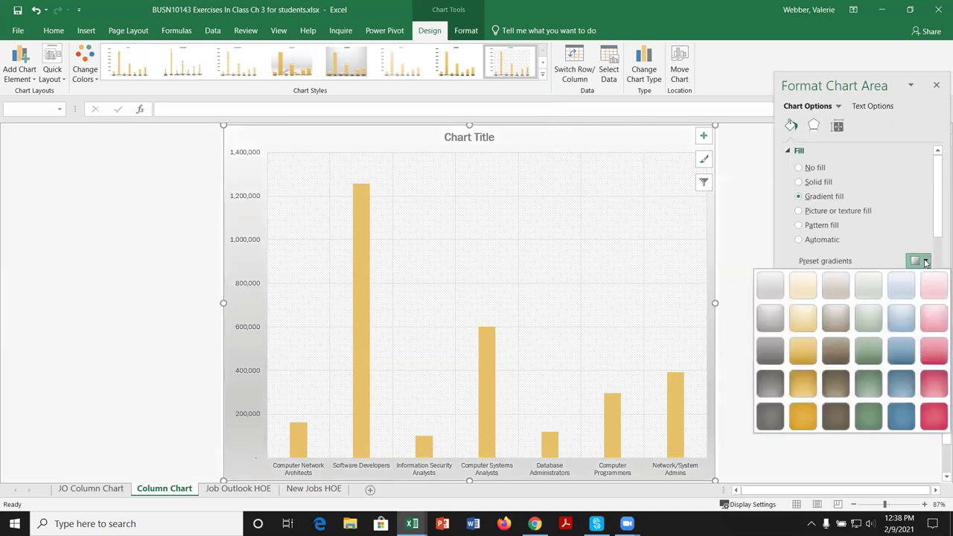
left_click(837, 286)
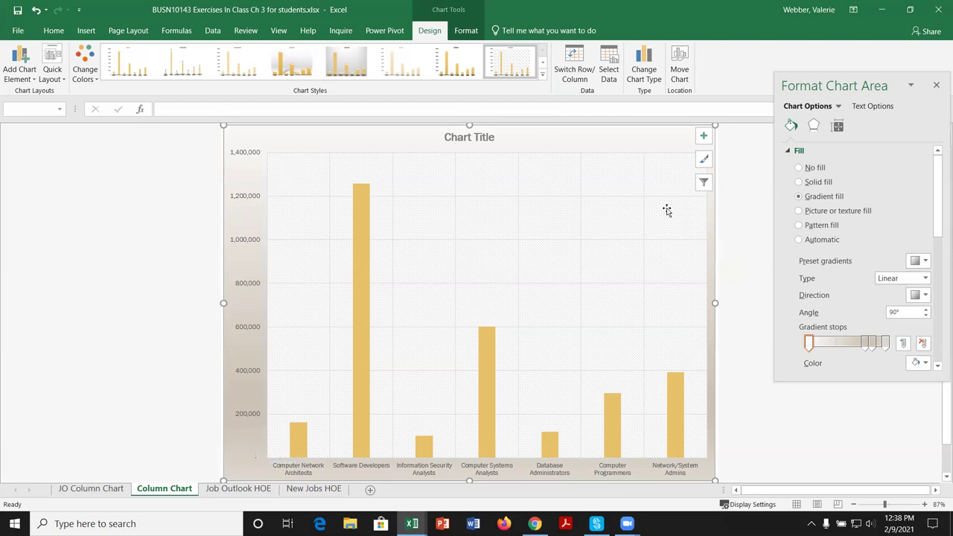
left_click(660, 180)
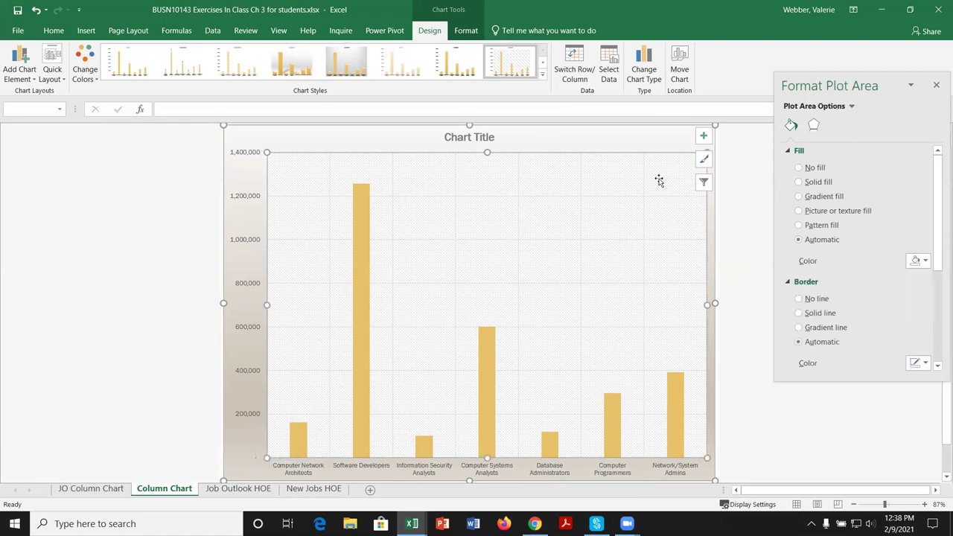
left_click_drag(868, 77, 858, 132)
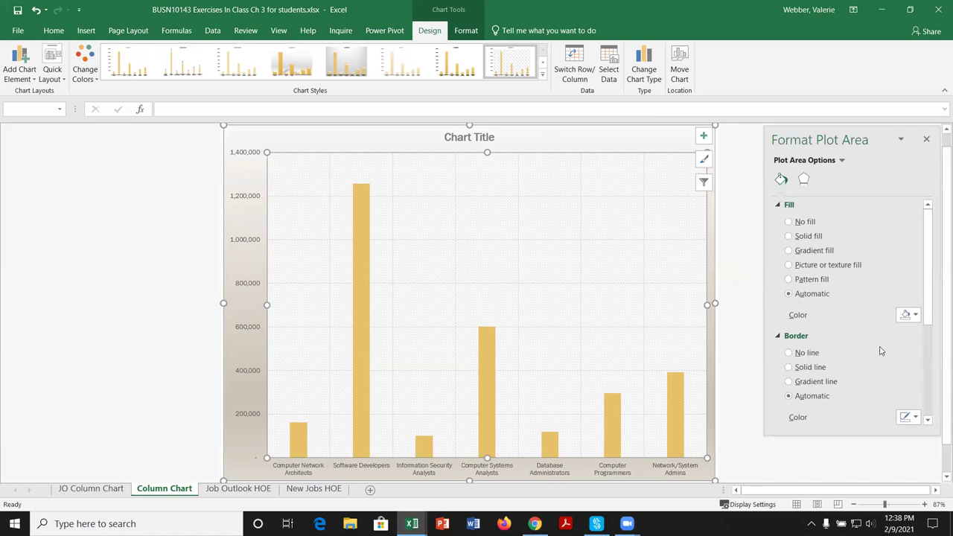
left_click(789, 265)
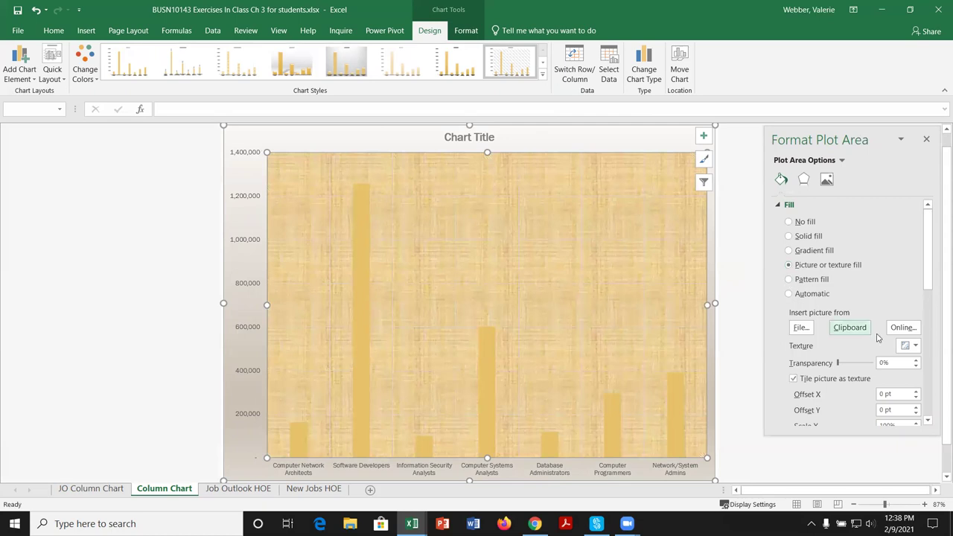
left_click(916, 346)
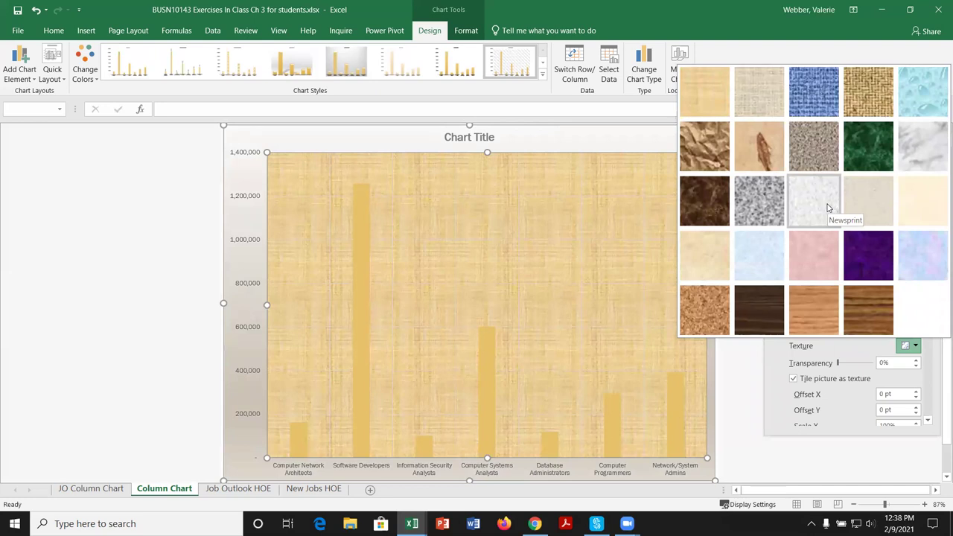
left_click(916, 152)
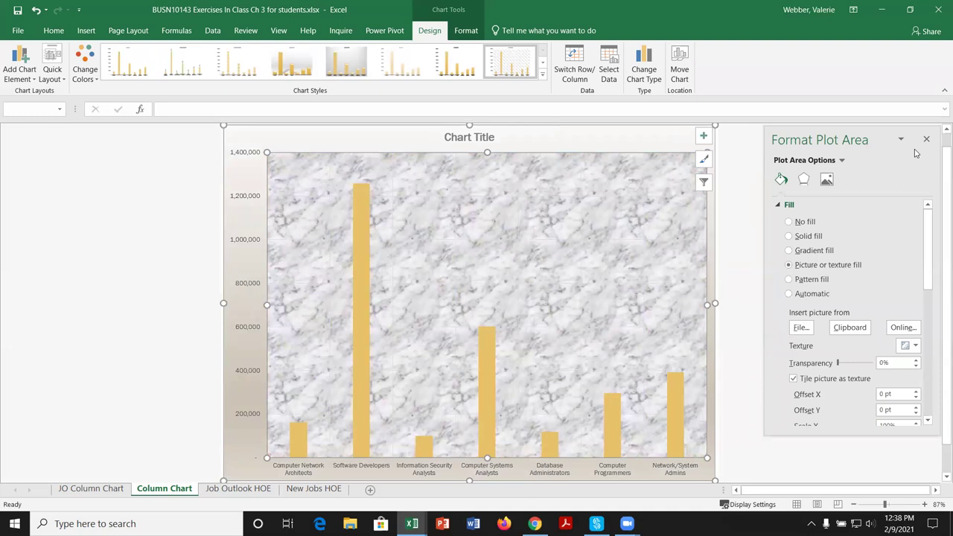
left_click(916, 346)
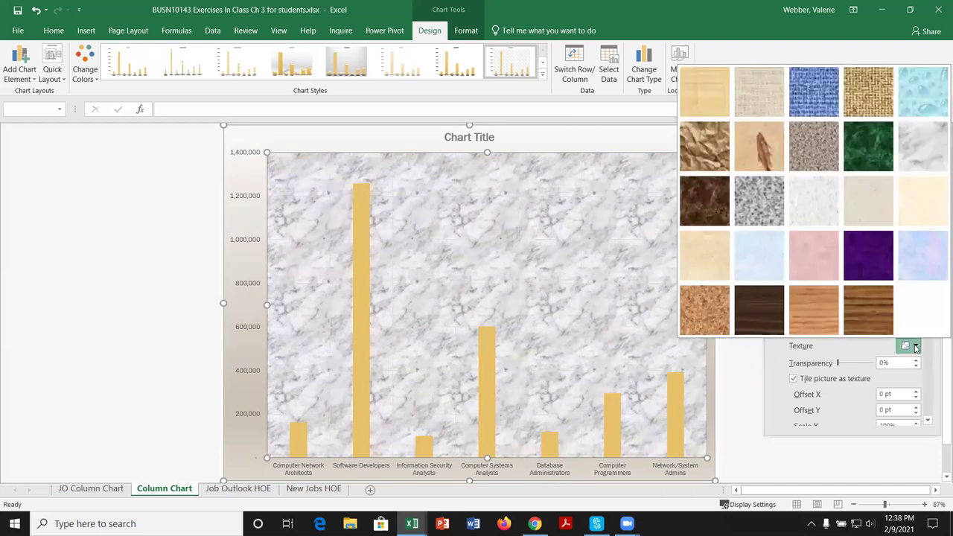
left_click(825, 215)
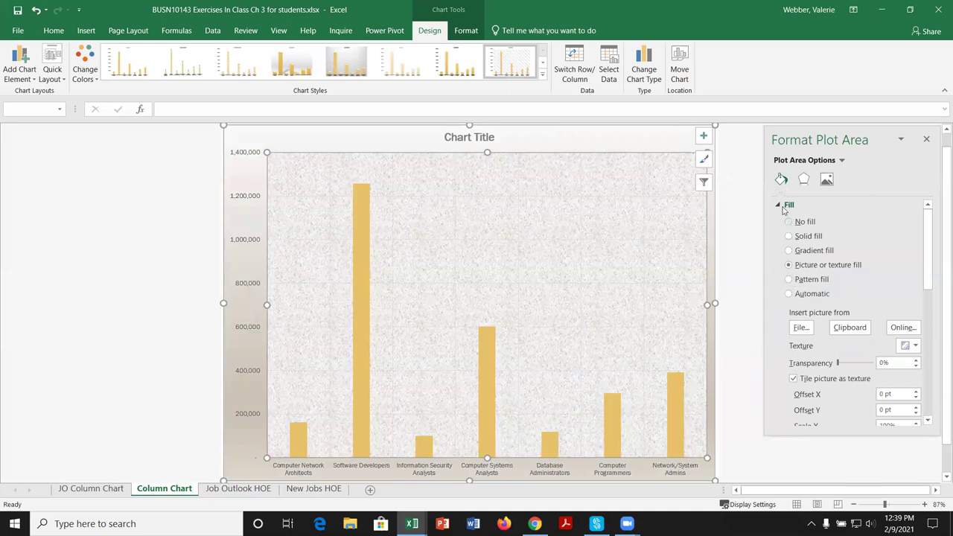
Step: Undo the plot area texture fills and the chart area's tan preset gradient, and close the formatting pane
left_click(140, 153)
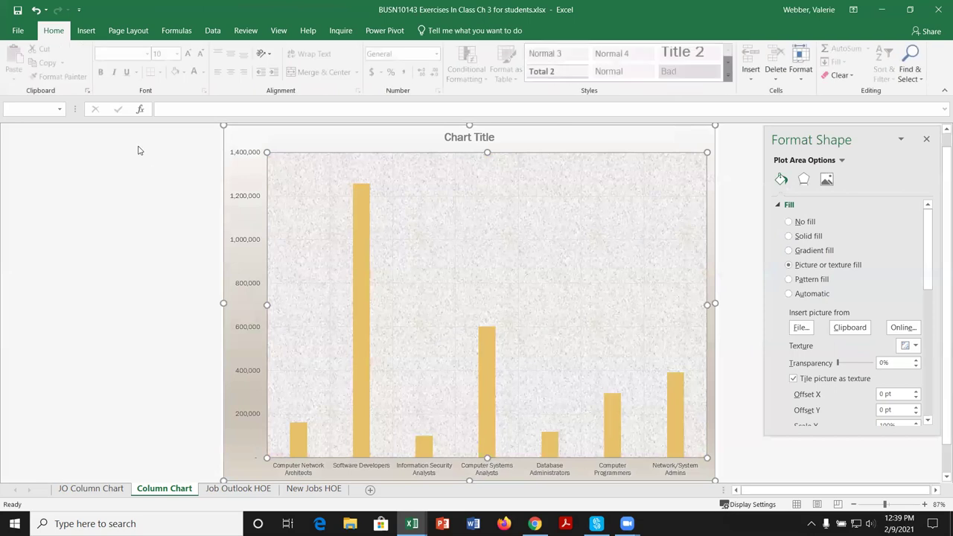
left_click(36, 11)
left_click(35, 10)
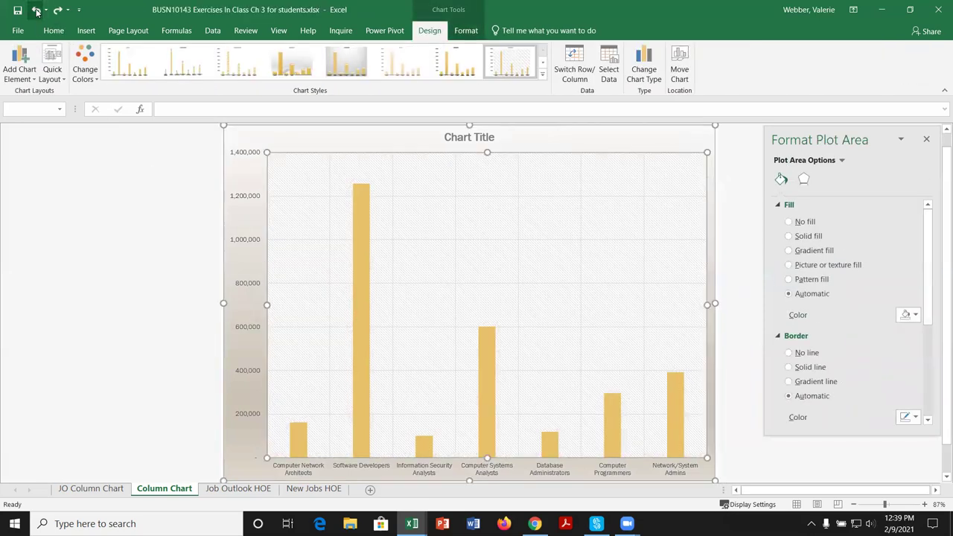
left_click(36, 11)
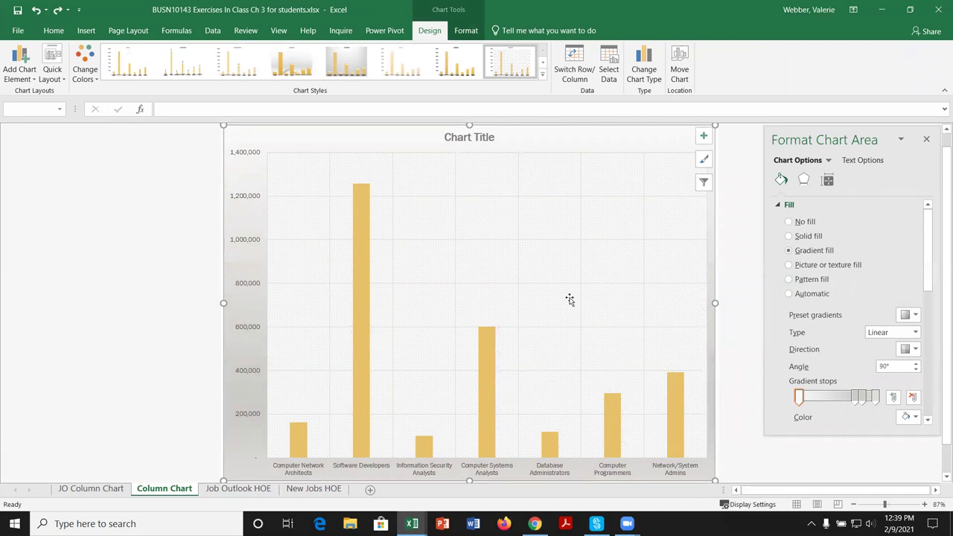
left_click(514, 59)
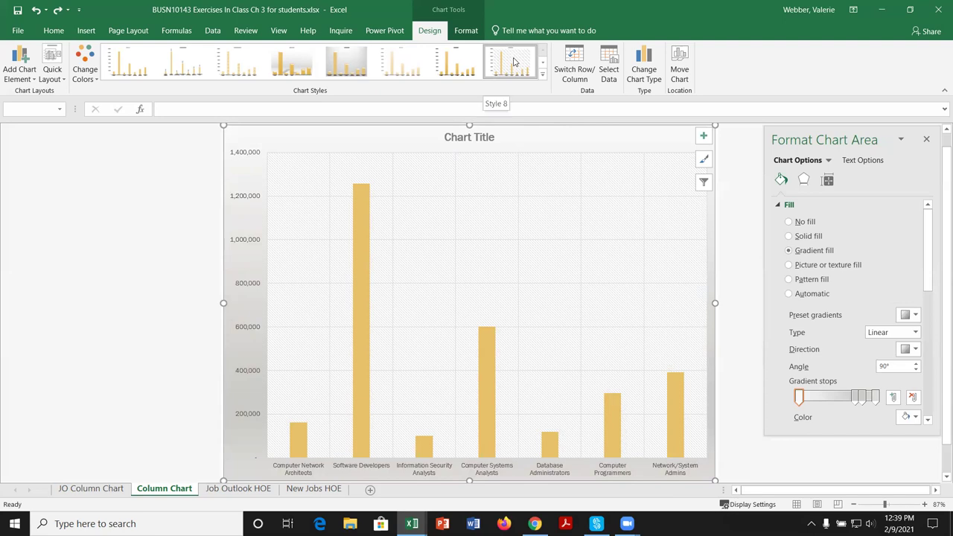
left_click(928, 140)
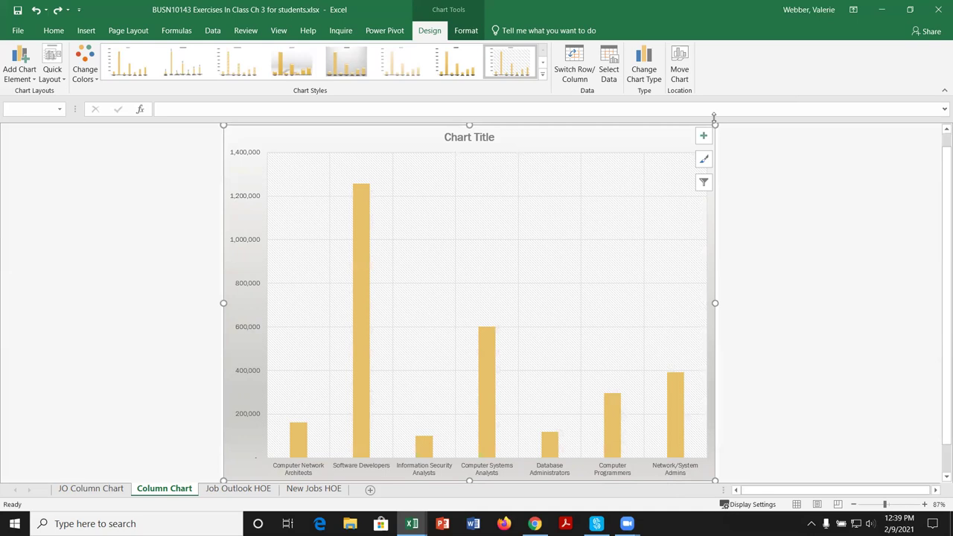
Step: Add primary horizontal and primary vertical axis titles to the column chart
left_click(704, 137)
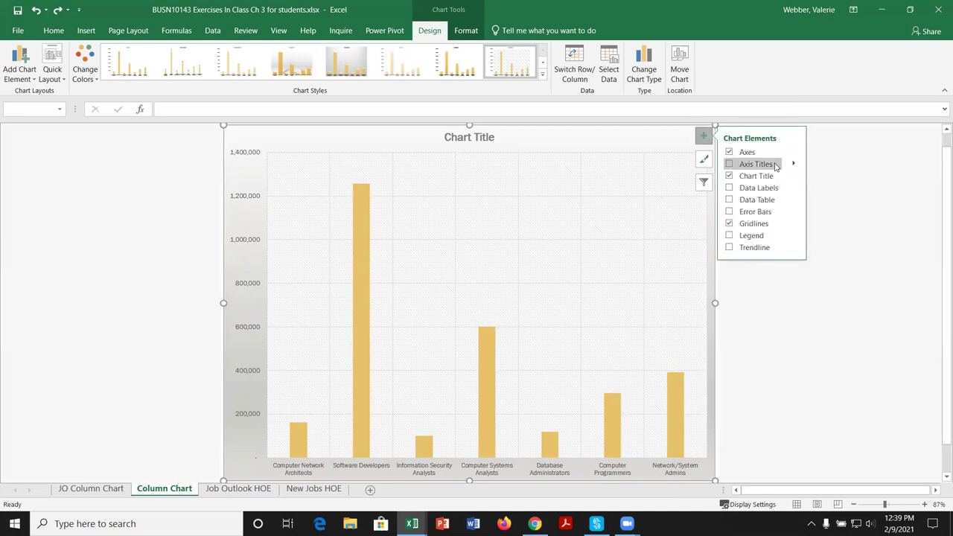
mouse_move(793, 164)
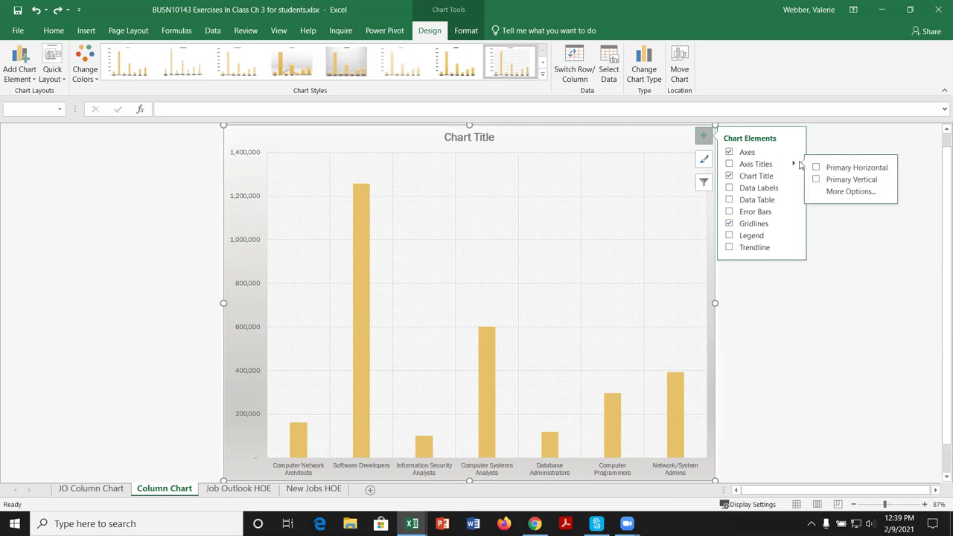
left_click(842, 168)
left_click(839, 182)
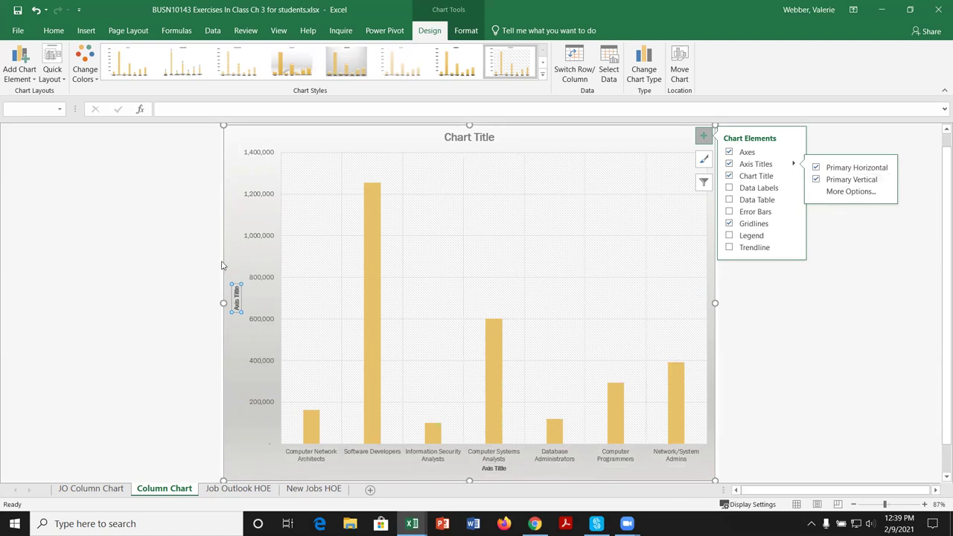
Step: Set the vertical axis title's text to Number of Jobs
left_click(237, 296)
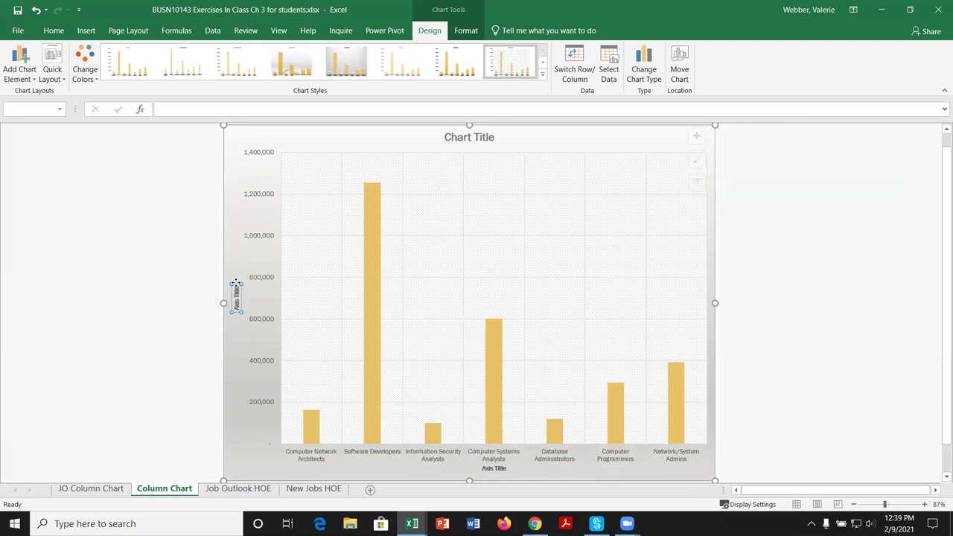
left_click(207, 109)
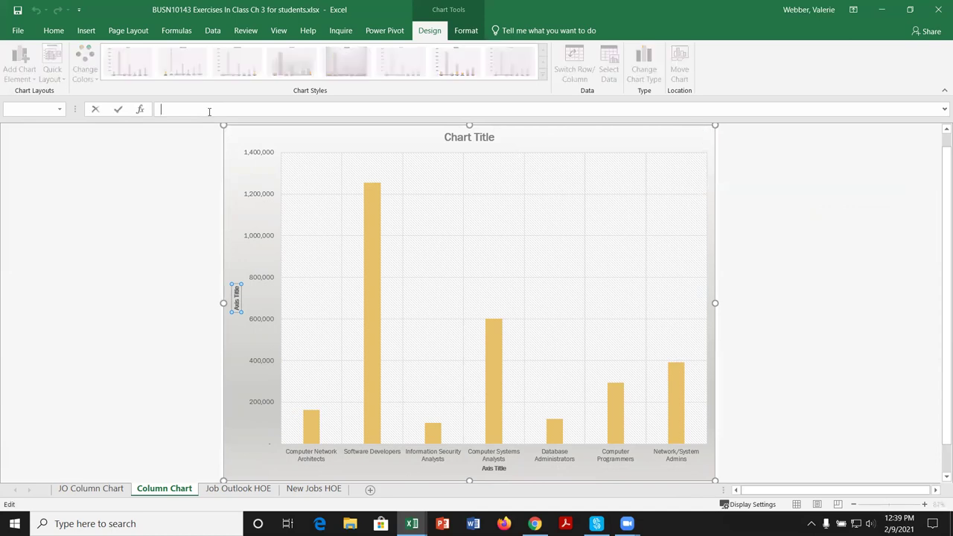
type("Number of Jobs")
key("Return")
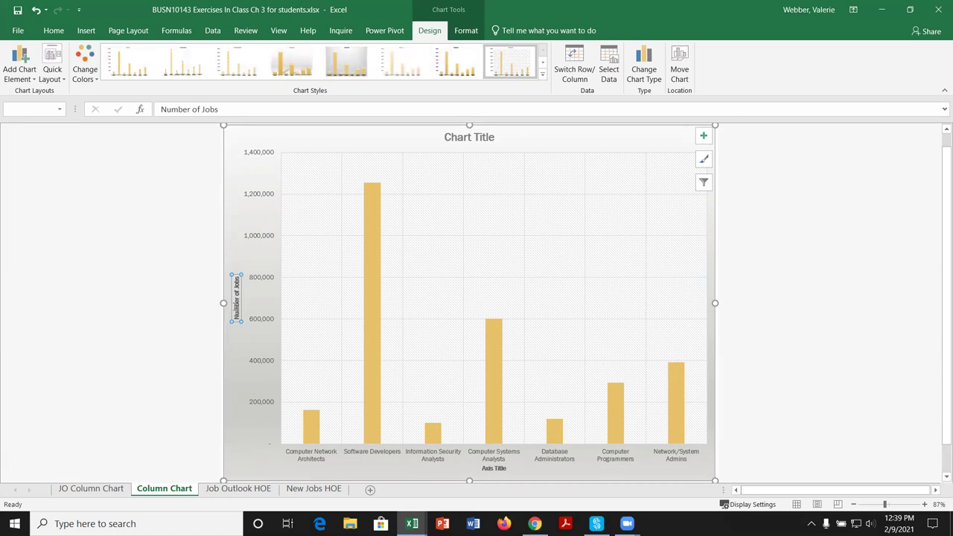
Step: Set the font size of the vertical axis title to 12, keeping it bold
left_click(53, 31)
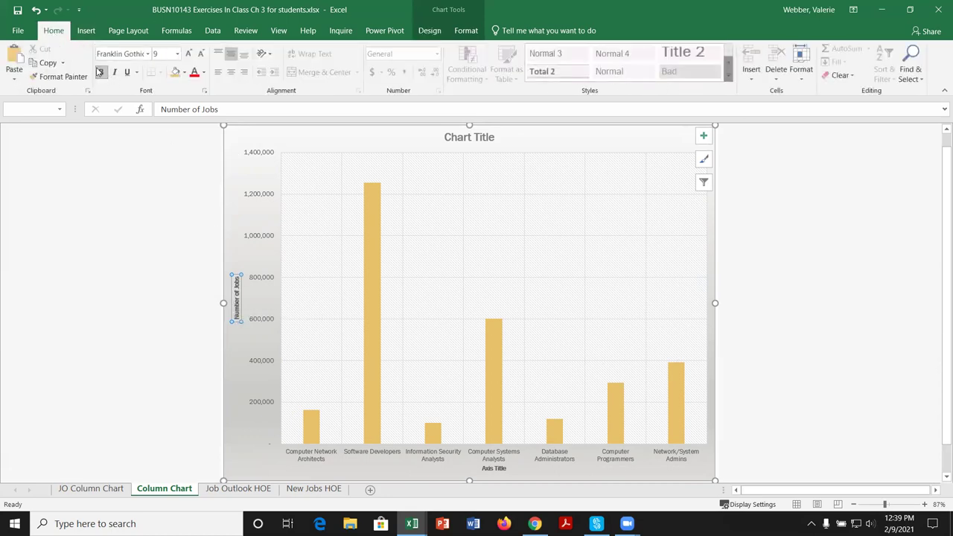
left_click(102, 73)
left_click(101, 72)
left_click(179, 56)
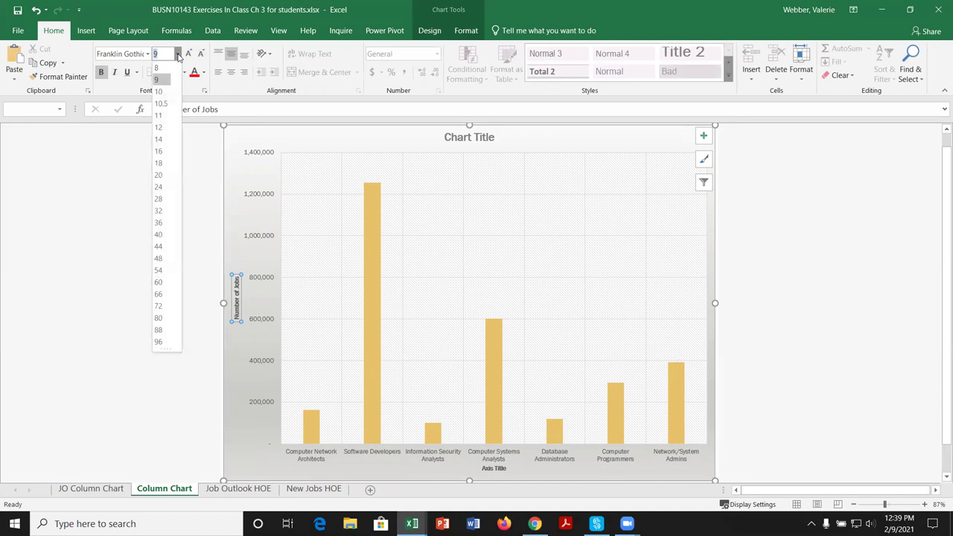
left_click(163, 130)
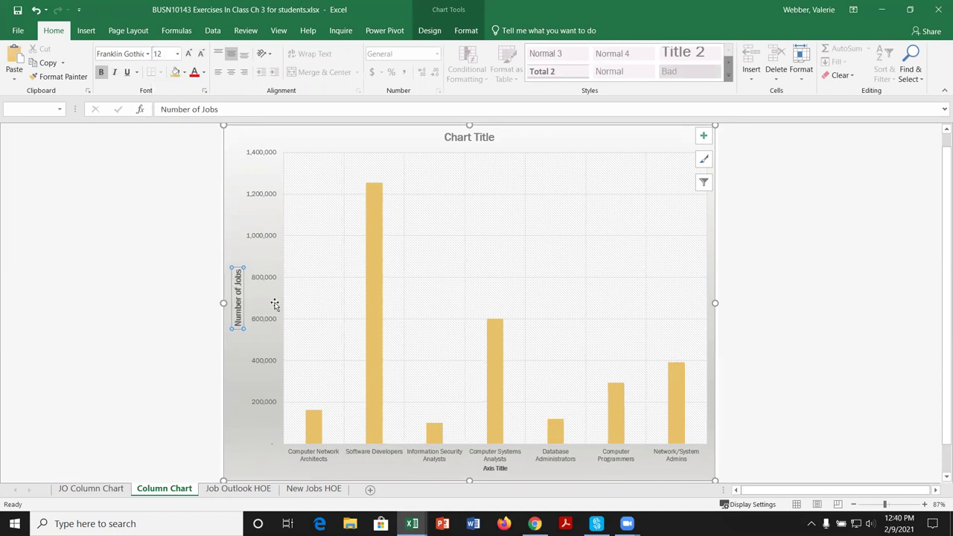
Step: Set the horizontal axis title's text to Job Title and its font size to 12
left_click(495, 468)
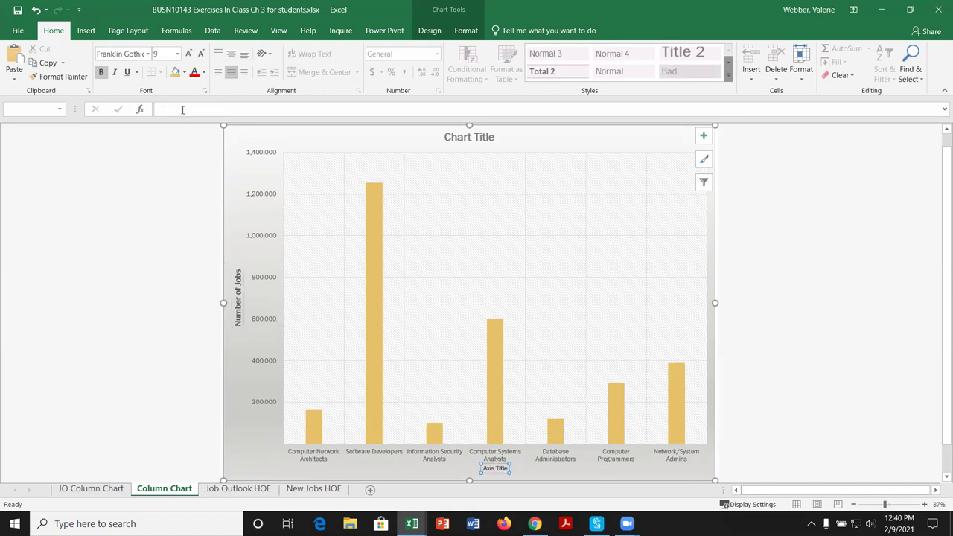
left_click(183, 109)
type("Job Ti")
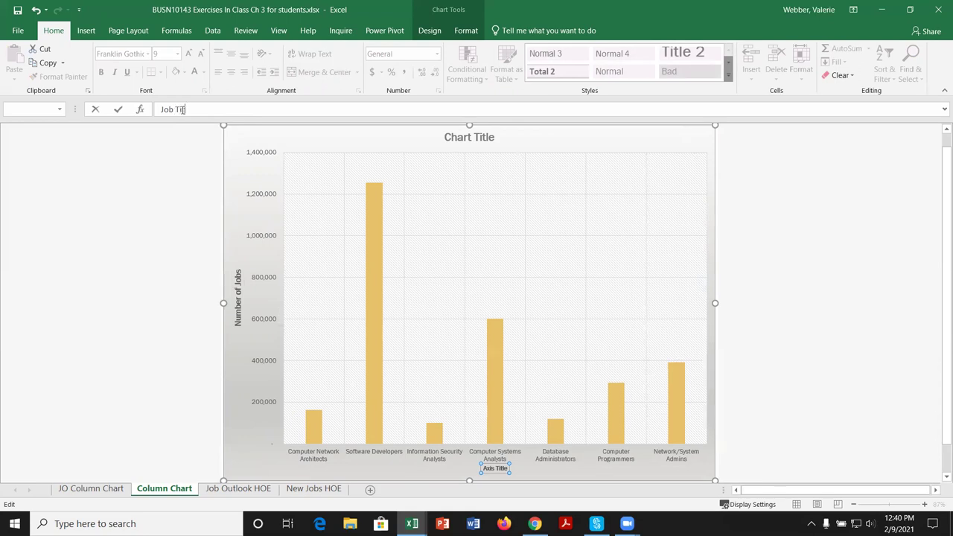
type("tle")
key("Return")
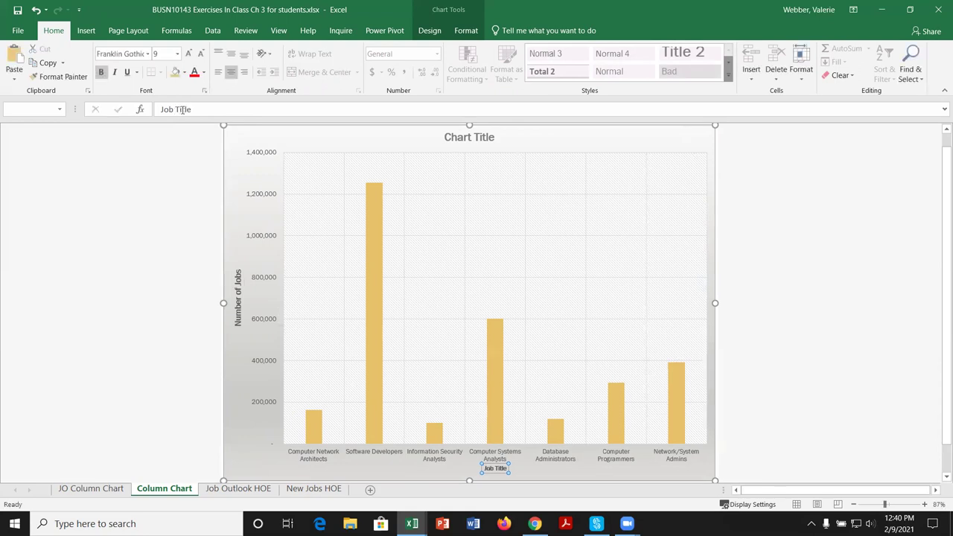
left_click(177, 54)
left_click(158, 128)
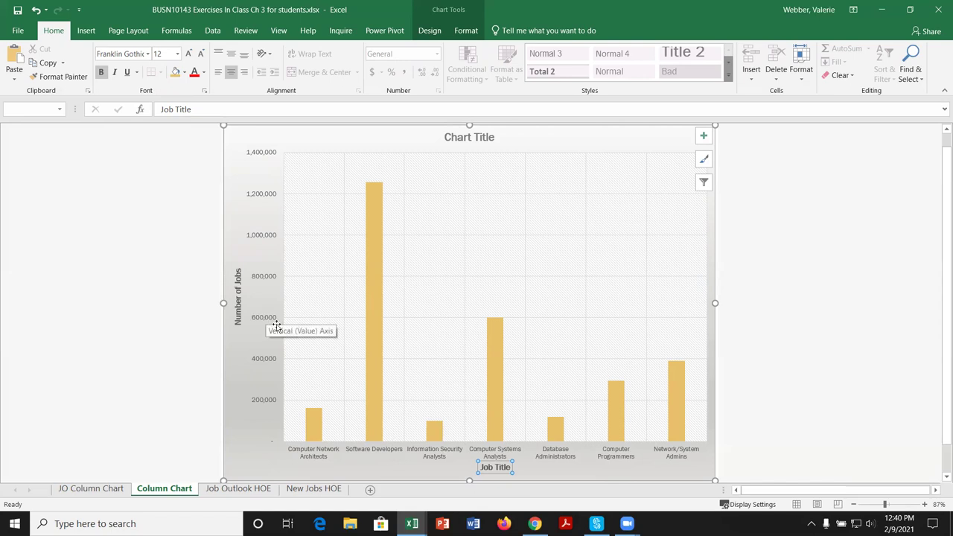
Step: Italicize the job category labels on the horizontal axis
left_click(454, 451)
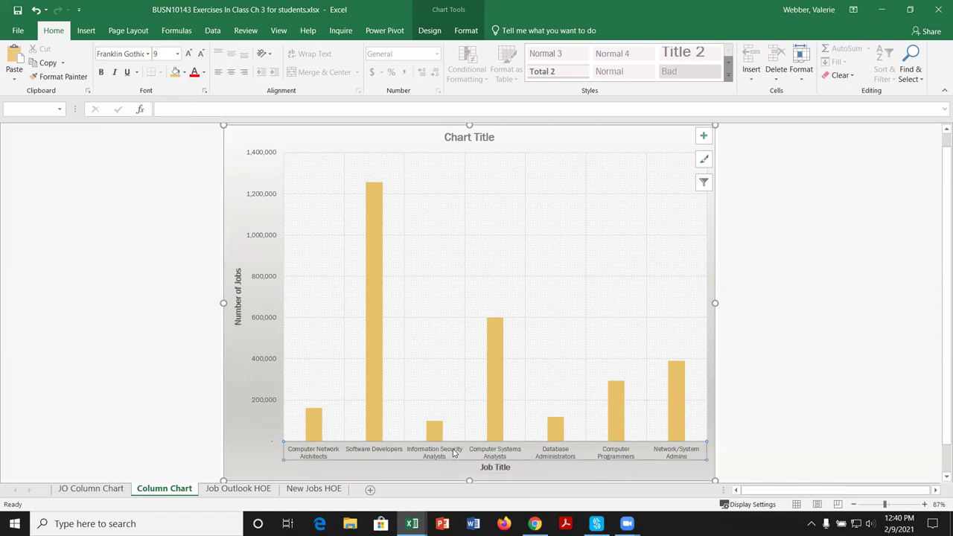
left_click(116, 72)
left_click(150, 403)
Step: Bold the number labels on the vertical axis and set their font size to 10
left_click(271, 279)
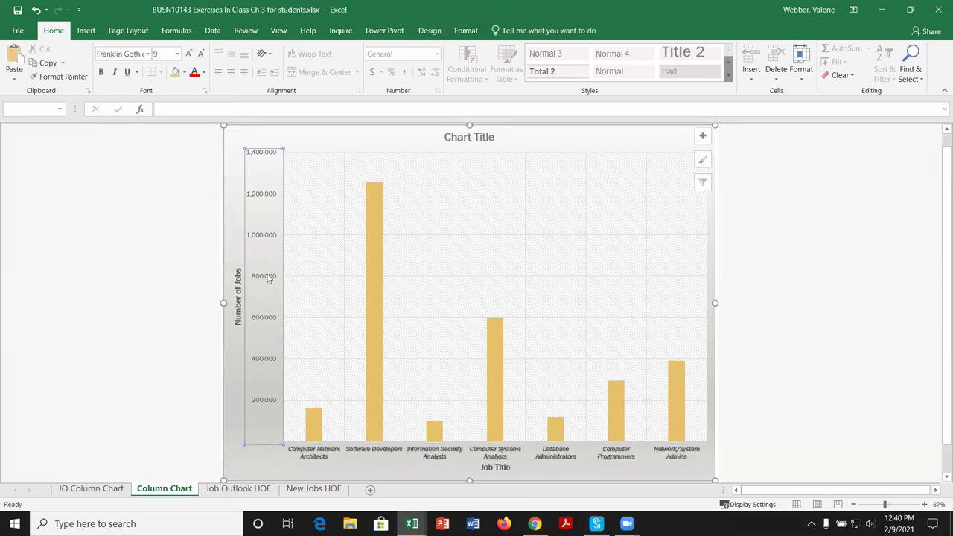
left_click(103, 74)
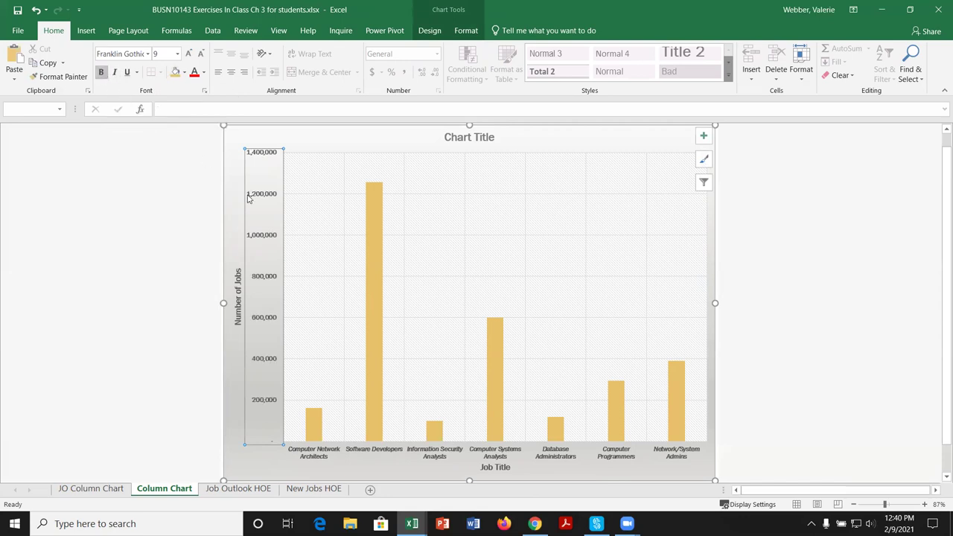
left_click(178, 55)
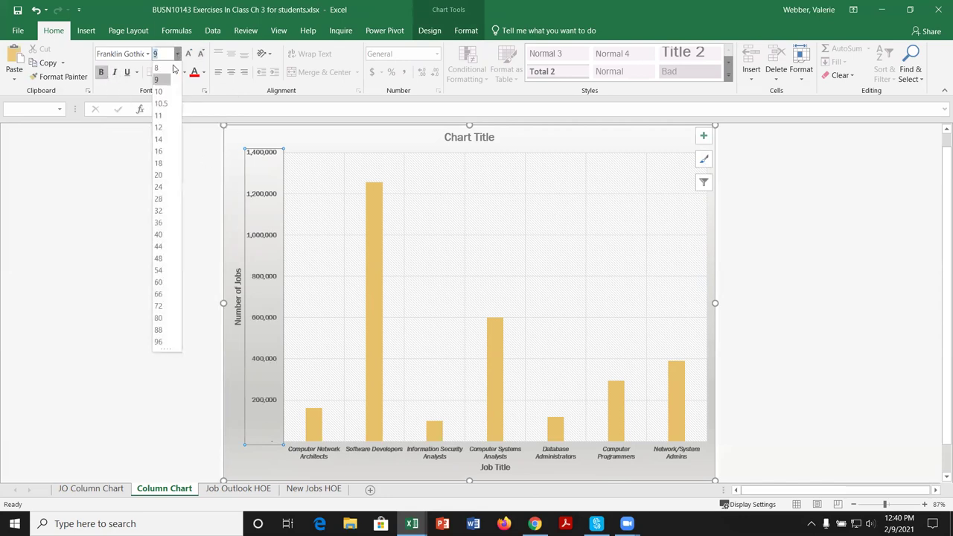
left_click(162, 103)
left_click(130, 367)
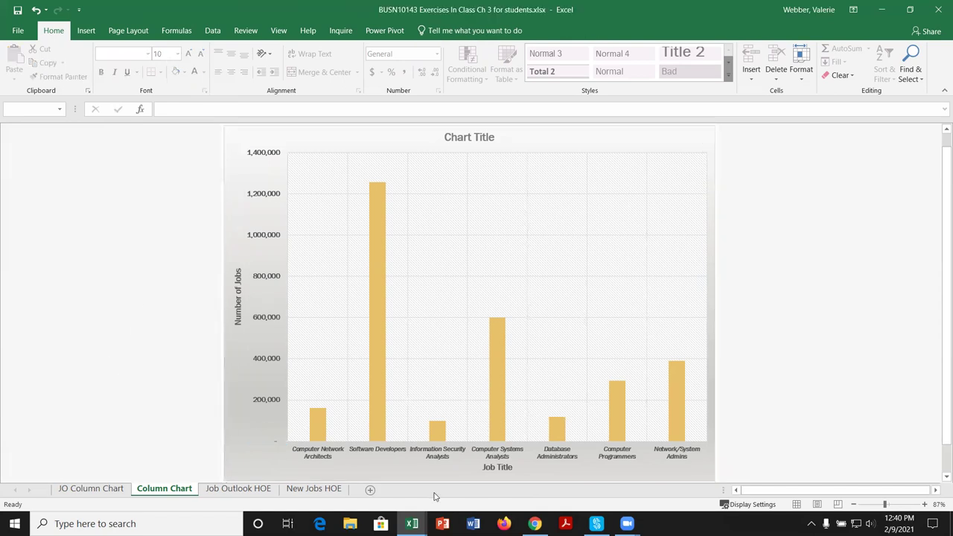
Step: Set the font size of the job category labels on the horizontal axis to 10
left_click(339, 452)
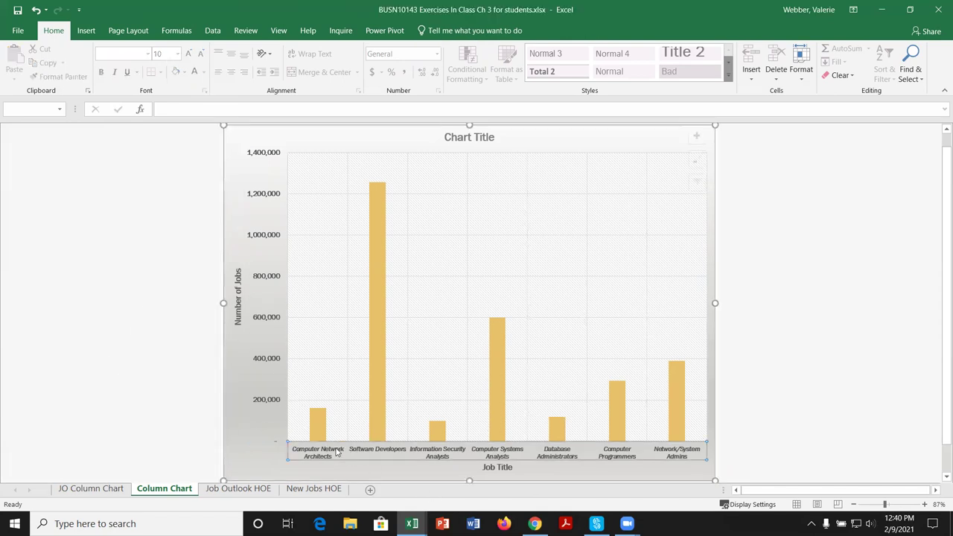
left_click(177, 55)
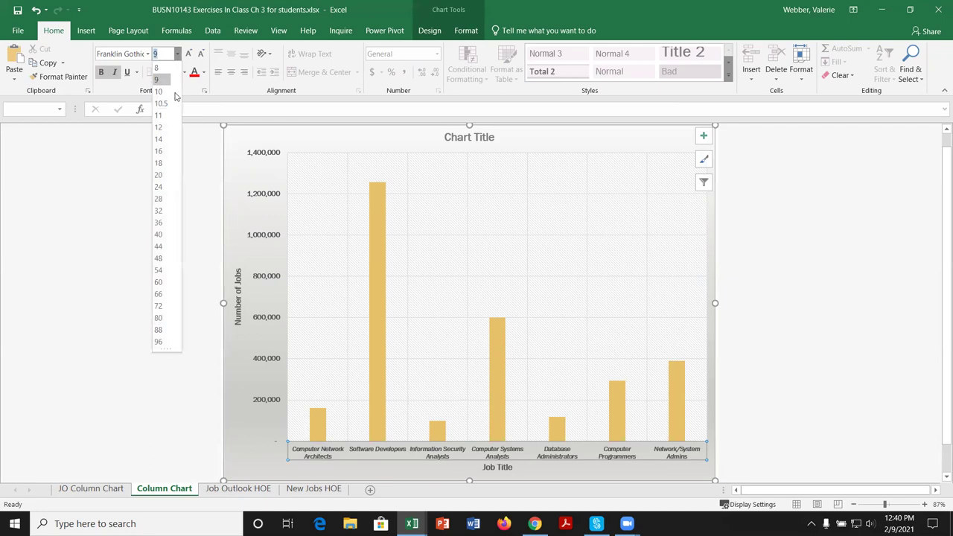
left_click(163, 102)
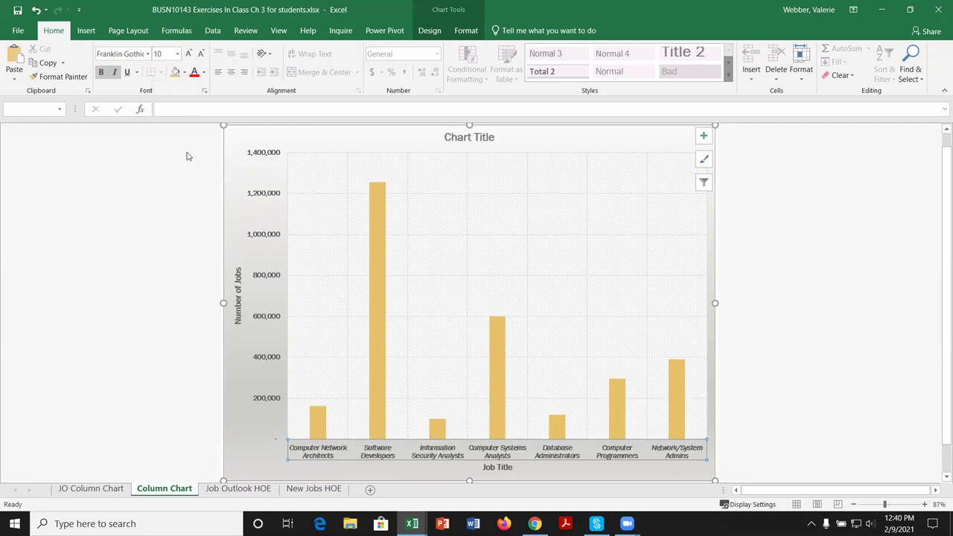
left_click(222, 443)
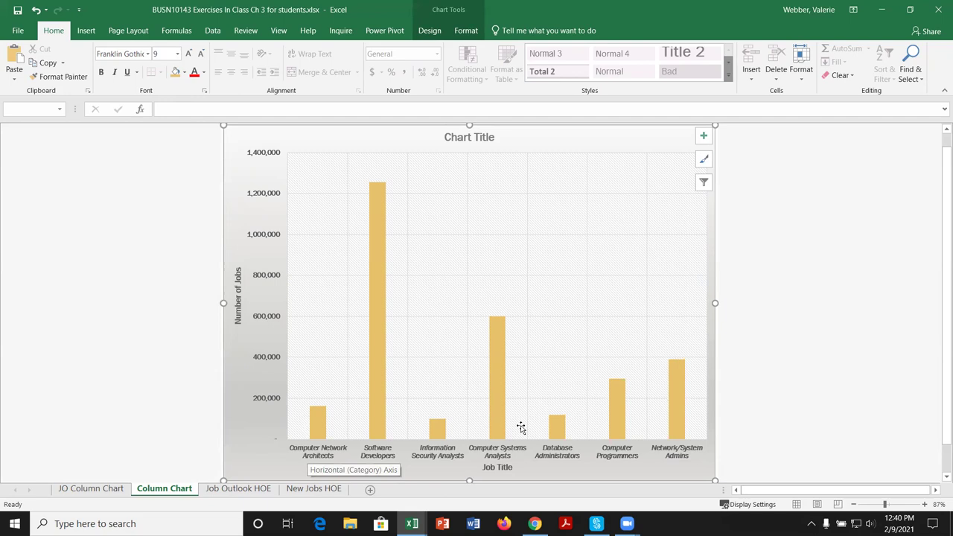
Step: Add data labels showing the values to the columns, trying the Center position before settling on Outside End
left_click(703, 138)
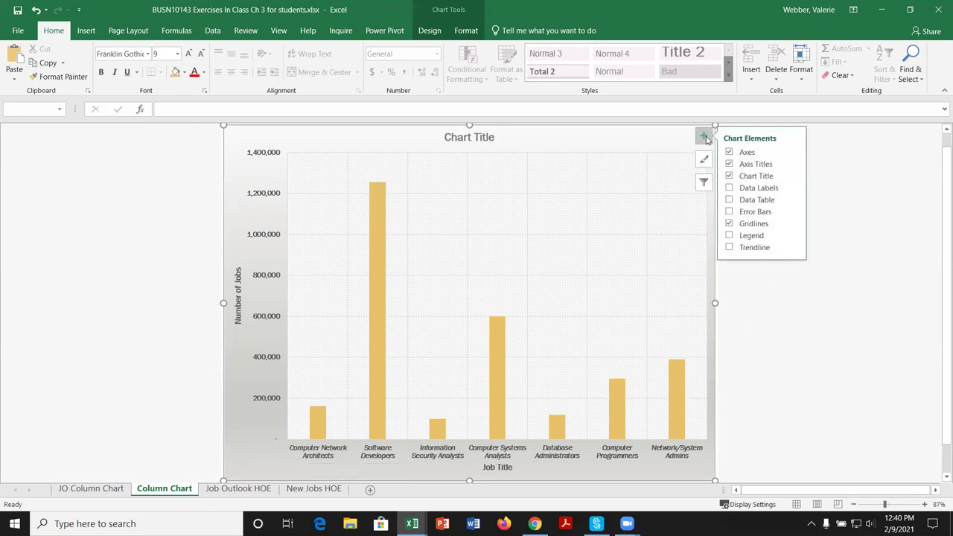
left_click(793, 188)
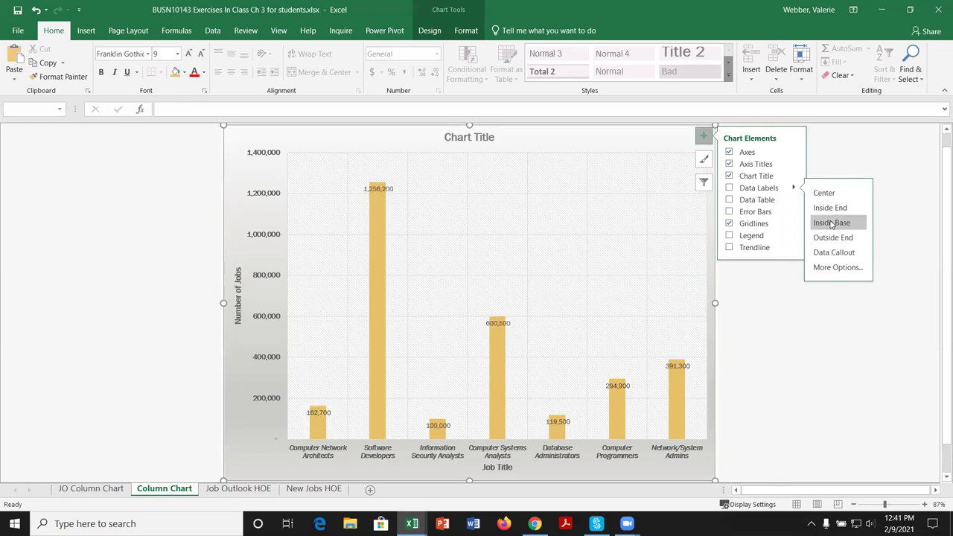
left_click(833, 269)
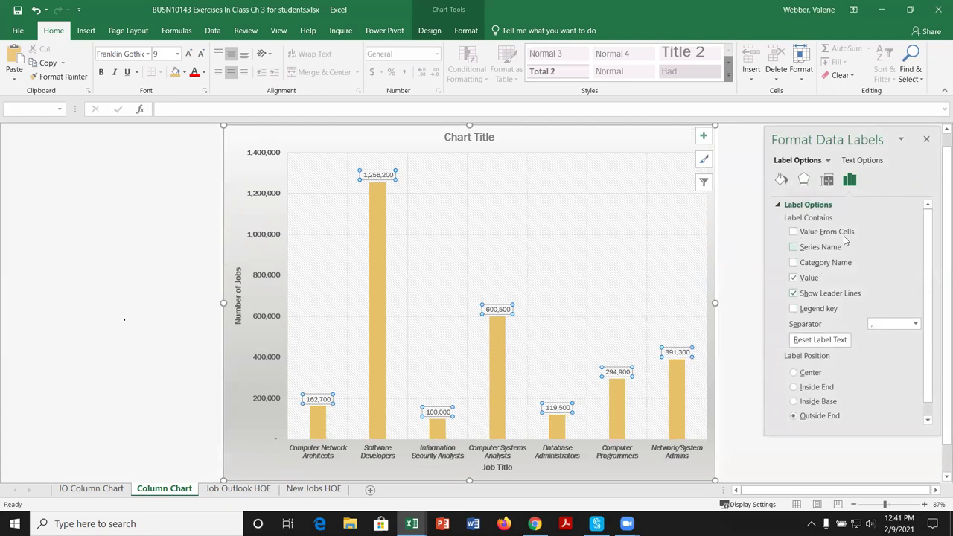
left_click_drag(929, 277, 934, 313)
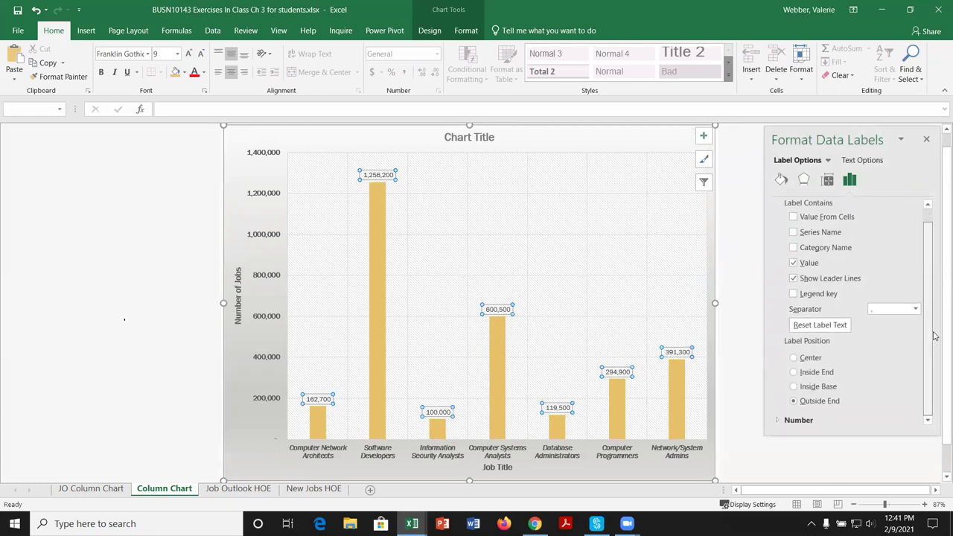
left_click(794, 358)
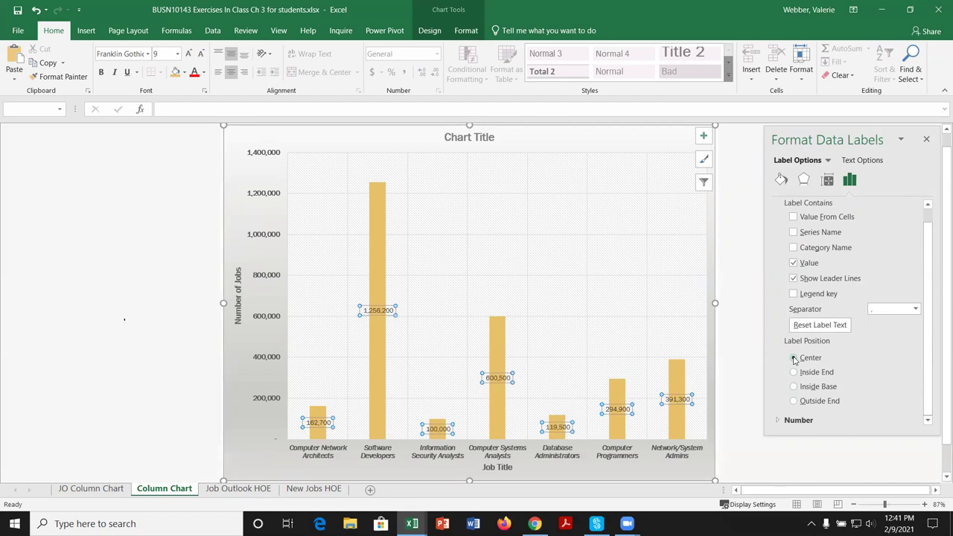
left_click(794, 401)
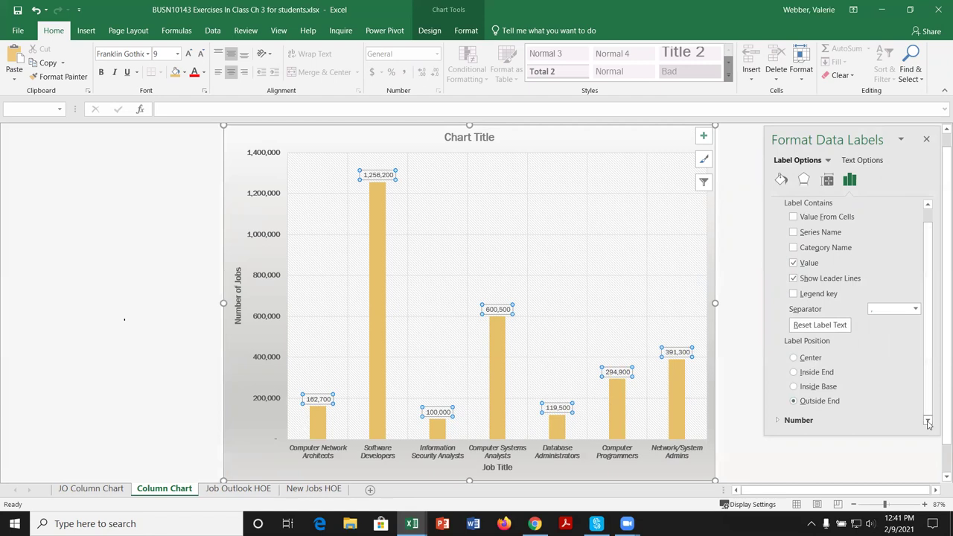
Step: Try the Currency number format on the data labels
left_click(777, 422)
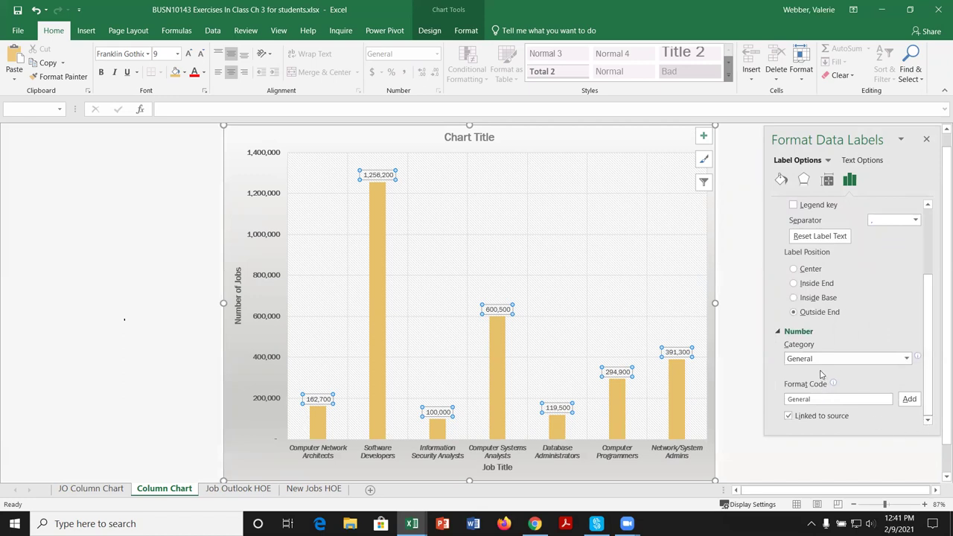
left_click(818, 360)
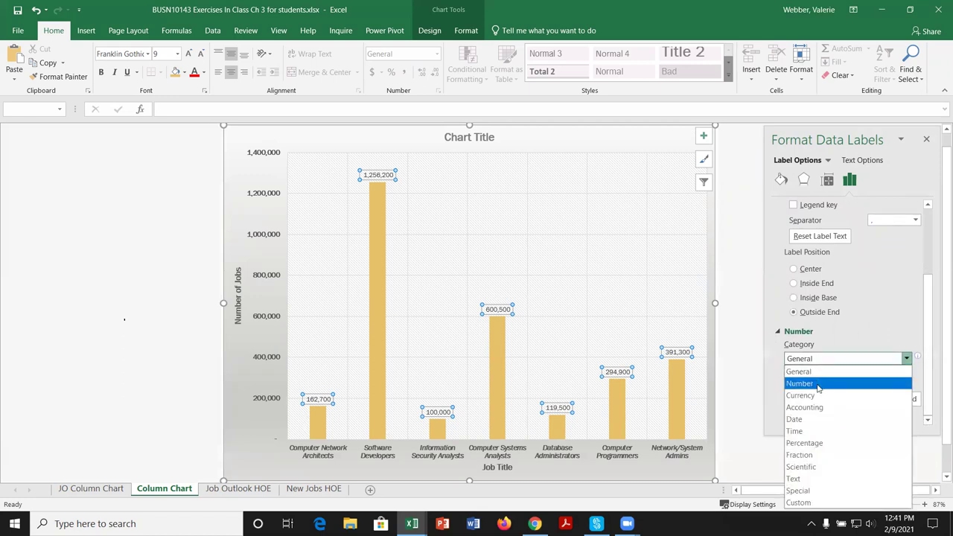
left_click(817, 396)
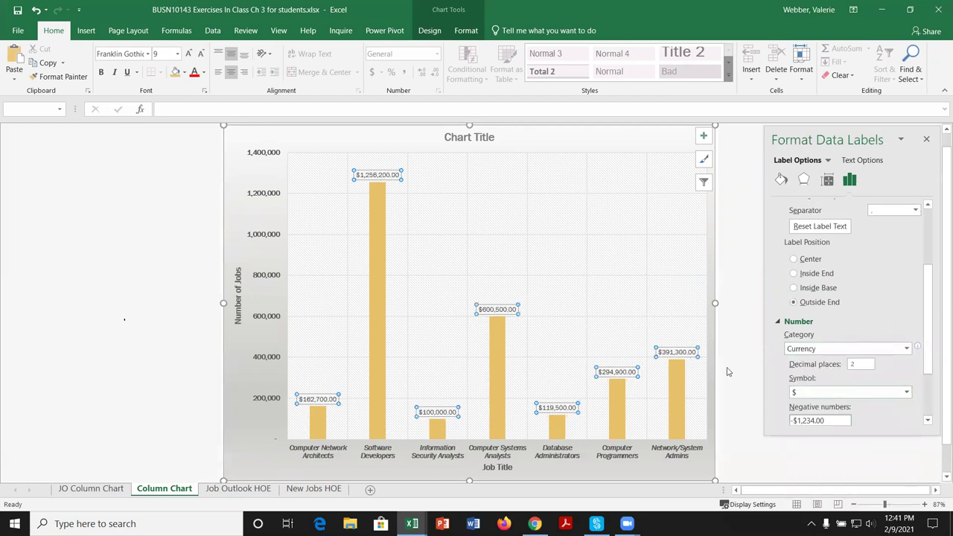
Step: Set the data labels' number category to General and close the label formatting options
left_click(909, 350)
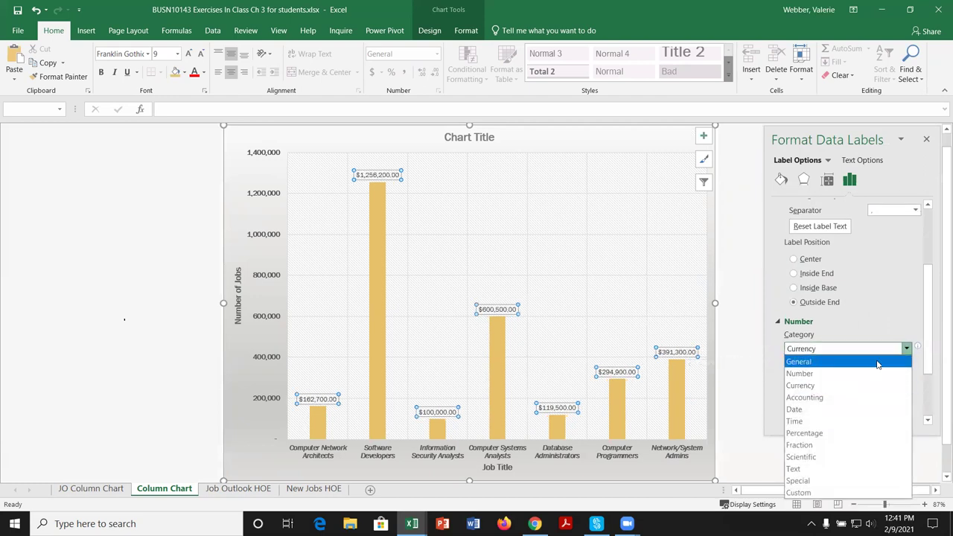
left_click(819, 362)
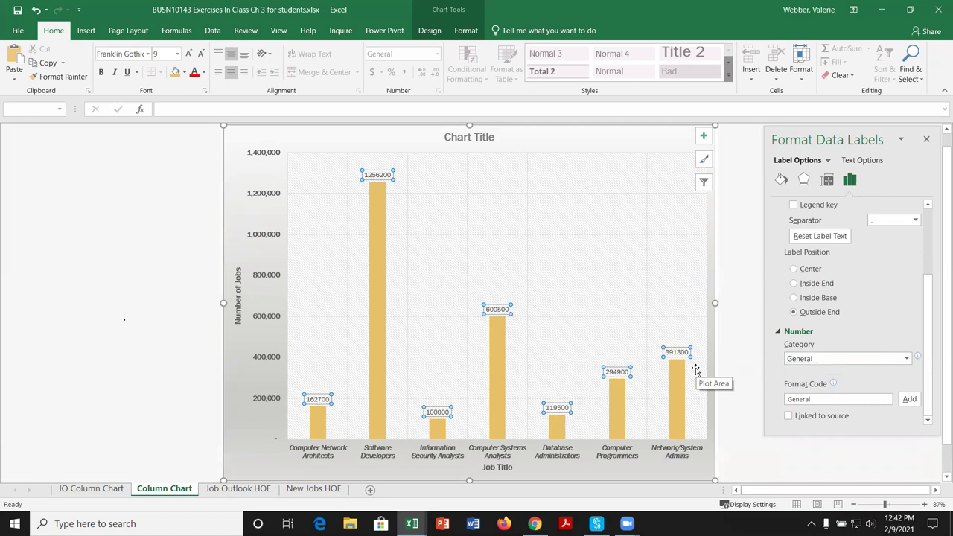
left_click(927, 142)
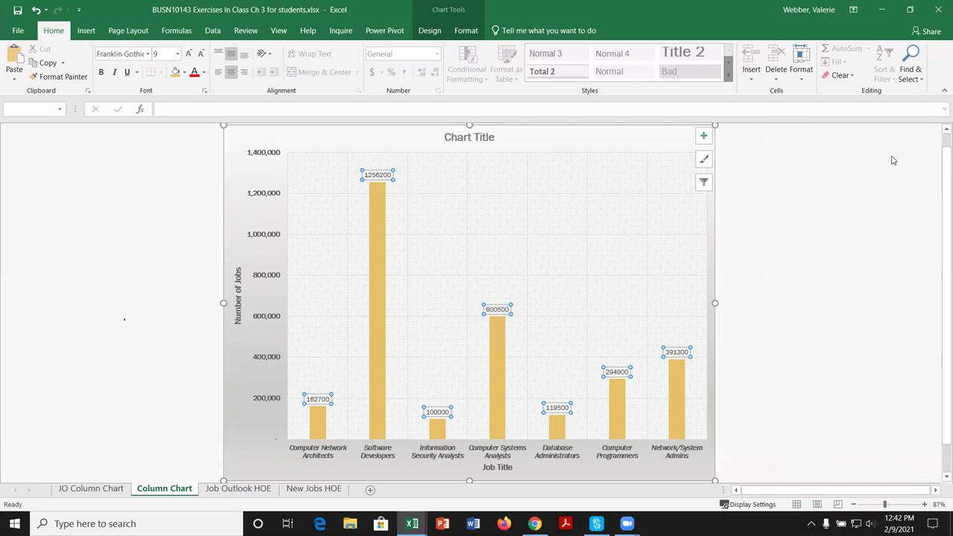
left_click(782, 445)
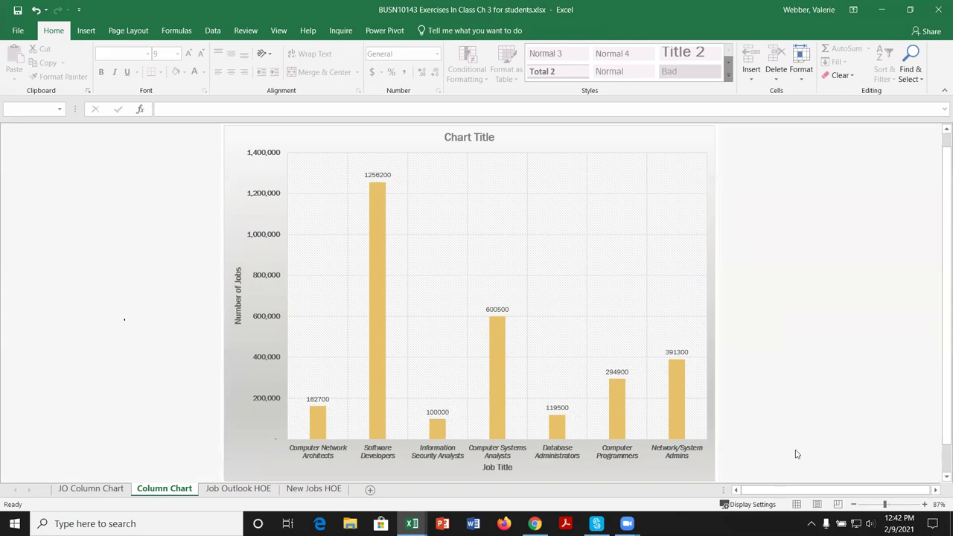
Step: Give only the Database Administrators column a solid green theme-color fill
left_click(557, 429)
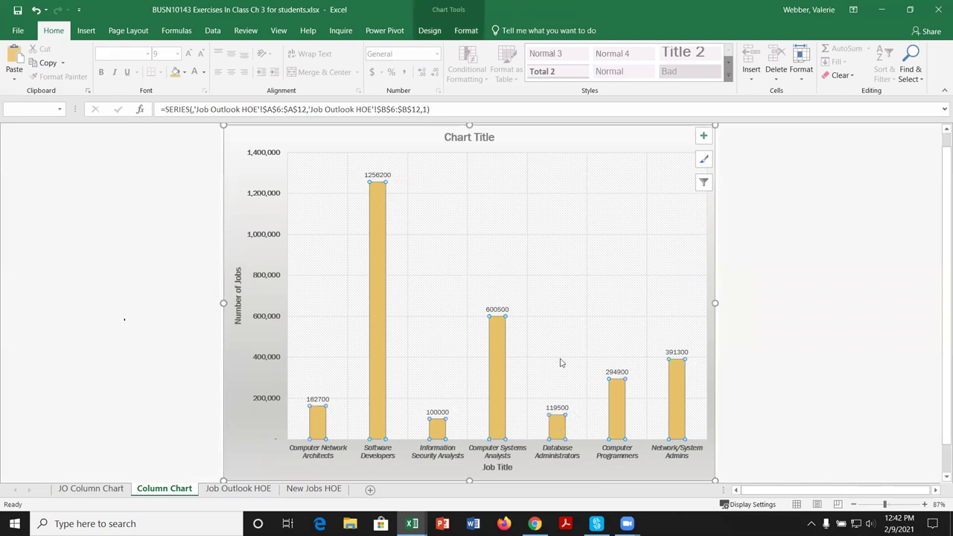
left_click(558, 431)
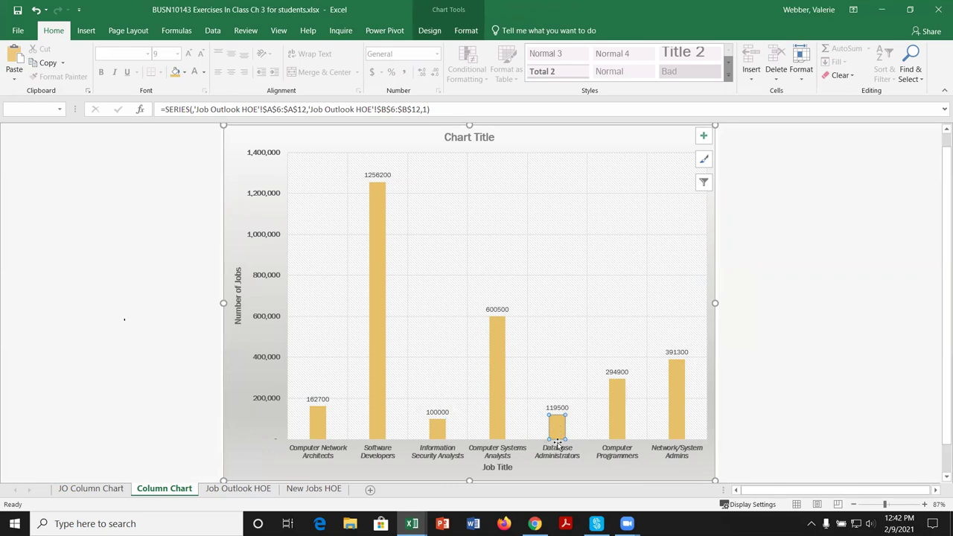
double_click(557, 430)
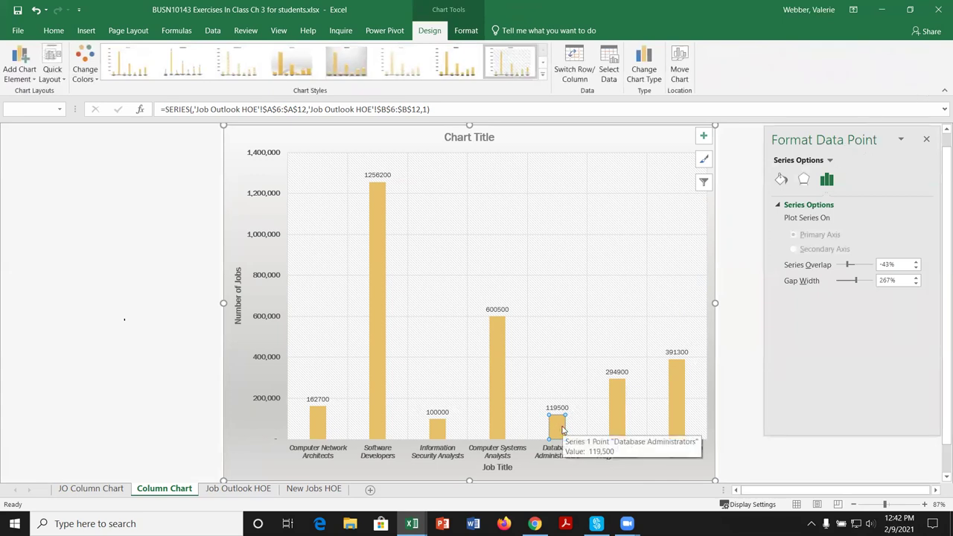
left_click(782, 183)
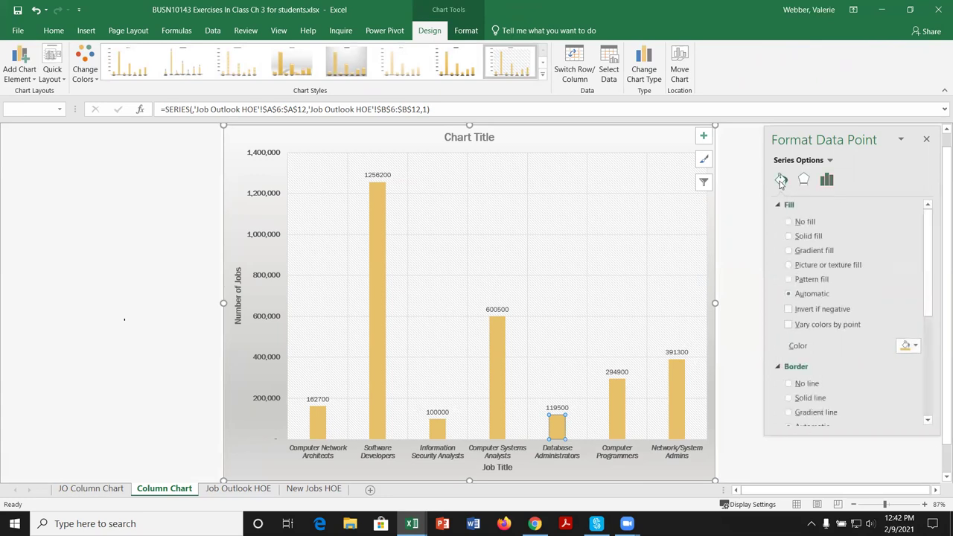
left_click(790, 236)
left_click(916, 347)
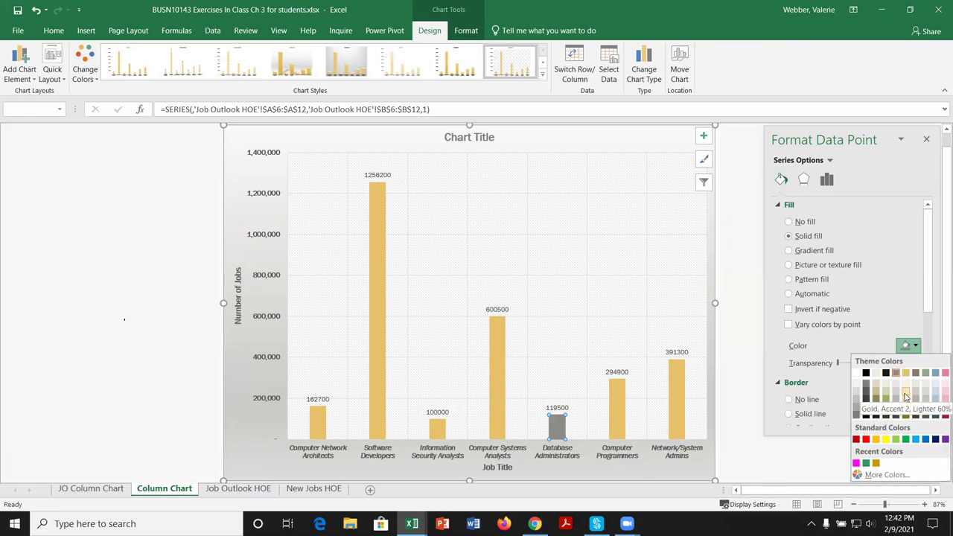
left_click(926, 383)
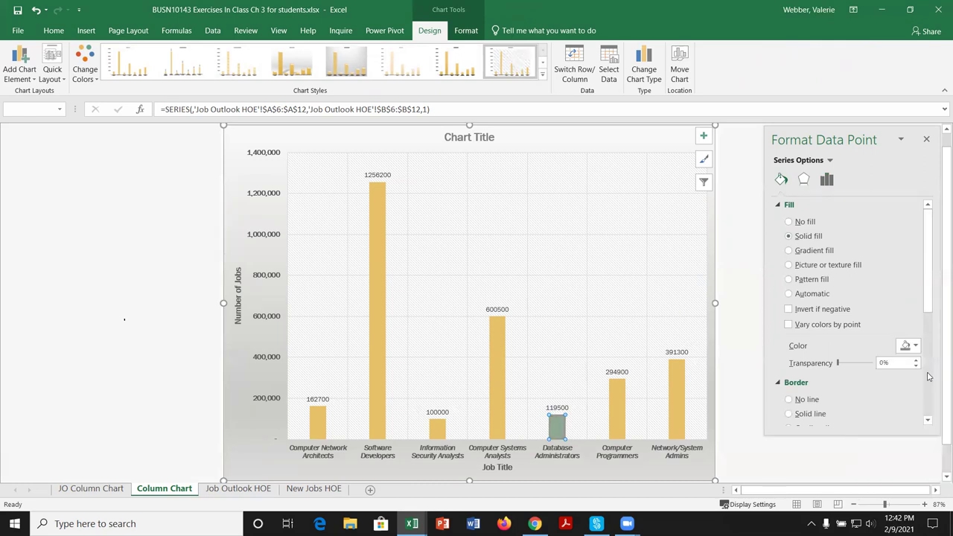
left_click(558, 465)
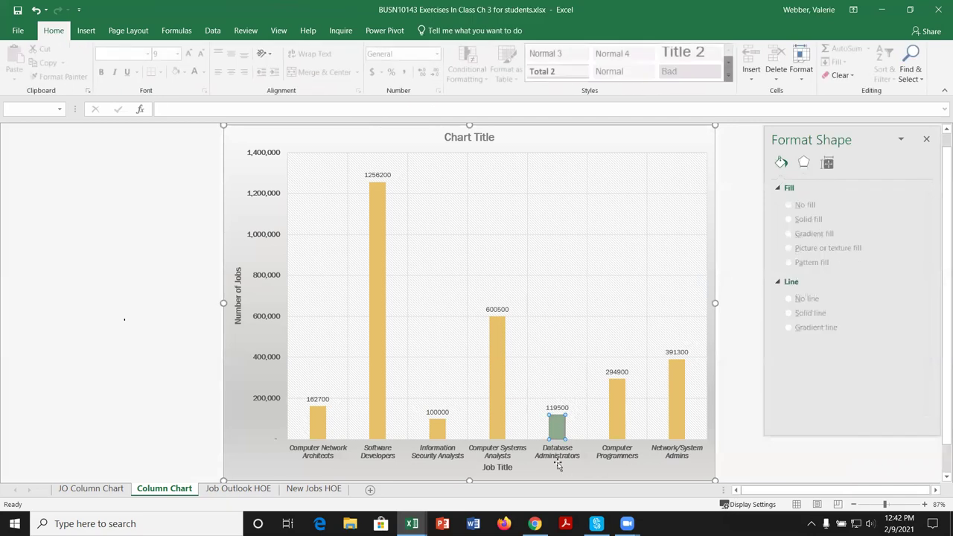
Step: Change only the Database Administrators column's data label to a data callout
mouse_move(558, 432)
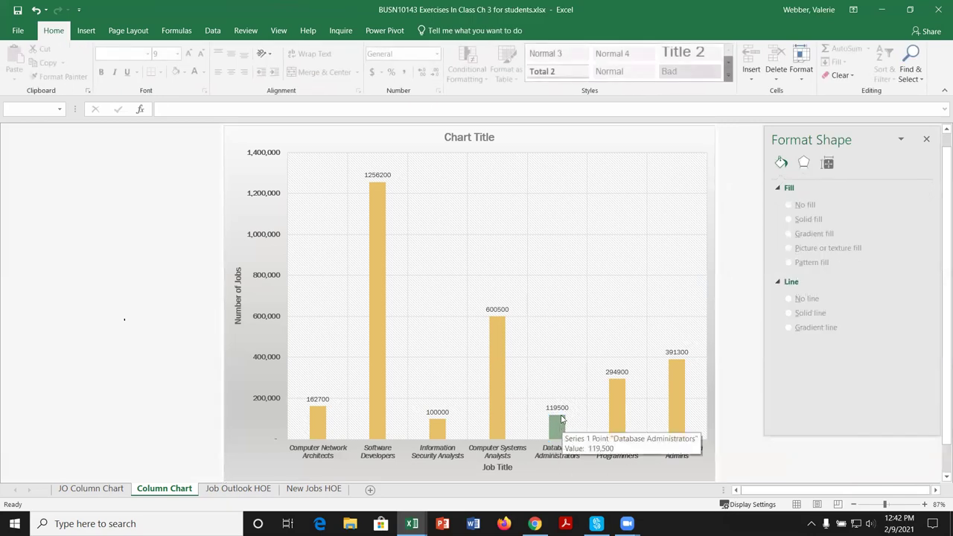
left_click(563, 410)
left_click(565, 411)
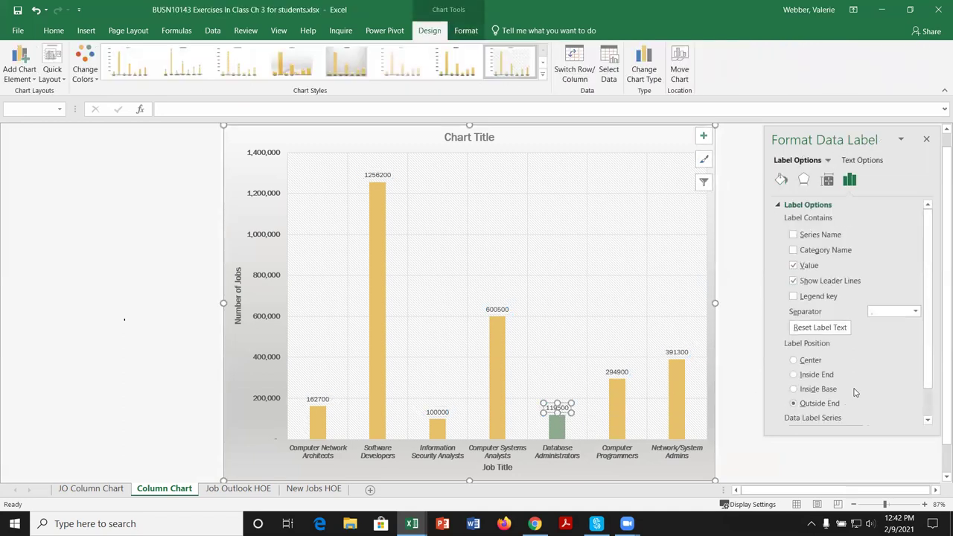
scroll(873, 397, "down", 1)
scroll(872, 396, "up", 1)
scroll(872, 397, "down", 1)
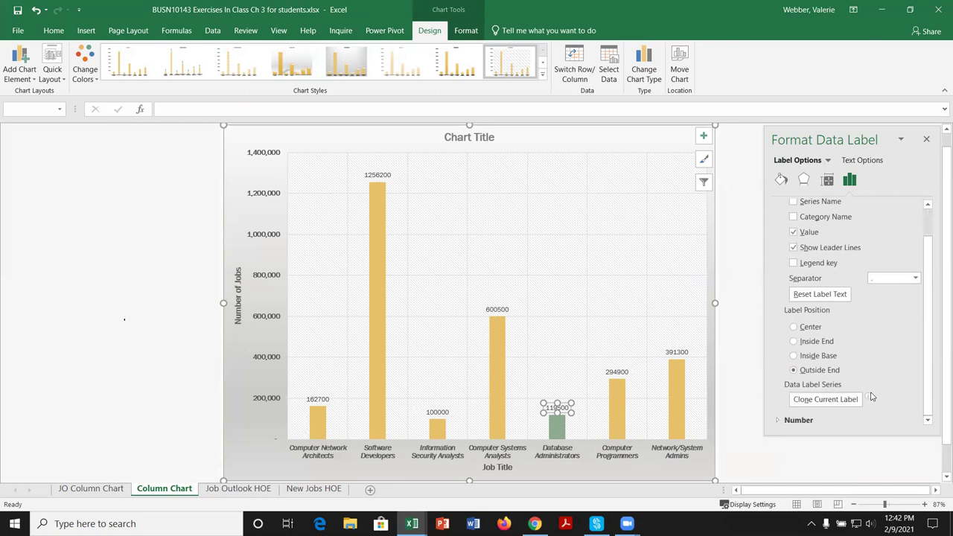
left_click(926, 141)
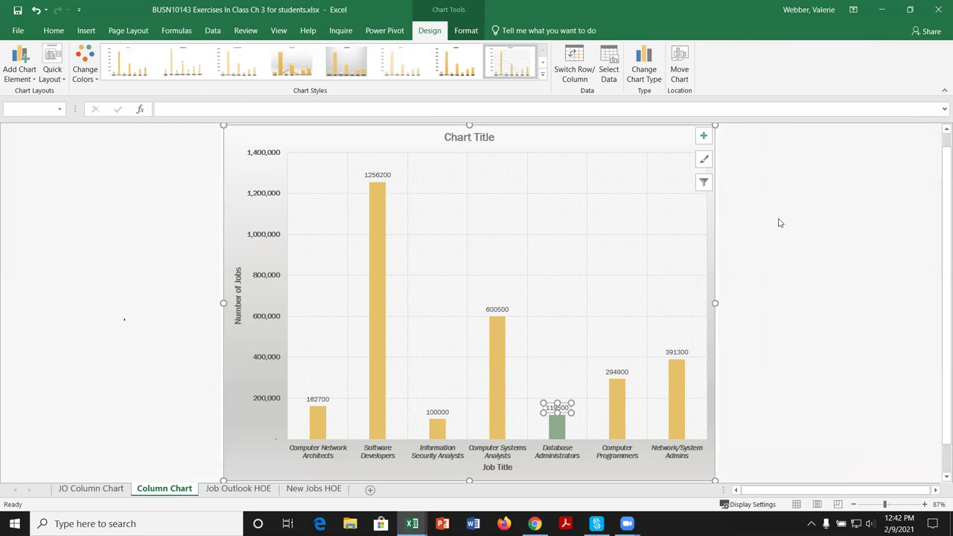
left_click(705, 137)
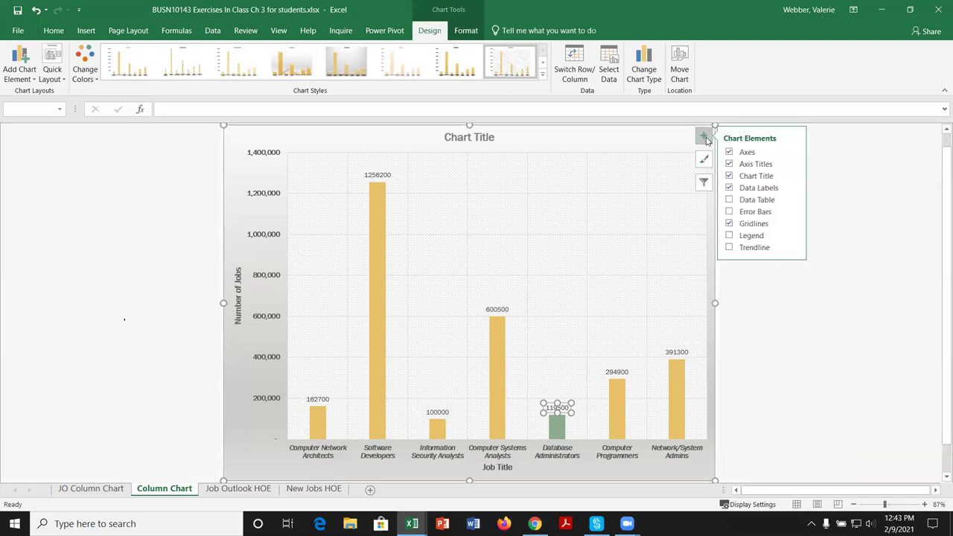
left_click(794, 189)
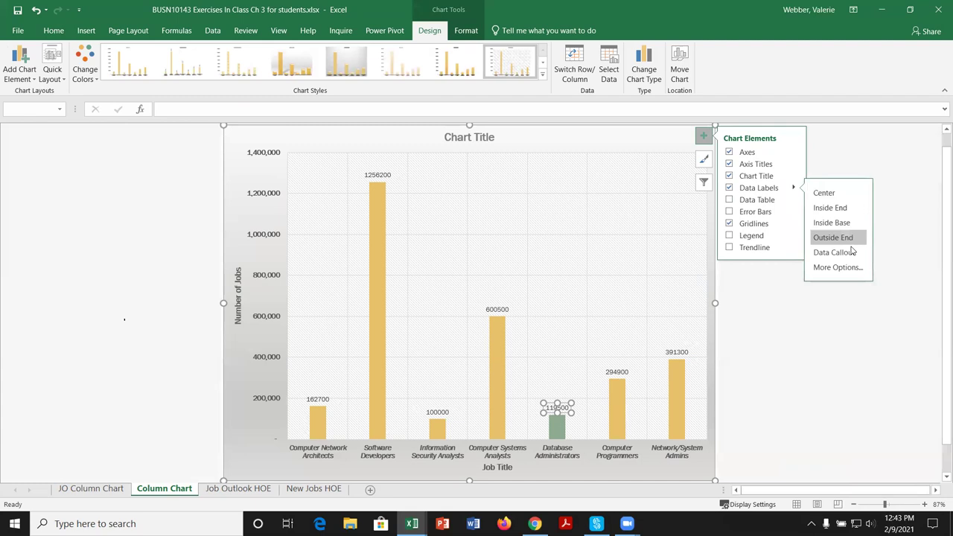
left_click(827, 403)
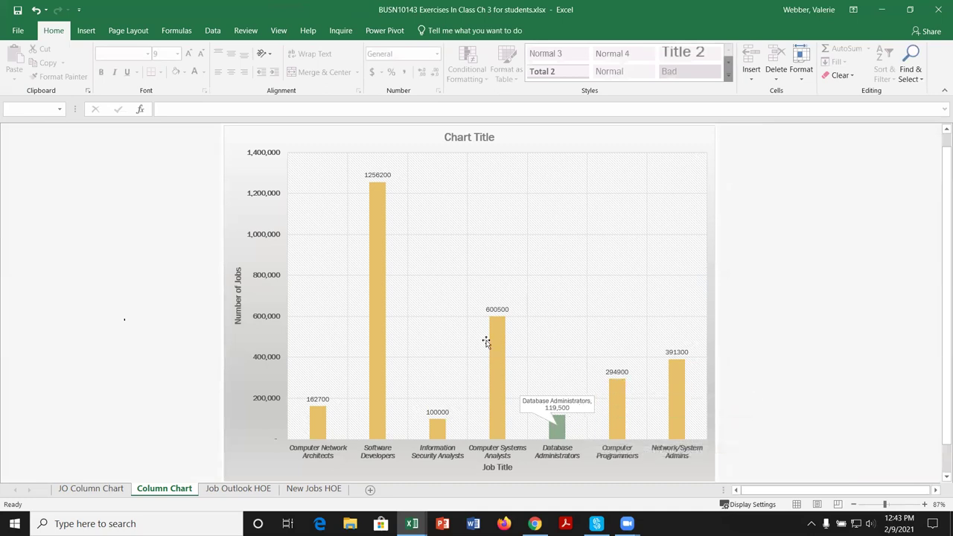
Step: Try turning the value and leader lines off and on again for the Database Administrators data label, and close its formatting options
left_click(562, 415)
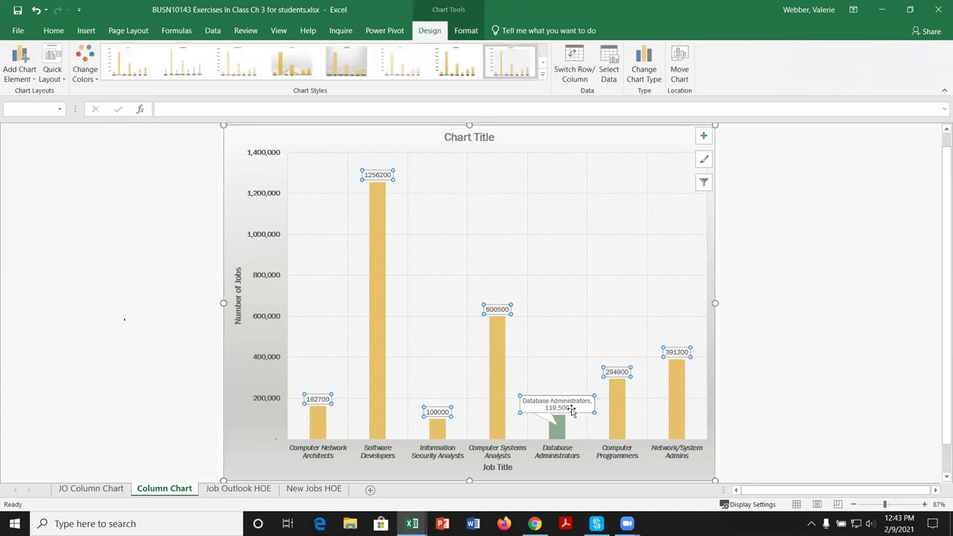
double_click(574, 408)
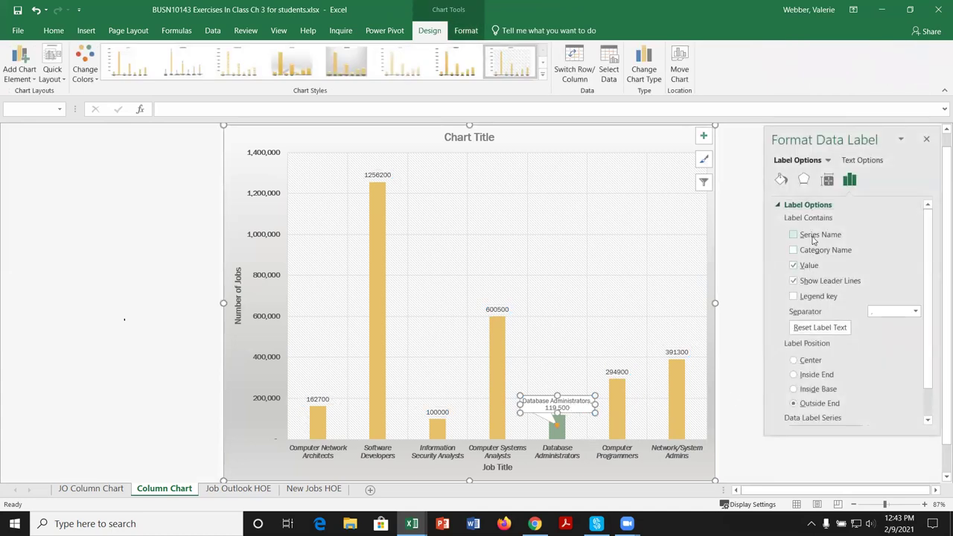
left_click(794, 266)
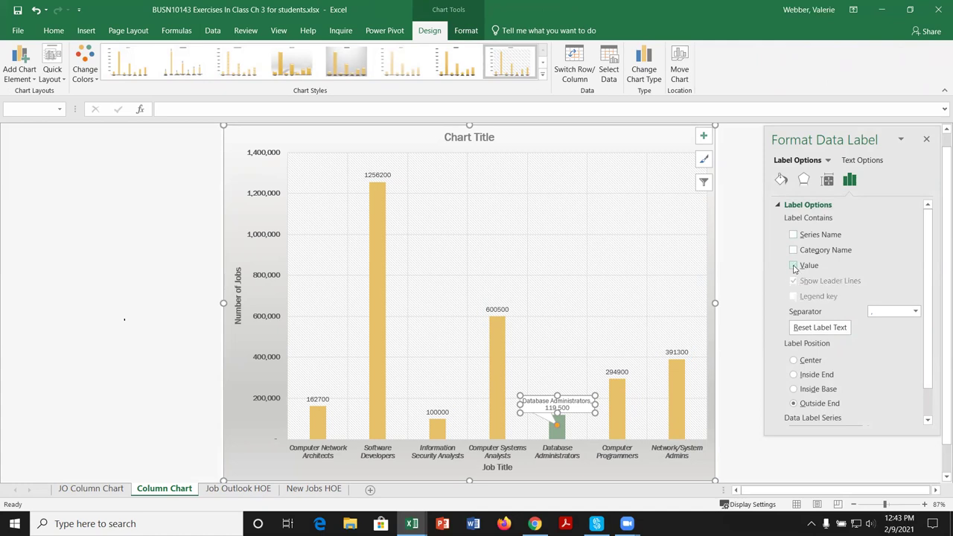
left_click(794, 266)
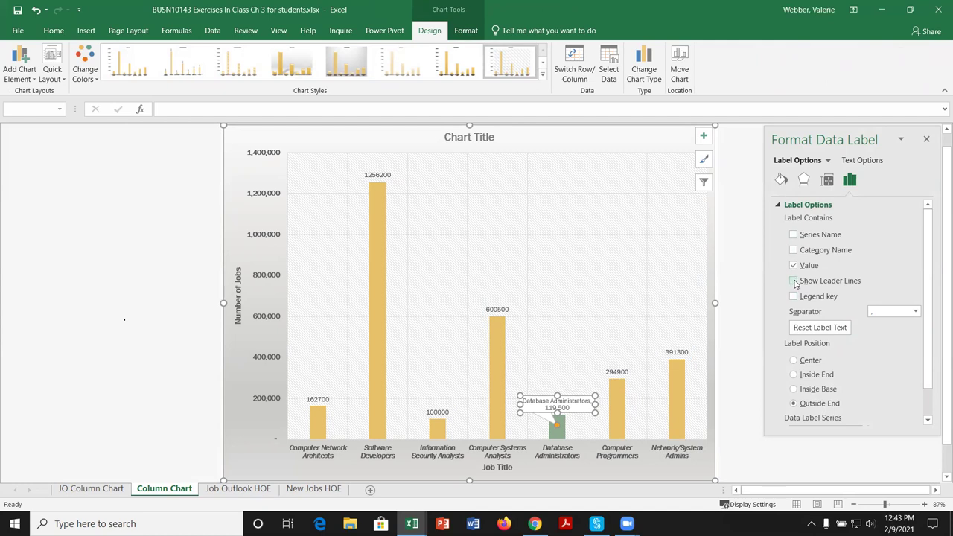
left_click(794, 281)
scroll(931, 403, "down", 2)
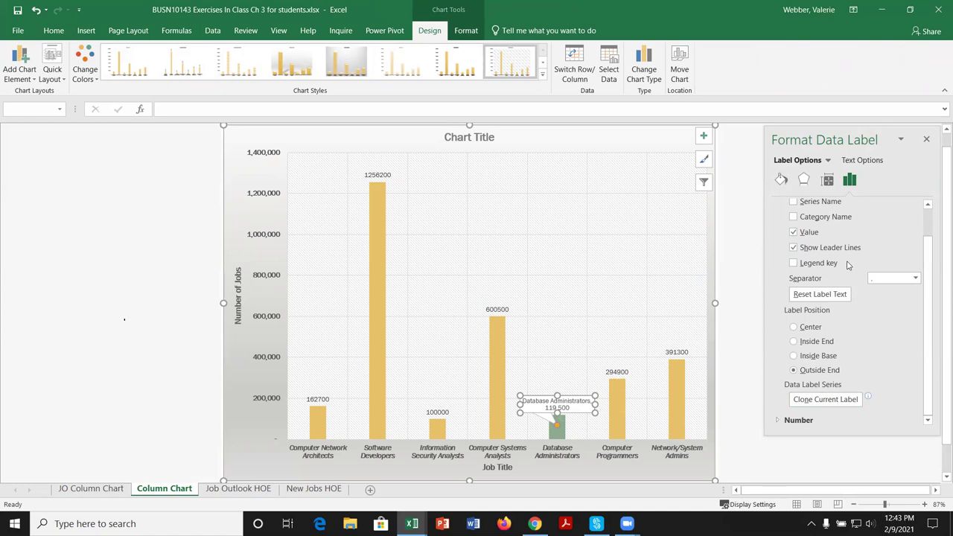
left_click(926, 139)
left_click(787, 287)
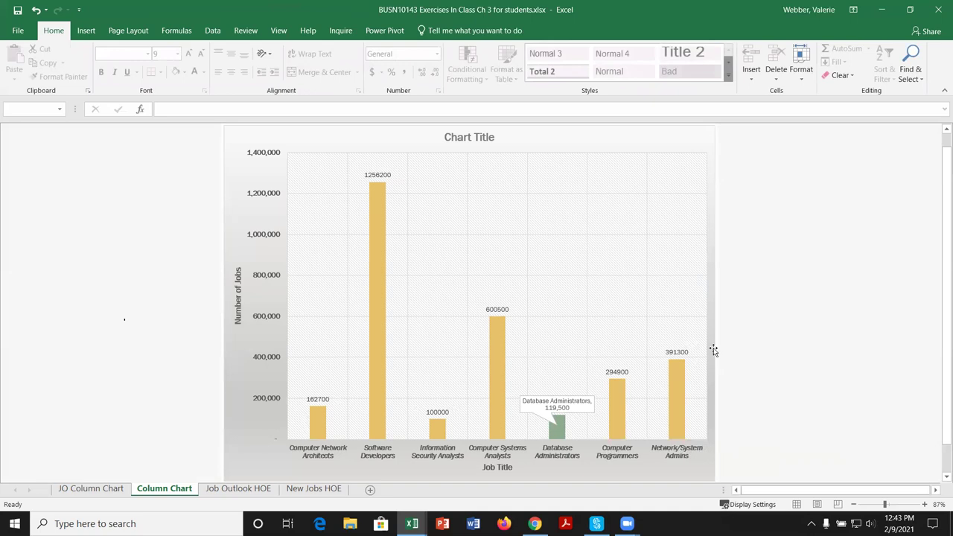
Step: Open the formatting options for the vertical axis and enlarge the pane to reveal more option groups
left_click(272, 236)
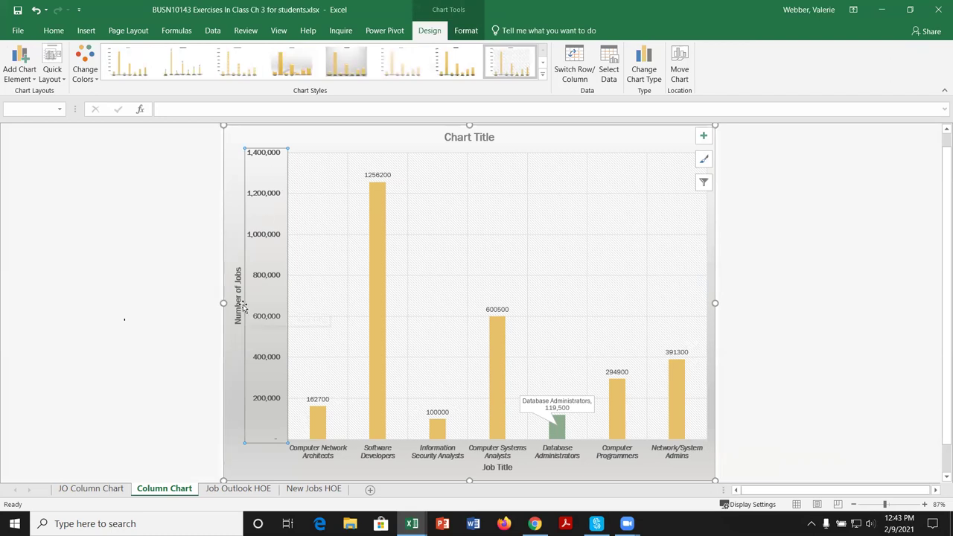
double_click(264, 236)
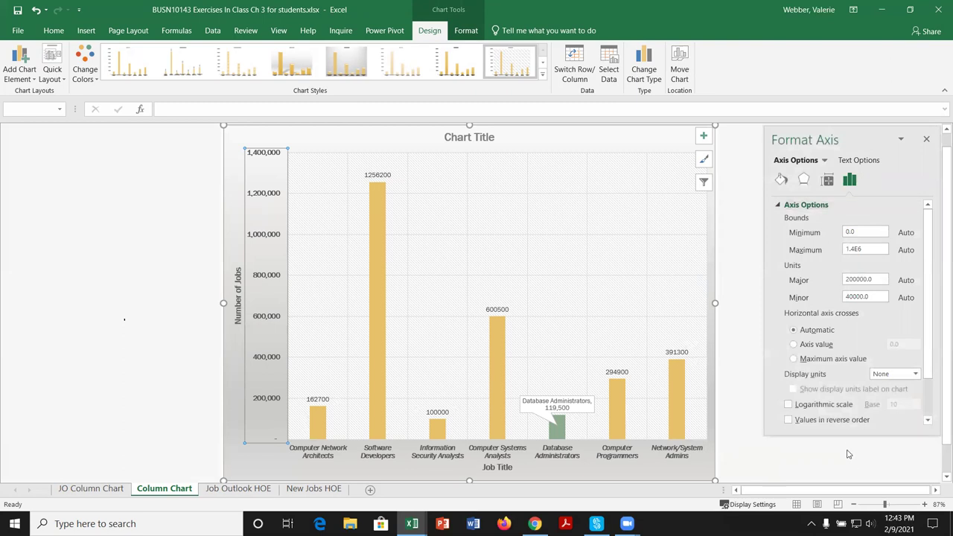
left_click_drag(848, 434, 855, 485)
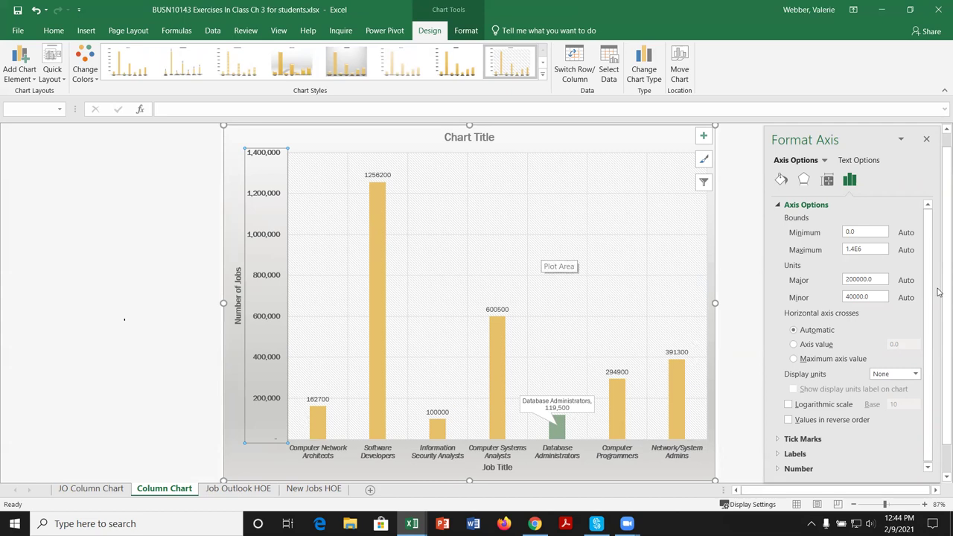
Step: Try a vertical axis maximum of 1.6E6, followed by a maximum of 1.3E6 with a minimum of -100000
left_click(854, 249)
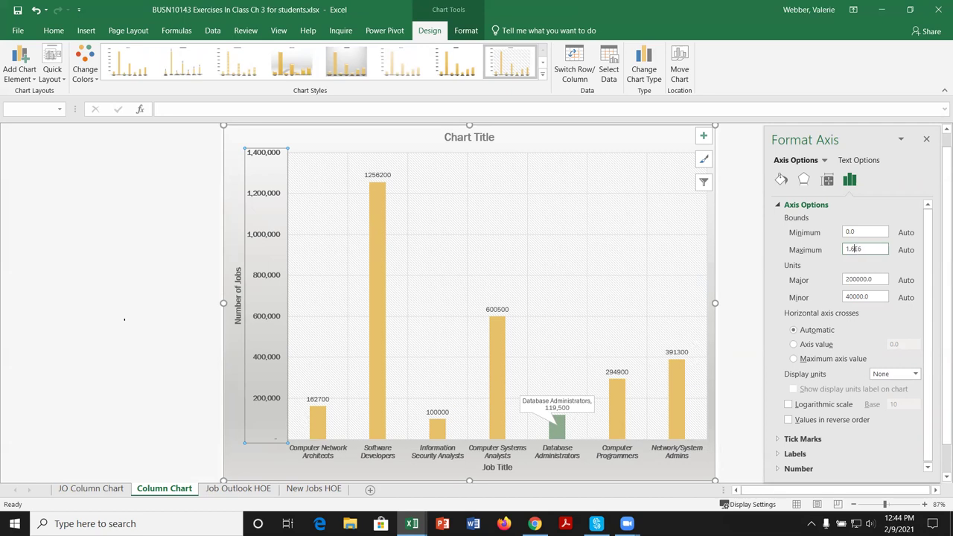
left_click(866, 231)
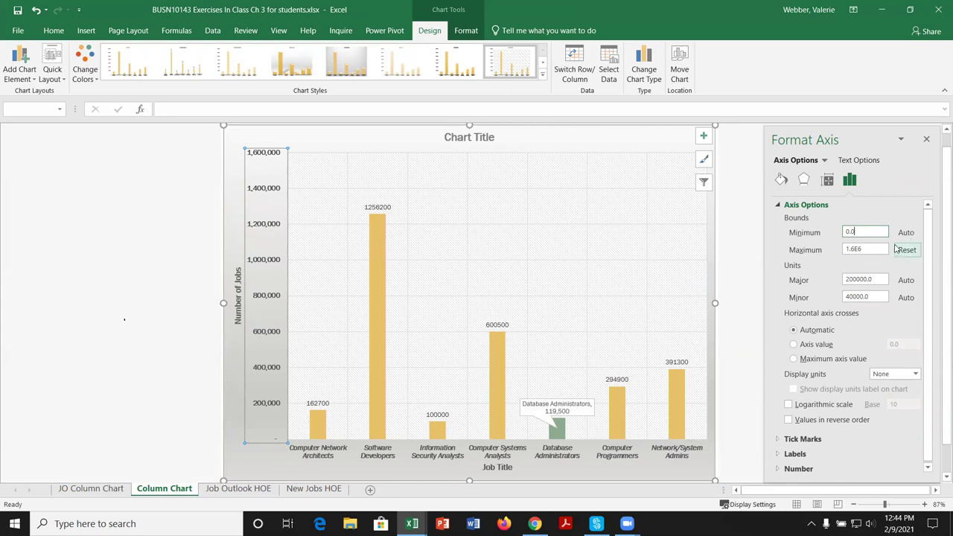
left_click(854, 249)
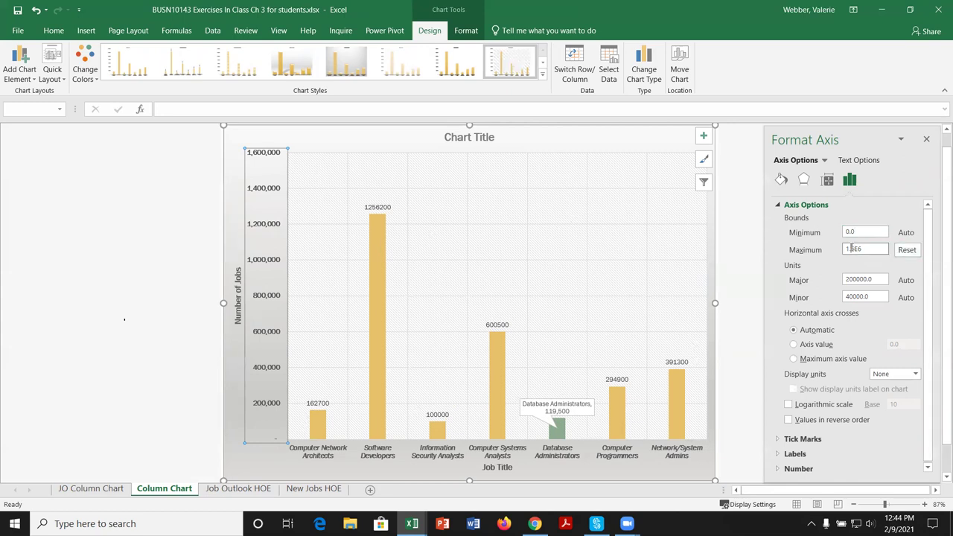
left_click(850, 251)
type("3")
left_click(849, 231)
type("-10000")
key("Return")
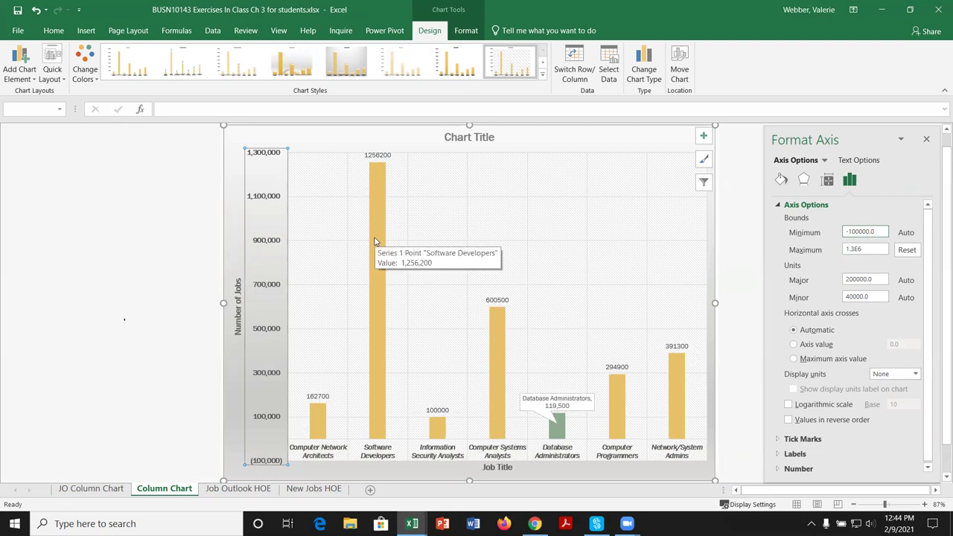
Step: Return the vertical axis bounds to 0.0 and 1.4E6, and reset the maximum to automatic
left_click(853, 249)
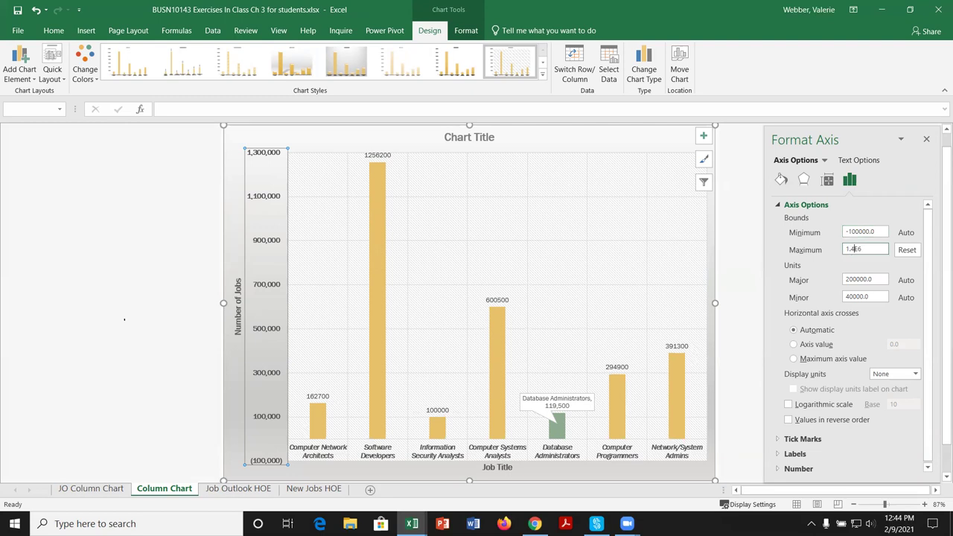
key("Return")
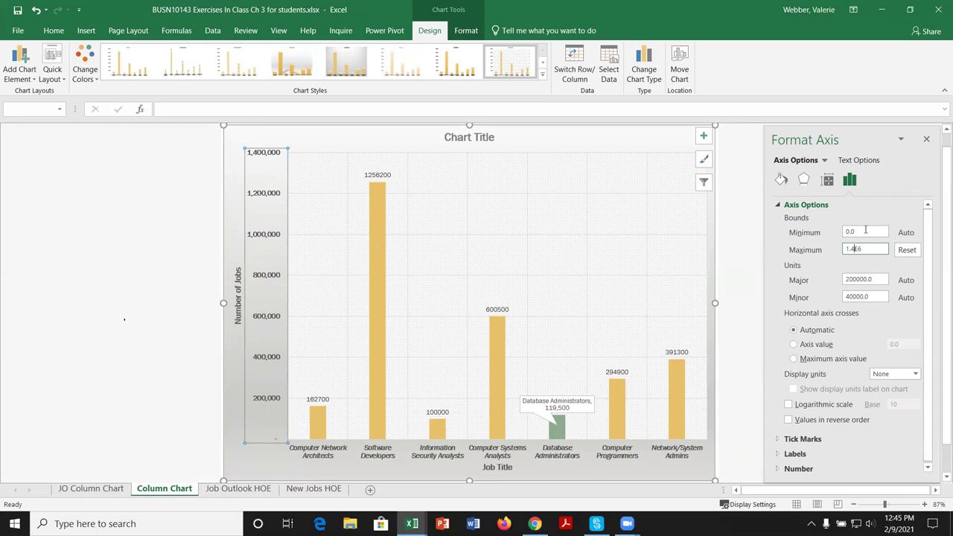
left_click(908, 251)
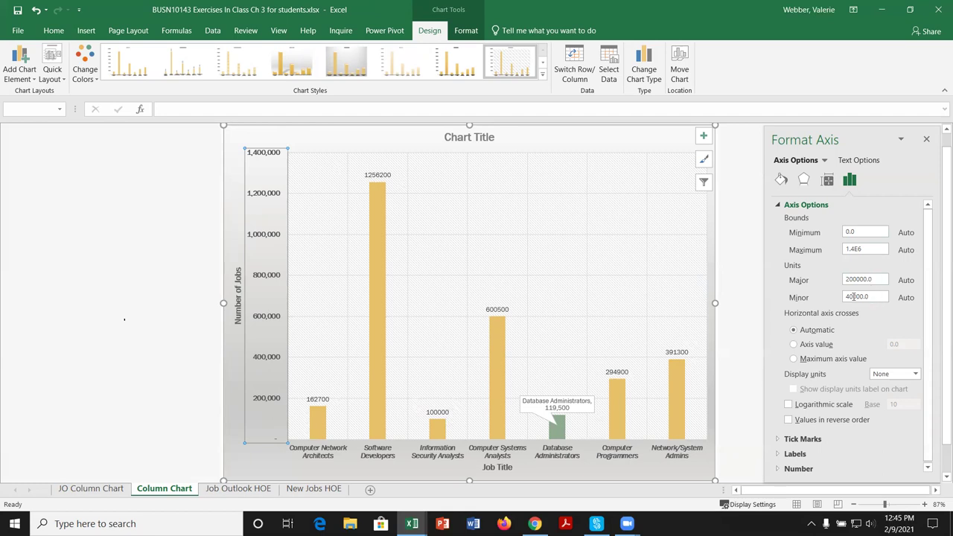
Step: Set the vertical axis's major unit to 500000, leaving the minor unit automatic
left_click(848, 279)
key("BackSpace")
left_click(877, 298)
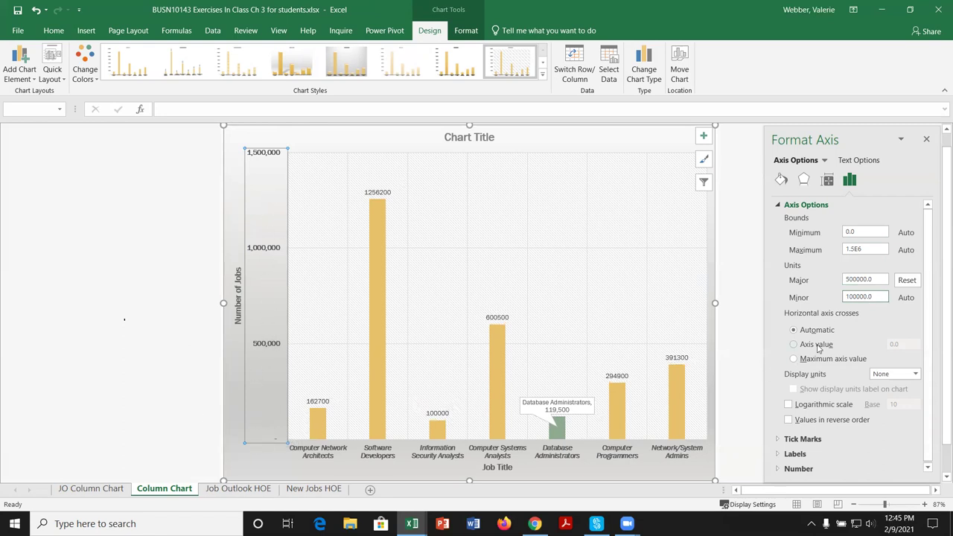
left_click_drag(875, 297, 842, 296)
Step: Open the list of chart elements to reach the gridlines options
left_click(703, 137)
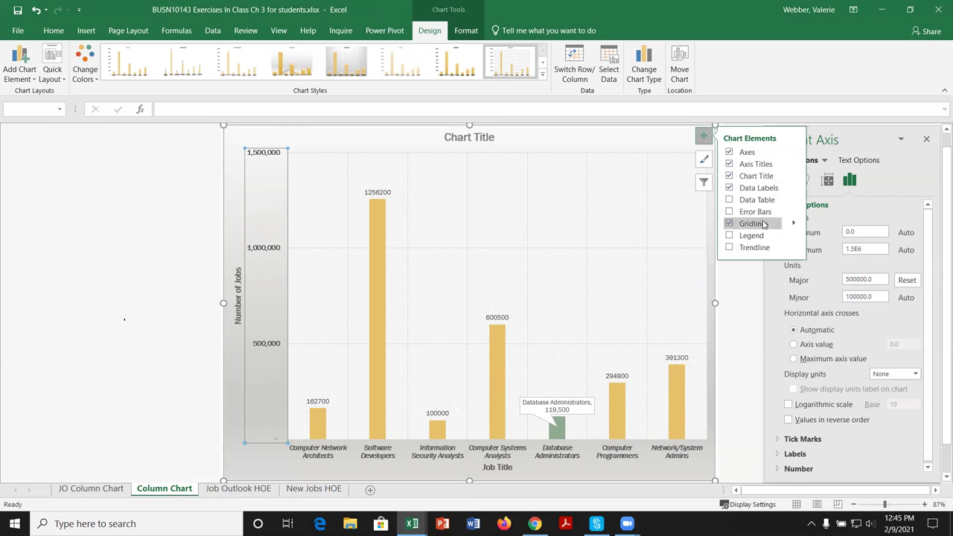
Step: Try adding primary minor horizontal gridlines to the column chart, and turn them off again
left_click(794, 224)
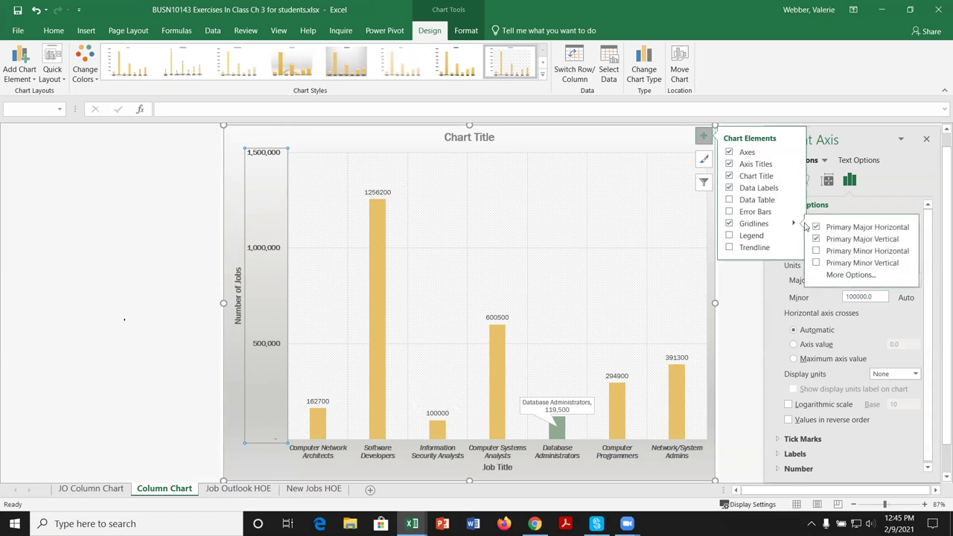
left_click(851, 251)
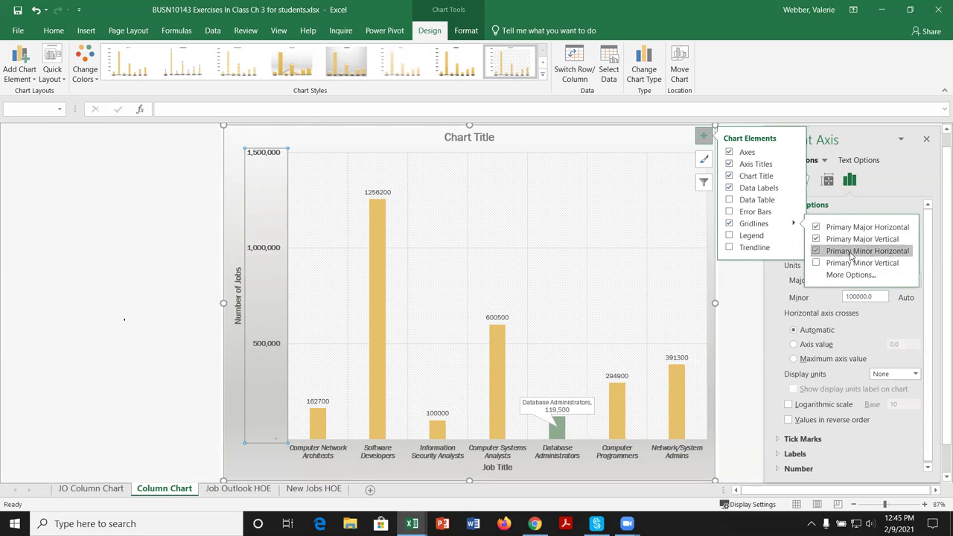
left_click(817, 252)
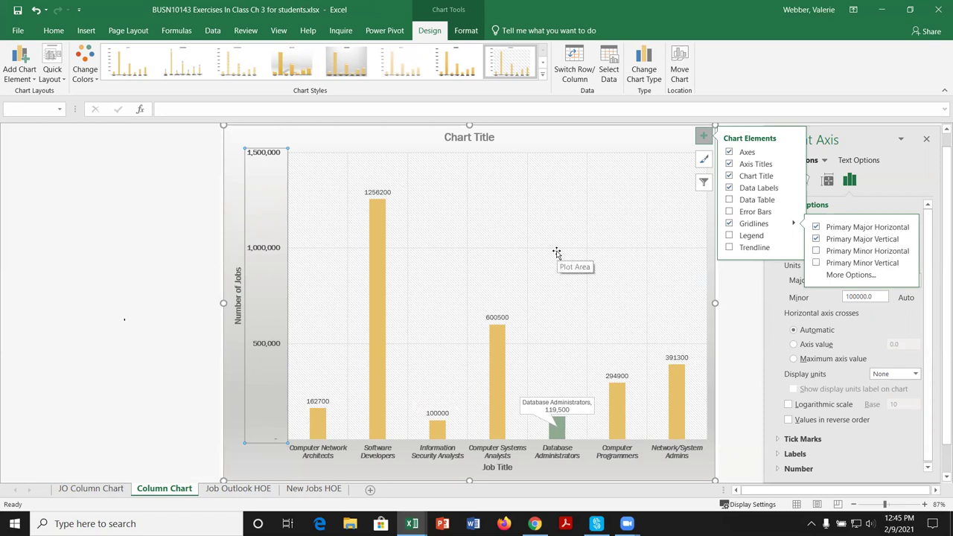
left_click(734, 298)
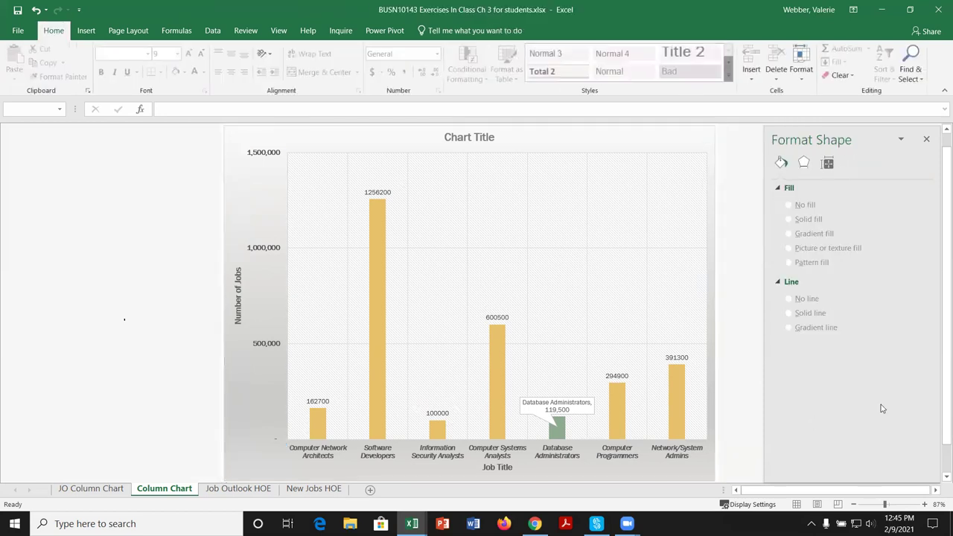
Step: Set the minor tick mark type of the chart's vertical axis to Outside
left_click(266, 249)
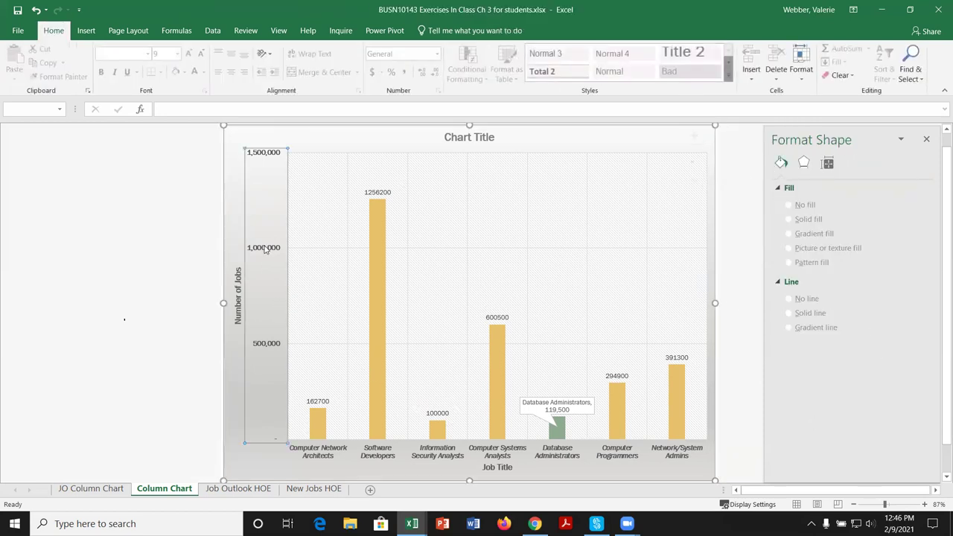
left_click(778, 438)
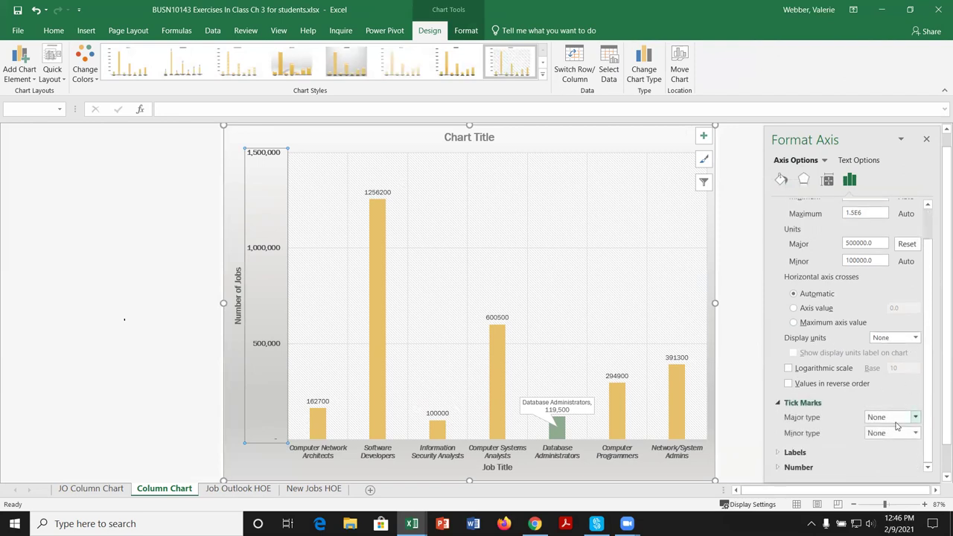
left_click(916, 433)
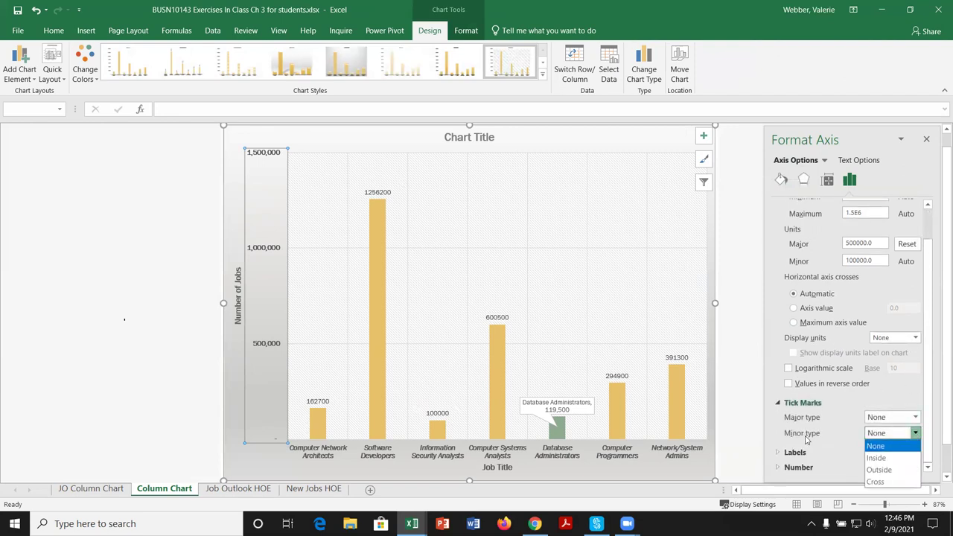
left_click(880, 470)
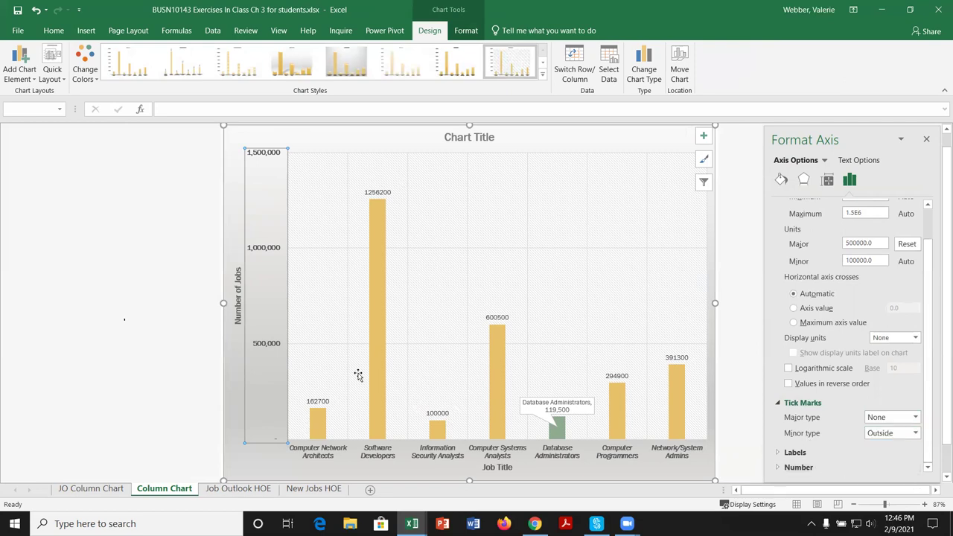
Step: Set the chart's plot area to No fill
left_click(548, 218)
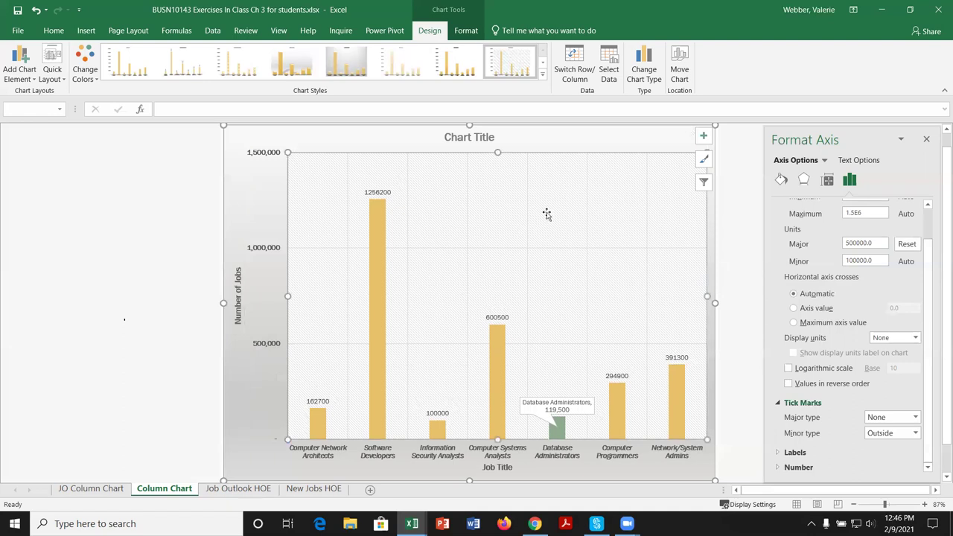
left_click(781, 179)
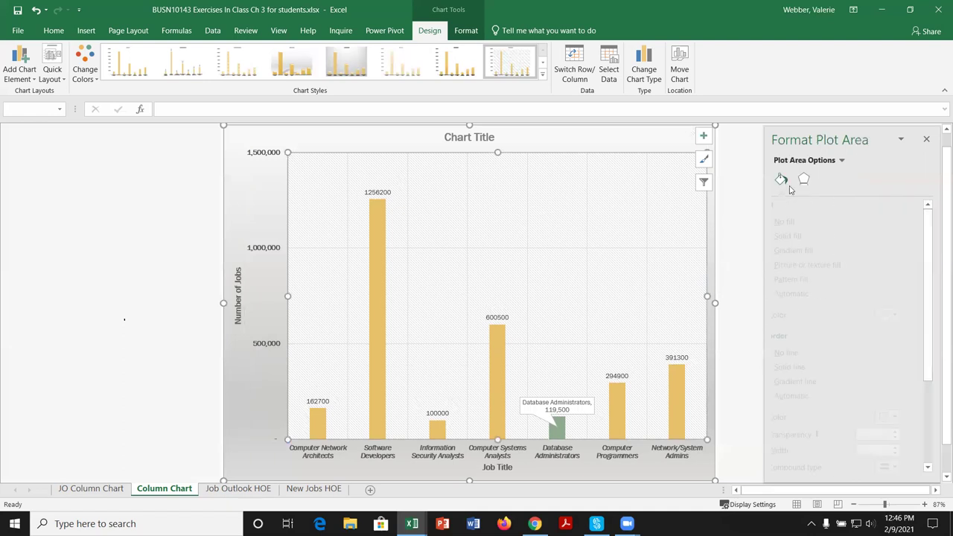
left_click(791, 222)
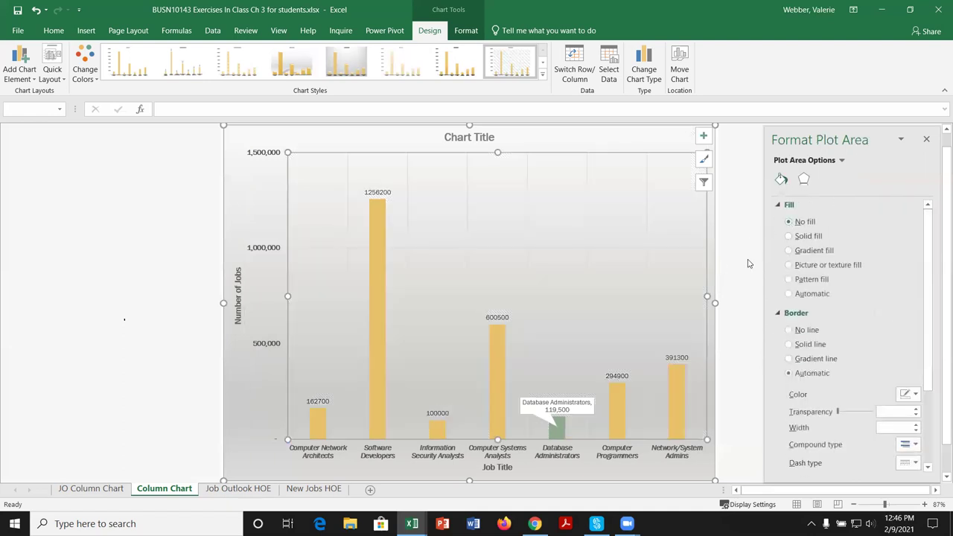
left_click(747, 251)
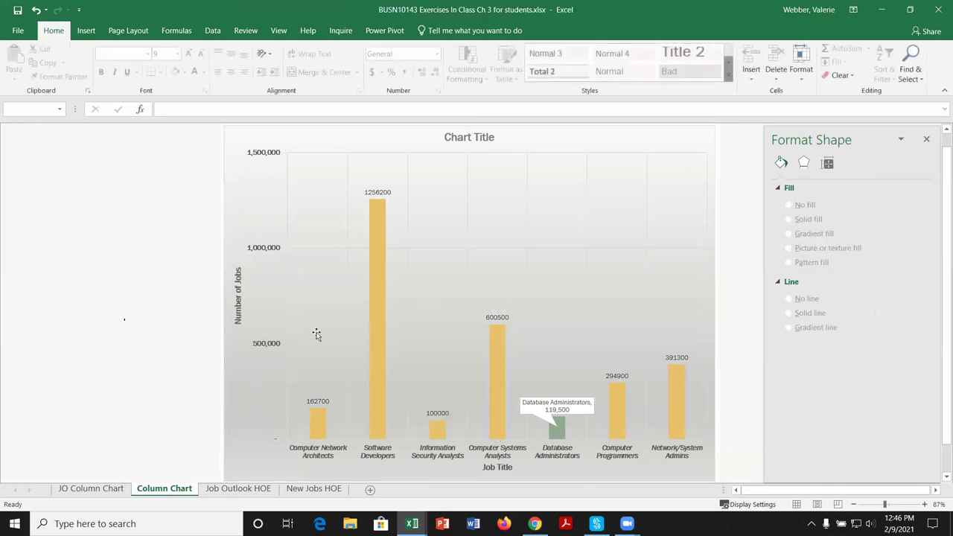
Step: Set the background of the whole chart area to No fill
left_click(664, 139)
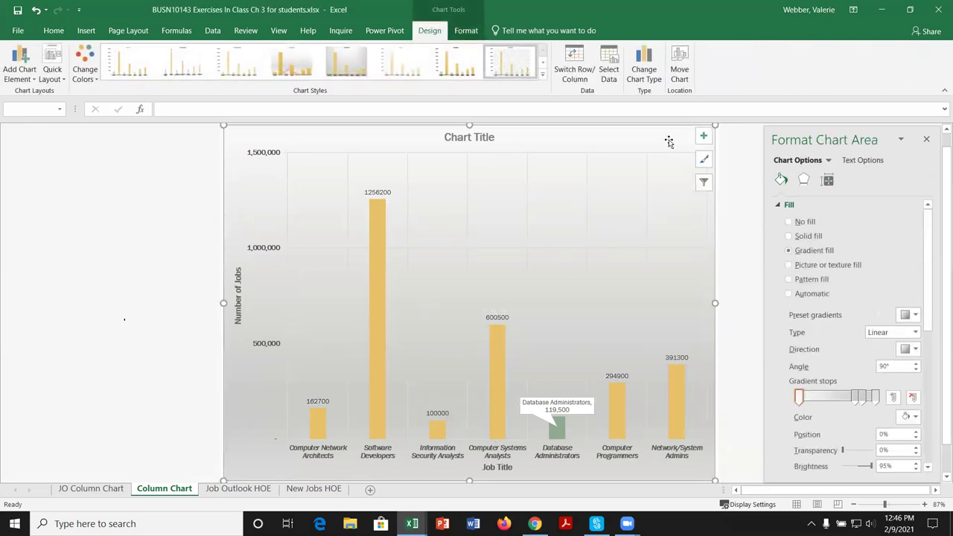
left_click(789, 223)
left_click(747, 219)
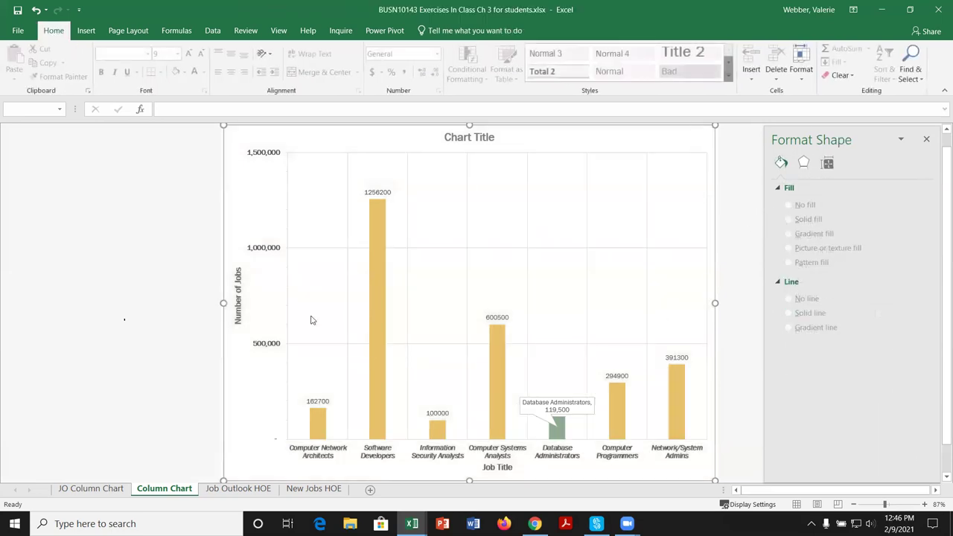
Step: Reset the major unit of the chart's vertical axis to its automatic value
mouse_move(317, 418)
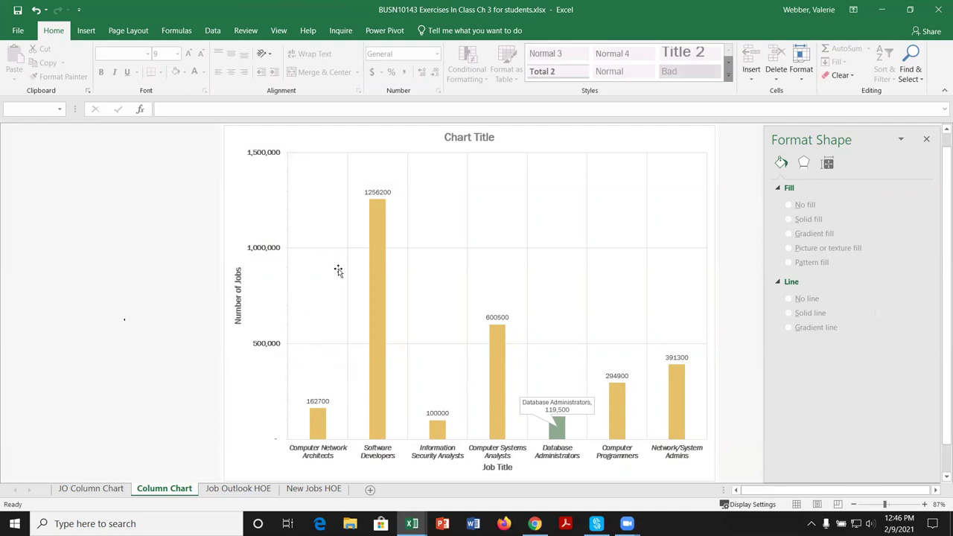
left_click(271, 252)
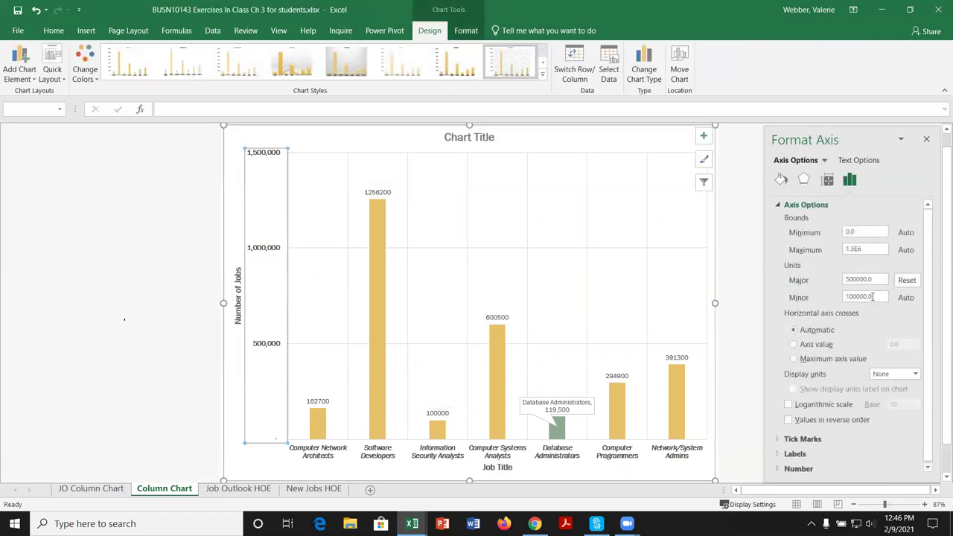
left_click(907, 281)
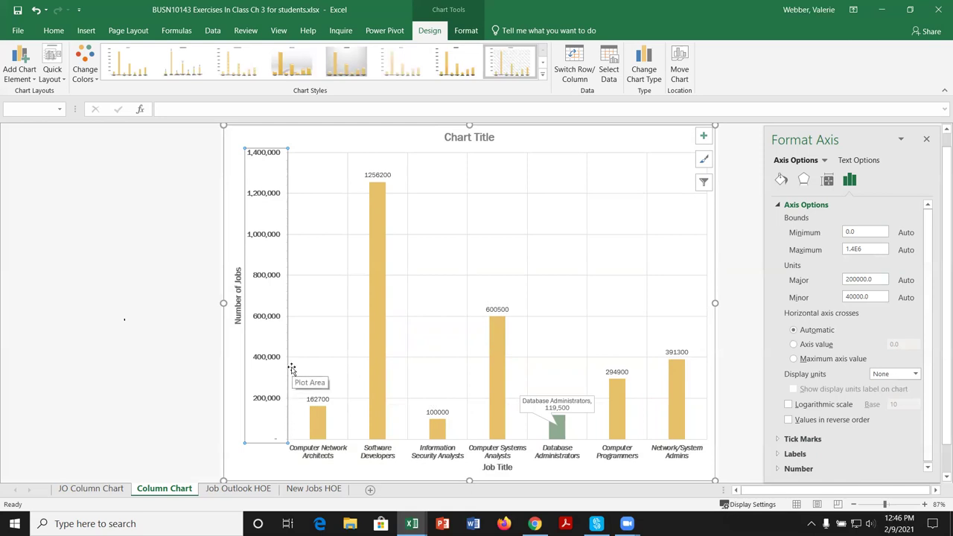
Step: Try the High and Low label positions on the vertical axis, and restore Next to Axis
left_click(833, 440)
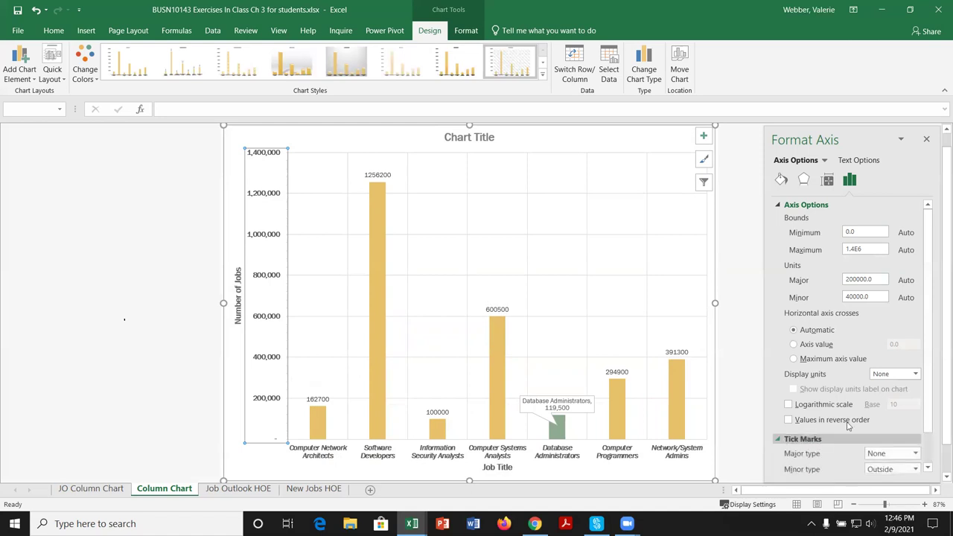
scroll(849, 425, "down", 2)
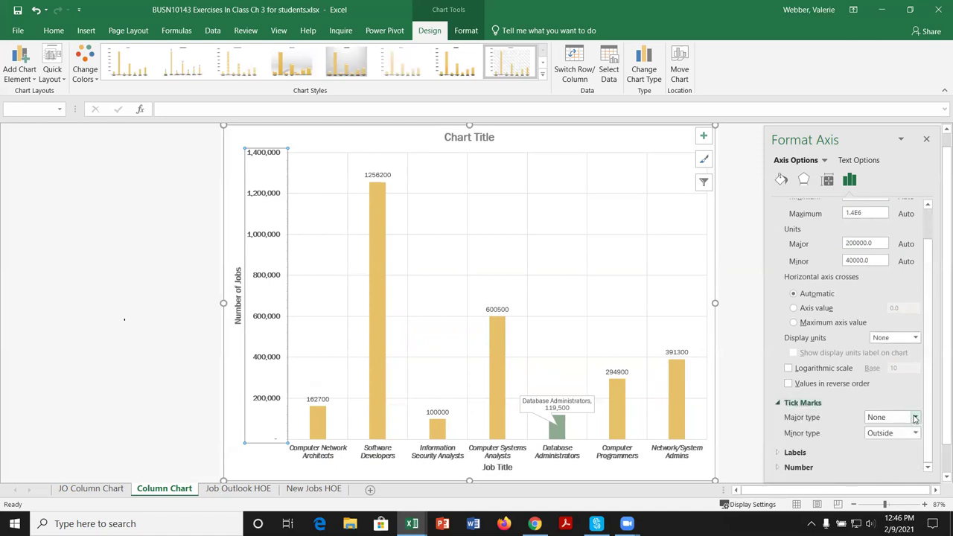
left_click(864, 452)
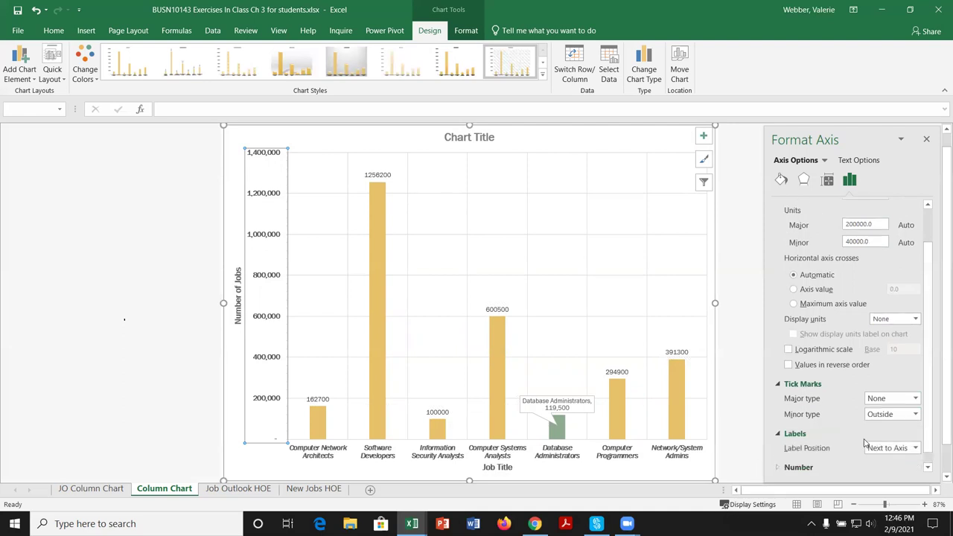
left_click(916, 448)
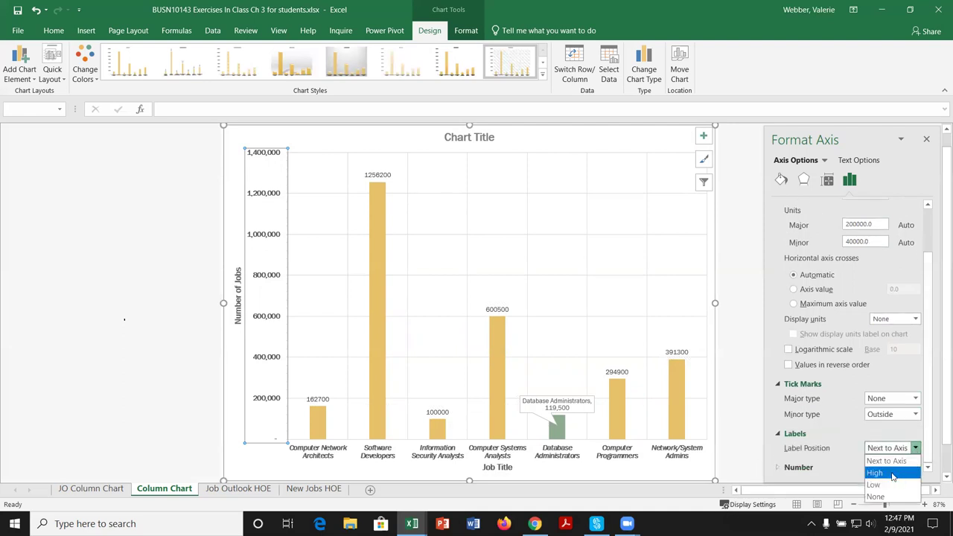
left_click(876, 473)
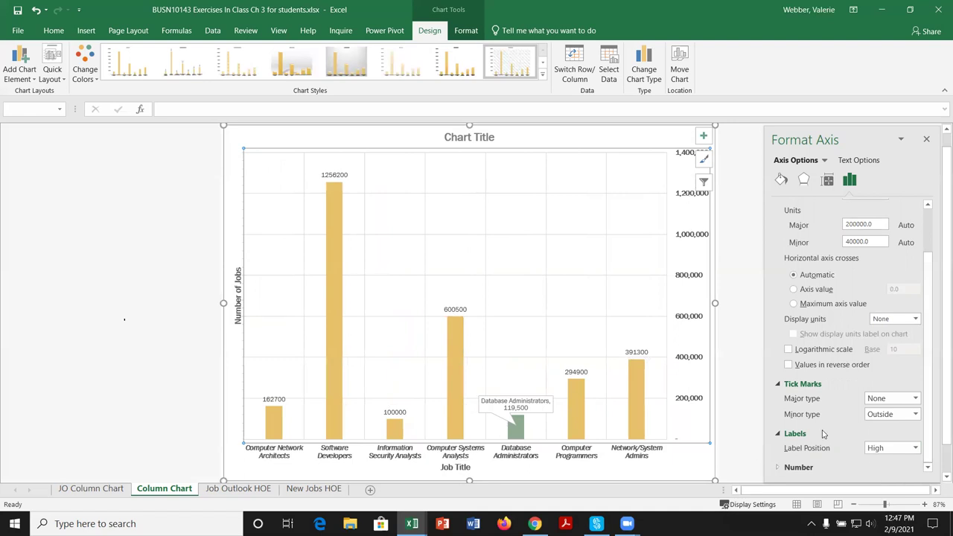
left_click(916, 448)
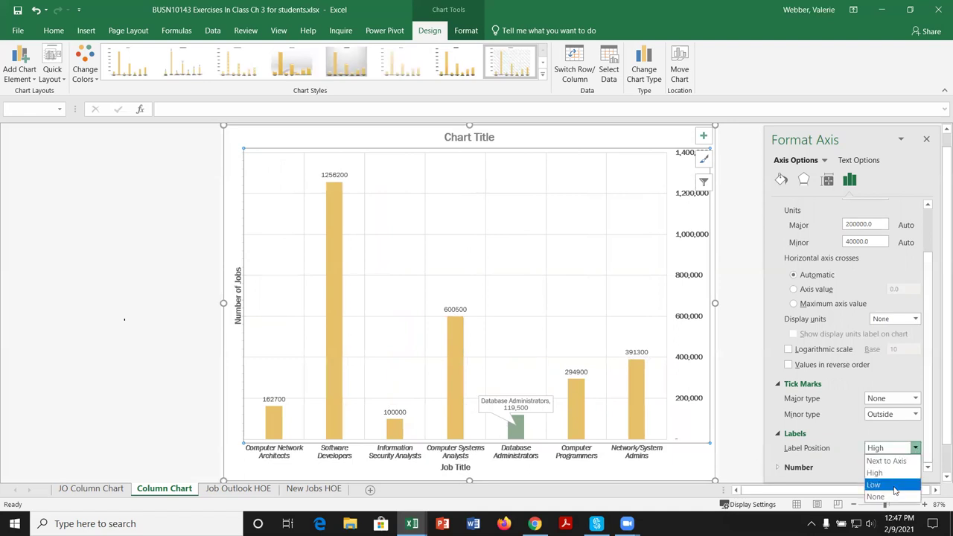
left_click(895, 485)
left_click(916, 449)
left_click(892, 462)
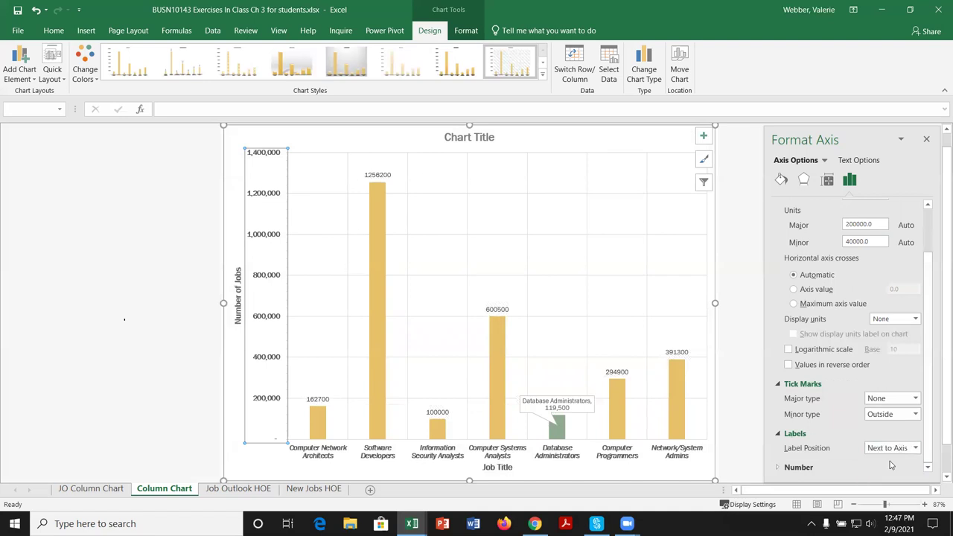
Step: Try hiding the vertical axis labels with label position None, and restore Next to Axis
left_click(916, 448)
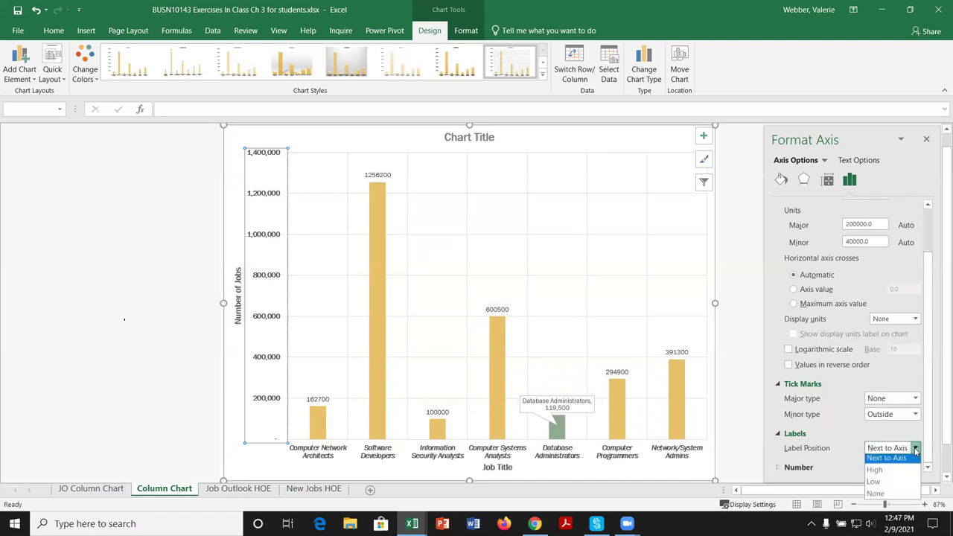
left_click(876, 497)
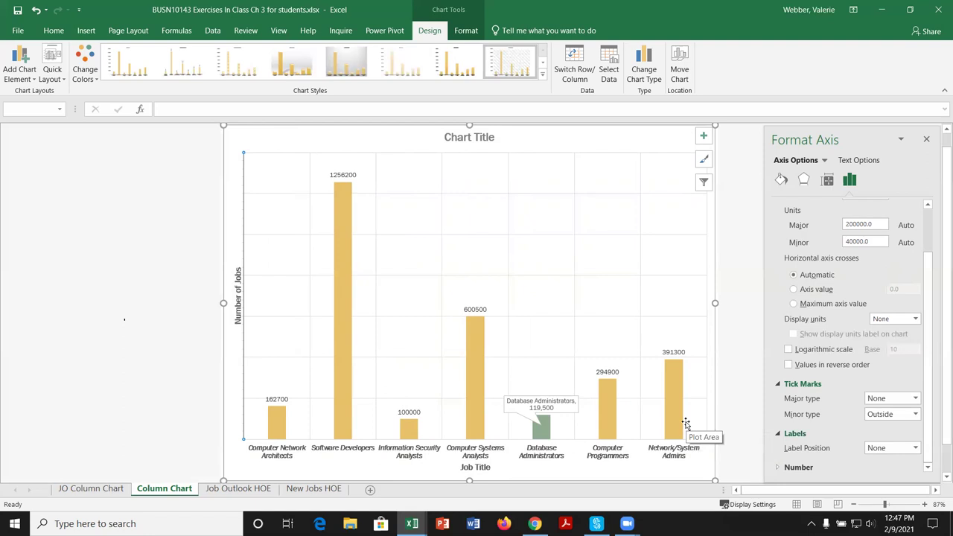
left_click(917, 448)
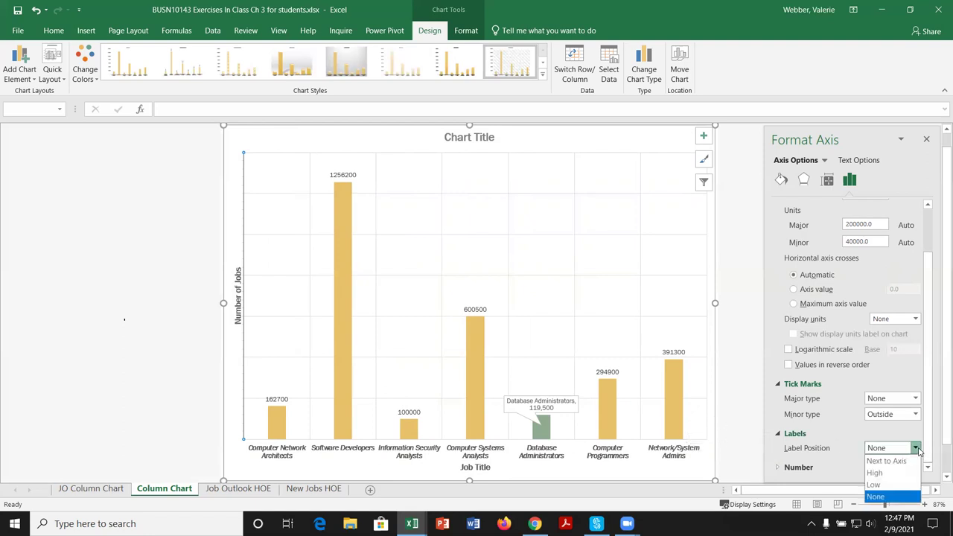
left_click(888, 461)
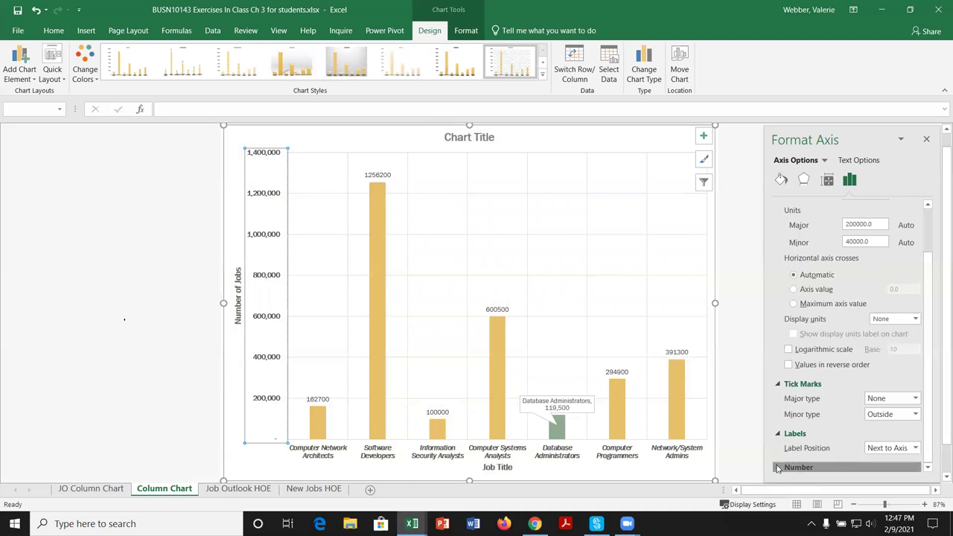
Step: Examine the number format categories offered for the vertical axis without changing the category
left_click(873, 468)
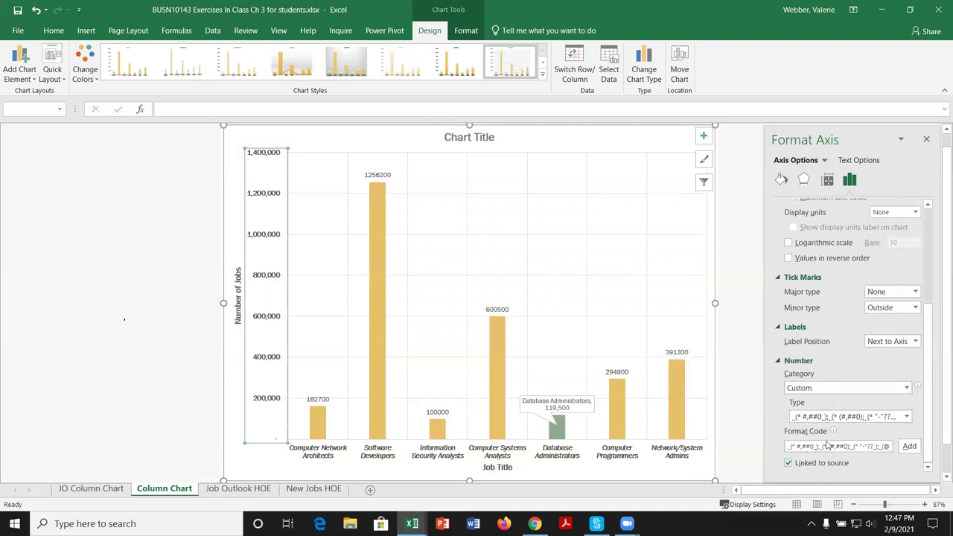
left_click(892, 390)
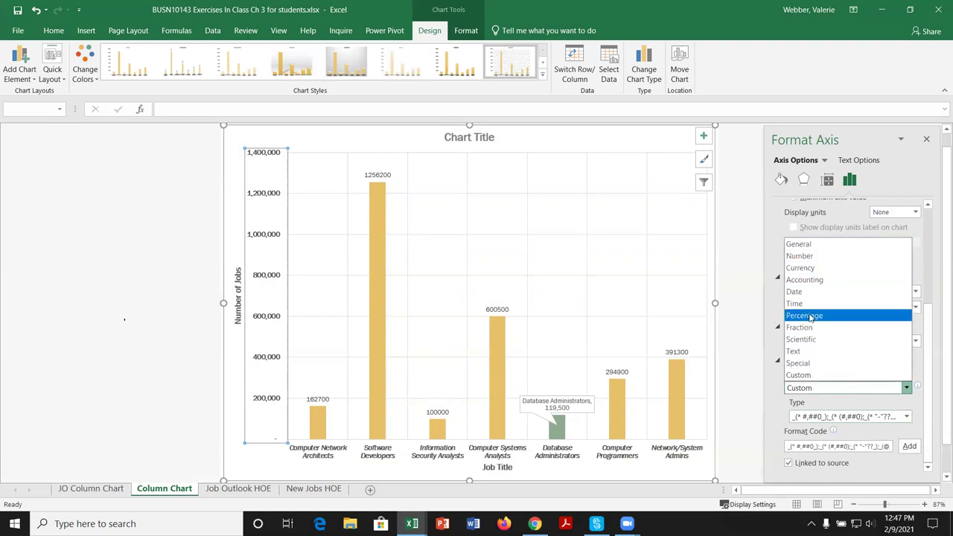
left_click(754, 408)
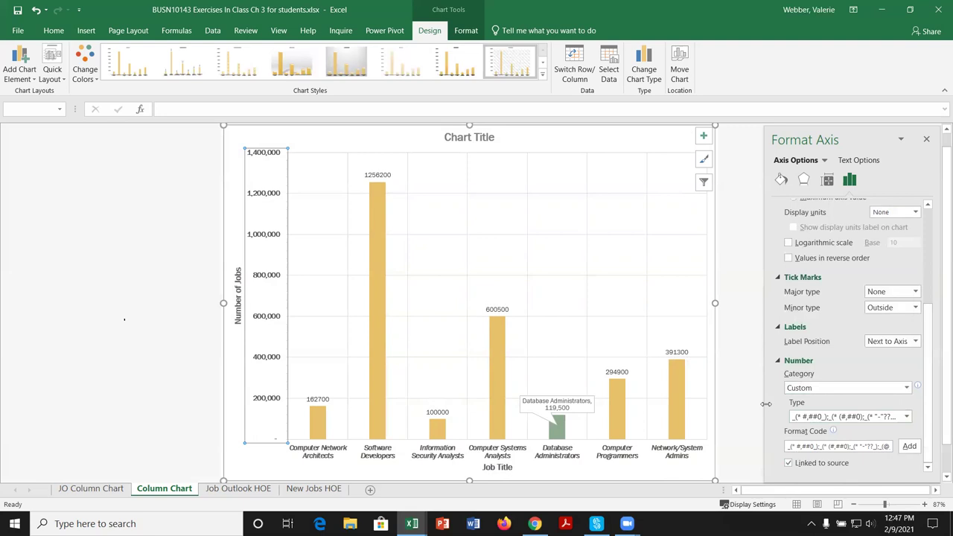
Step: Collapse the Number, Labels and Tick Marks settings of the vertical axis
scroll(791, 380, "up", 1)
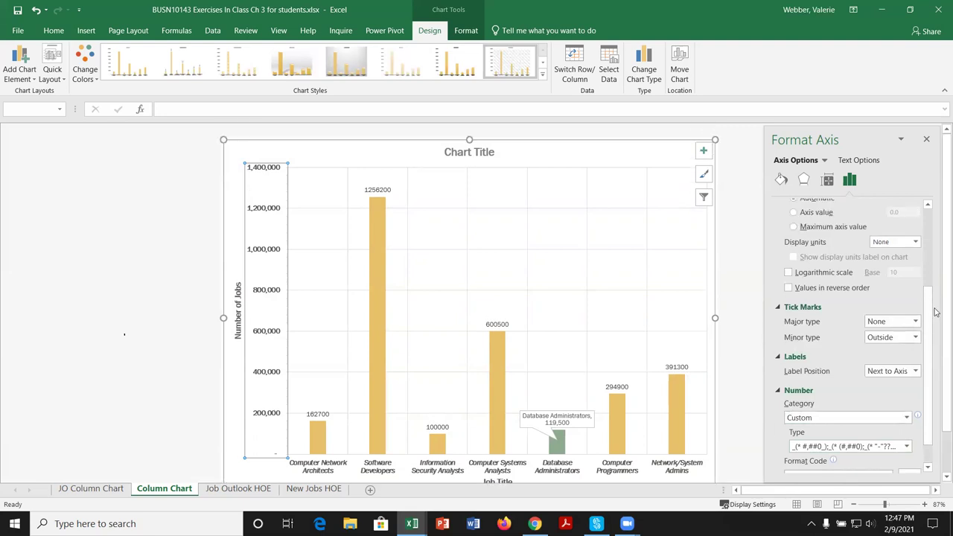
scroll(933, 309, "up", 1)
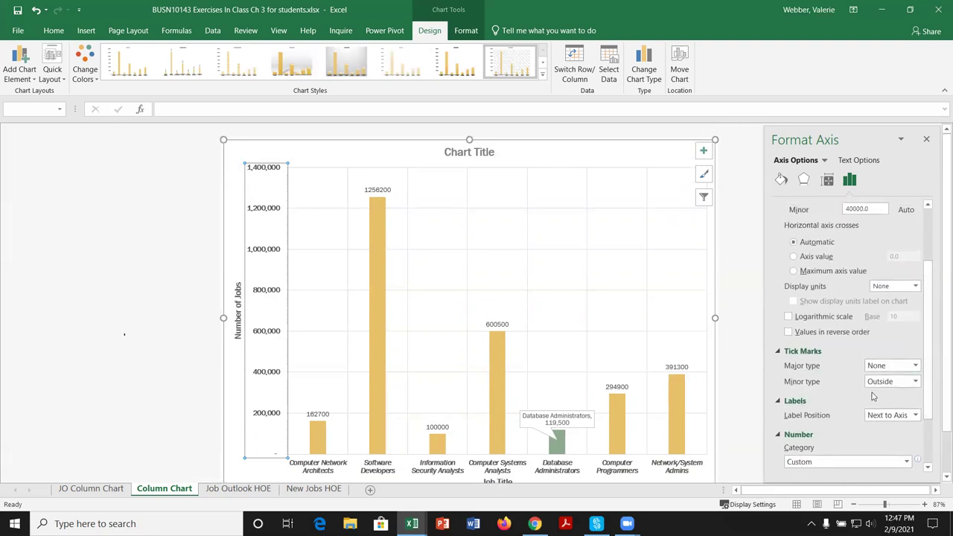
left_click(776, 435)
left_click(779, 436)
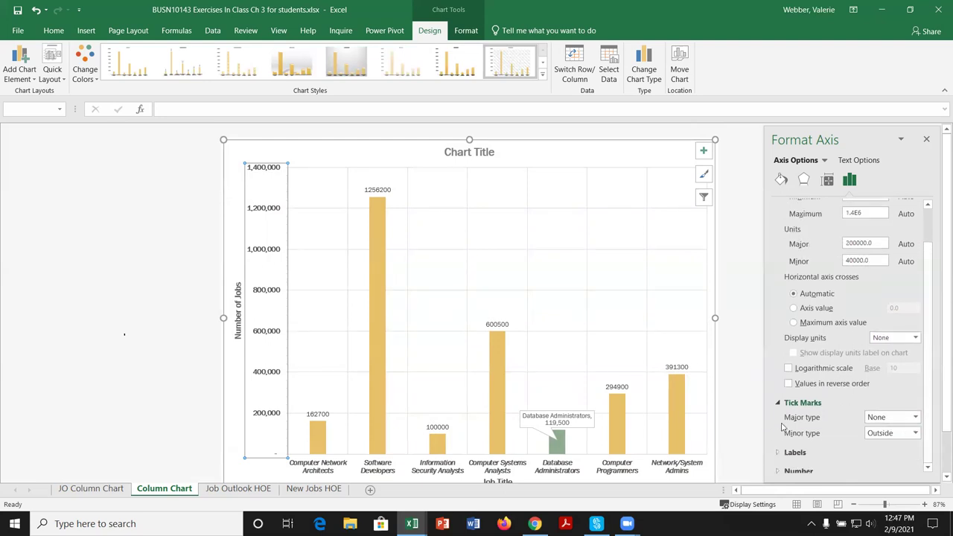
left_click(781, 404)
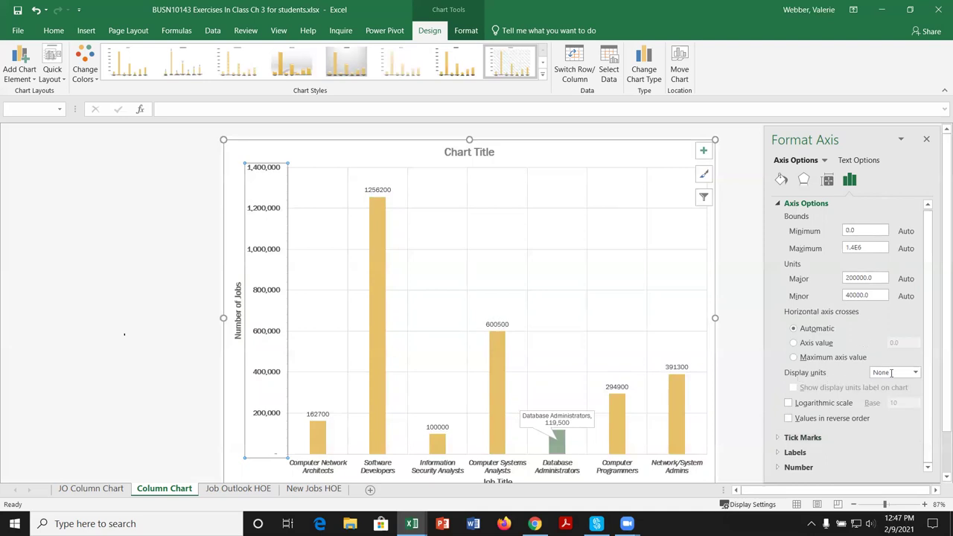
Step: Try Thousands as the display units of the vertical axis, hiding and restoring the display units label on the chart
left_click(915, 373)
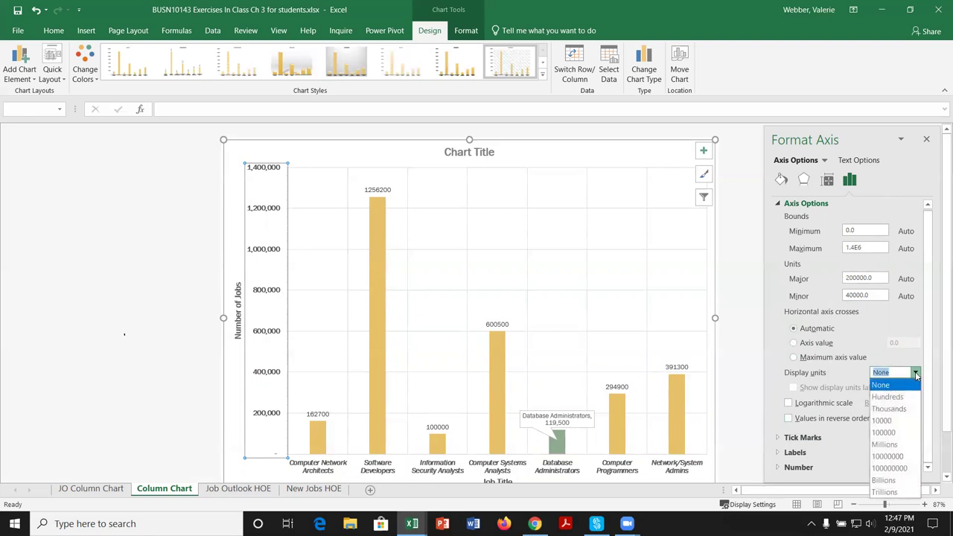
left_click(890, 409)
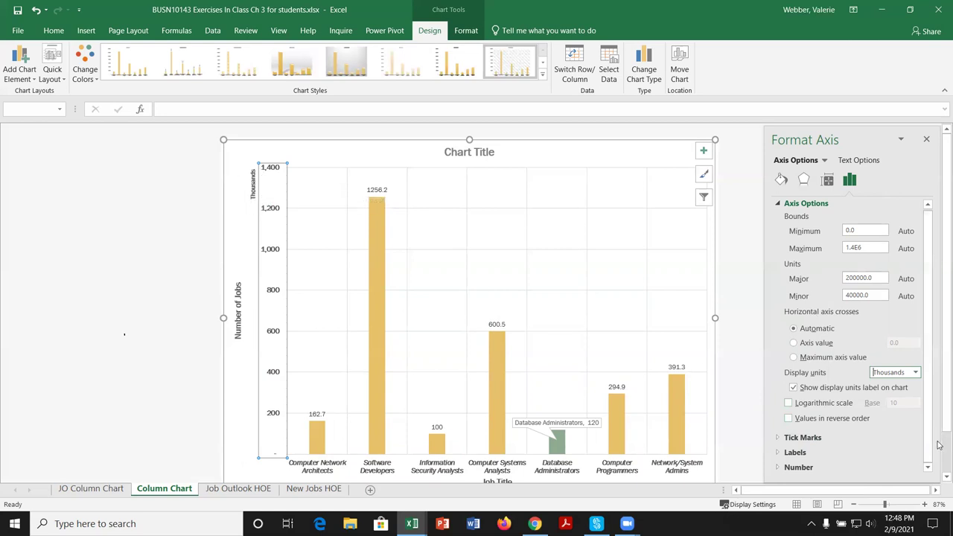
left_click(794, 388)
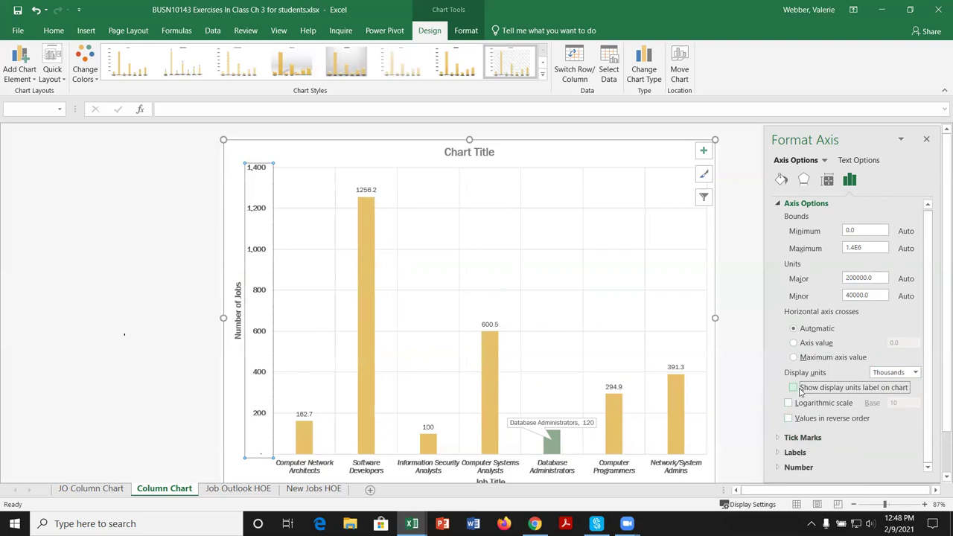
left_click(794, 388)
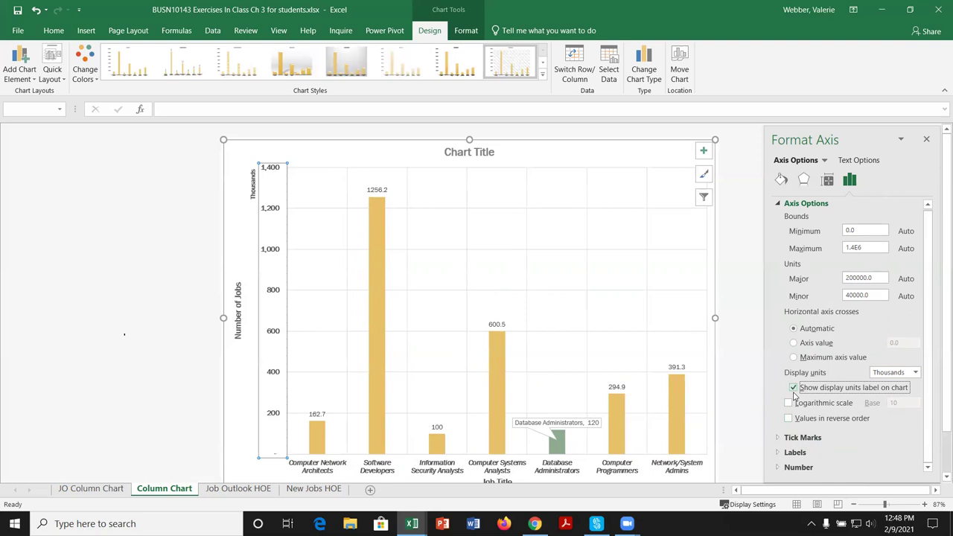
Step: Set the display units of the vertical axis to 10000
left_click(916, 373)
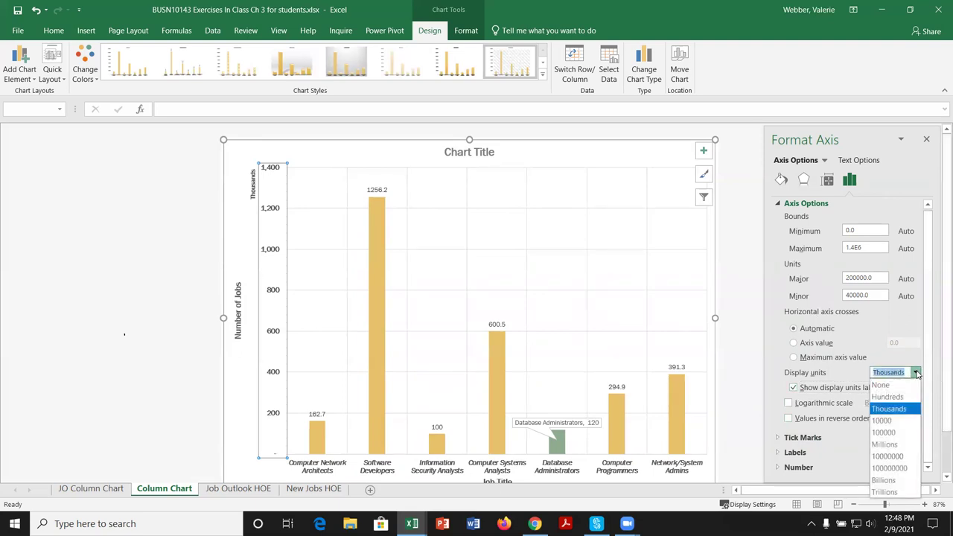
left_click(903, 423)
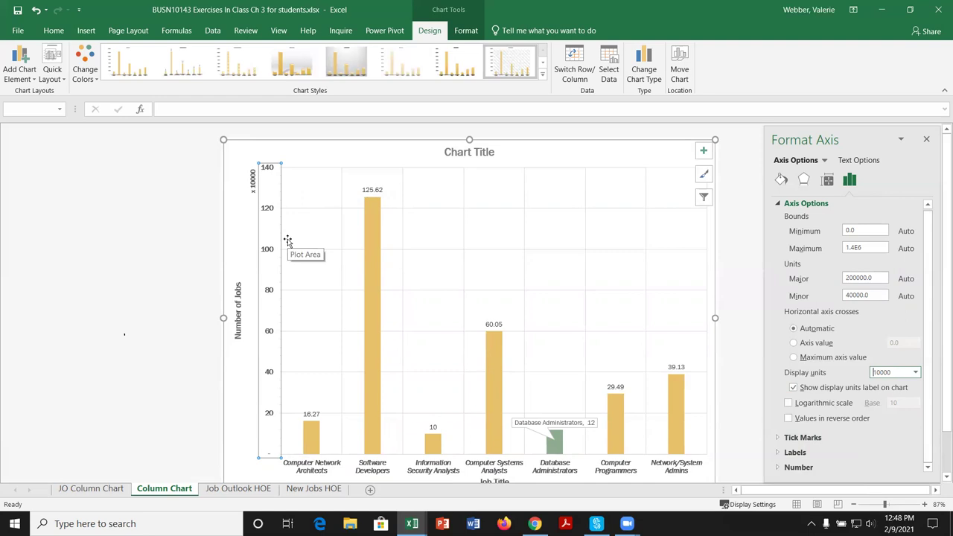
Step: Replace the placeholder chart title with "Column Chart"
left_click(469, 154)
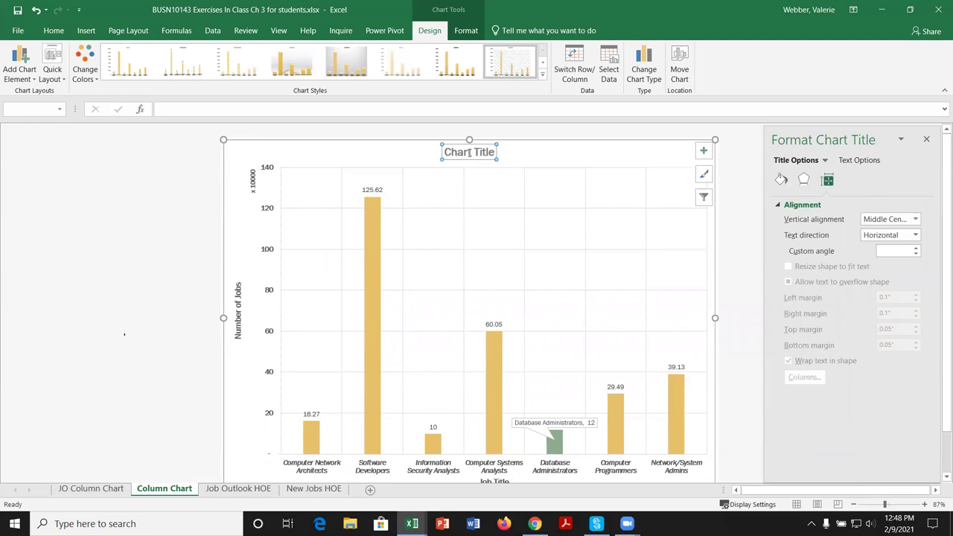
type("Column")
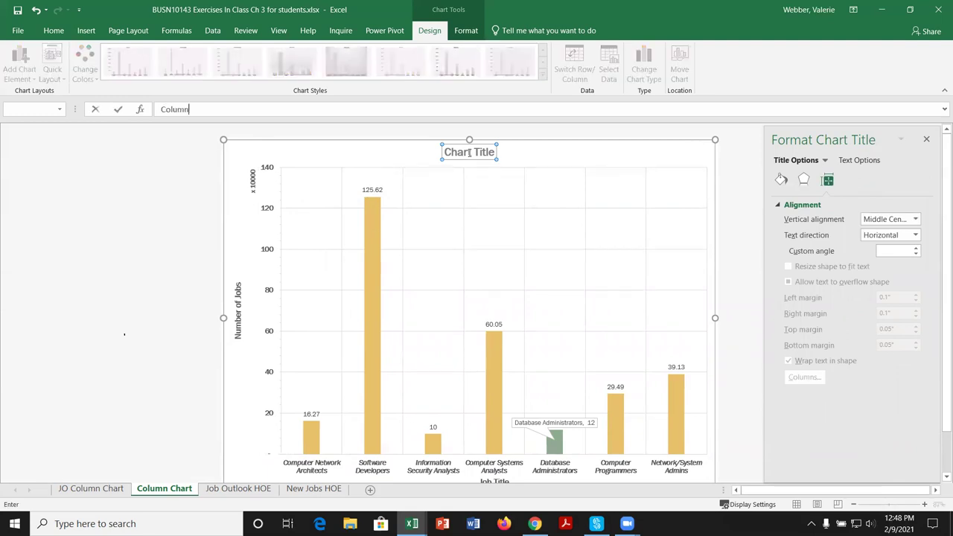
type(" Chart")
key("Return")
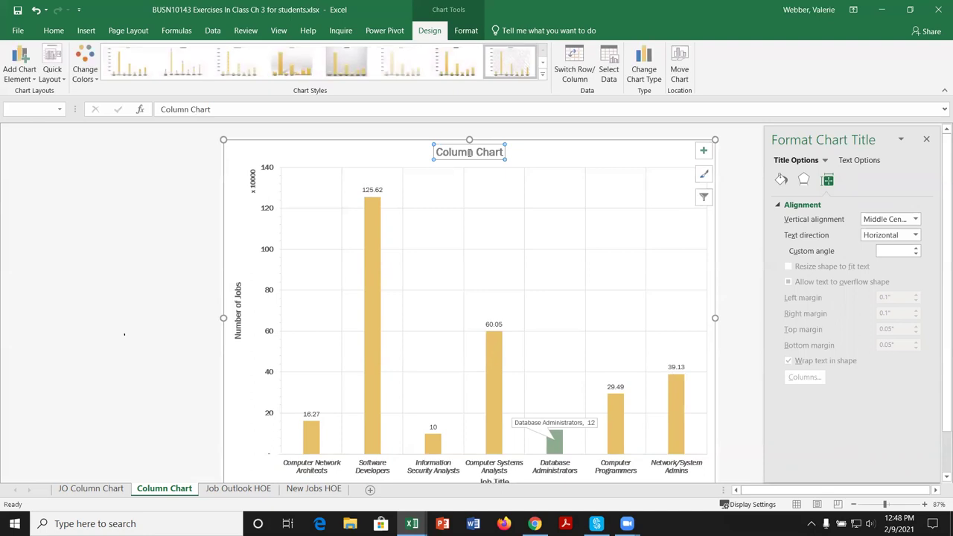
Step: Replace the word "Chart" in the chart title with "Graph"
left_click(477, 151)
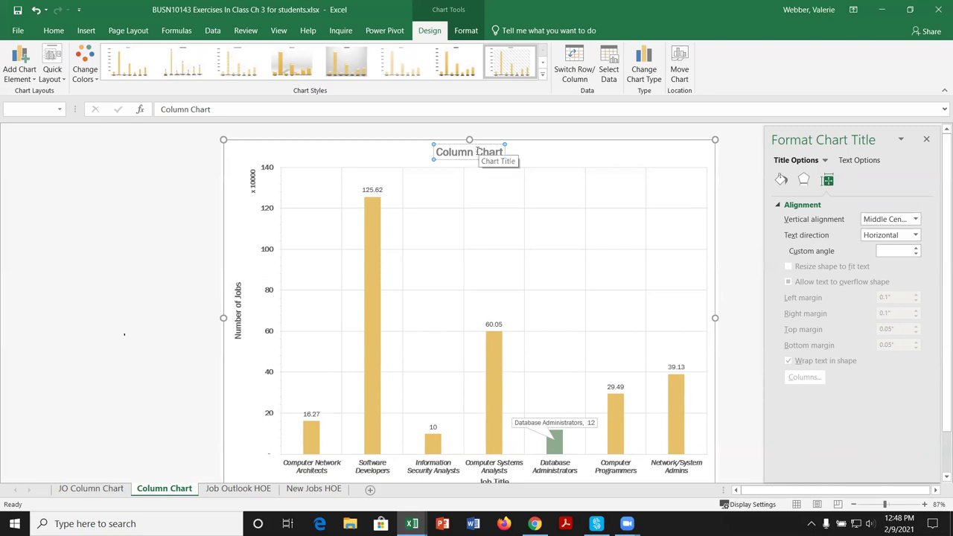
left_click_drag(477, 152, 505, 153)
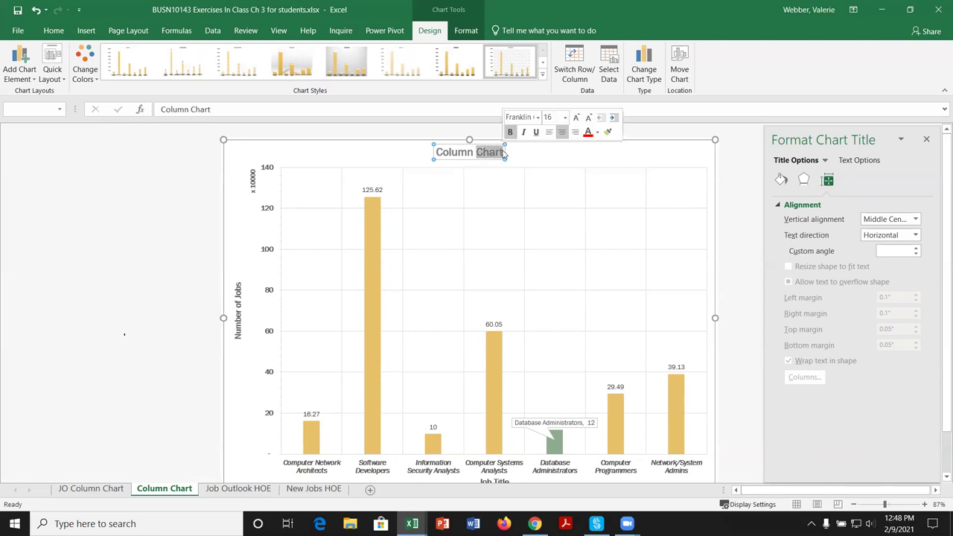
type("Graph")
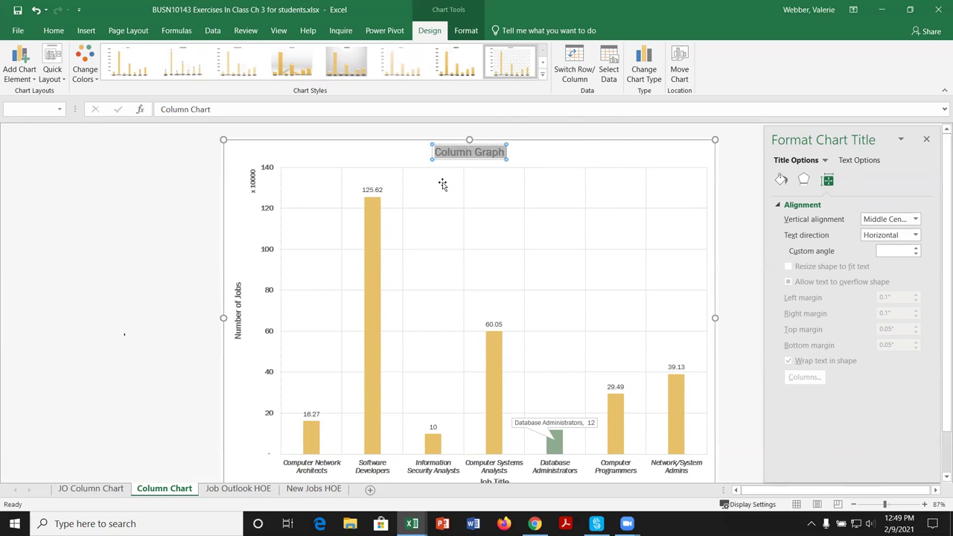
Step: Try shifting the chart title slightly from its place above the plot area, and undo the change
left_click(462, 163)
left_click(465, 159)
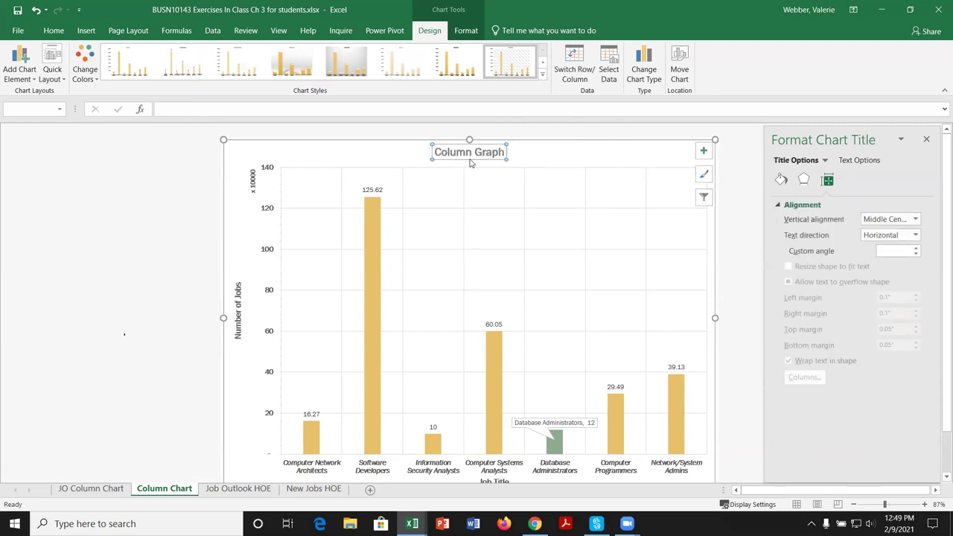
mouse_move(469, 160)
left_mouse_down()
mouse_move(400, 164)
mouse_move(365, 178)
mouse_move(485, 183)
mouse_move(464, 245)
mouse_move(474, 161)
left_mouse_up()
left_click(36, 10)
Step: On the Job Outlook HOE sheet, create a clustered bar chart from the job titles and 2016 job numbers in A6:B12
left_click(239, 489)
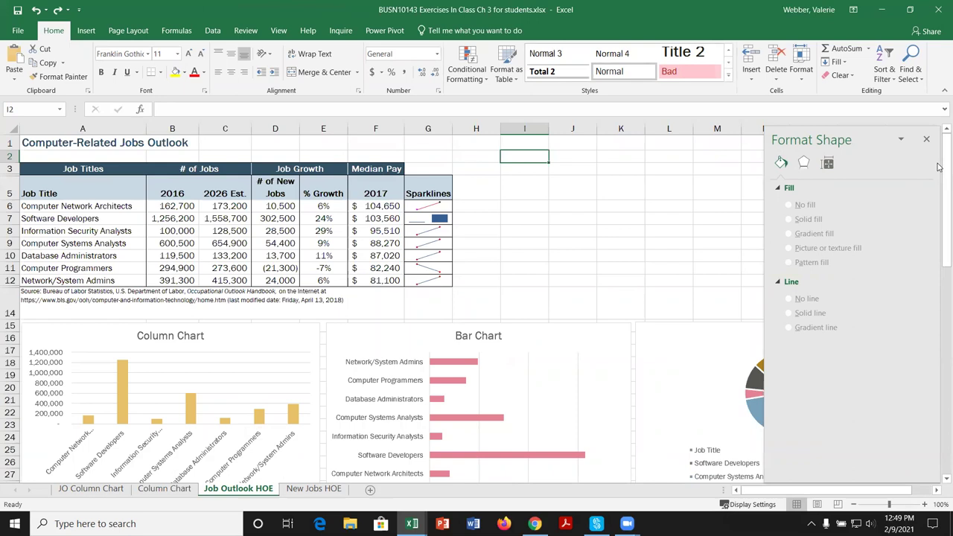
left_click(926, 139)
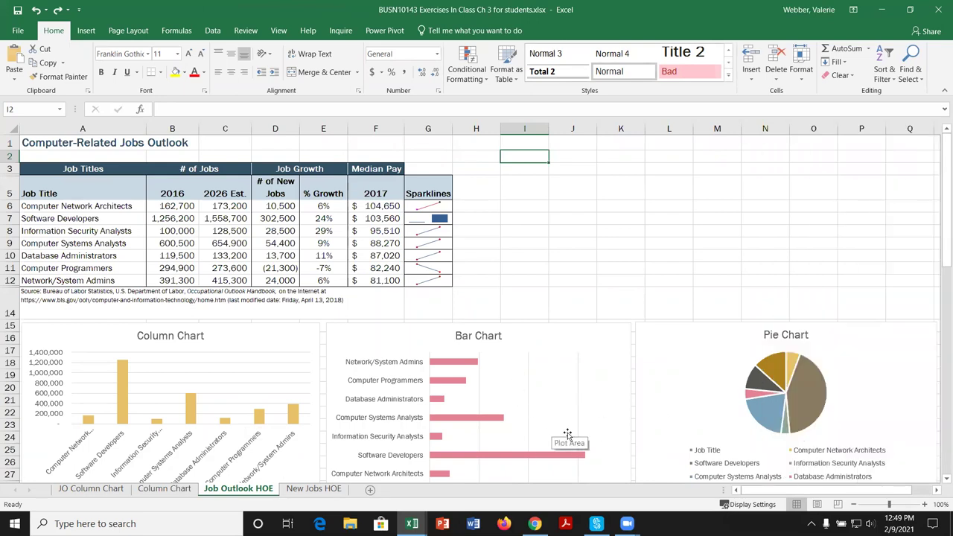
left_click_drag(104, 206, 175, 281)
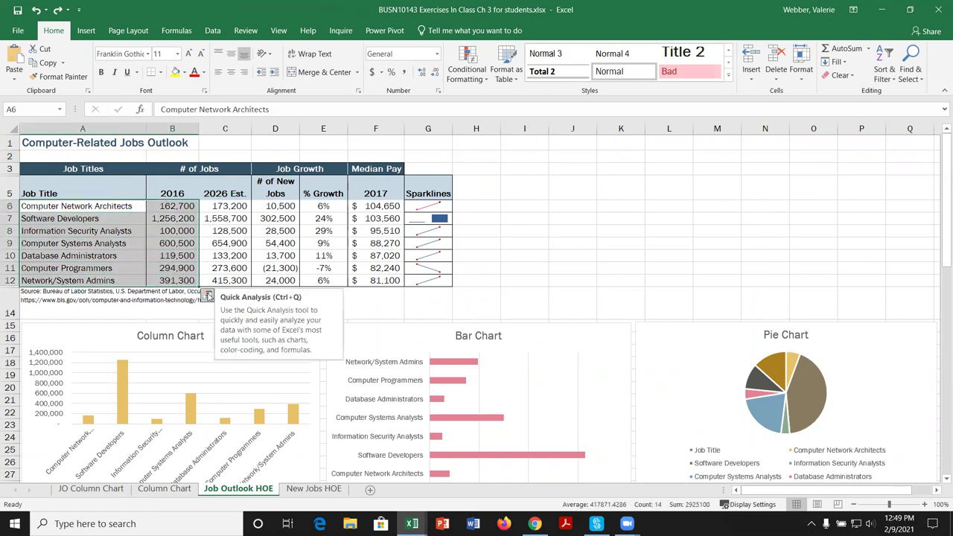
left_click(208, 296)
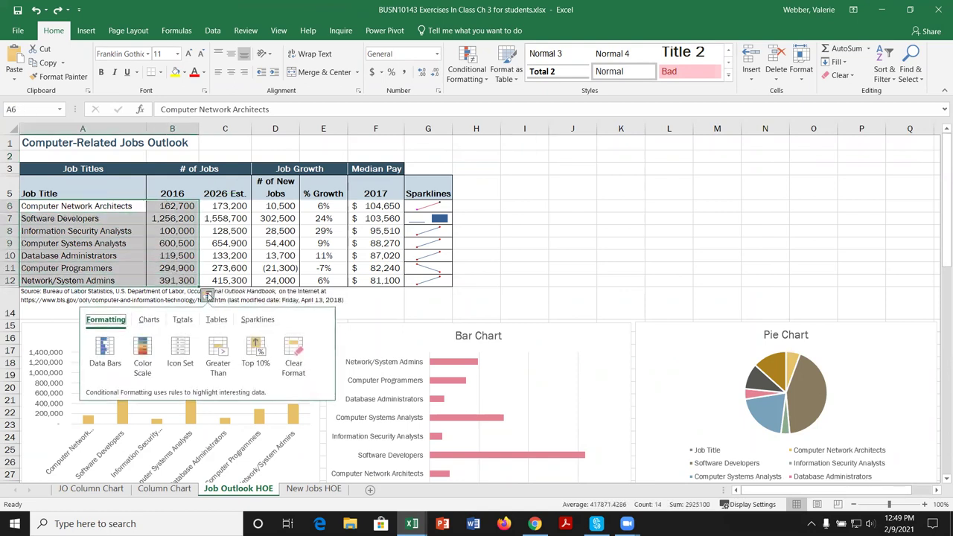
left_click(161, 320)
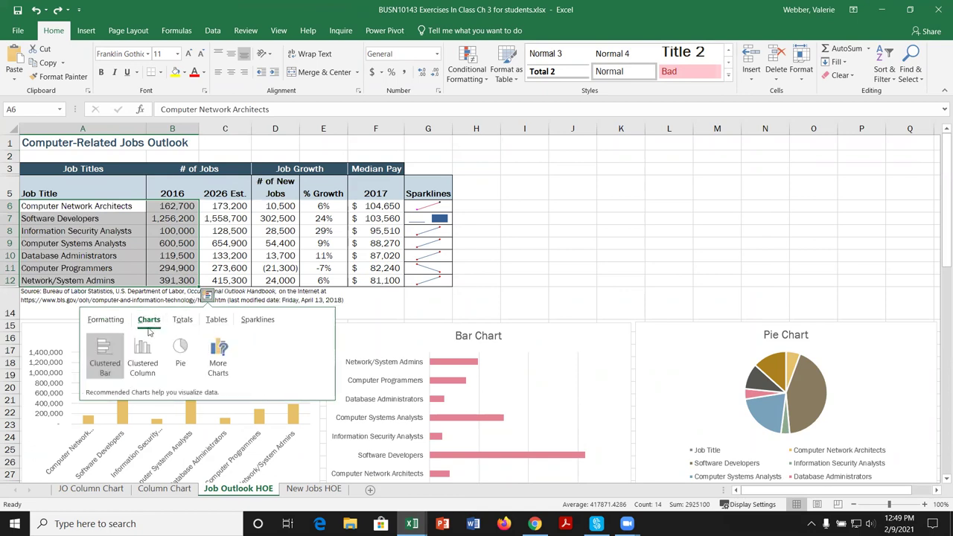
left_click(112, 363)
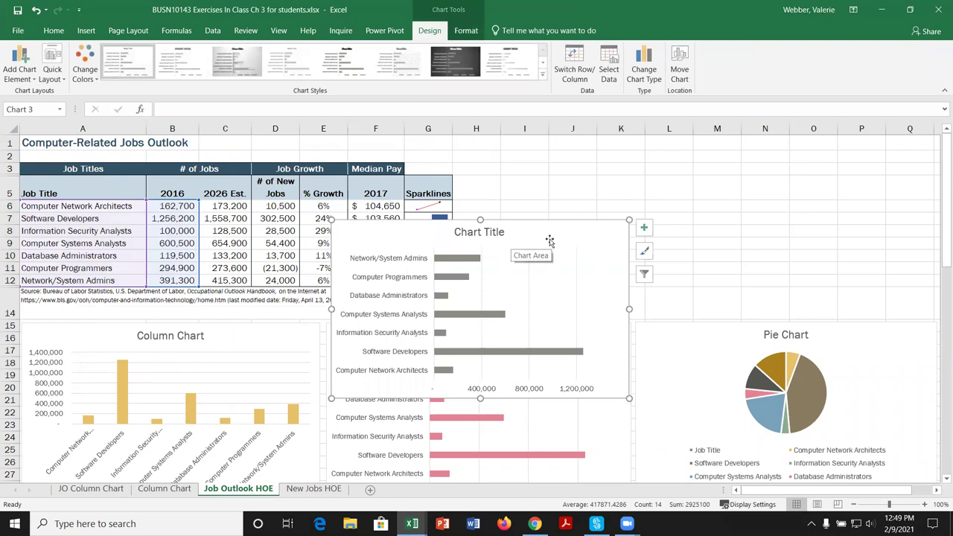
Step: Move the new bar chart to its own new sheet named "Bar Chart"
left_click(680, 67)
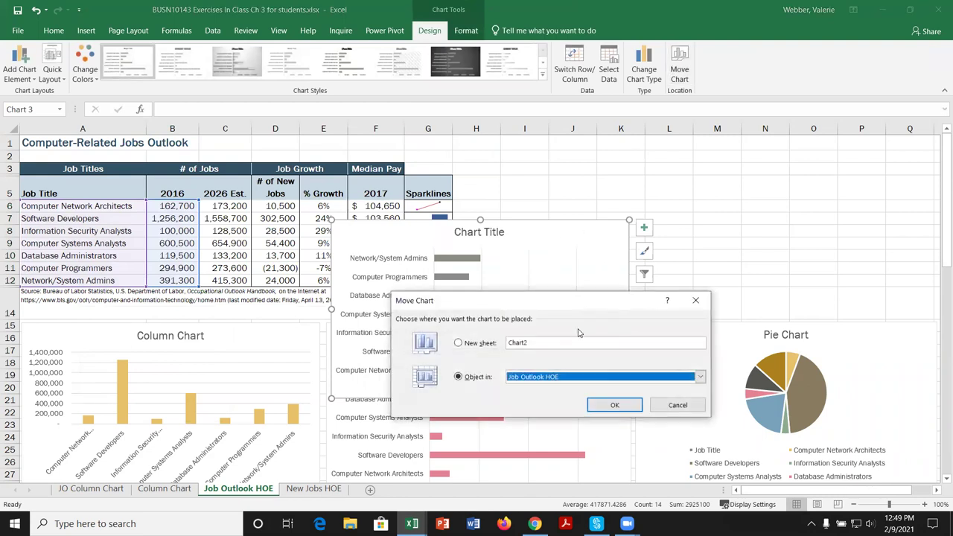
left_click(460, 345)
double_click(526, 343)
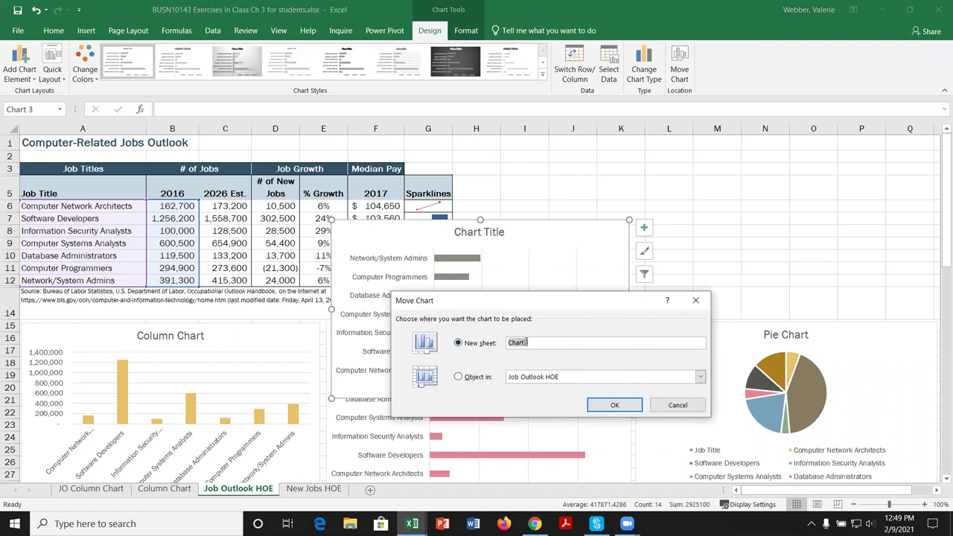
type("Bar")
key("Return")
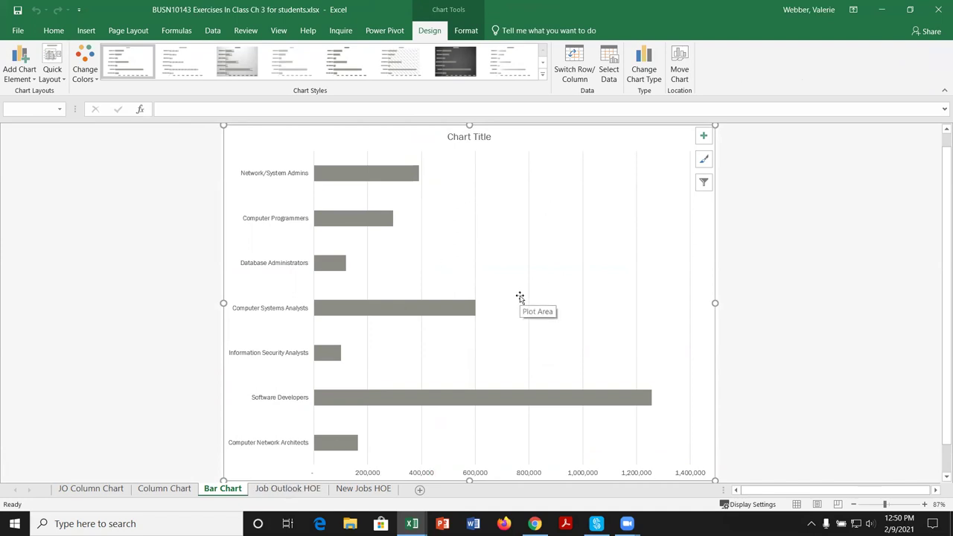
Step: Look over the chart elements, style and filter options available for the bar chart
left_click(705, 137)
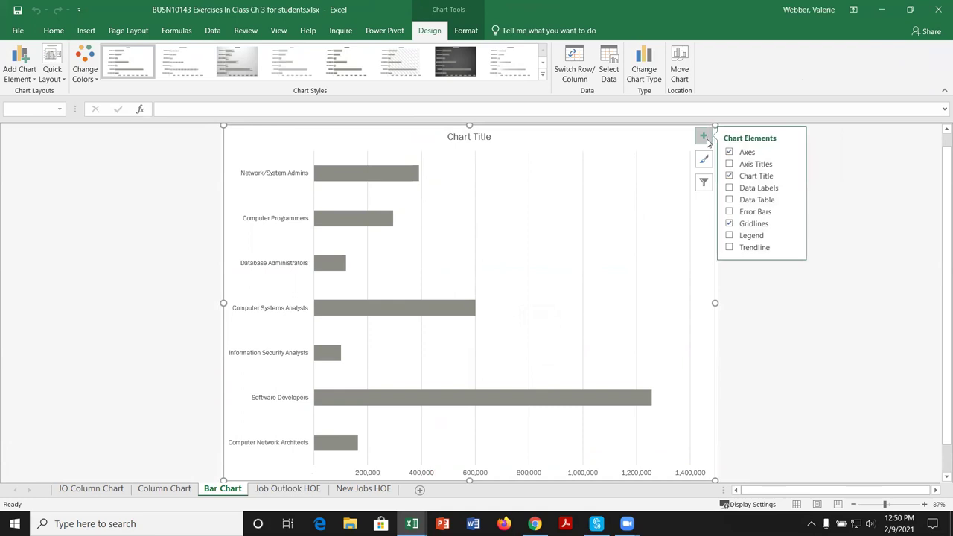
left_click(704, 161)
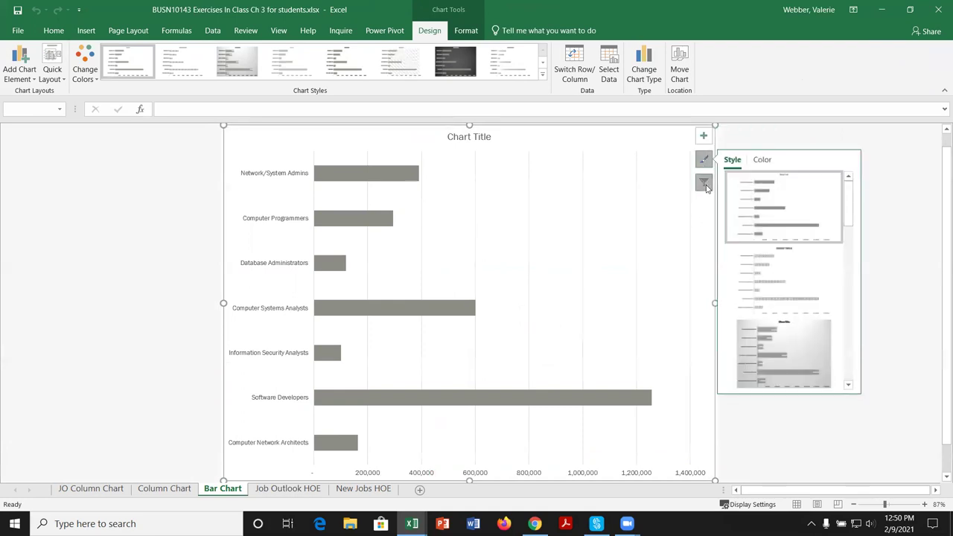
left_click(704, 184)
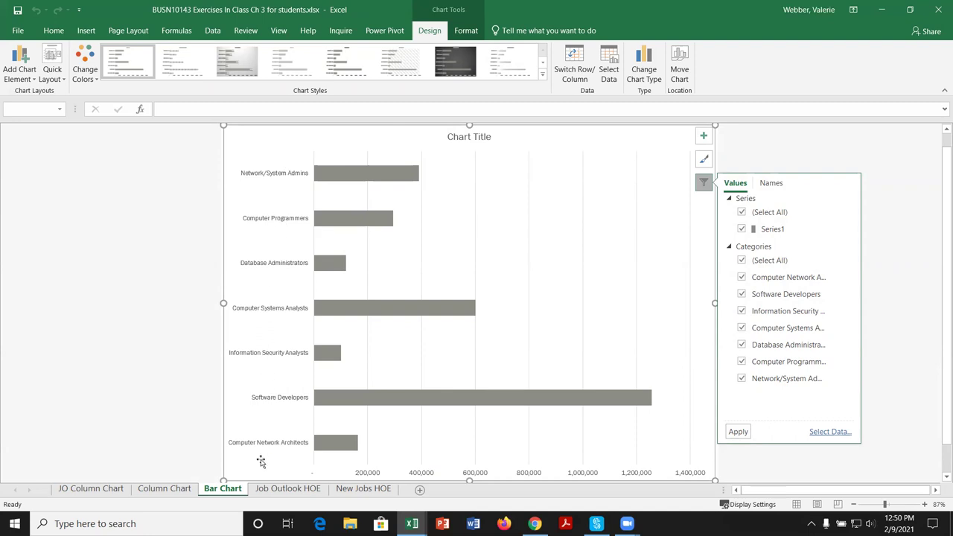
Step: Open the chart area formatting and examine its fill, border, effects, size and properties settings
left_click(290, 167)
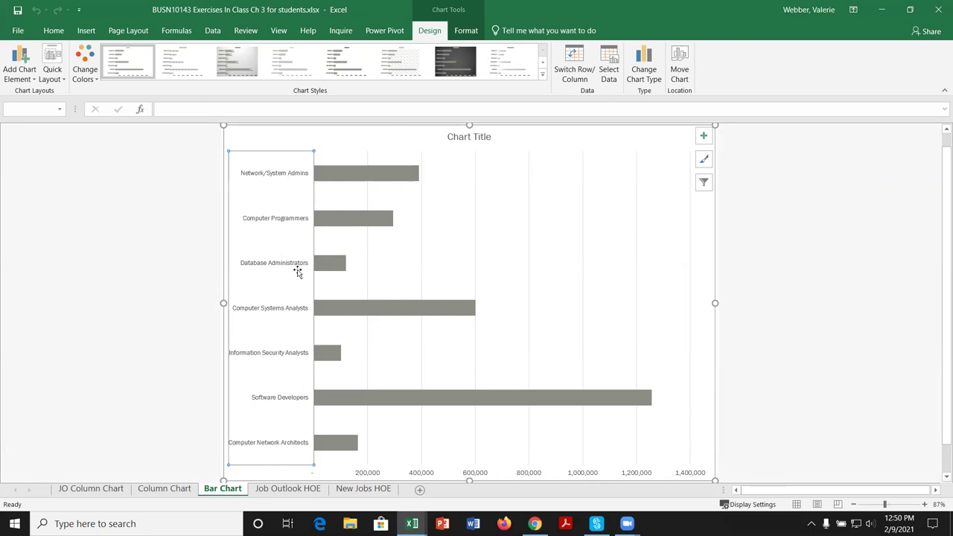
double_click(284, 162)
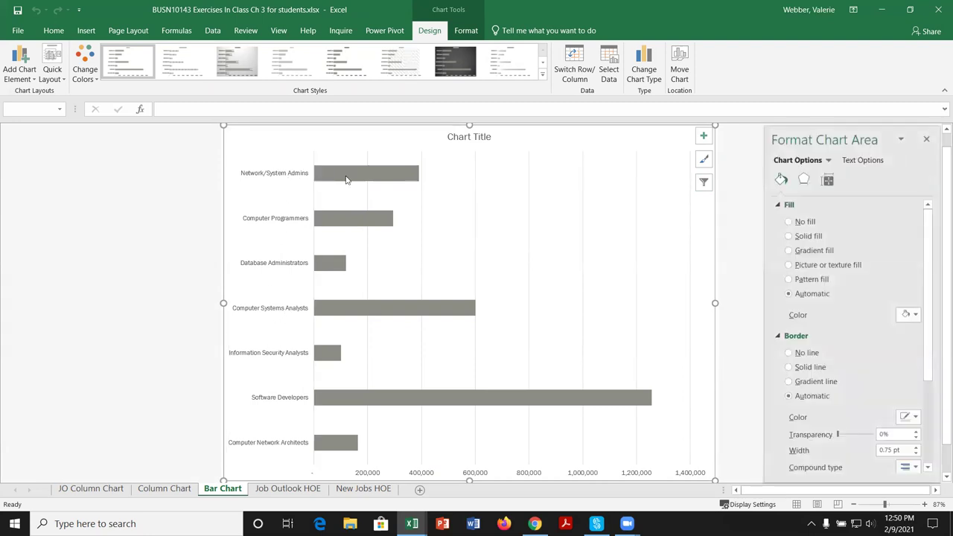
left_click(782, 205)
left_click(782, 220)
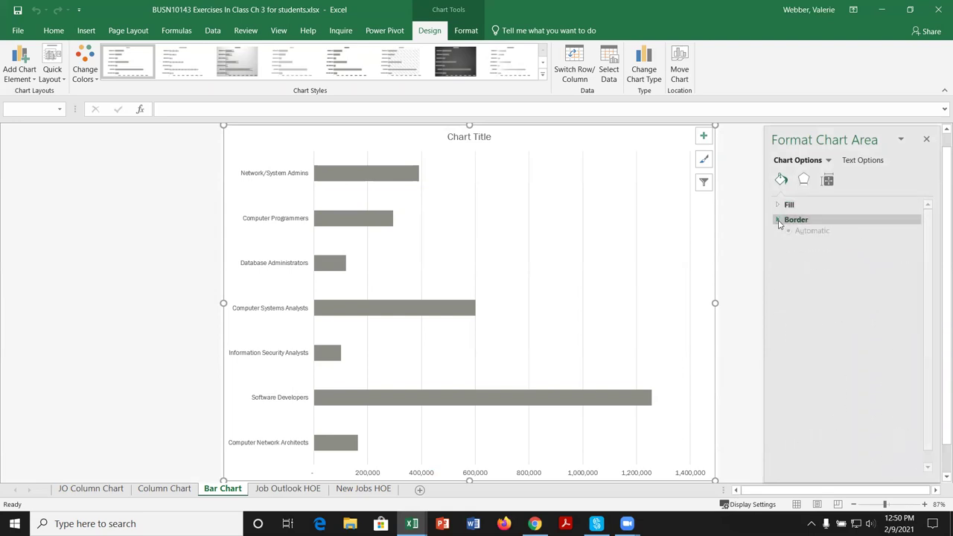
left_click(804, 180)
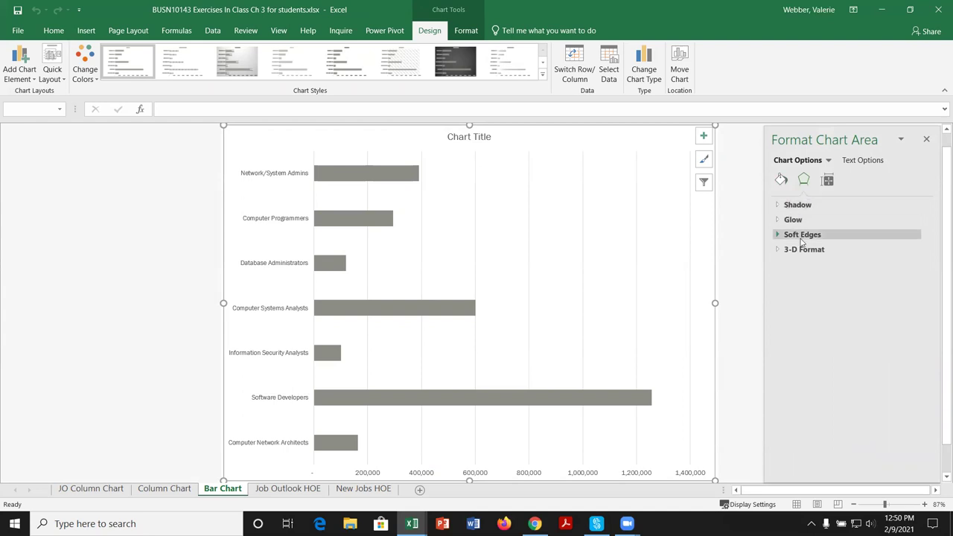
left_click(828, 180)
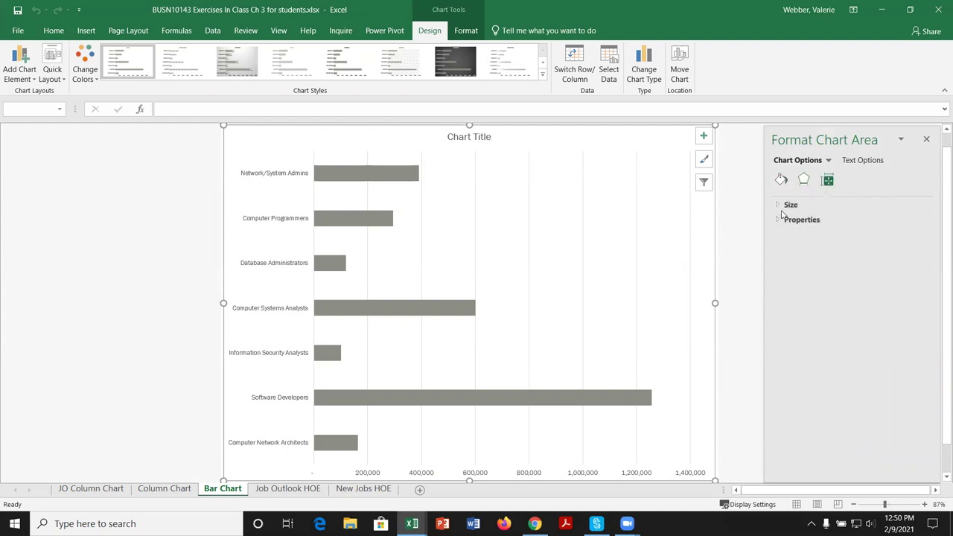
left_click(781, 207)
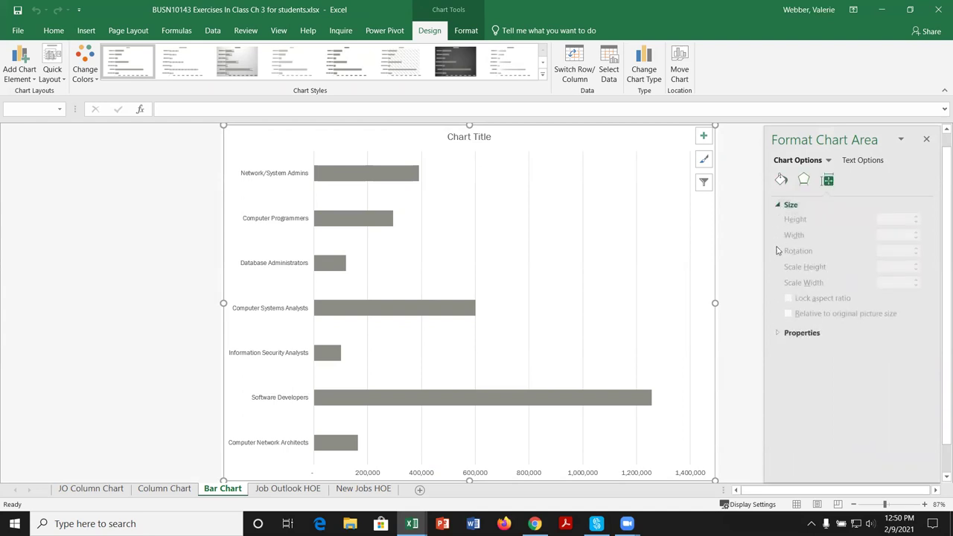
left_click(779, 334)
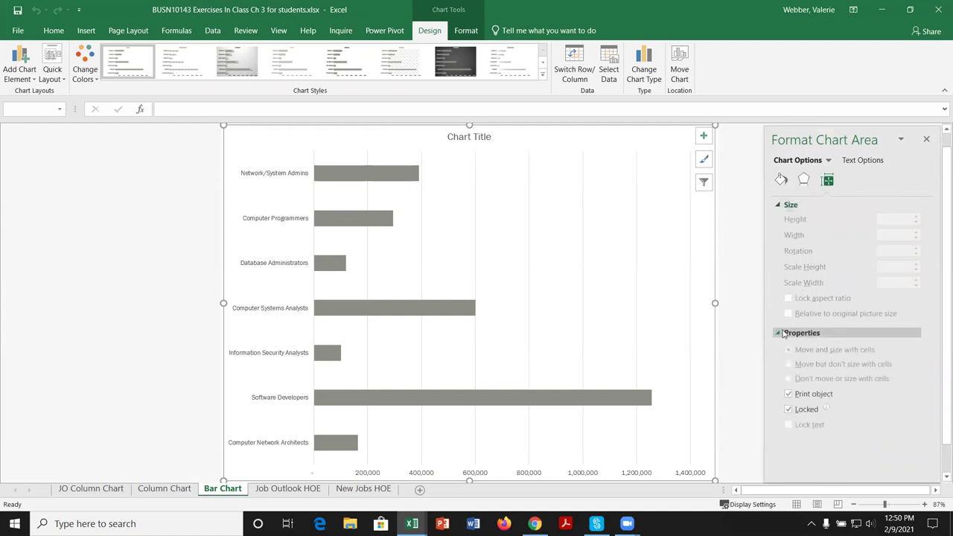
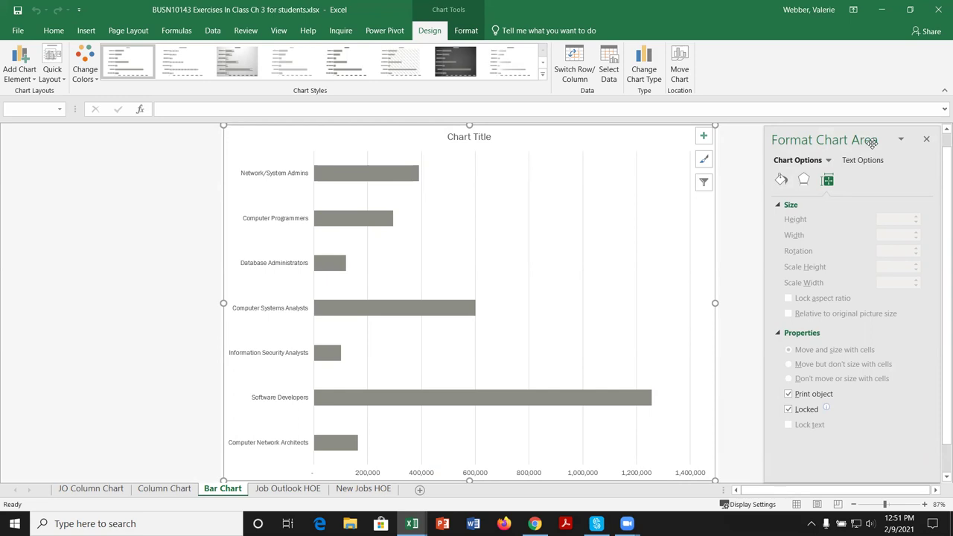
Step: Open the job title axis formatting and examine its fill and line, effects, alignment and axis options
left_click(275, 175)
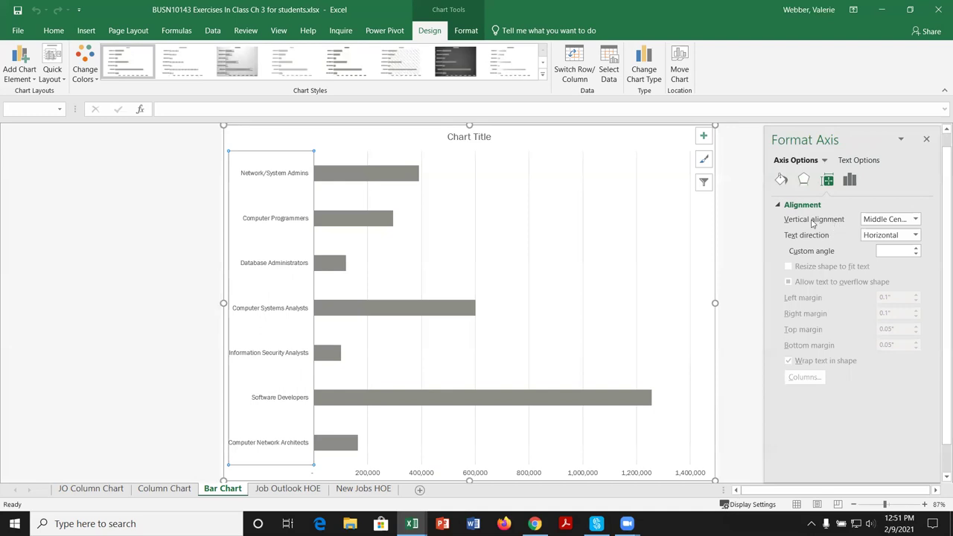
left_click(782, 183)
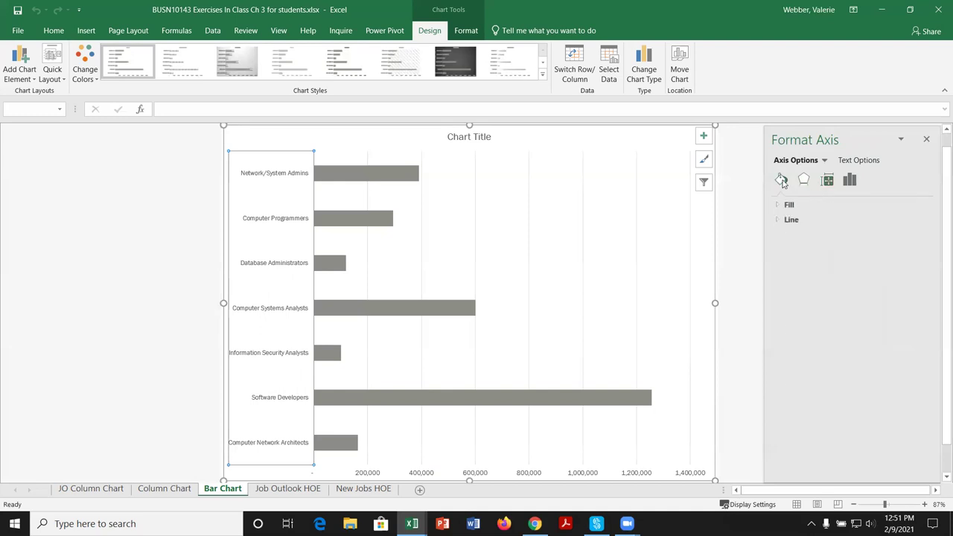
left_click(805, 182)
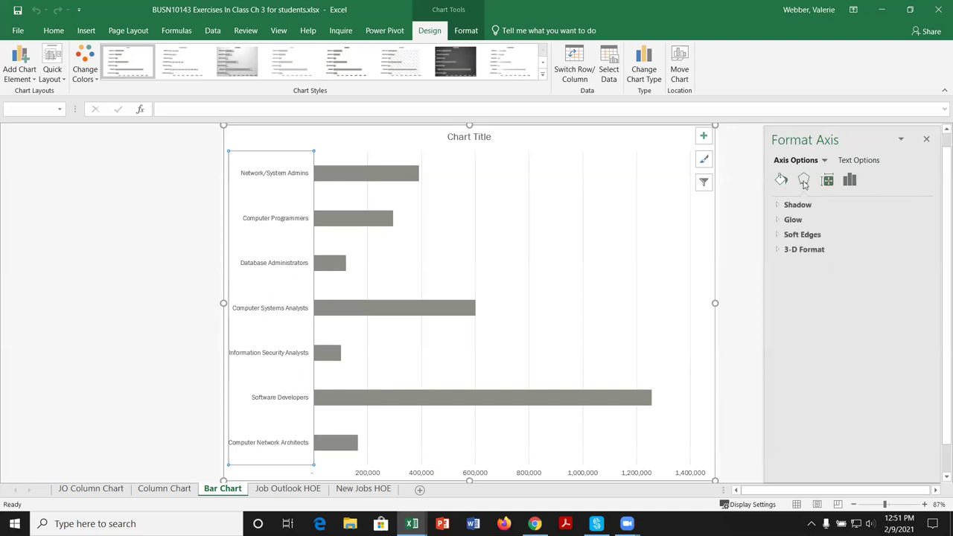
left_click(826, 181)
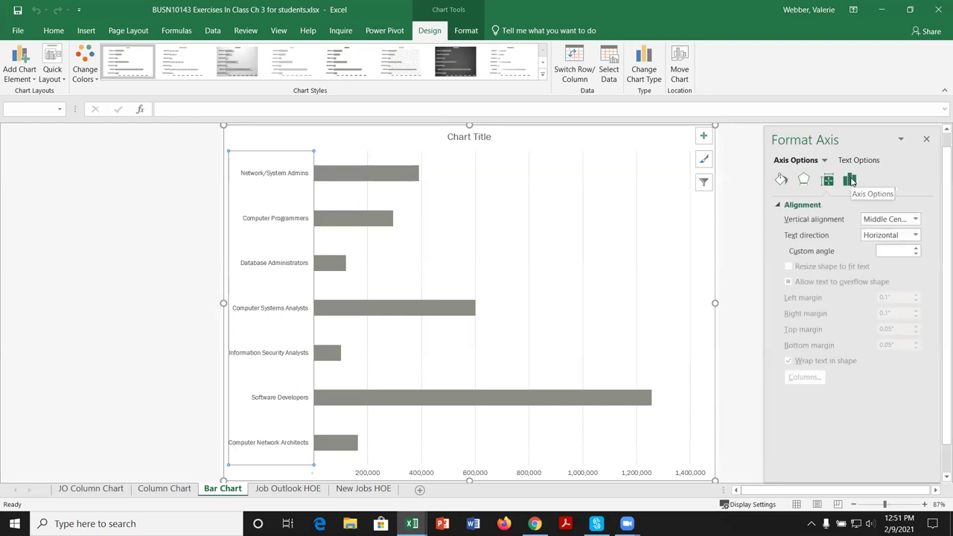
left_click(850, 181)
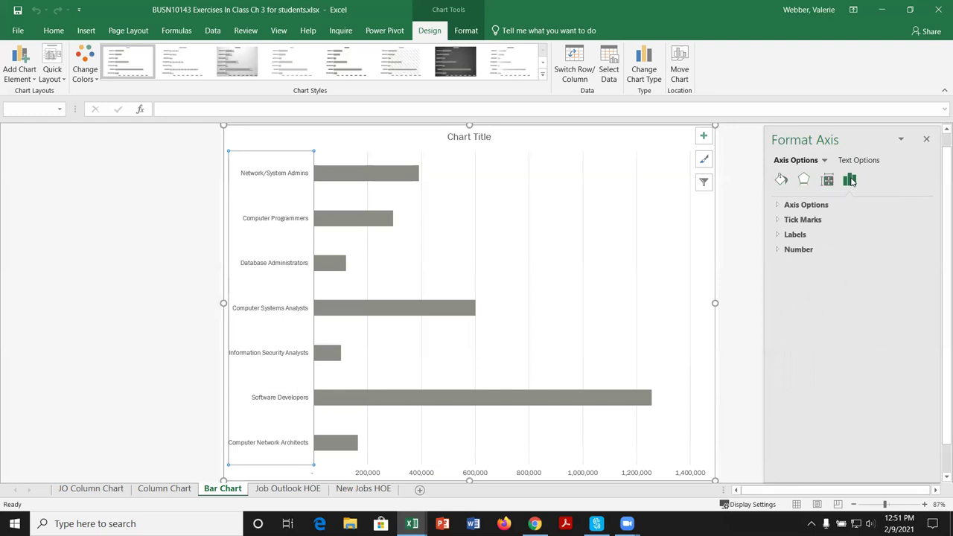
left_click(780, 205)
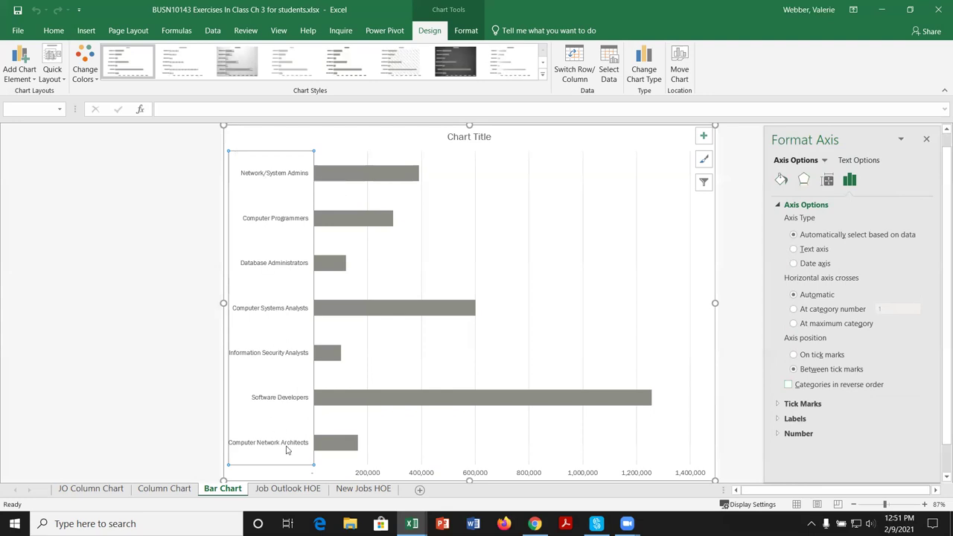
Step: Try listing the job title axis categories in reverse order, restore the original order and close the formatting settings
left_click(788, 385)
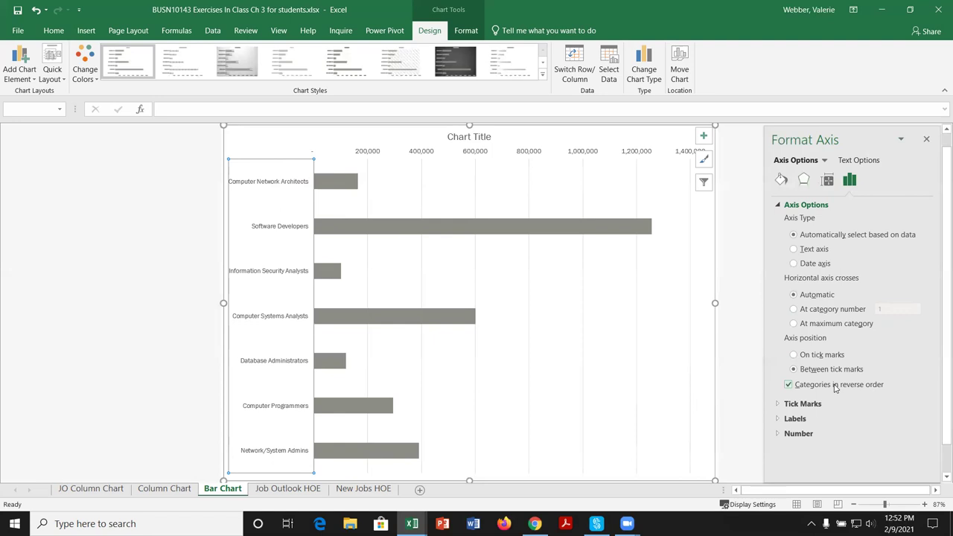
left_click(789, 384)
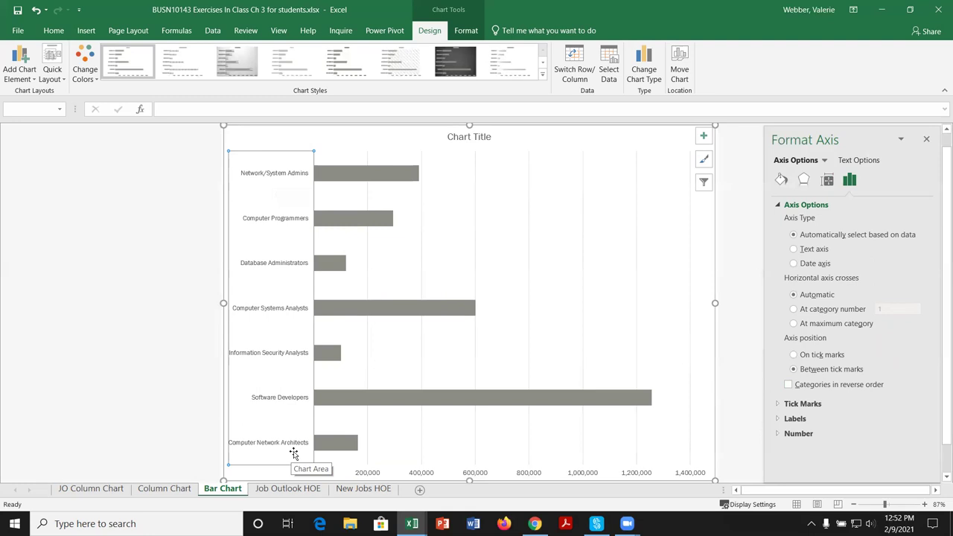
left_click(754, 406)
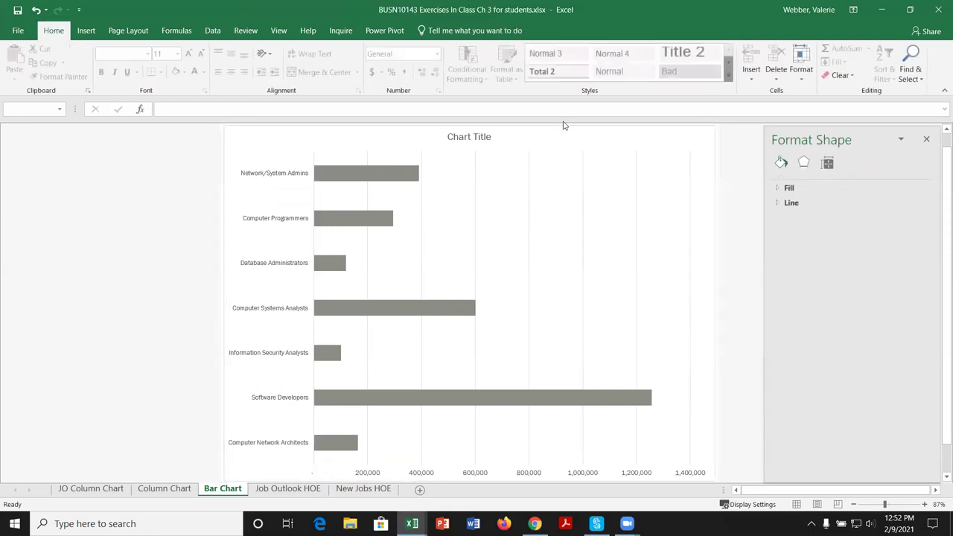
left_click(926, 140)
Step: Add data labels to the bar chart at the Outside End position
left_click(708, 141)
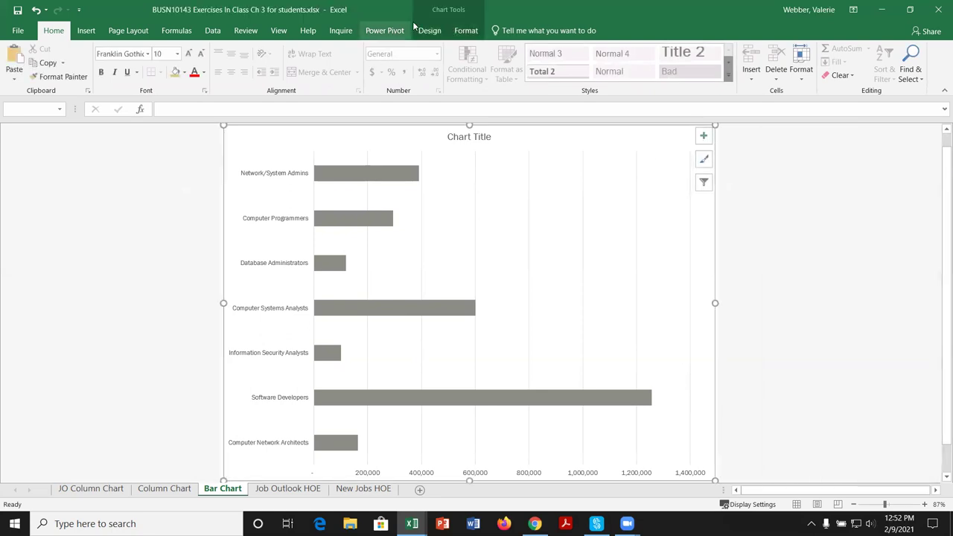
left_click(430, 31)
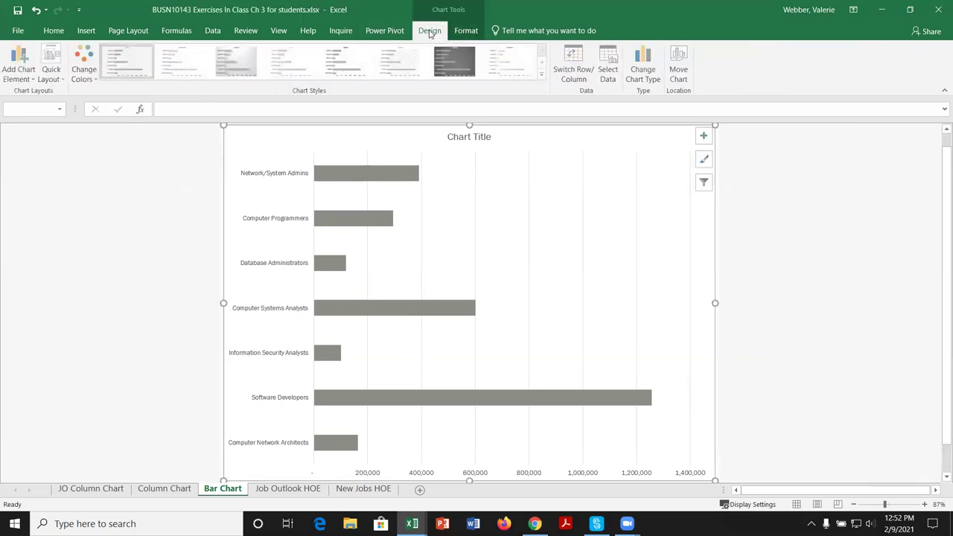
left_click(31, 78)
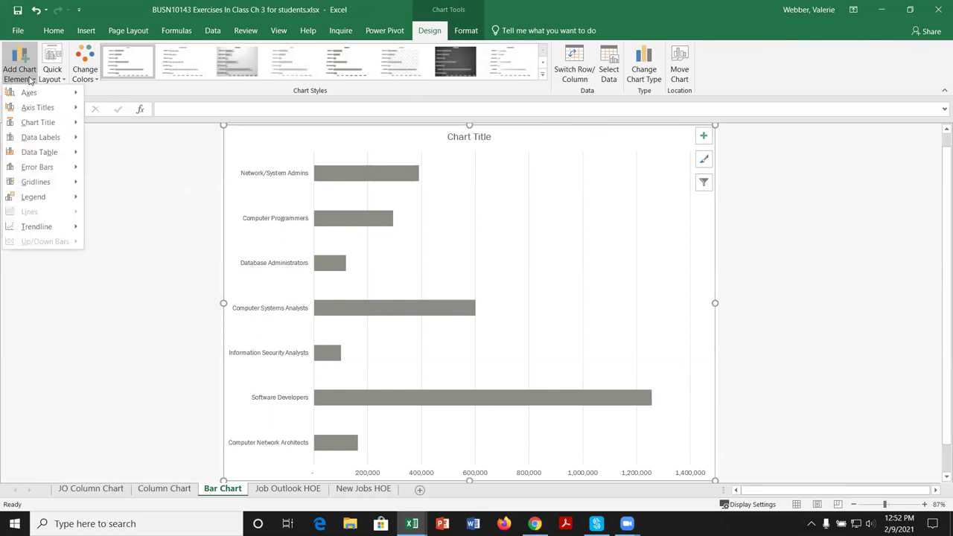
mouse_move(56, 142)
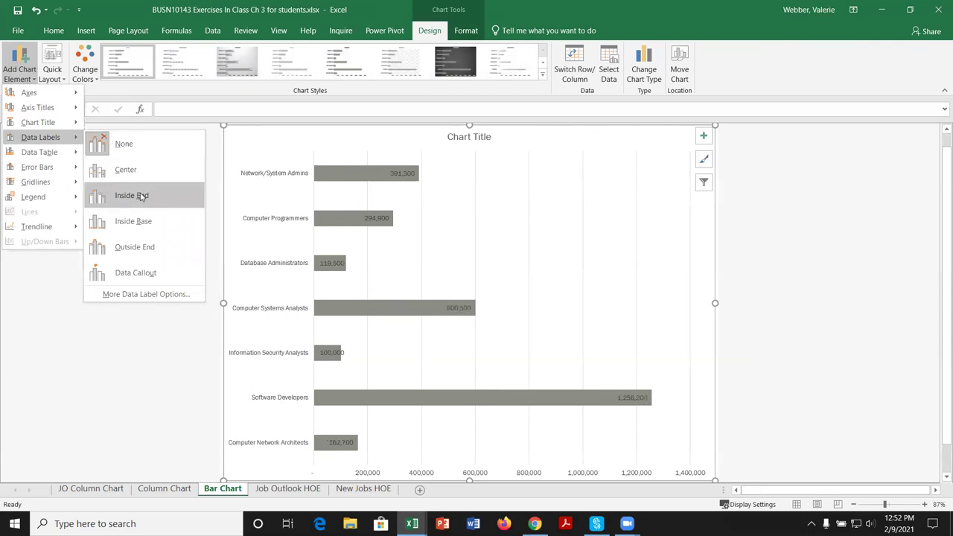
left_click(149, 248)
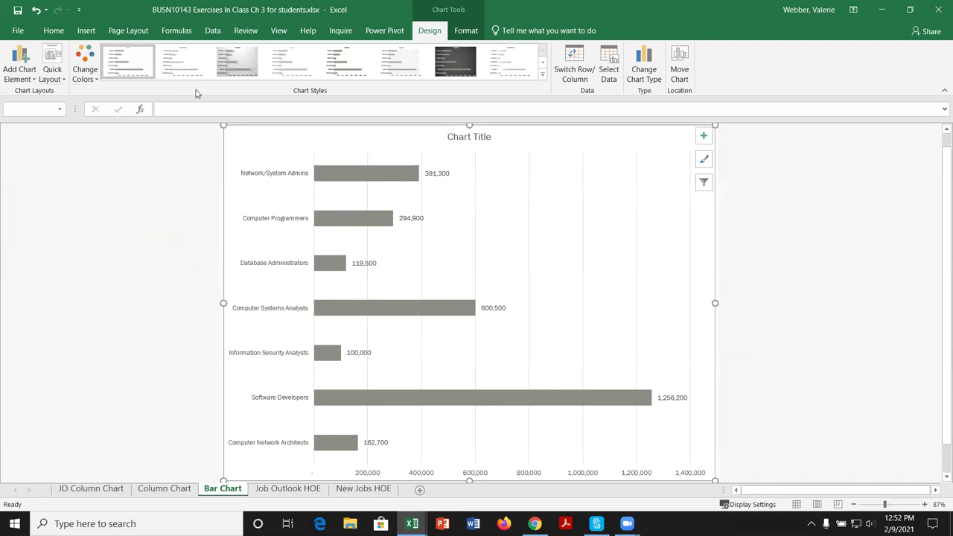
Step: Add Primary Minor Vertical gridlines to the bar chart
left_click(35, 81)
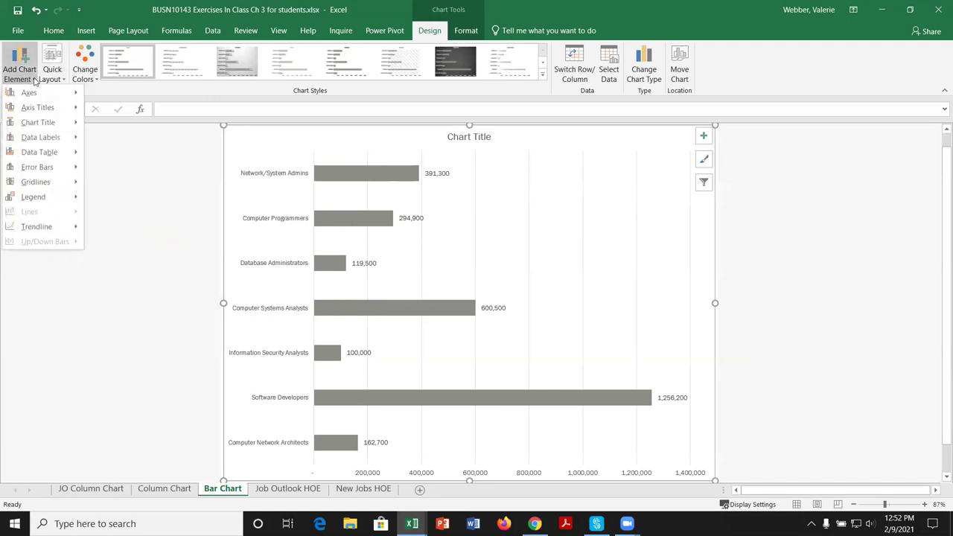
mouse_move(57, 187)
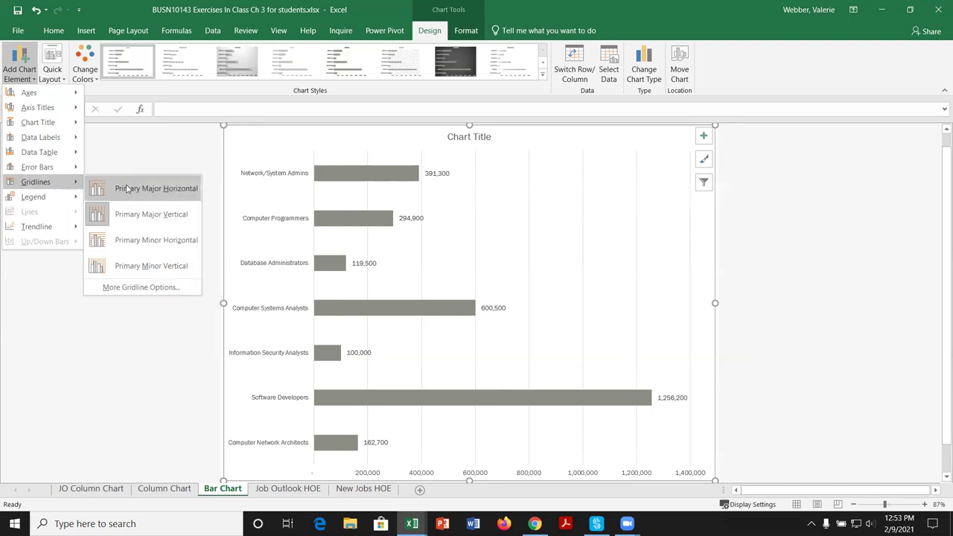
left_click(153, 219)
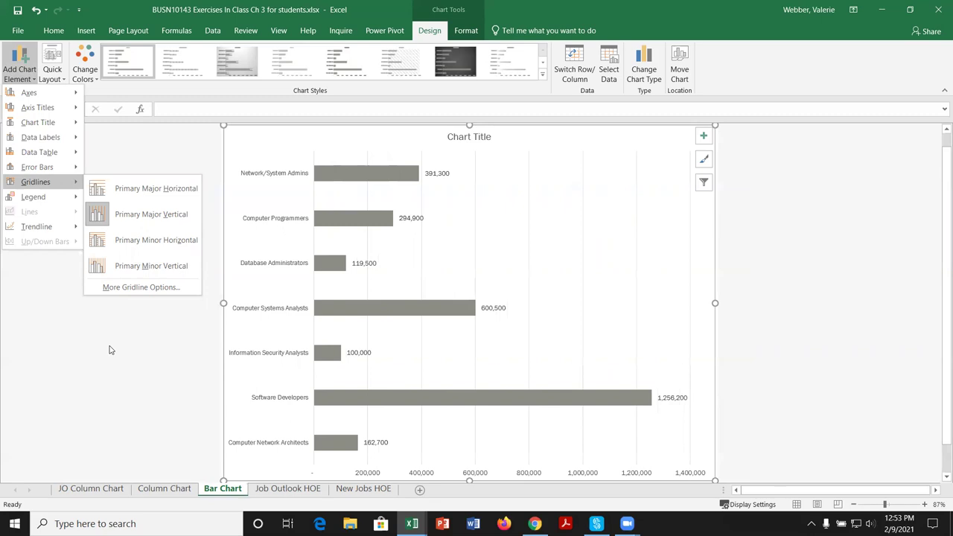
left_click(104, 269)
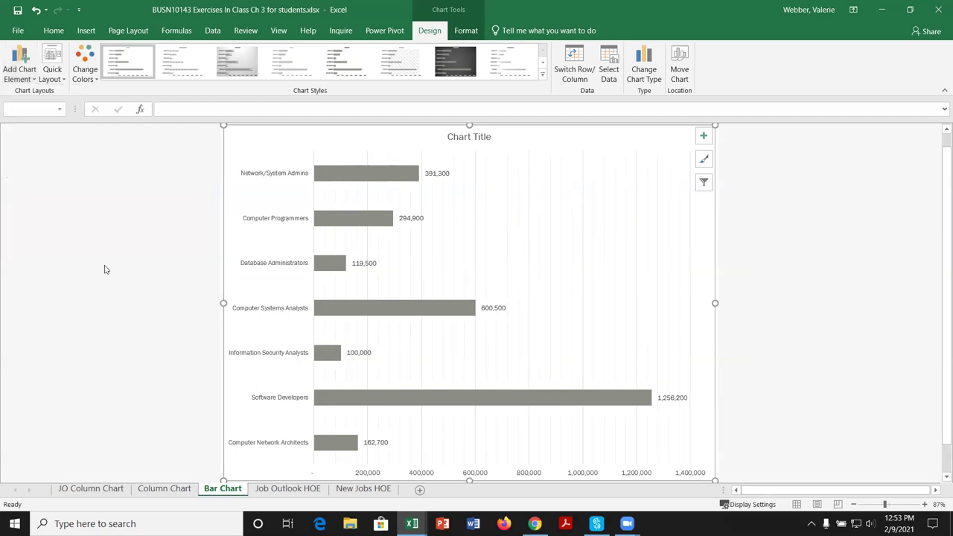
Step: Check which gridline types are turned on for the bar chart
left_click(22, 73)
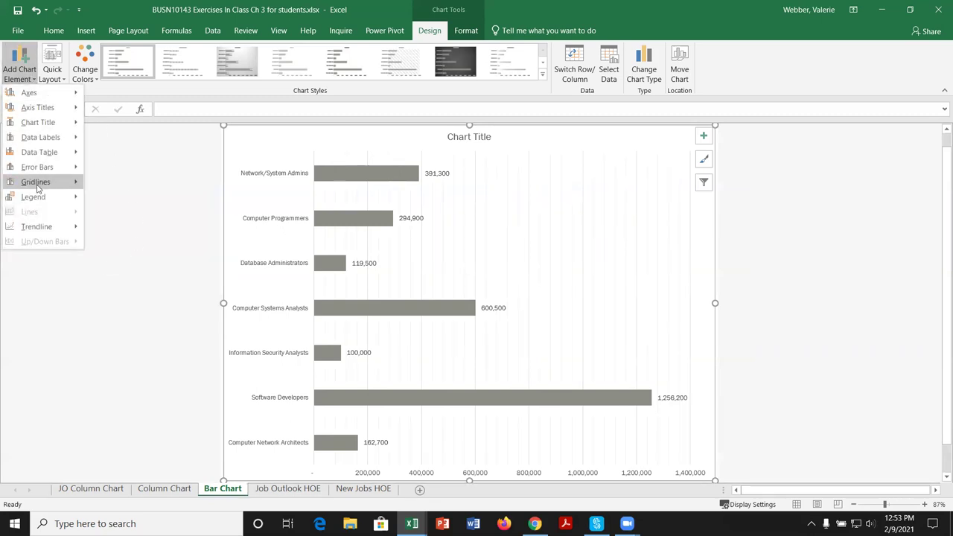
mouse_move(48, 186)
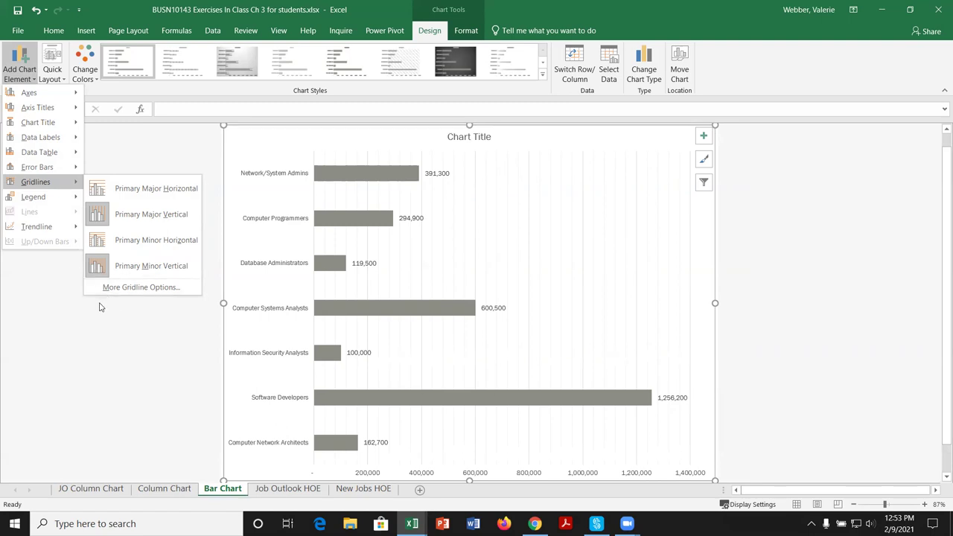
left_click(703, 136)
left_click(794, 223)
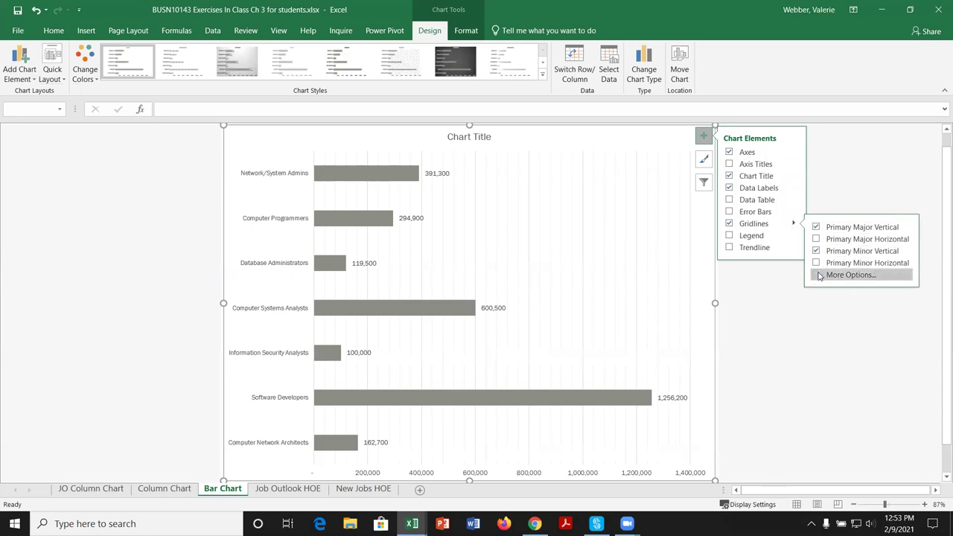
left_click(817, 303)
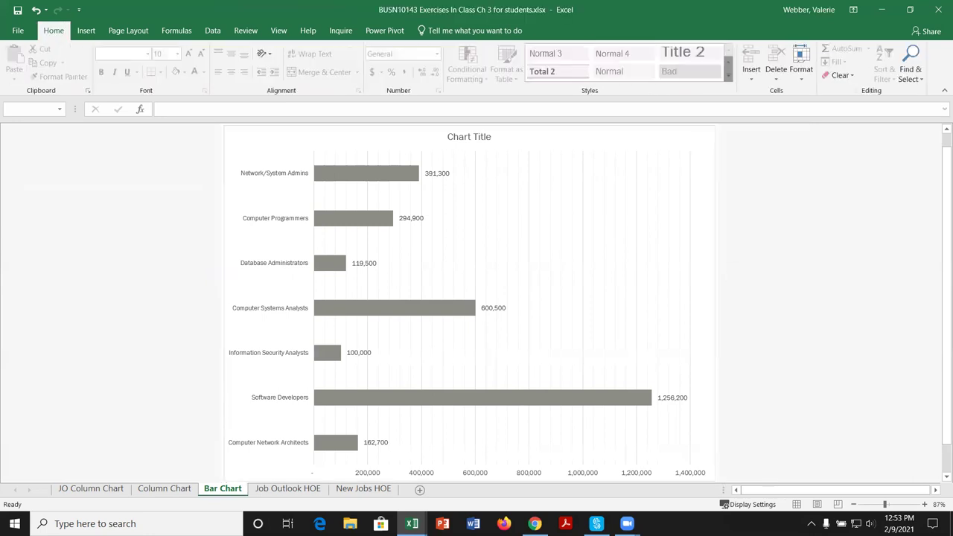
Step: Try removing the Primary Major Vertical gridlines from the bar chart and turn them back on
left_click(524, 144)
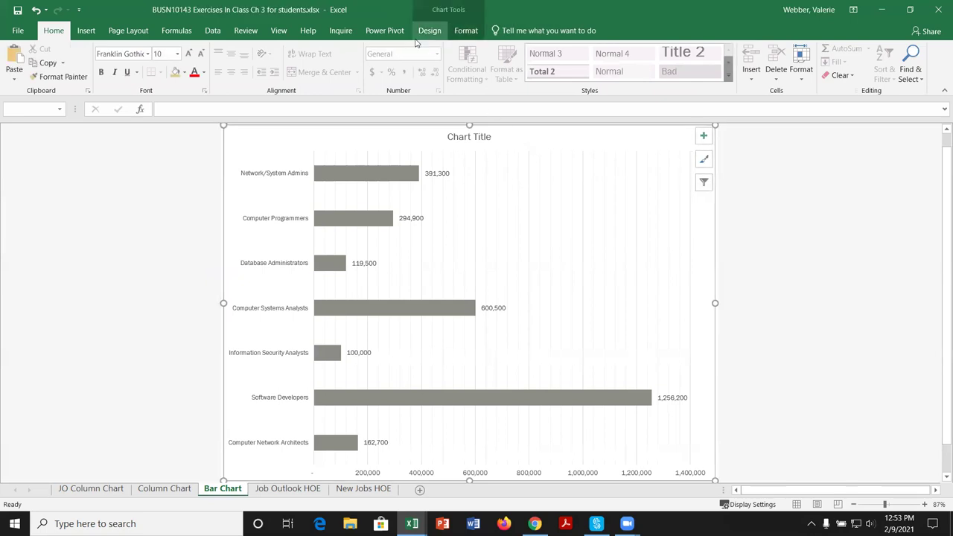
left_click(429, 31)
left_click(21, 71)
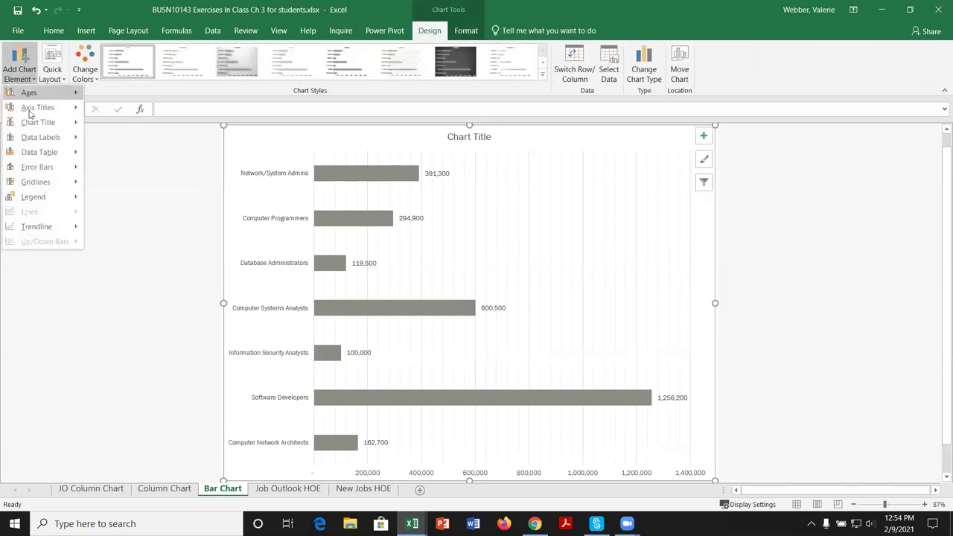
mouse_move(69, 200)
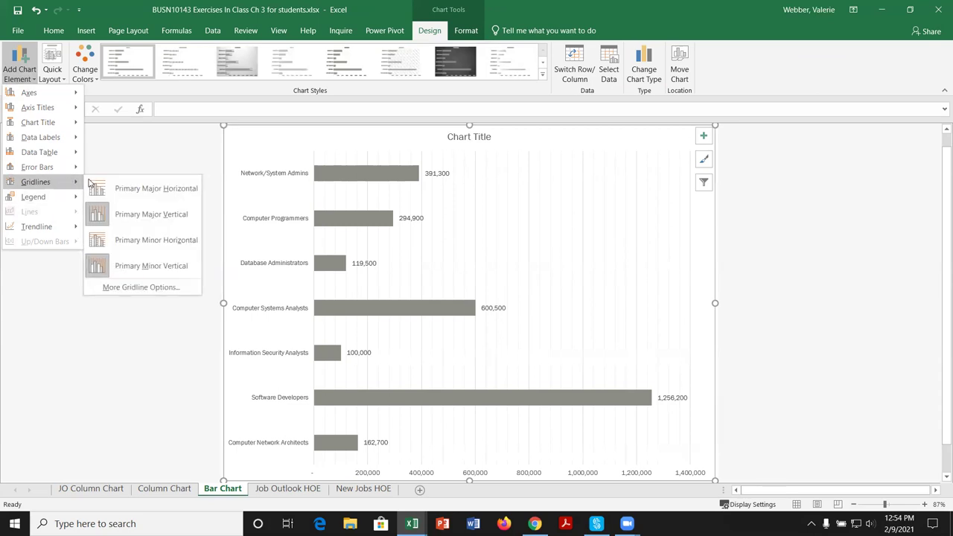
left_click(97, 216)
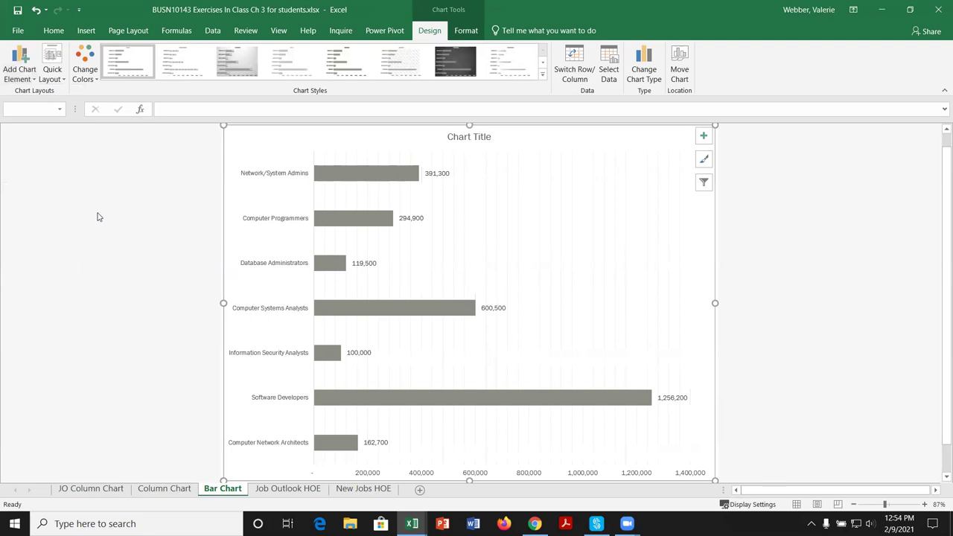
left_click(29, 77)
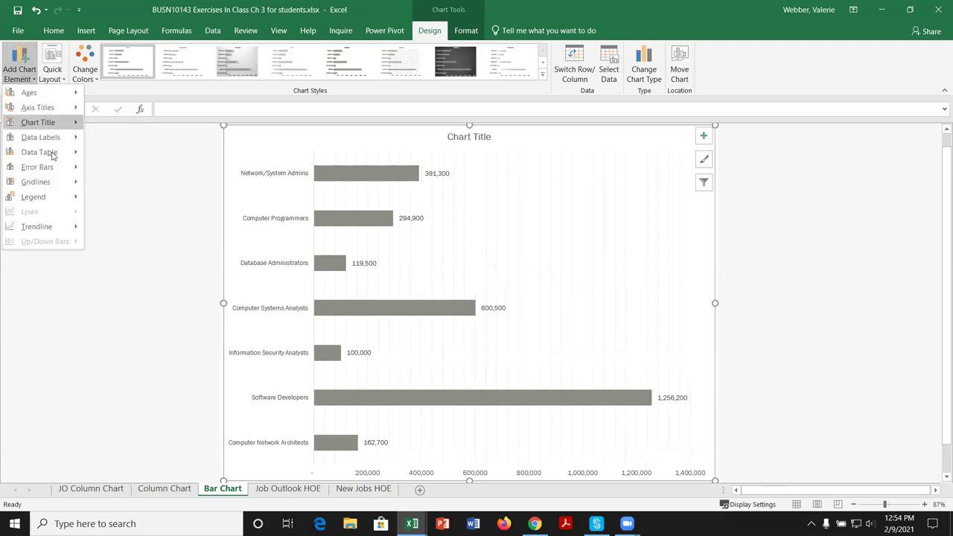
mouse_move(65, 187)
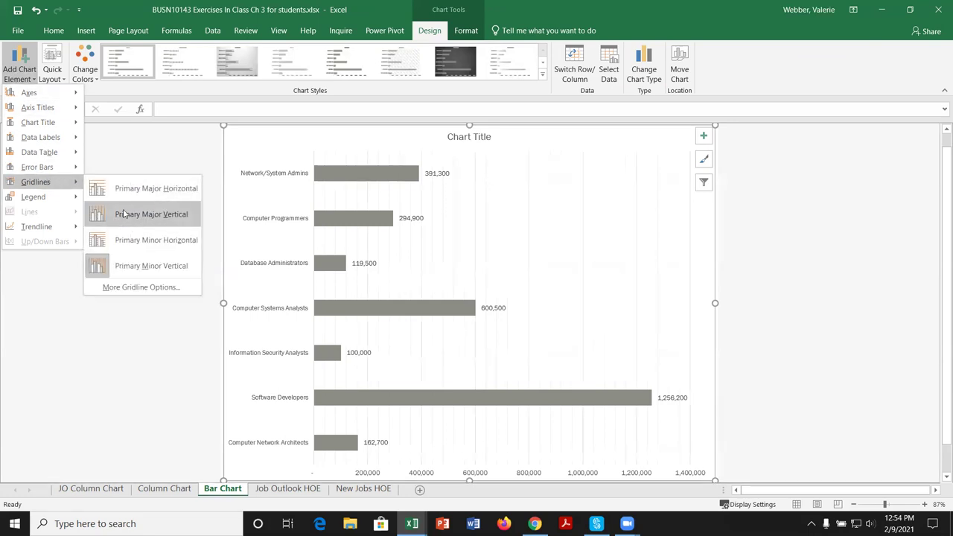
left_click(123, 214)
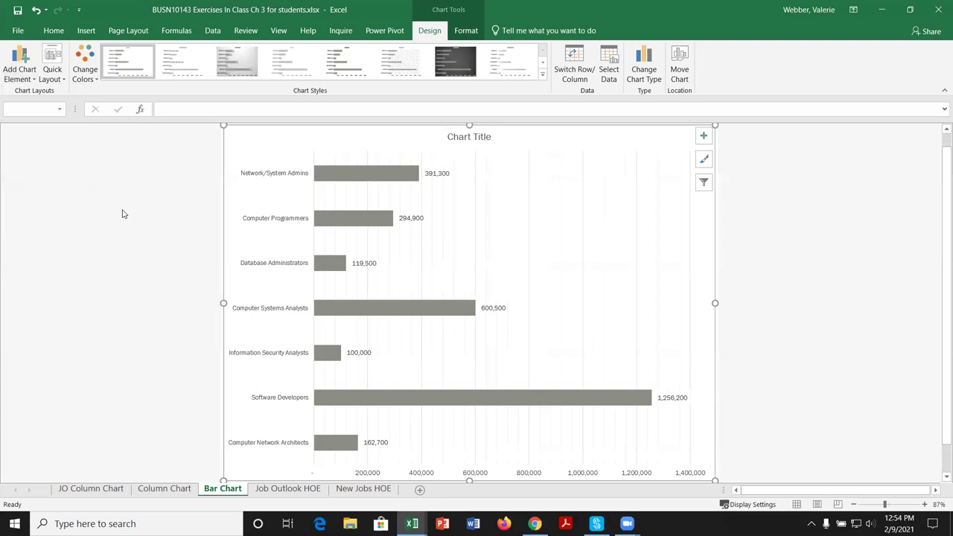
Step: Review the gridline options available for the bar chart
left_click(705, 136)
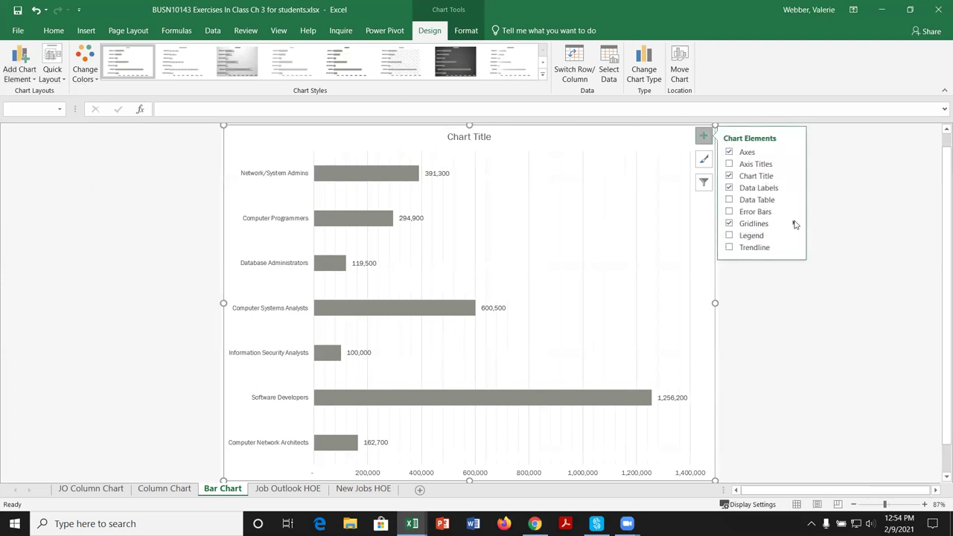
left_click(795, 224)
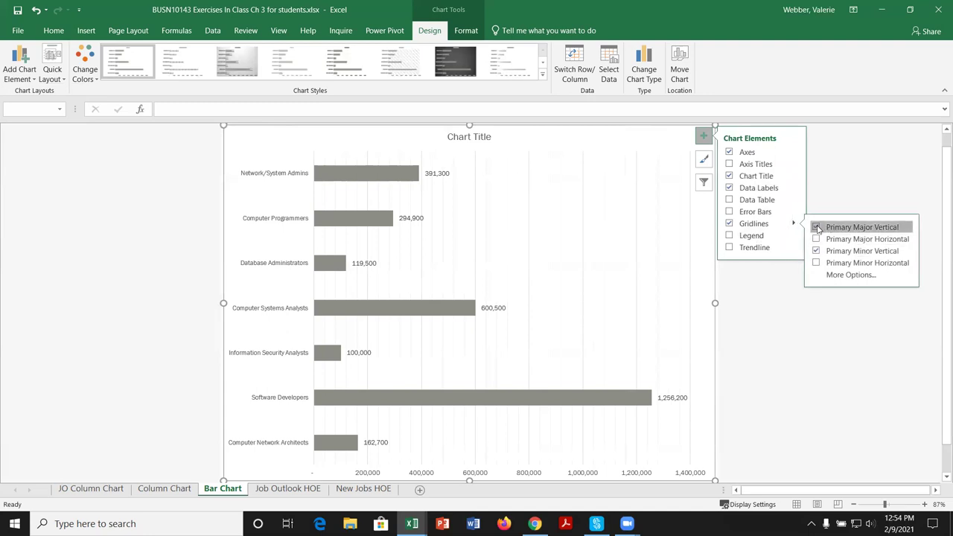
left_click(817, 227)
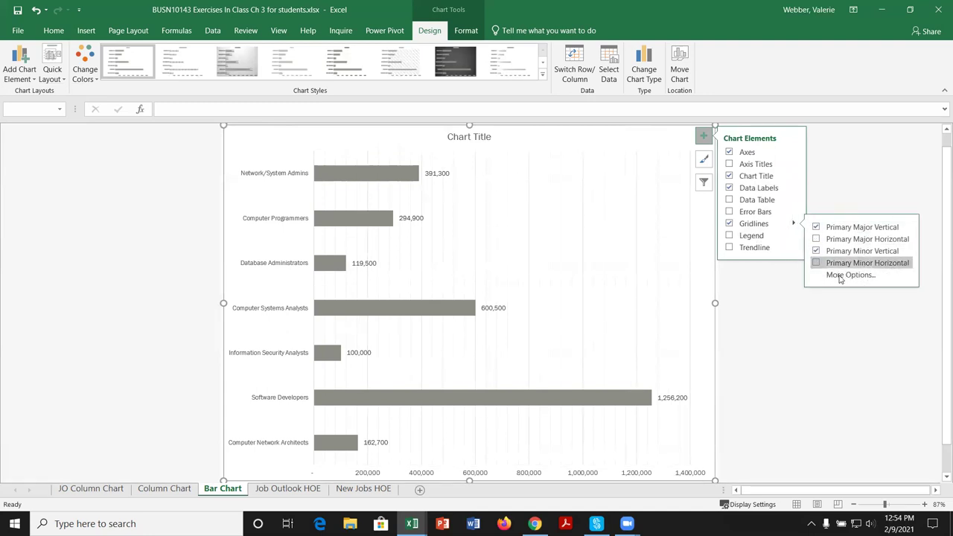
left_click(823, 330)
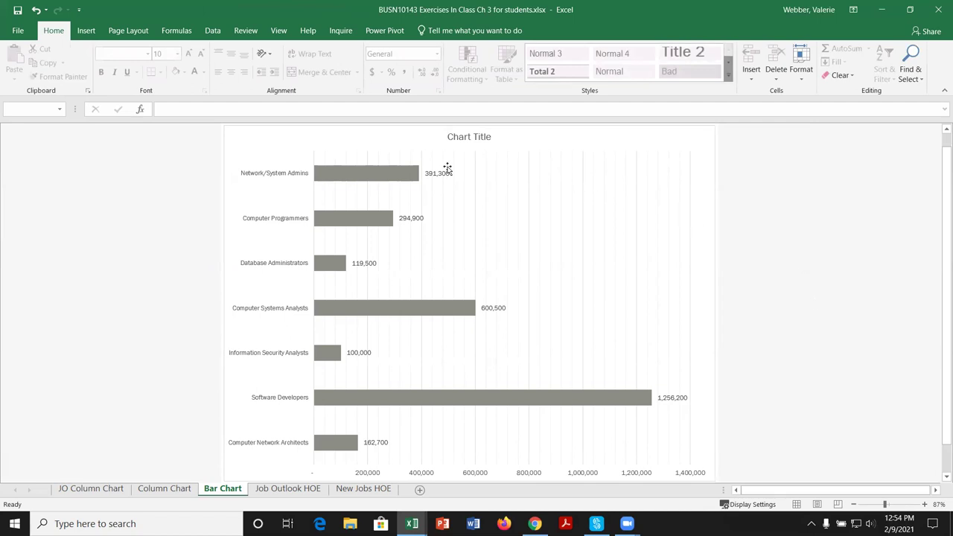
Step: Add axis titles to both axes of the bar chart and look over the available chart styles
left_click(692, 148)
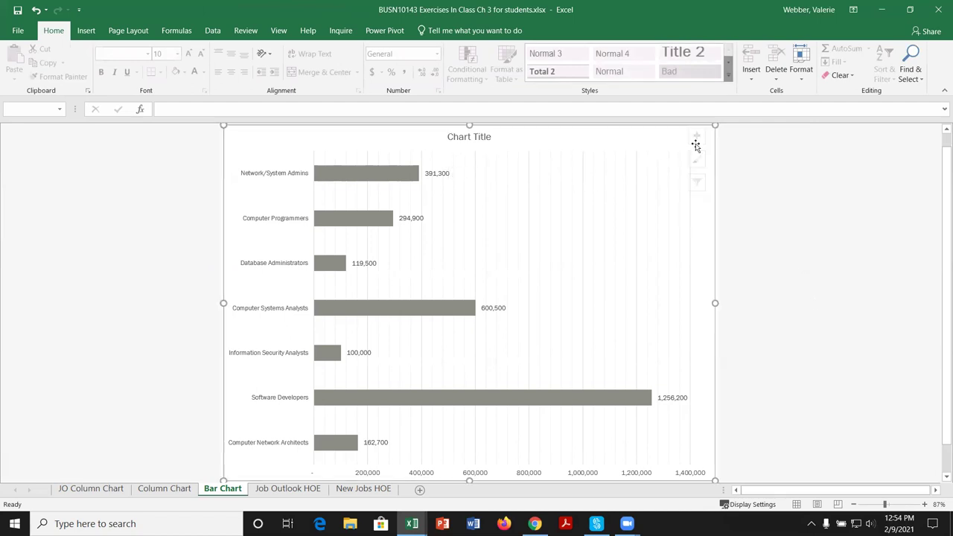
left_click(705, 137)
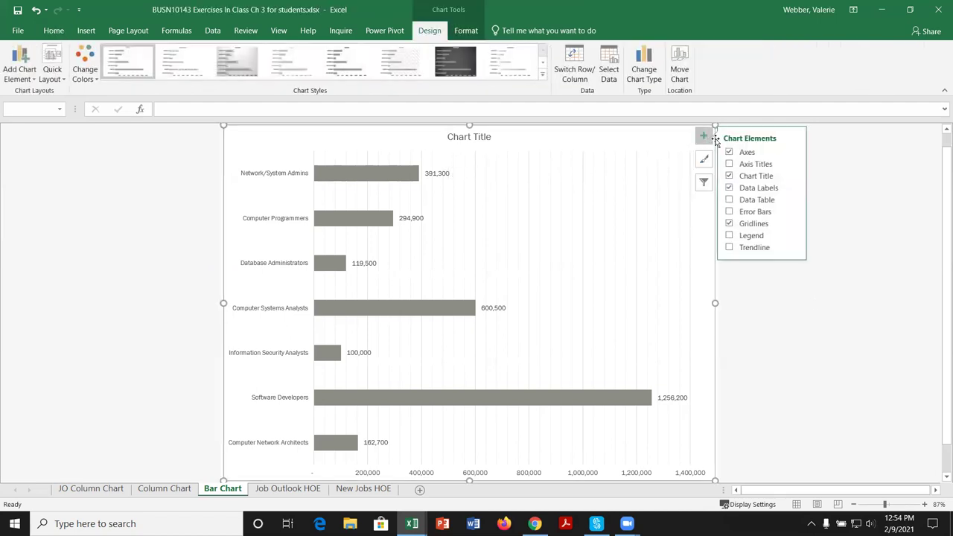
left_click(757, 165)
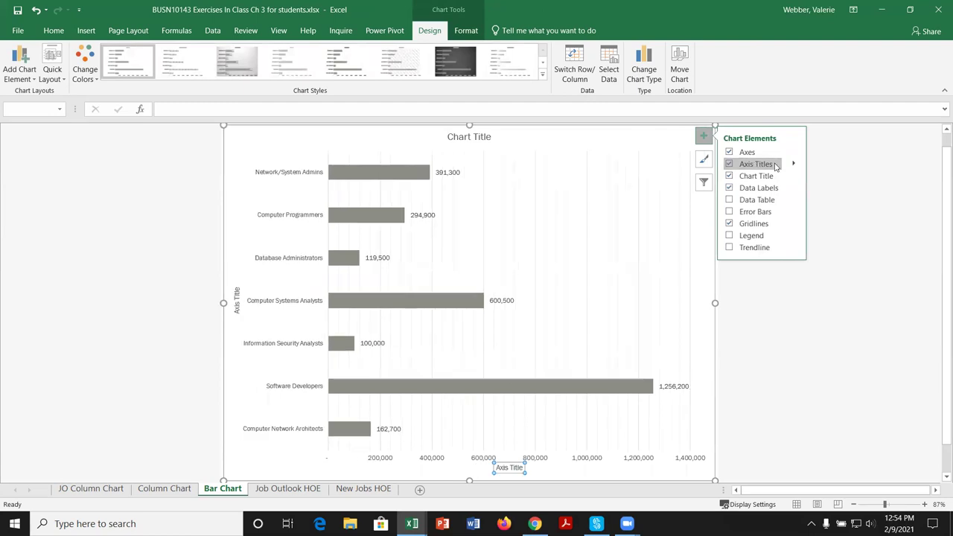
left_click(793, 164)
left_click(835, 192)
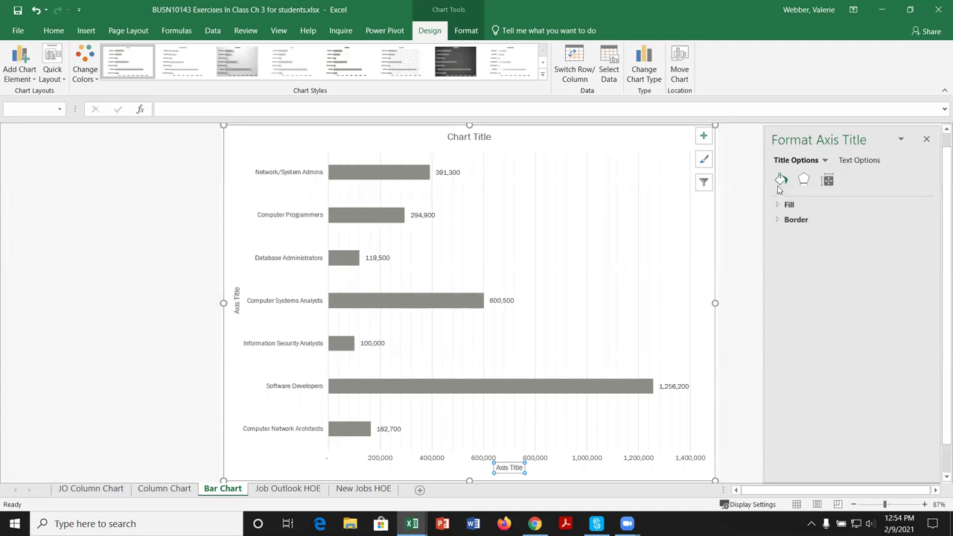
left_click(927, 141)
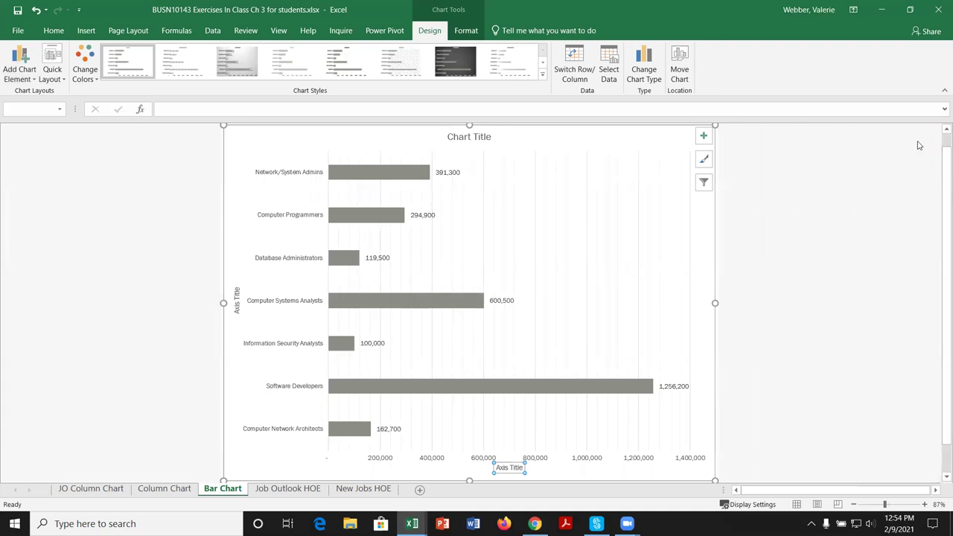
left_click(704, 160)
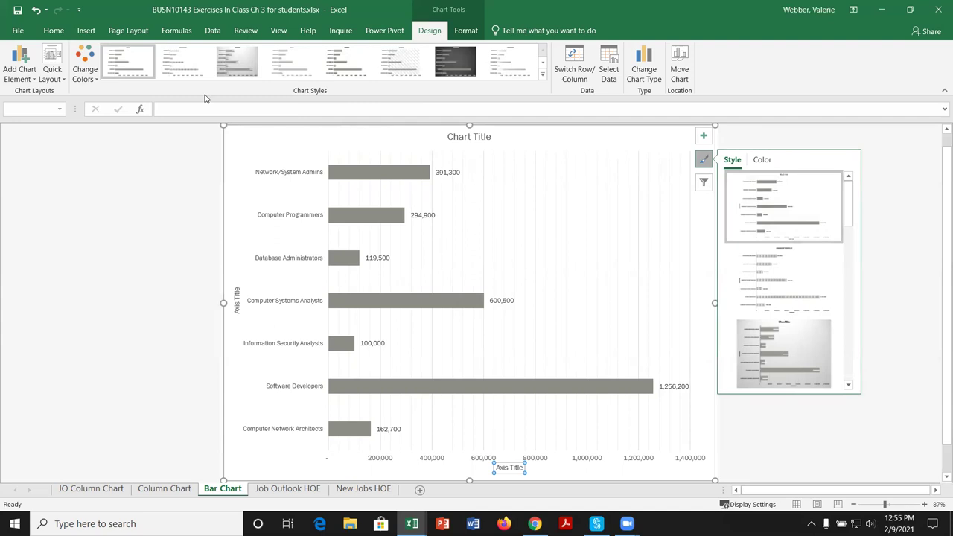
left_click(905, 205)
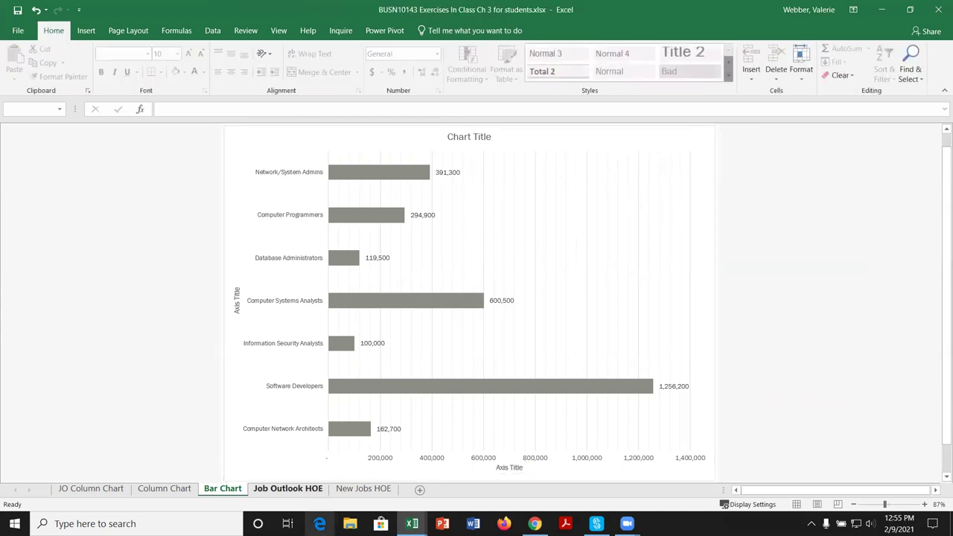
Step: On the Job Outlook HOE sheet, shrink the existing pie chart's data range to A6:B12, leaving out the header row
left_click(307, 491)
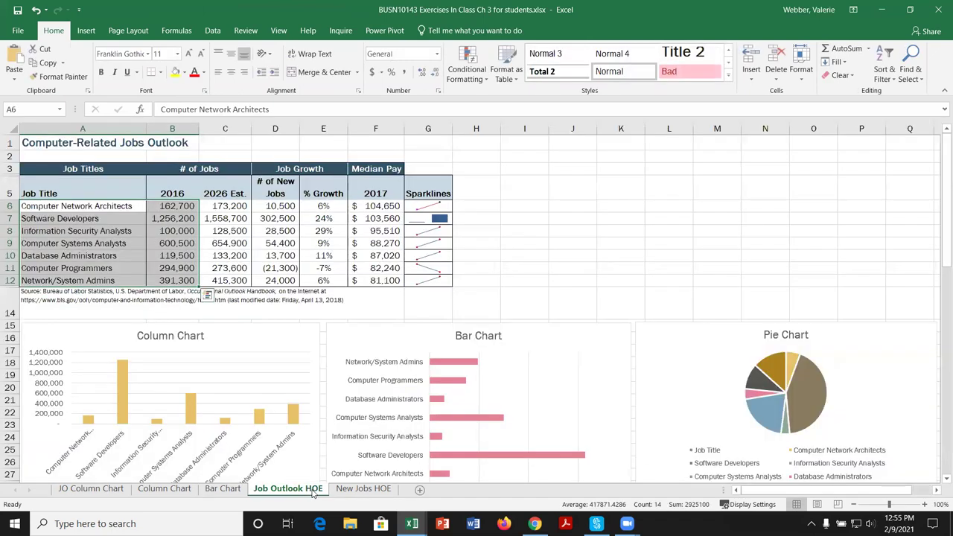
left_click(690, 364)
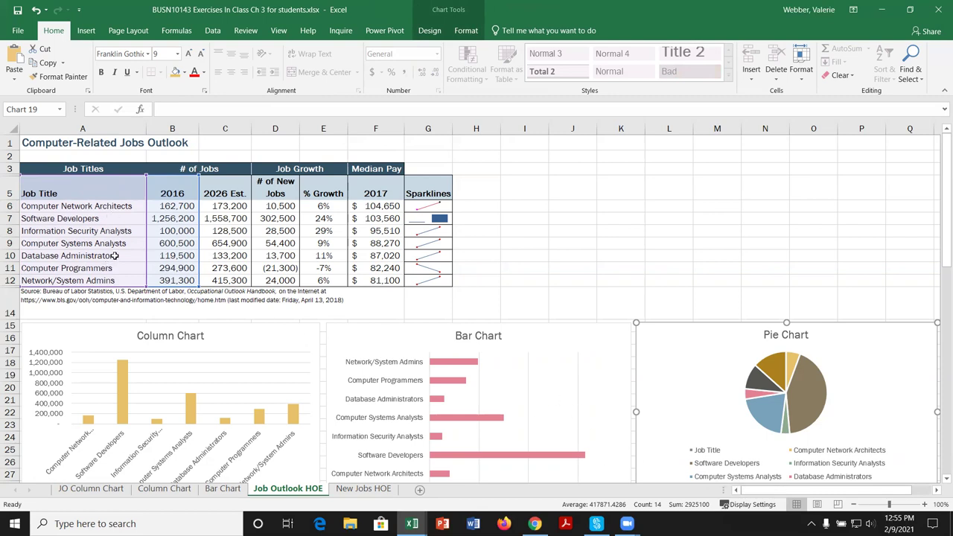
left_click_drag(146, 176, 146, 197)
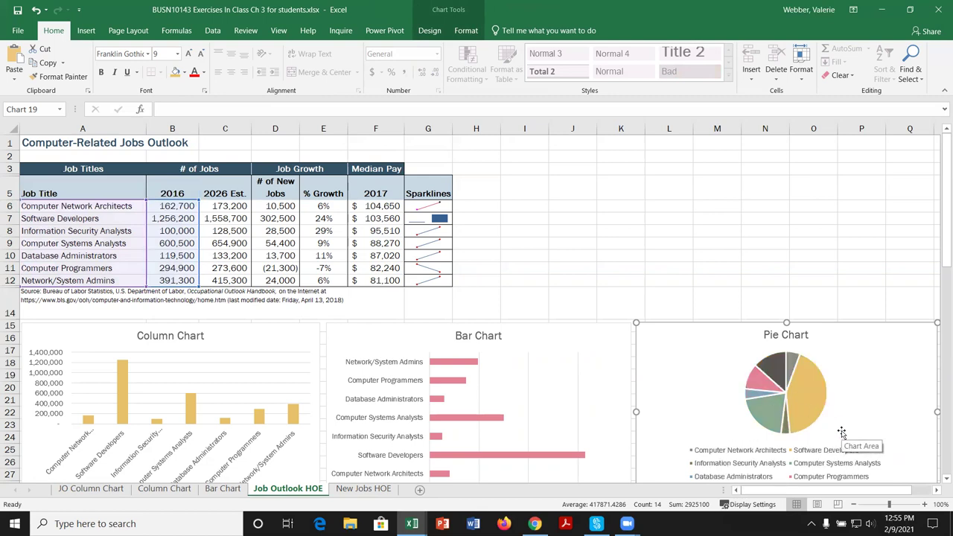
left_click(36, 10)
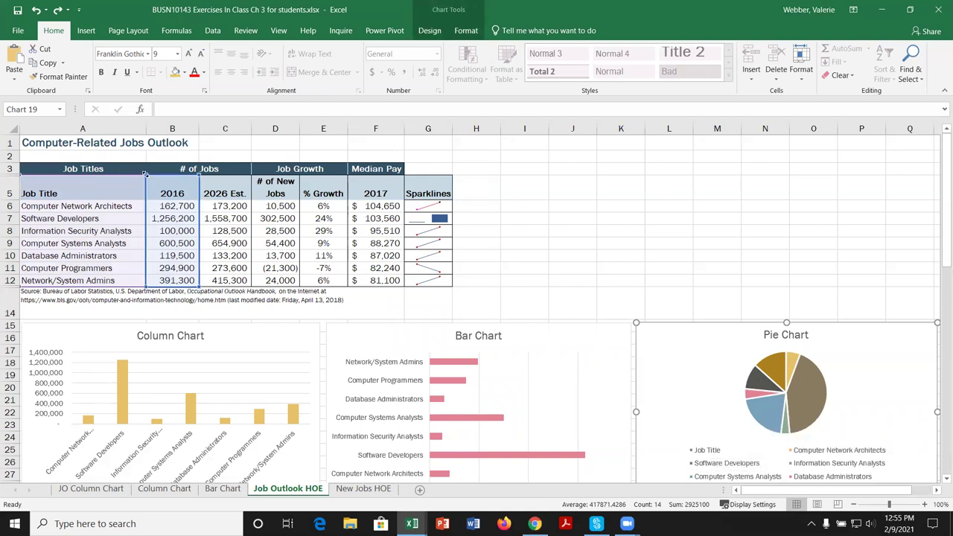
left_click_drag(146, 176, 143, 201)
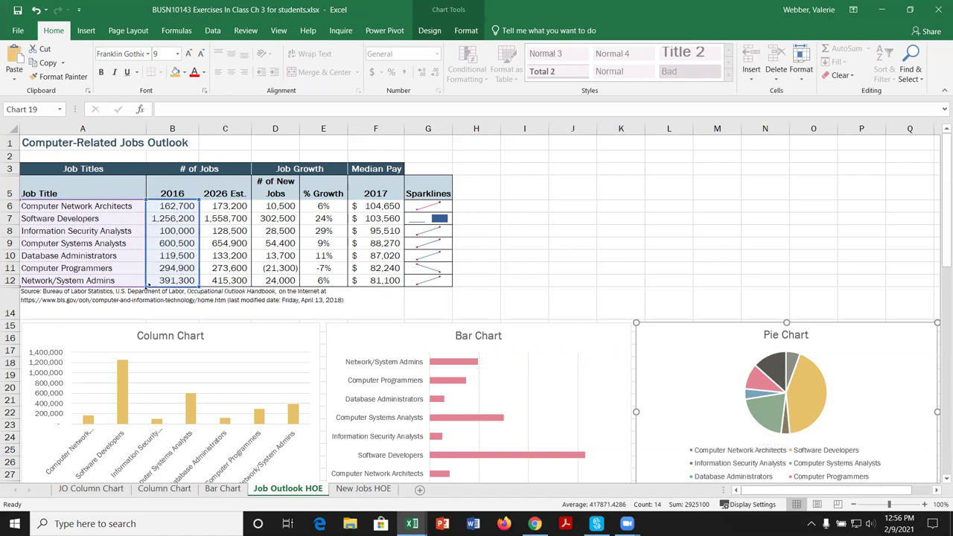
Step: Try shortening the pie chart's data range to end at row 10, and extend it back to row 12
left_click_drag(146, 286, 146, 262)
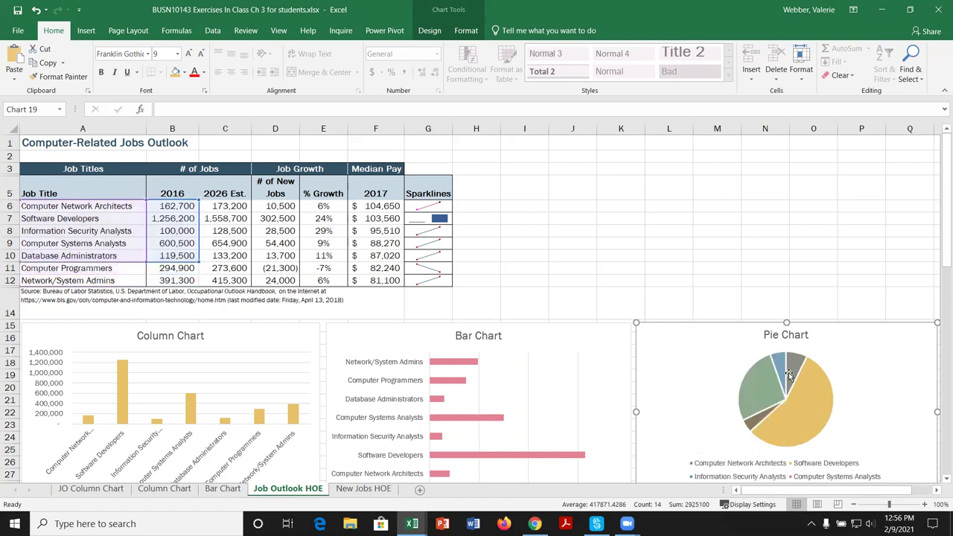
left_click_drag(146, 260, 147, 287)
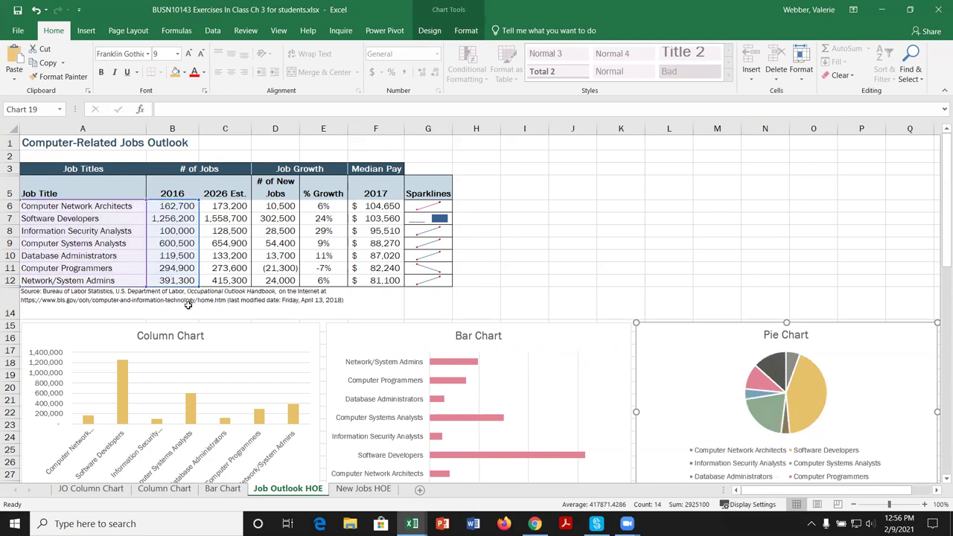
left_click(727, 272)
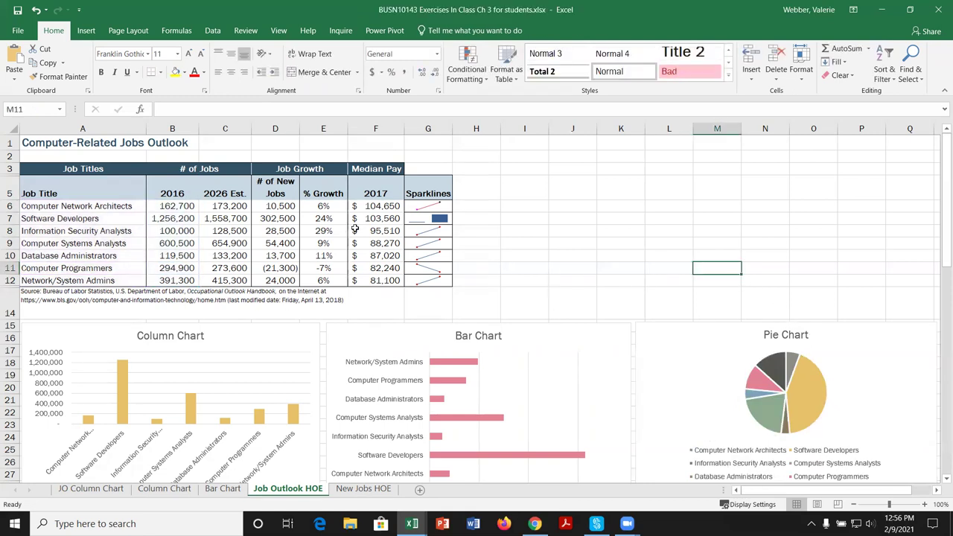
Step: Insert a pie chart from the job titles and 2016 job numbers in A6:B12
left_click_drag(109, 206, 181, 284)
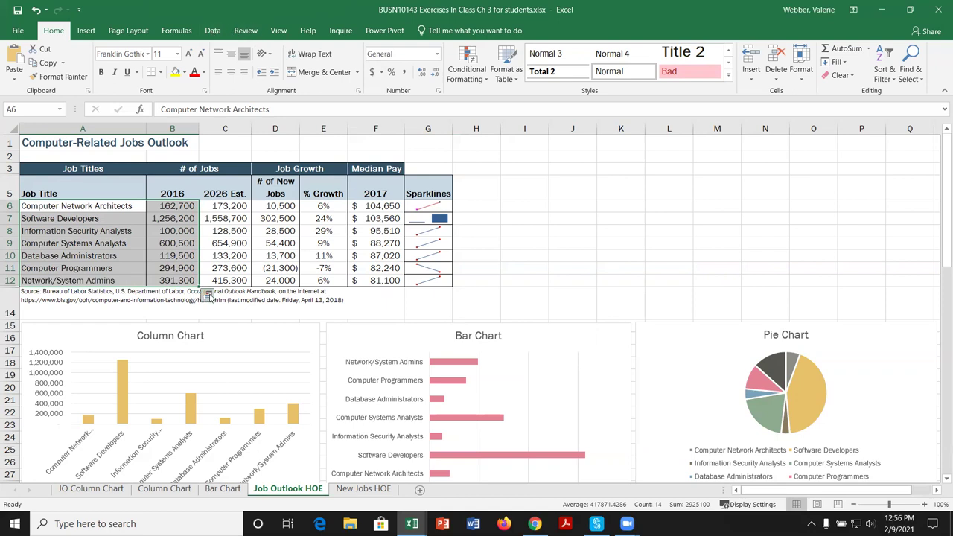
left_click(208, 295)
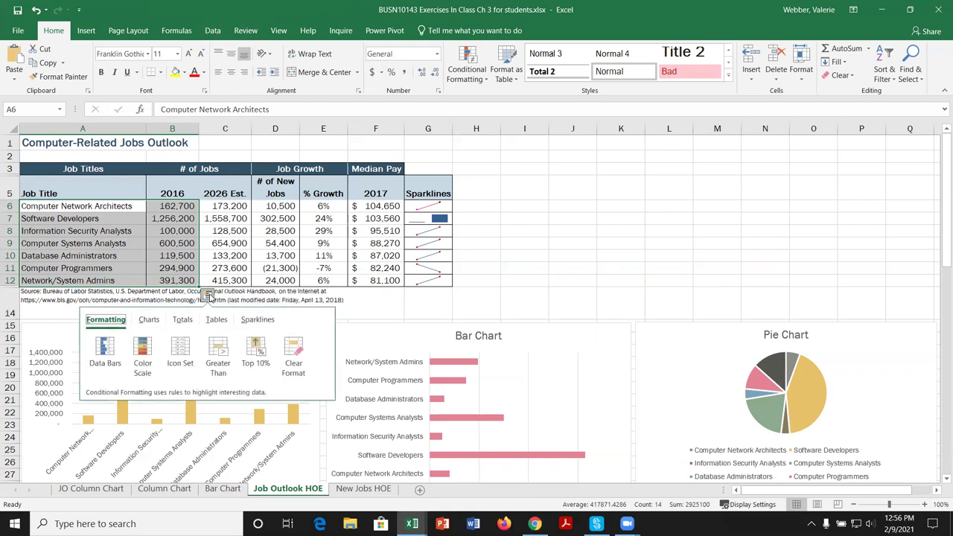
left_click(144, 321)
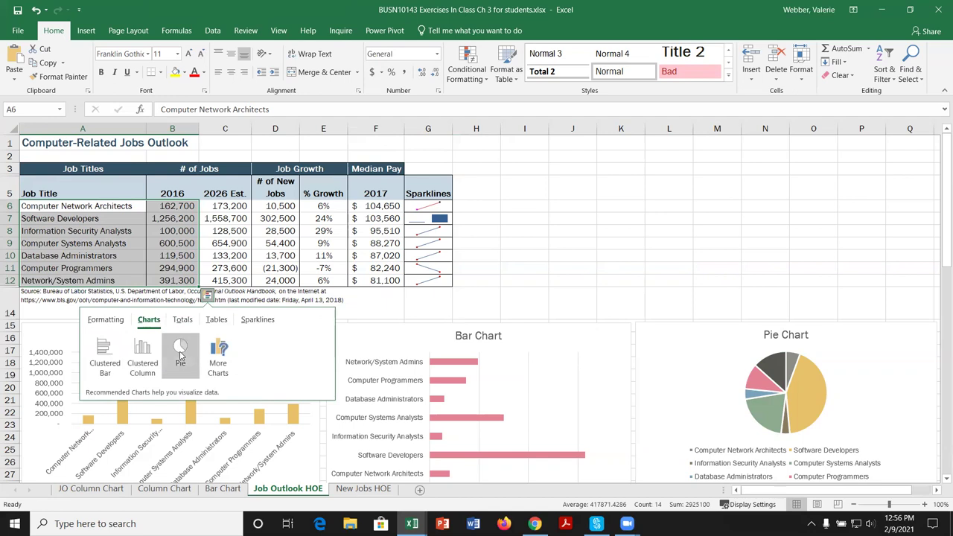
left_click(181, 354)
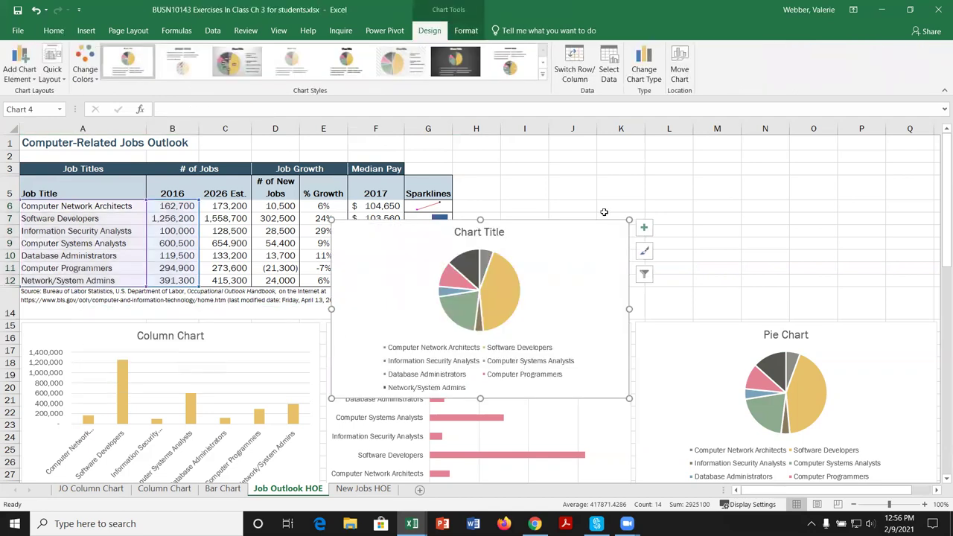
Step: Move the new pie chart to its own new sheet named Pie Chart
left_click(680, 63)
left_click(480, 344)
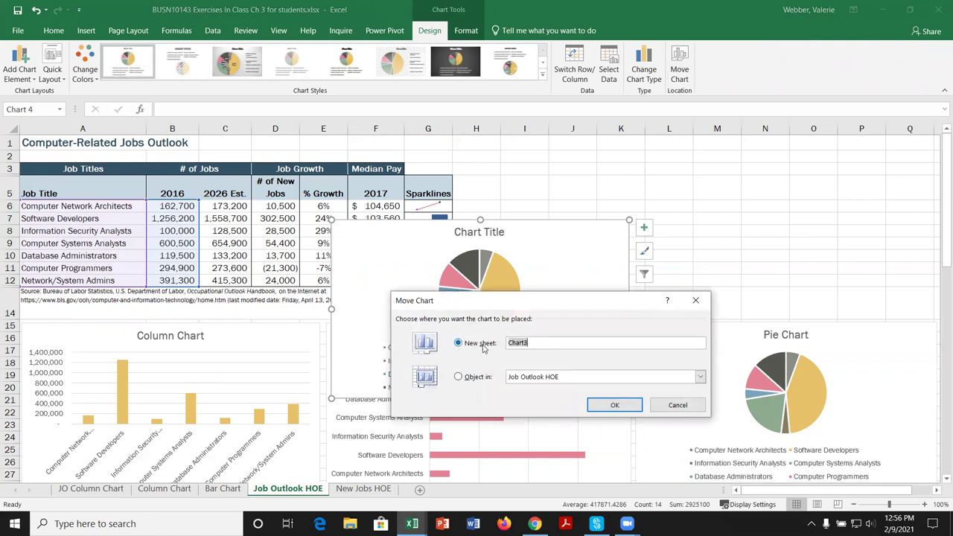
type("Pie")
key("Return")
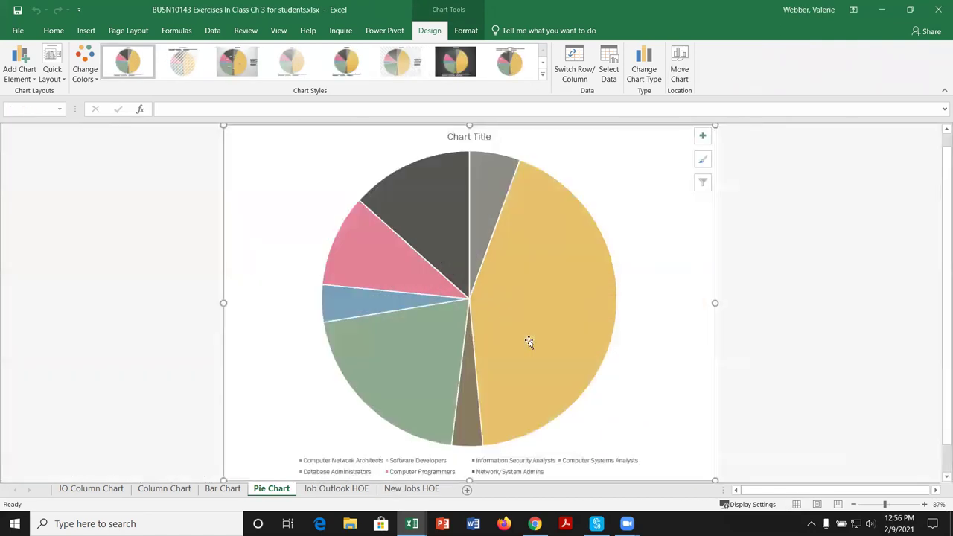
Step: Inspect the pie's data by selecting the whole series and the single Database Administrators slice, and clear the slice selection
mouse_move(499, 319)
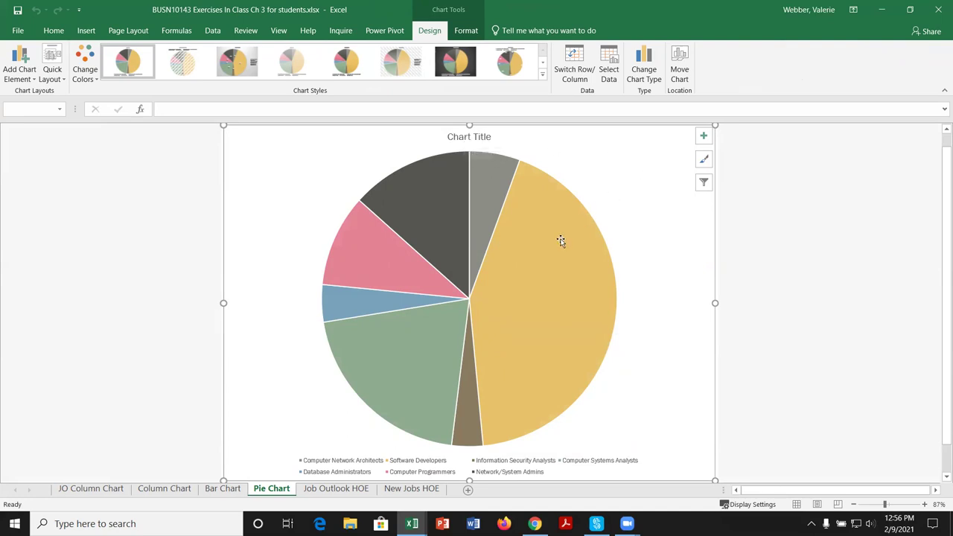
mouse_move(561, 241)
left_click(532, 304)
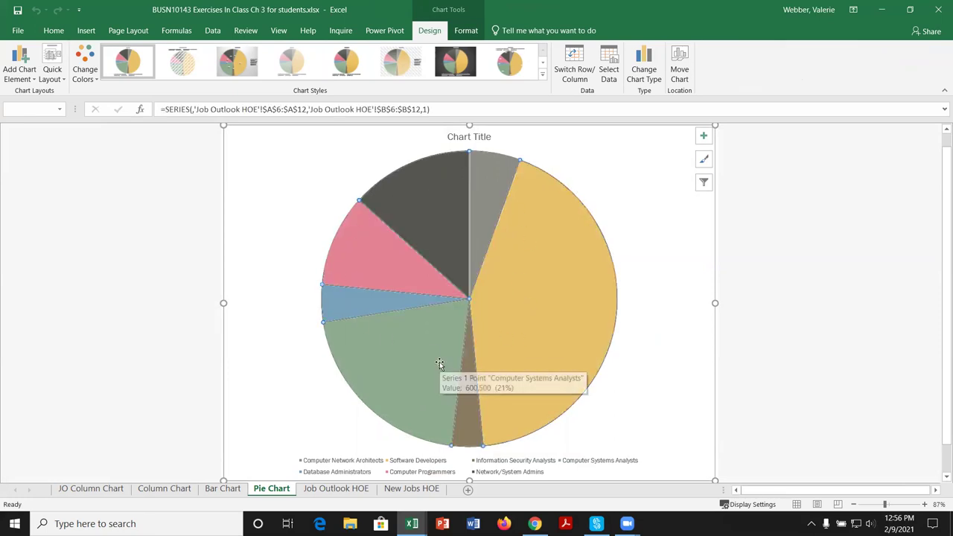
left_click(348, 305)
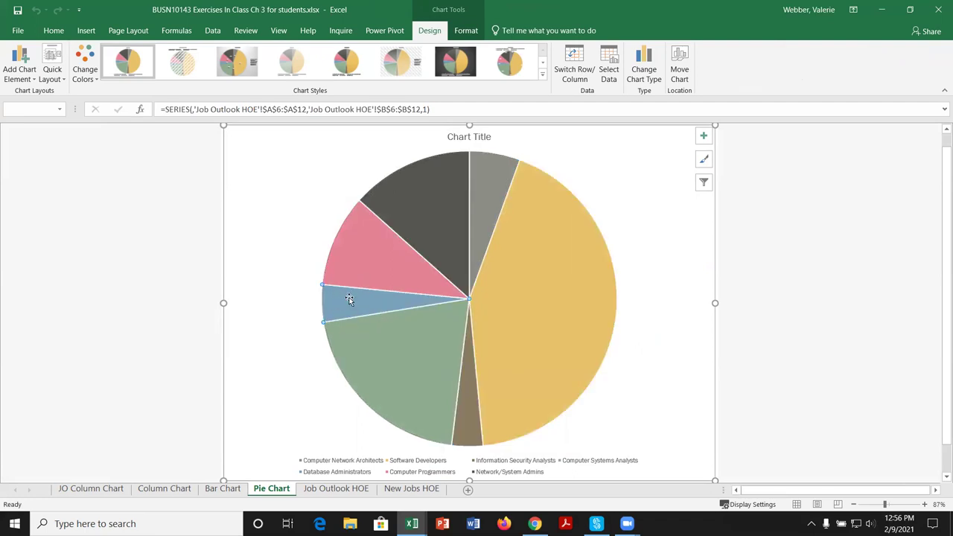
left_click(827, 297)
left_click(660, 198)
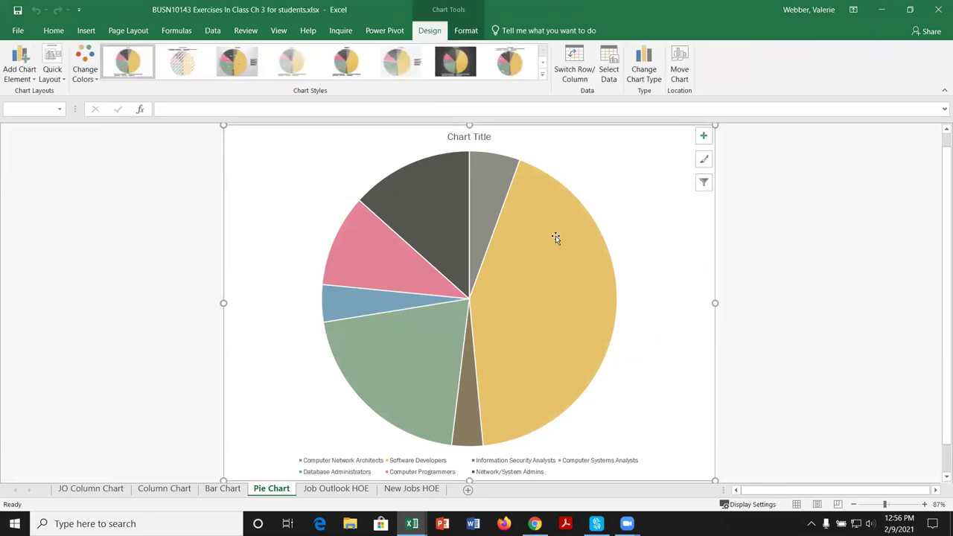
double_click(488, 188)
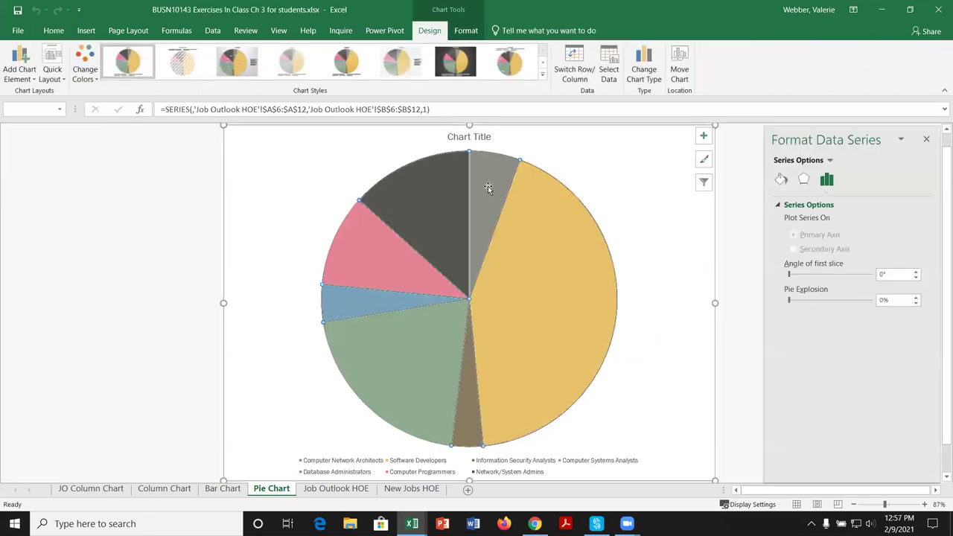
left_click(490, 186)
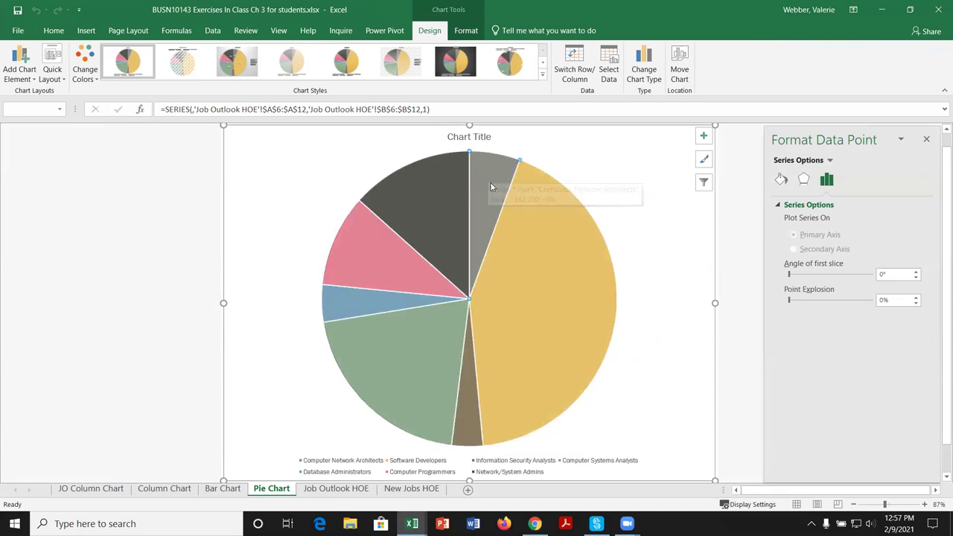
left_click(749, 236)
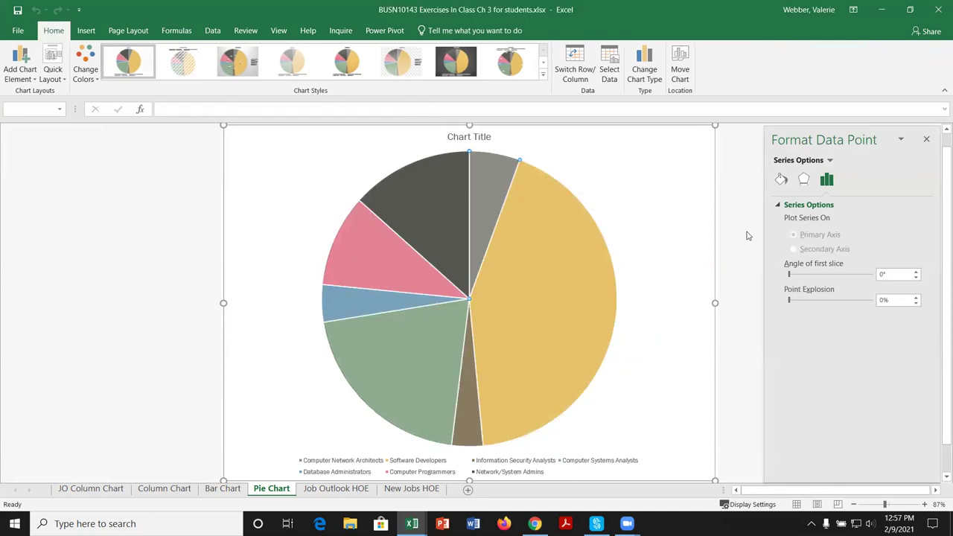
left_click(926, 140)
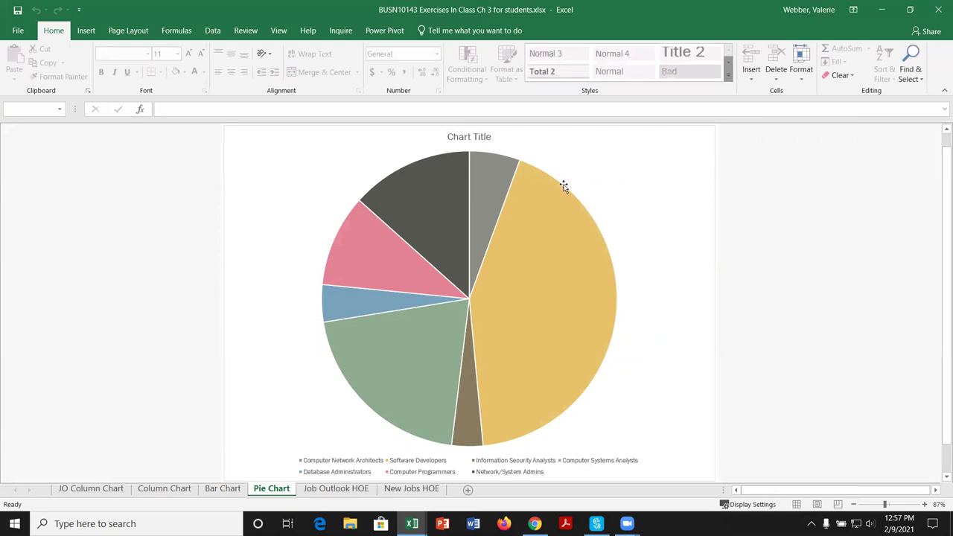
Step: Examine the formatting options for the whole pie series, the Computer Network Architects slice and the chart area
double_click(491, 179)
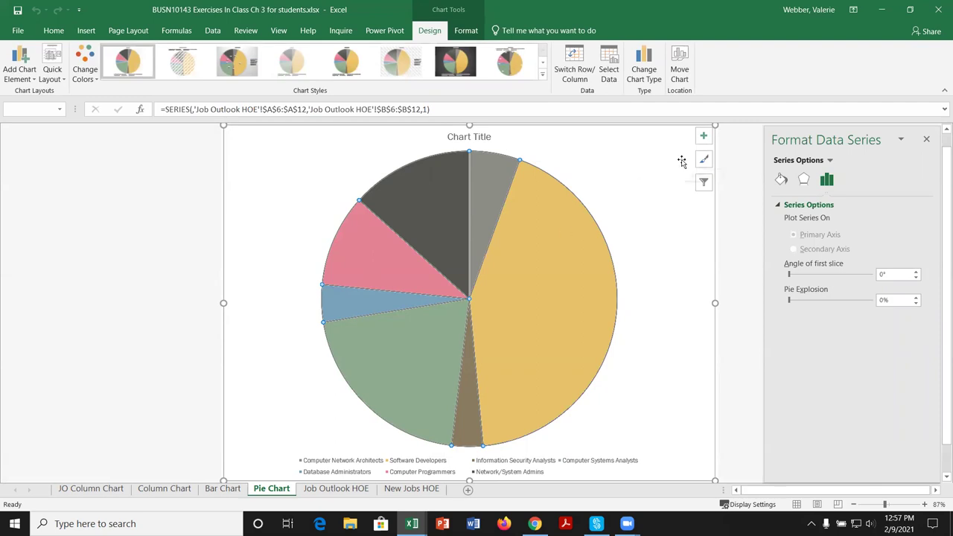
left_click(491, 179)
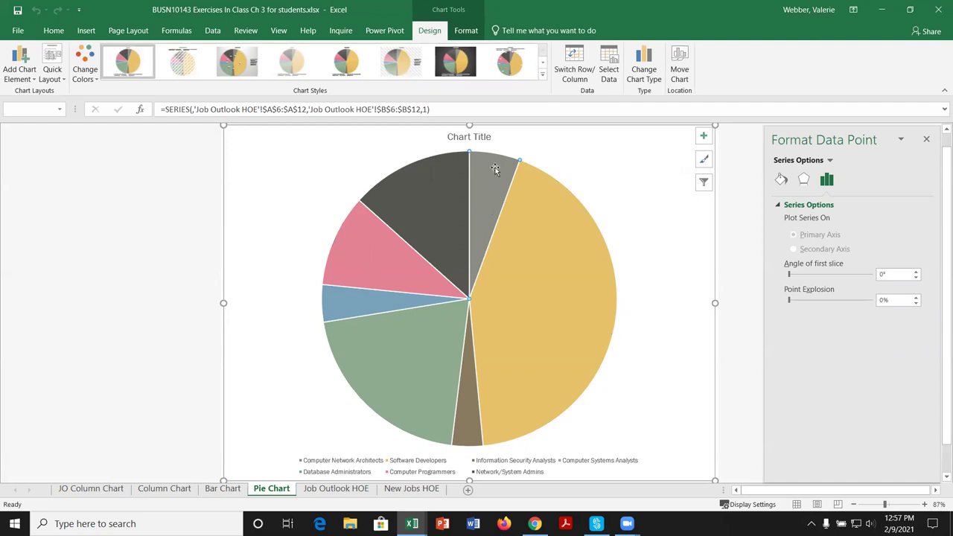
left_click(465, 32)
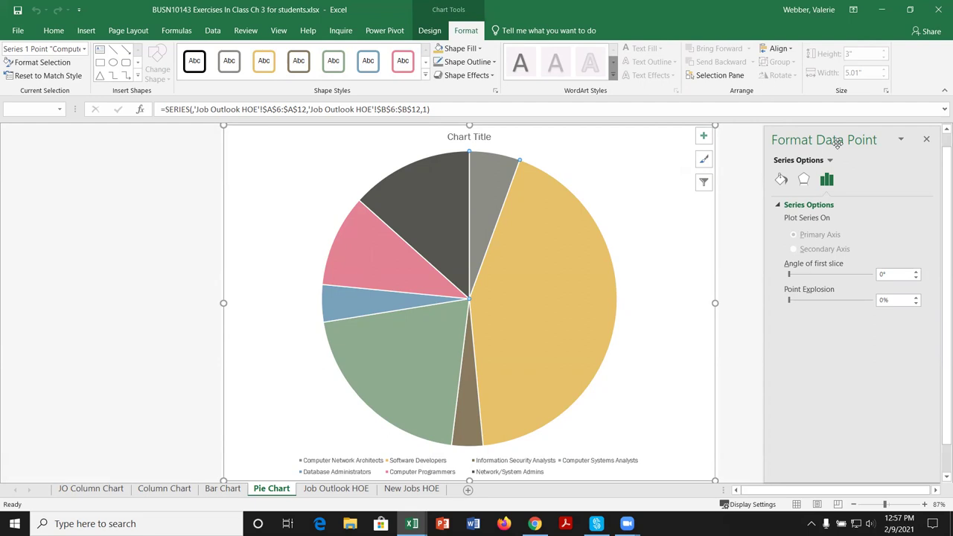
left_click(900, 141)
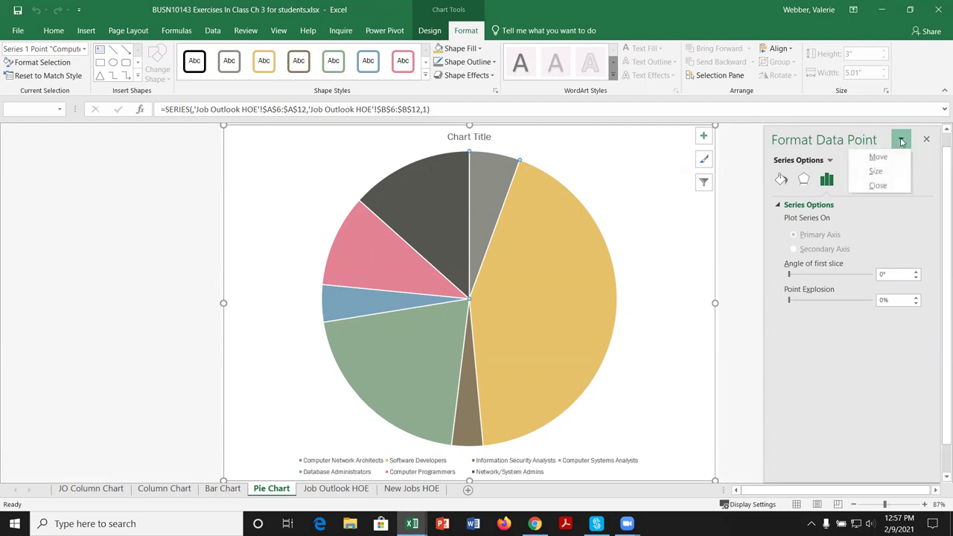
left_click(844, 169)
left_click(830, 161)
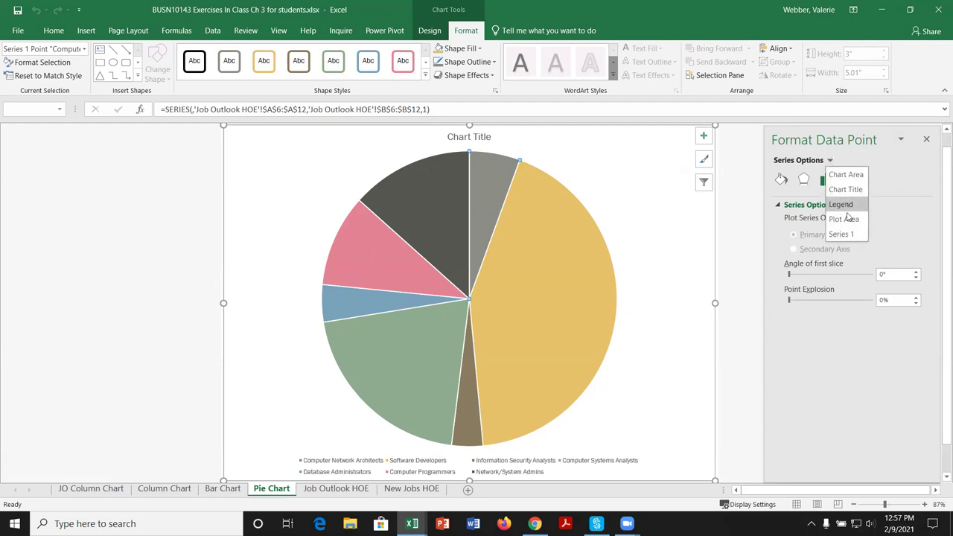
left_click(846, 175)
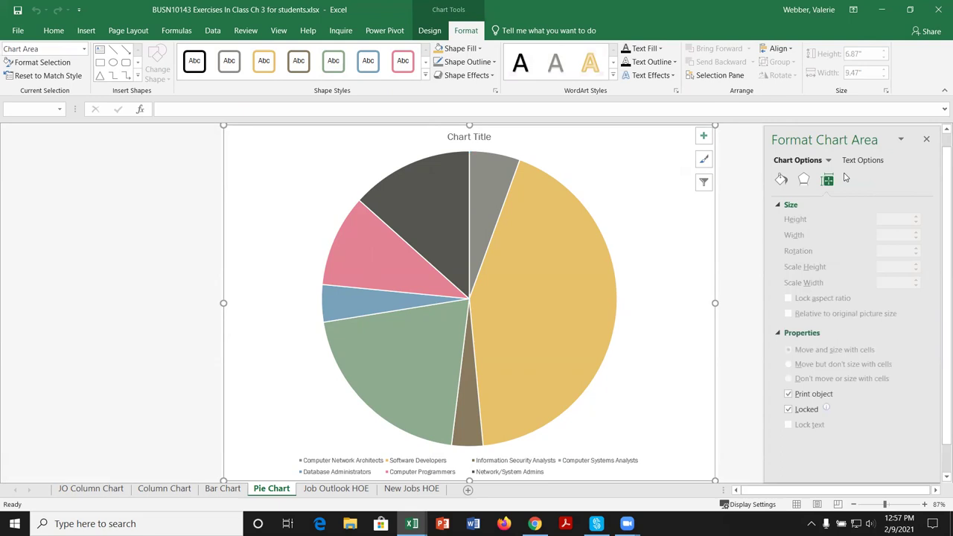
left_click(741, 198)
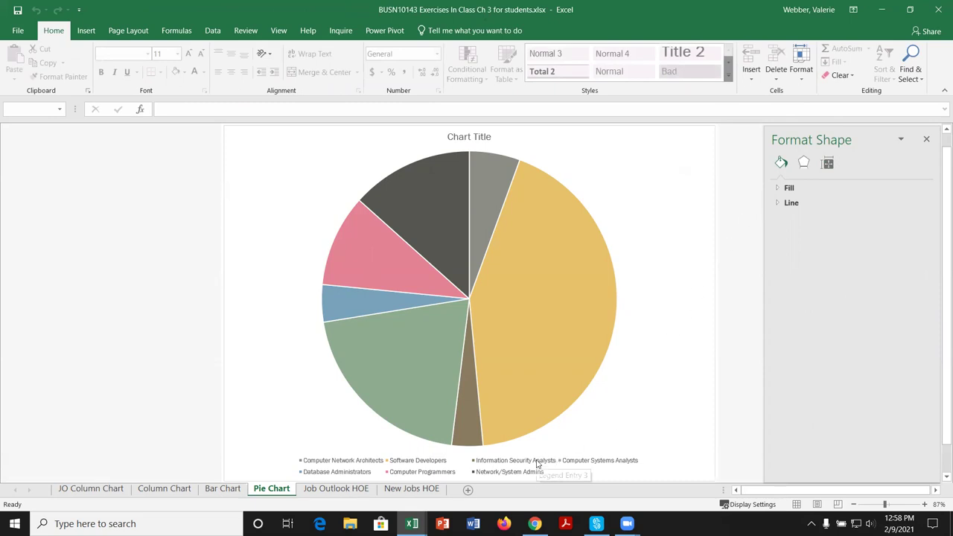
left_click(643, 171)
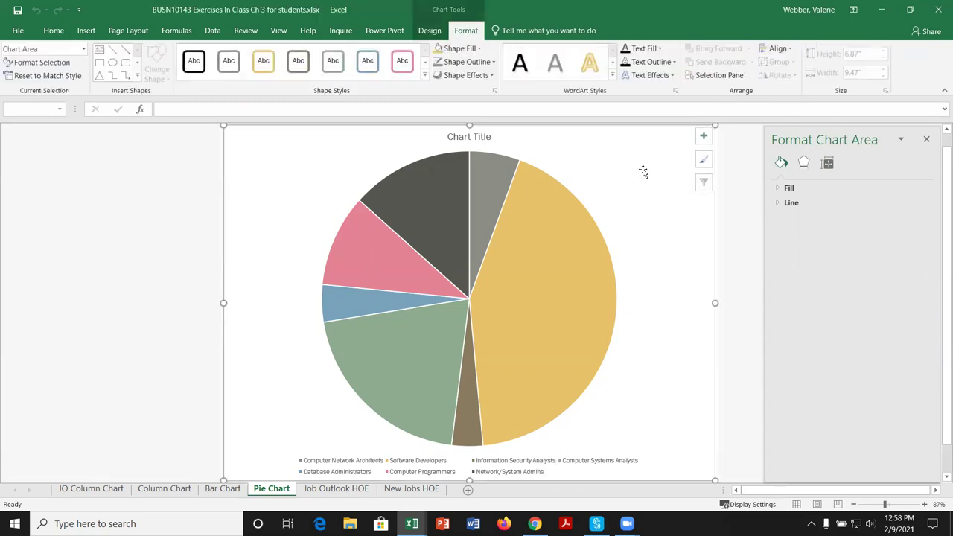
left_click(927, 140)
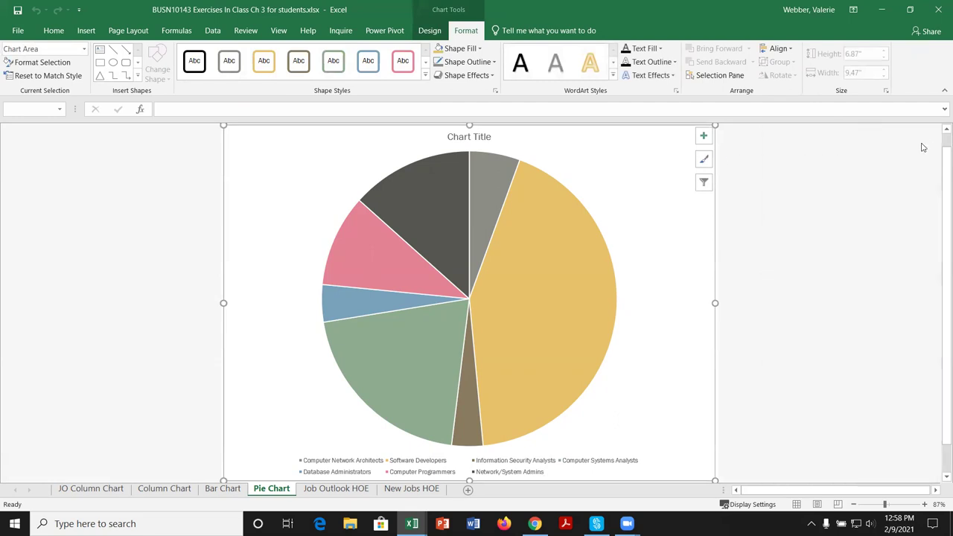
Step: Add a solid line border around the pie chart's legend
left_click(705, 138)
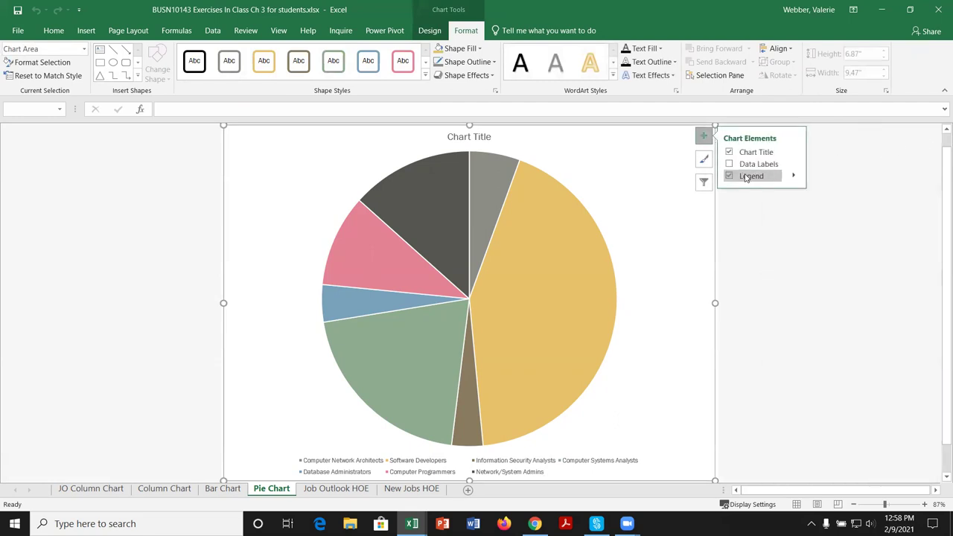
left_click(794, 178)
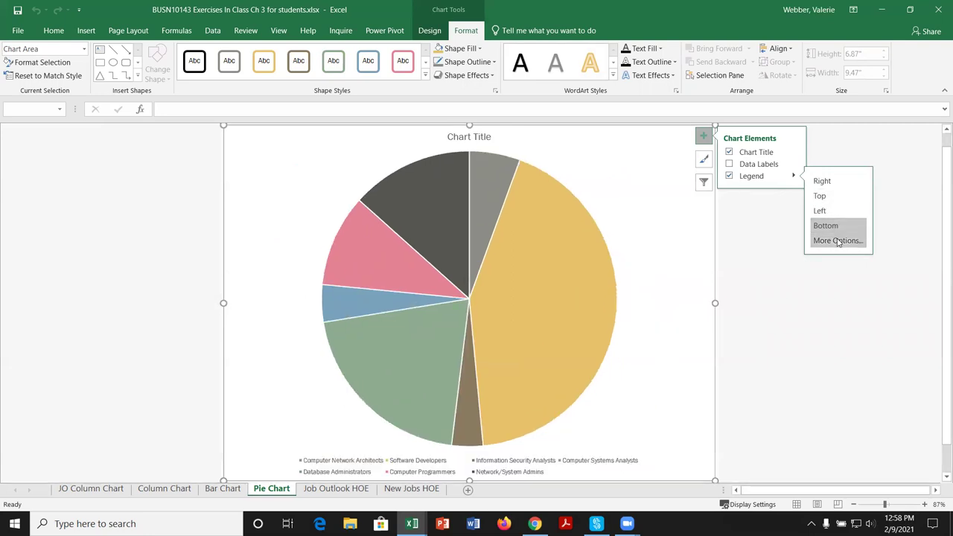
left_click(835, 241)
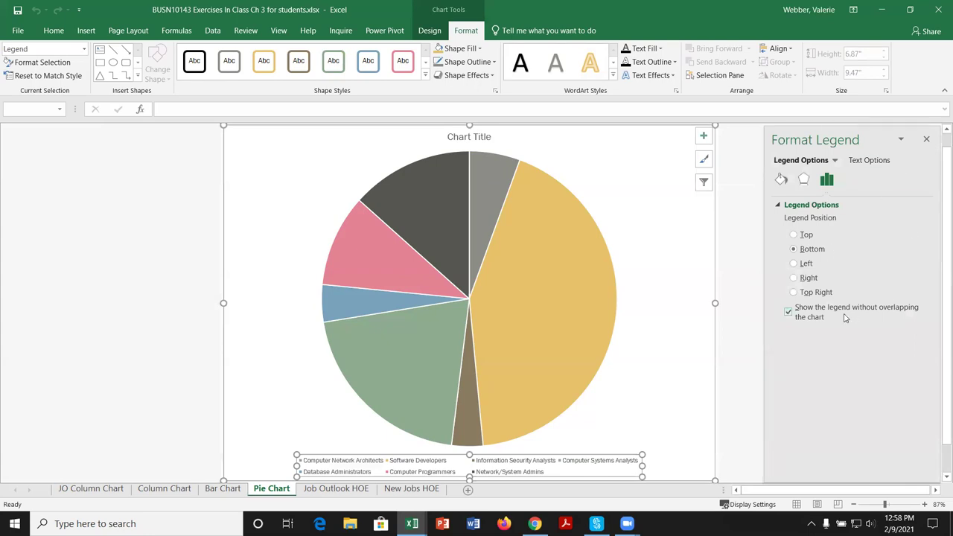
left_click(802, 184)
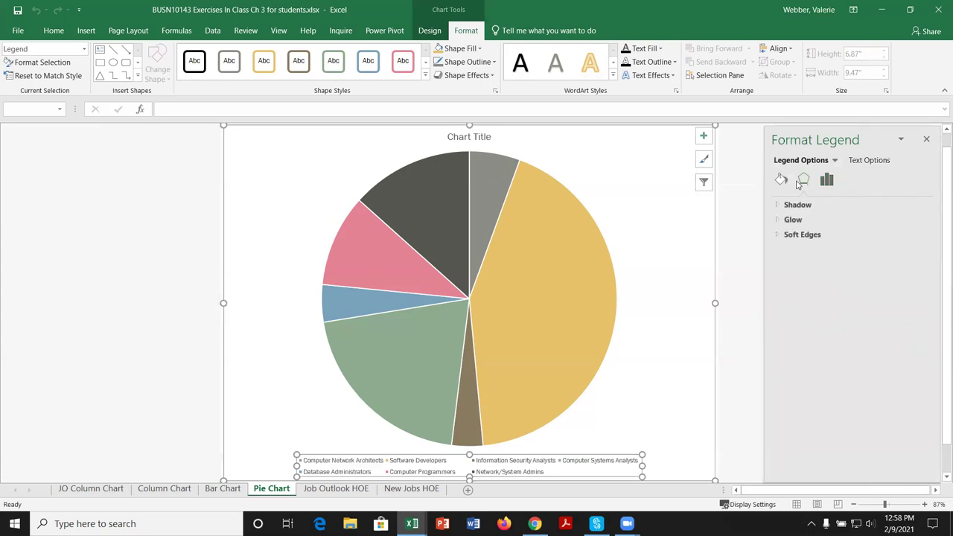
left_click(782, 181)
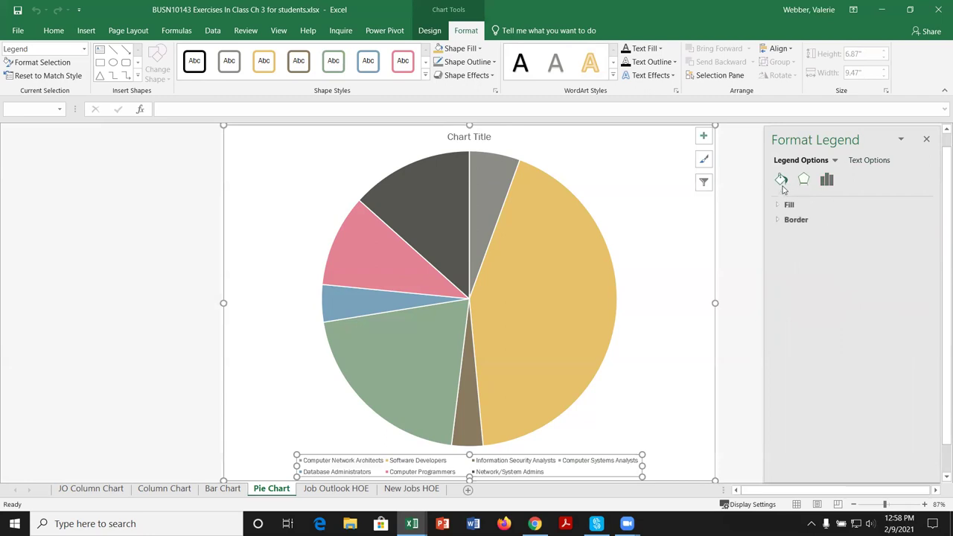
left_click(797, 220)
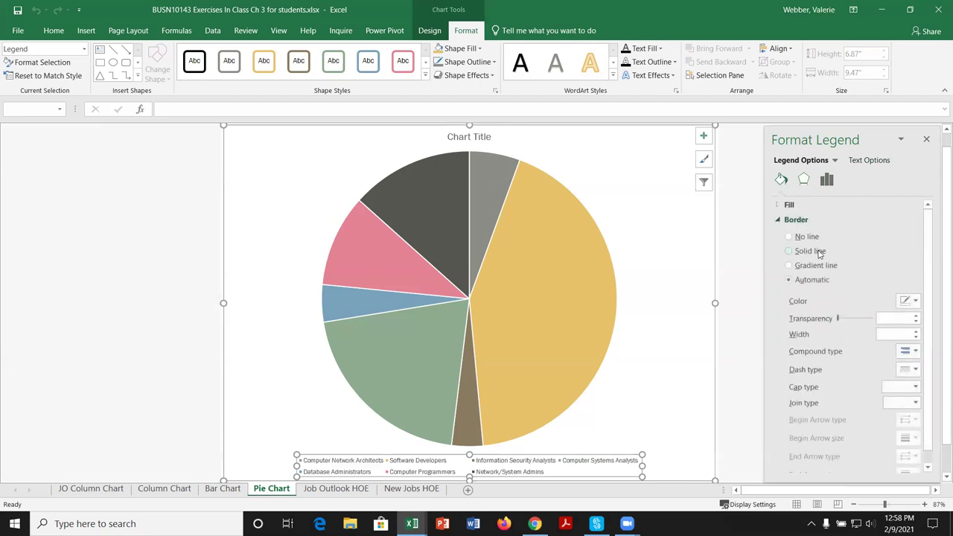
left_click(818, 254)
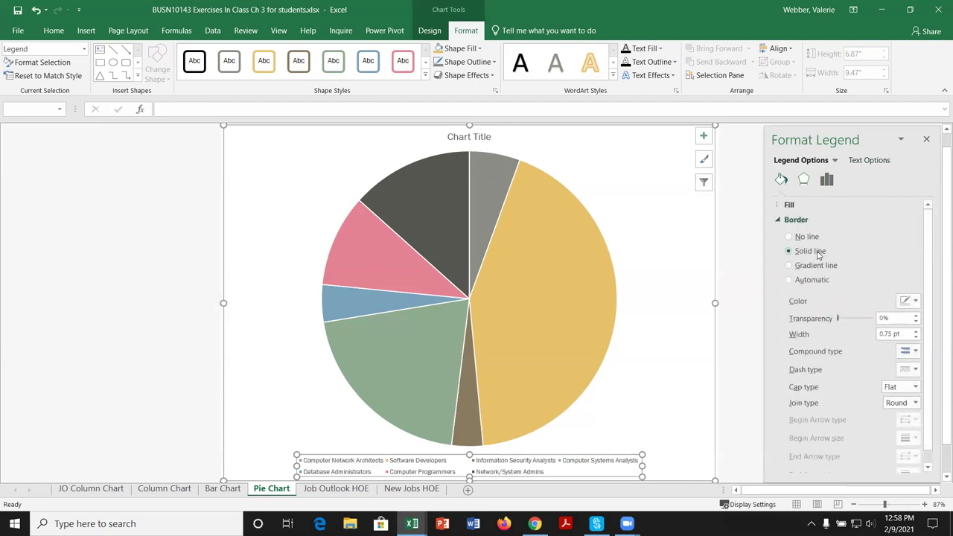
left_click(754, 244)
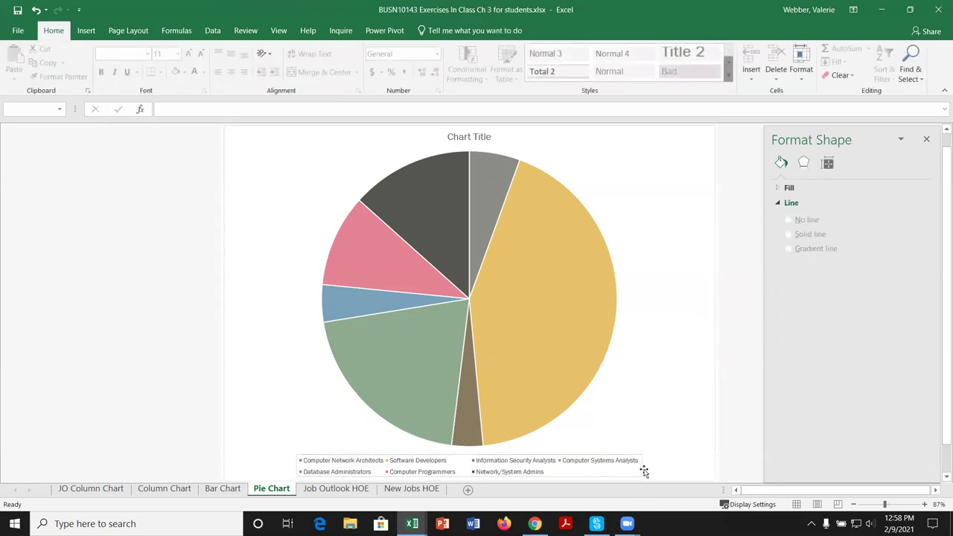
left_click(926, 139)
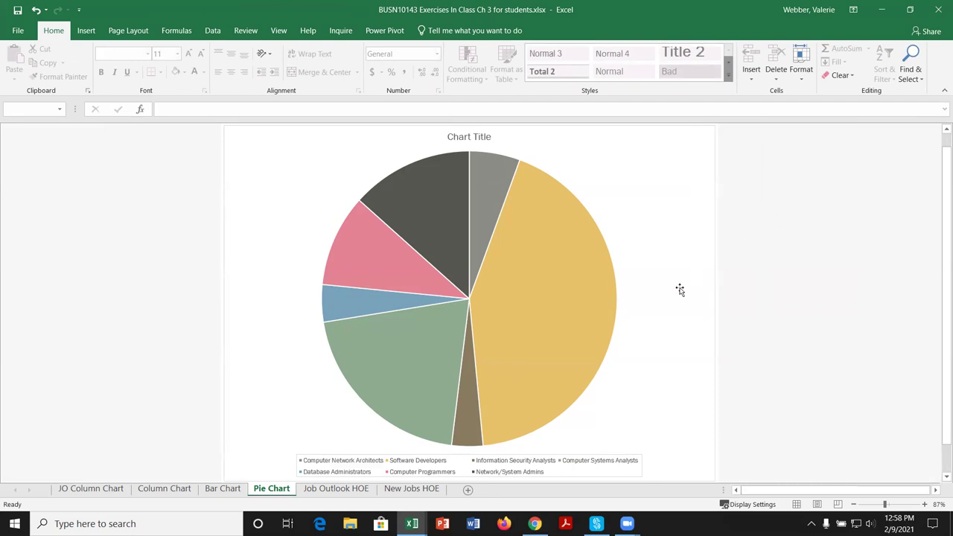
Step: Add value data labels to the pie slices, positioned at Outside End
left_click(700, 141)
left_click(704, 139)
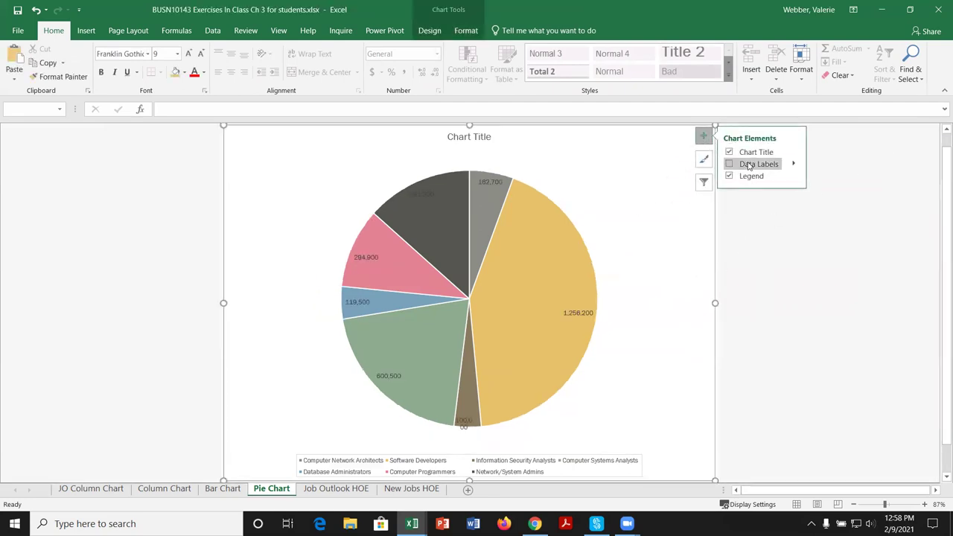
left_click(794, 164)
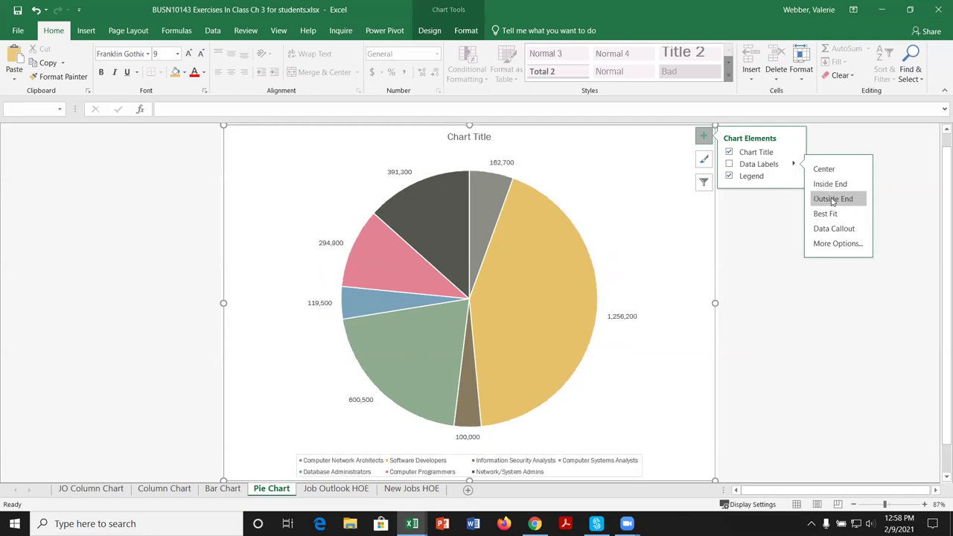
left_click(839, 244)
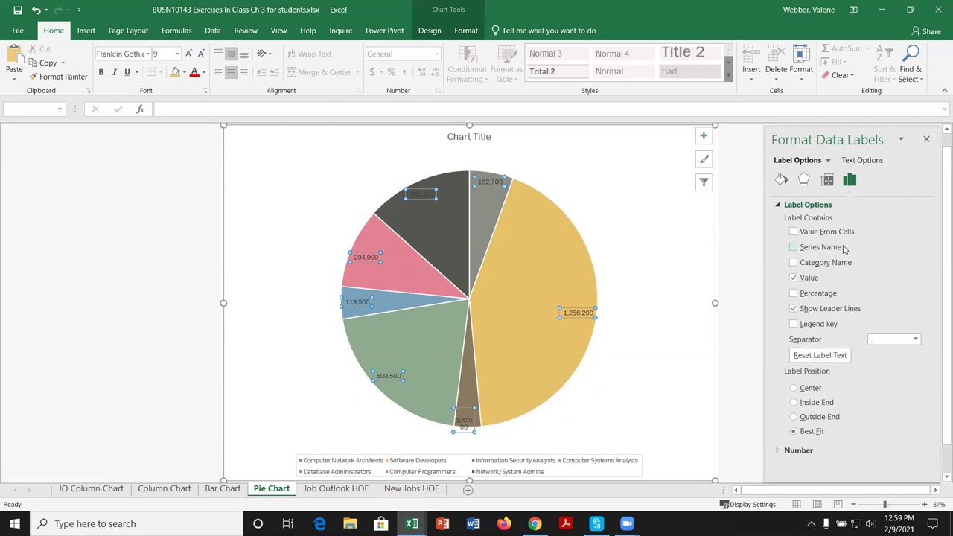
left_click(795, 417)
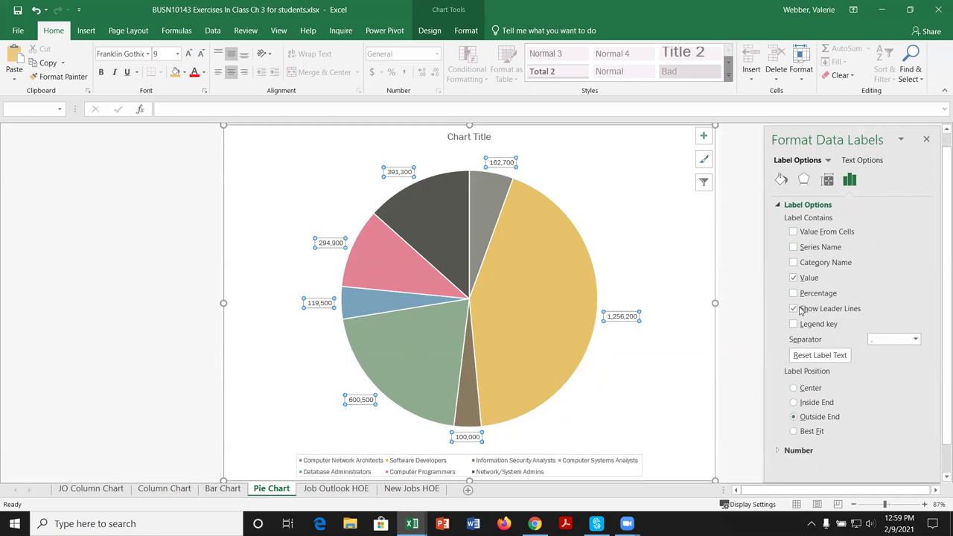
Step: Include category name and percentage with the value in the data labels, trying the legend key and switching it off again
left_click(794, 263)
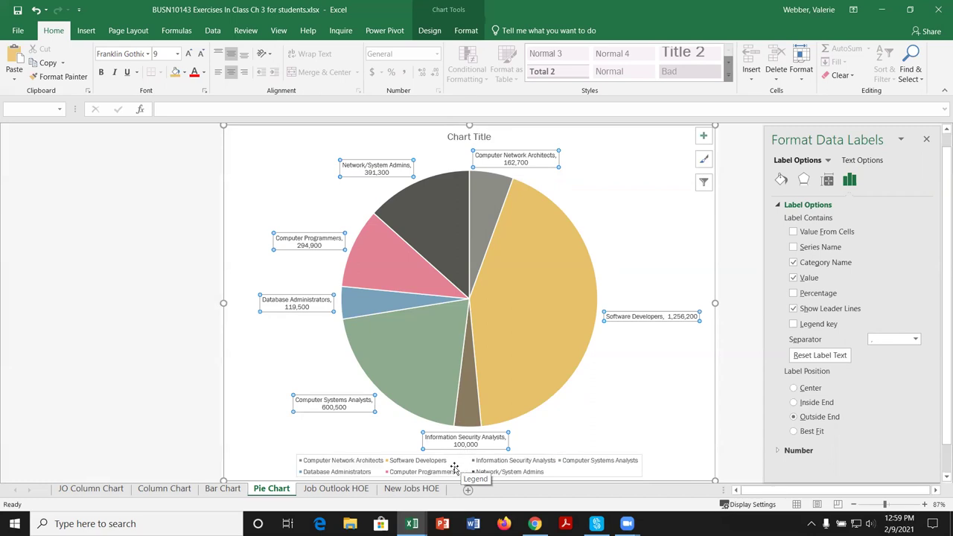
left_click(793, 263)
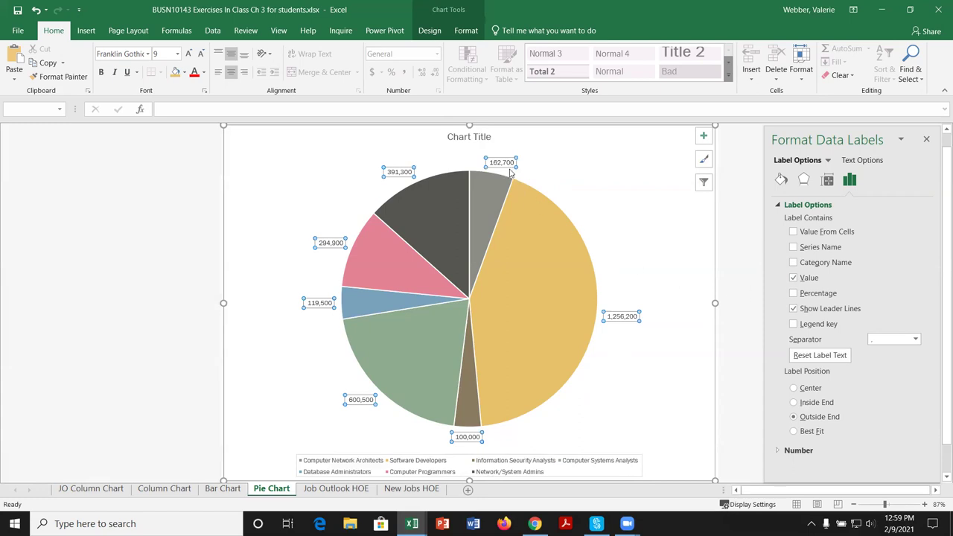
left_click(793, 293)
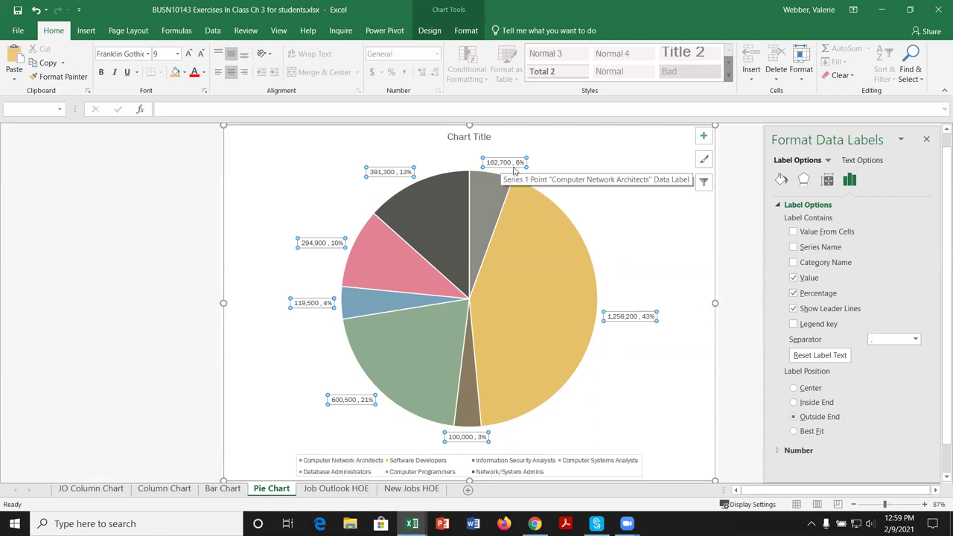
left_click(793, 325)
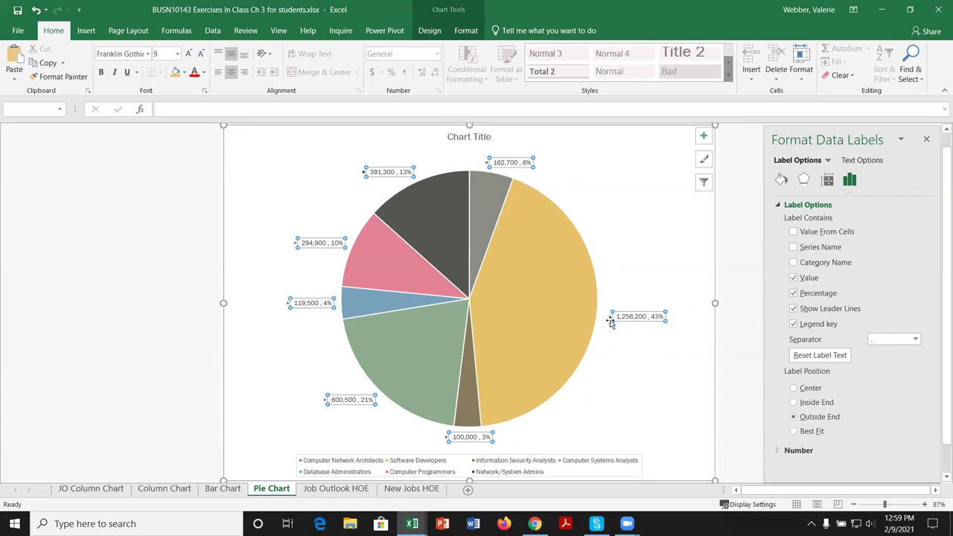
mouse_move(543, 316)
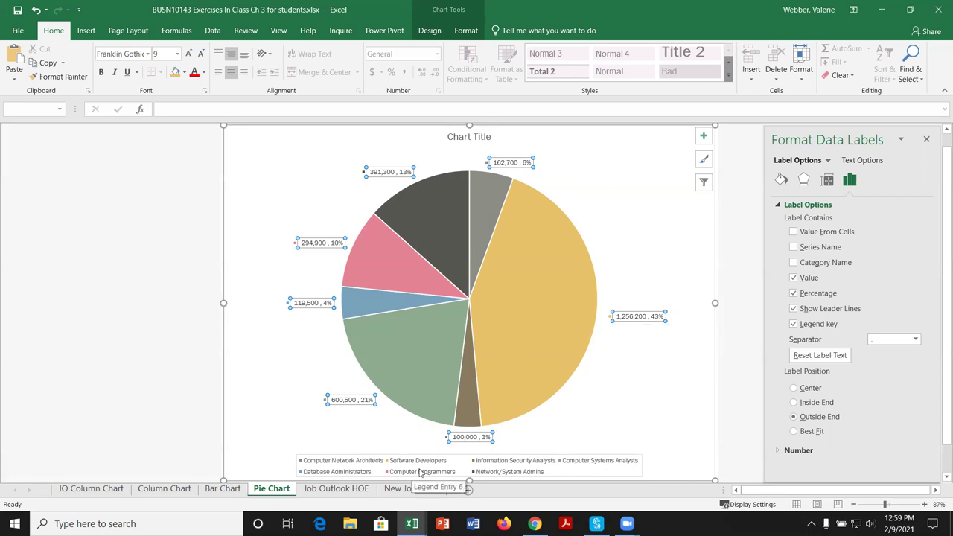
left_click(794, 324)
left_click(794, 262)
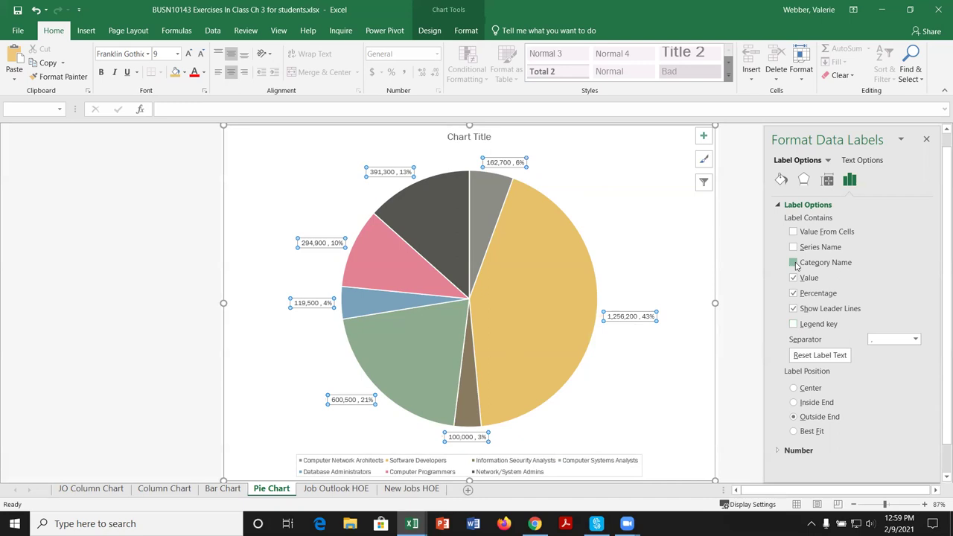
Step: Remove the legend from the pie chart
left_click(703, 136)
left_click(734, 176)
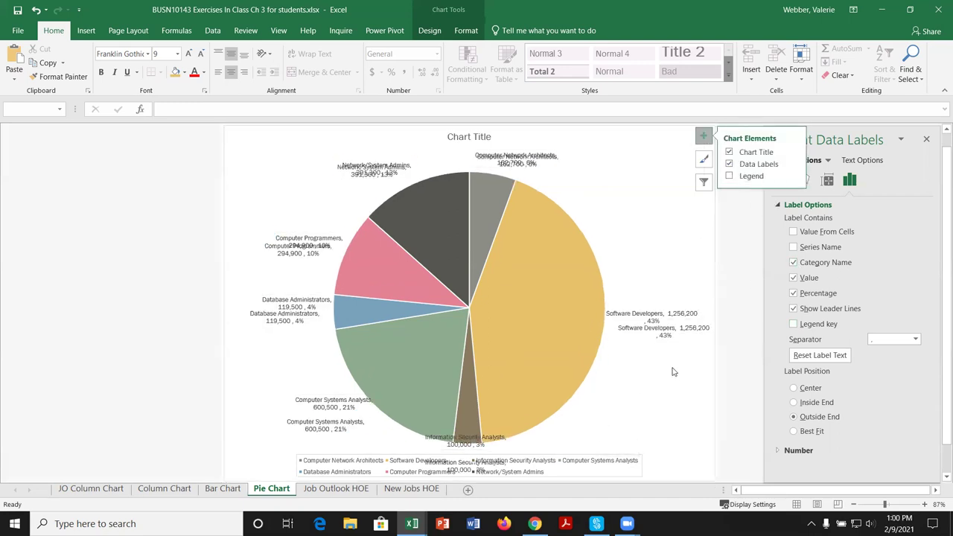
left_click(684, 394)
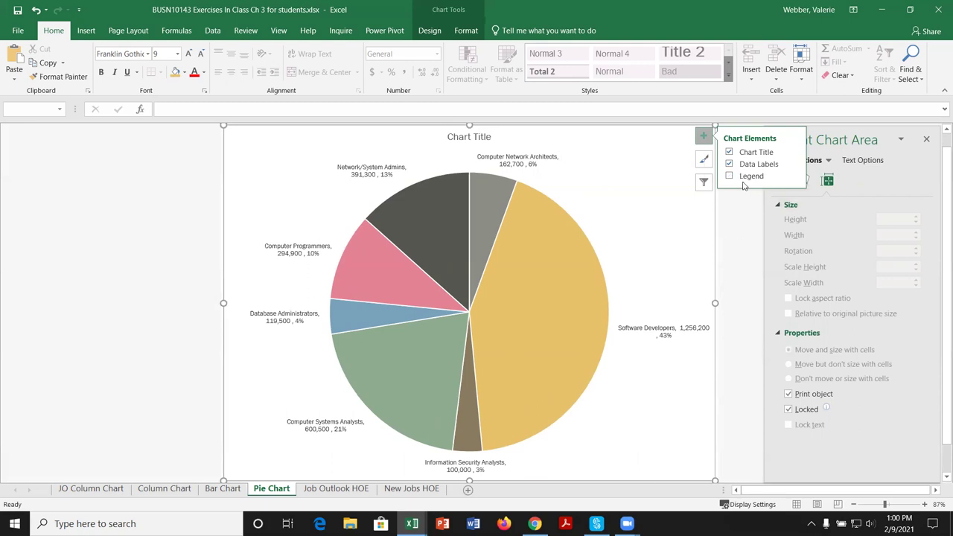
left_click(743, 226)
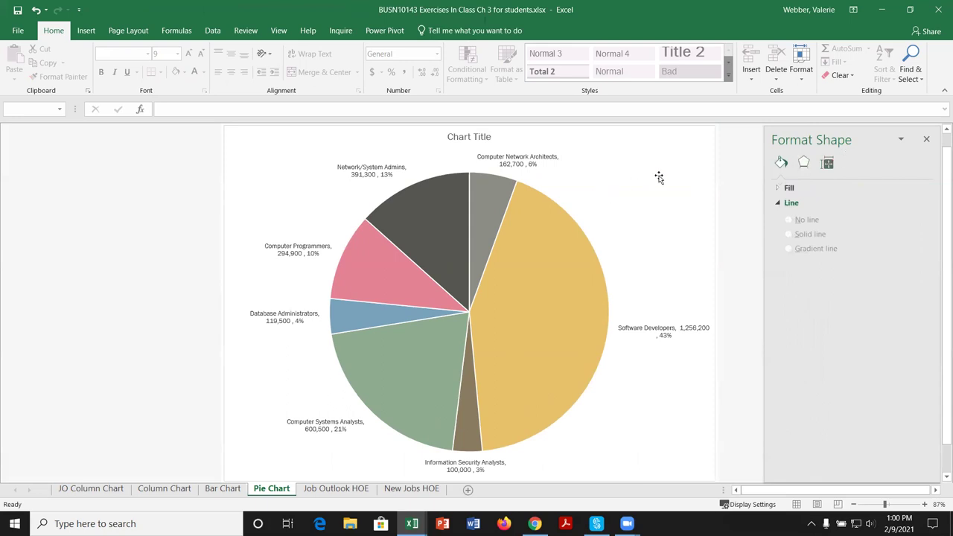
Step: Try a solid green fill with 74% transparency on the pie chart's plot area
left_click(691, 159)
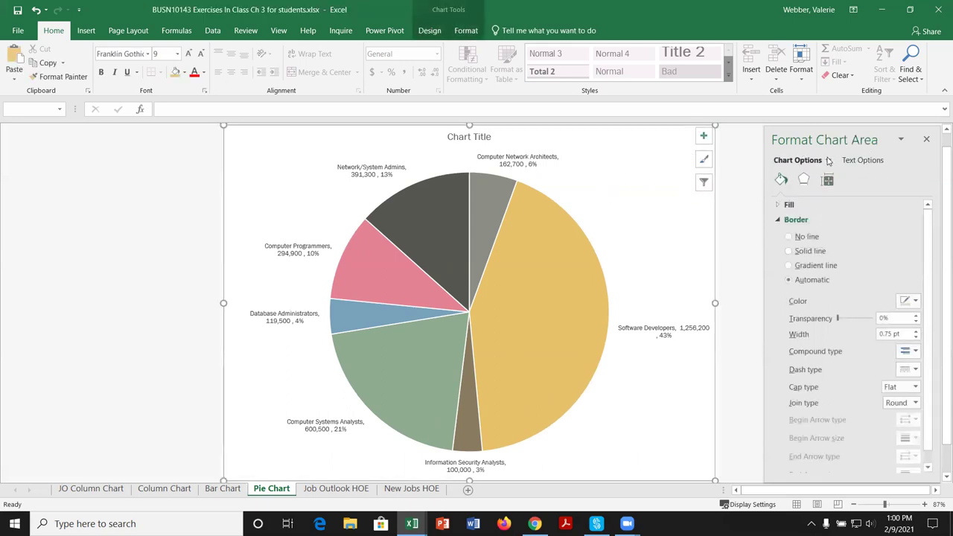
left_click(829, 160)
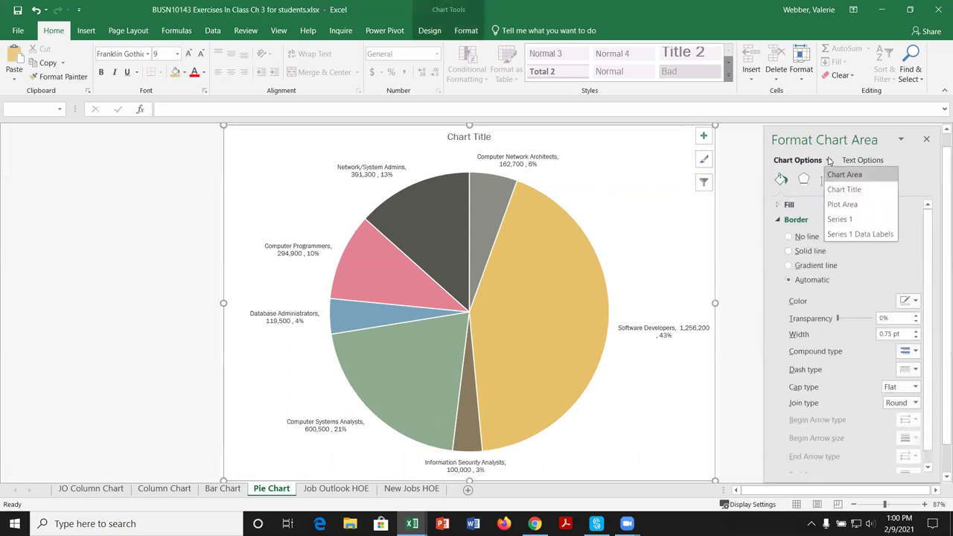
left_click(844, 205)
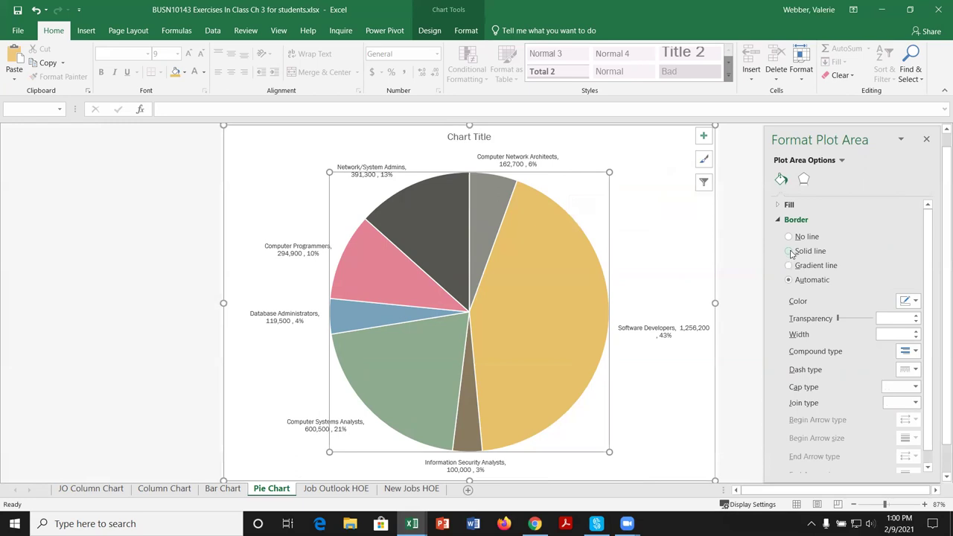
left_click(779, 221)
left_click(778, 207)
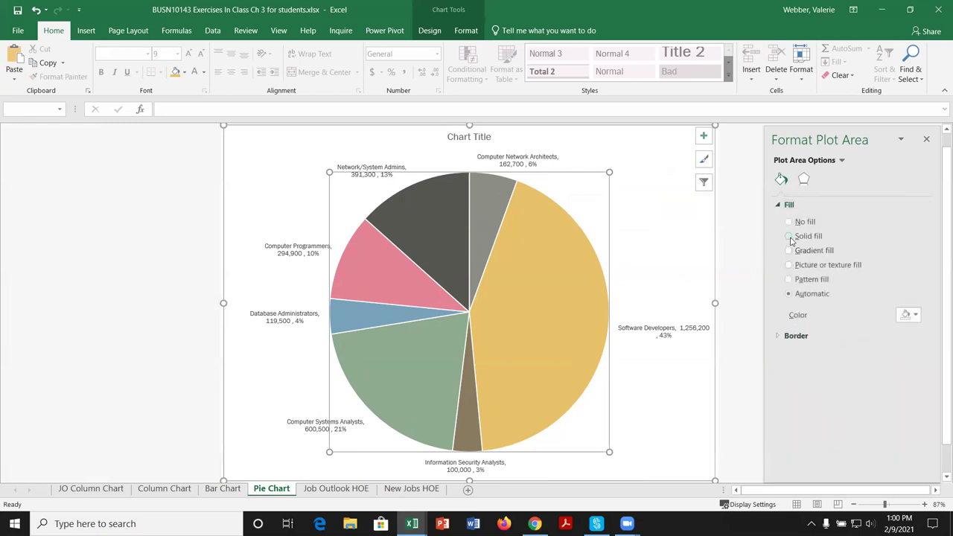
left_click(790, 236)
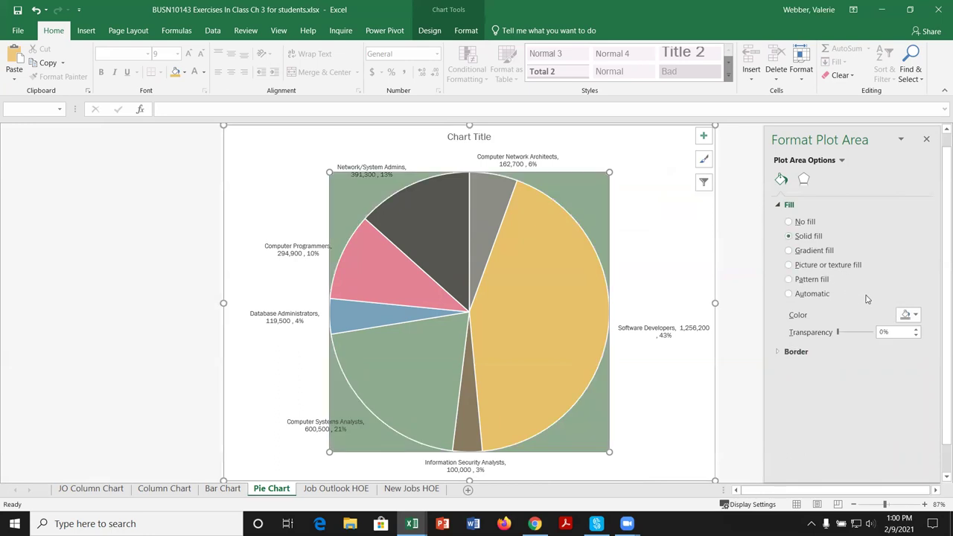
left_click(916, 330)
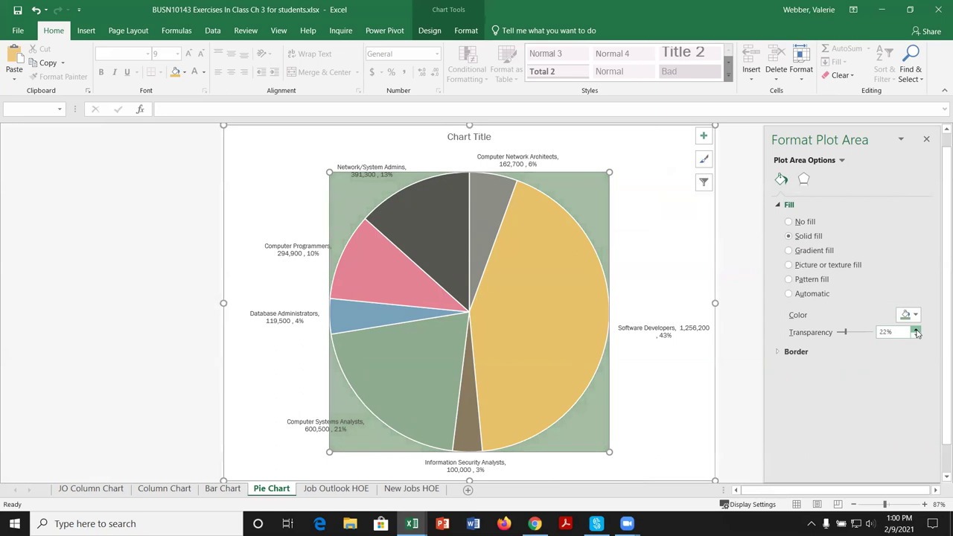
left_click(916, 330)
left_click(916, 330)
left_click(916, 330)
left_click(916, 330)
left_click(916, 330)
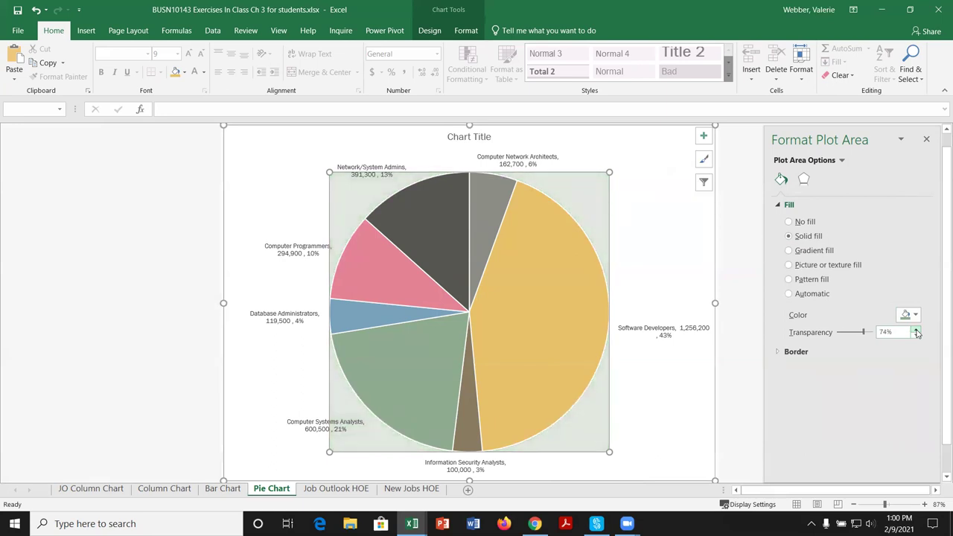
left_click(748, 400)
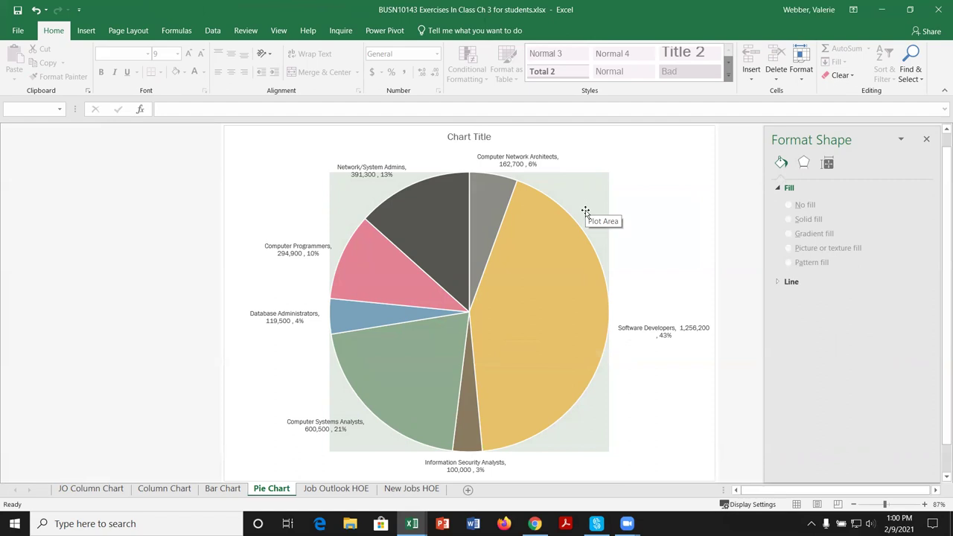
Step: Undo the plot area's transparency change and its solid fill
left_click(36, 10)
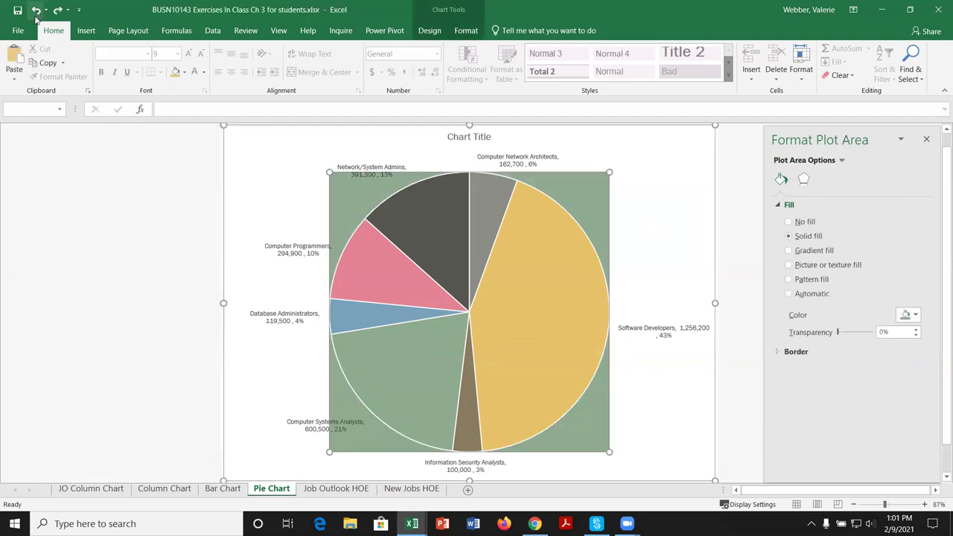
left_click(36, 10)
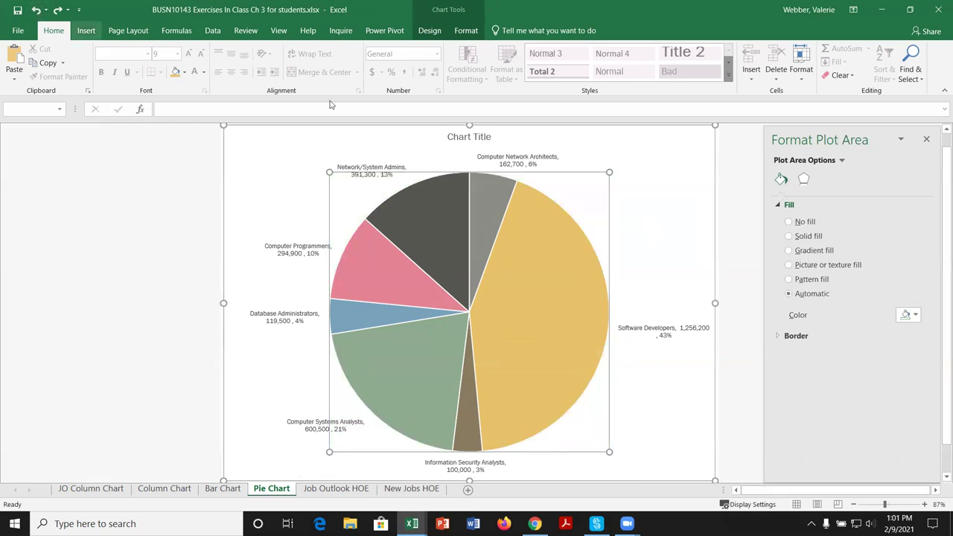
left_click(656, 175)
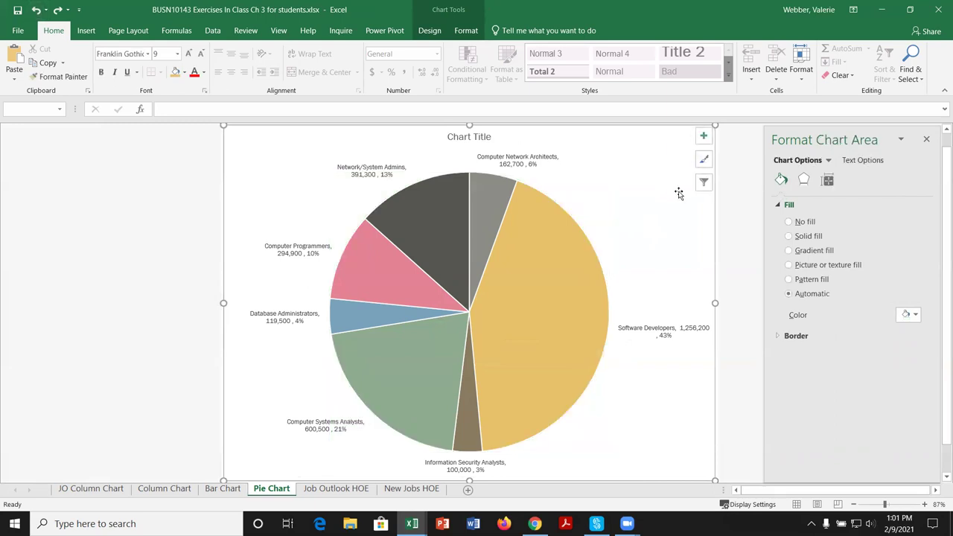
Step: Examine the pie data labels' effects, size and alignment settings, and label content options
left_click(511, 165)
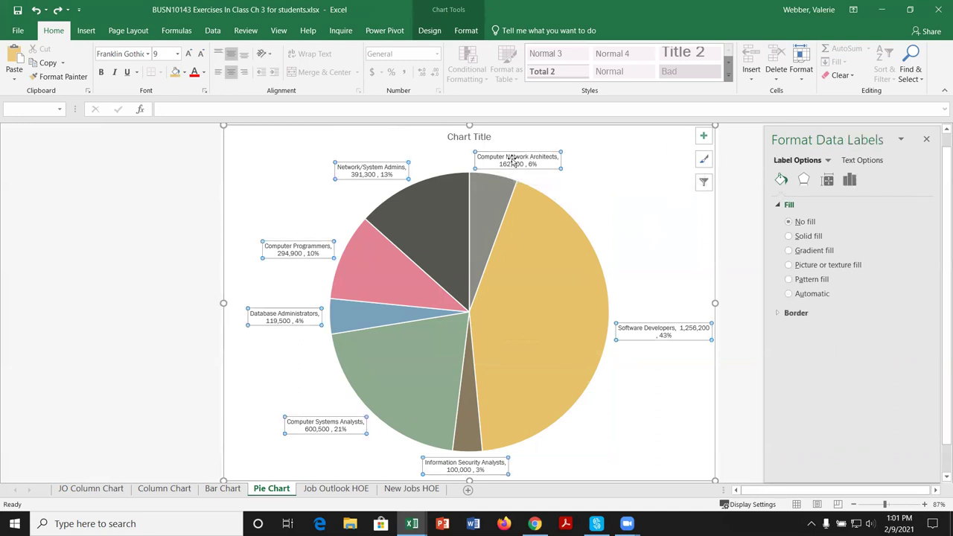
left_click(804, 179)
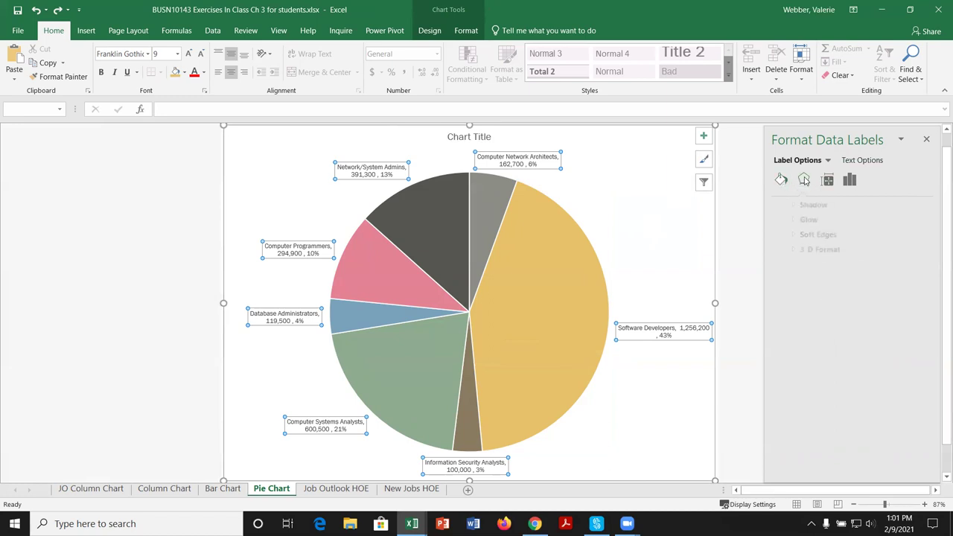
left_click(827, 180)
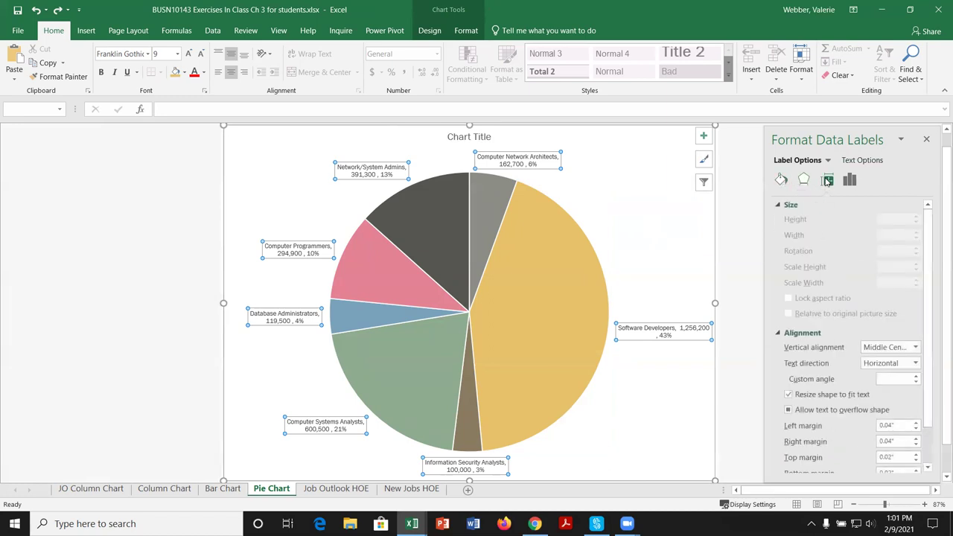
scroll(853, 320, "down", 1)
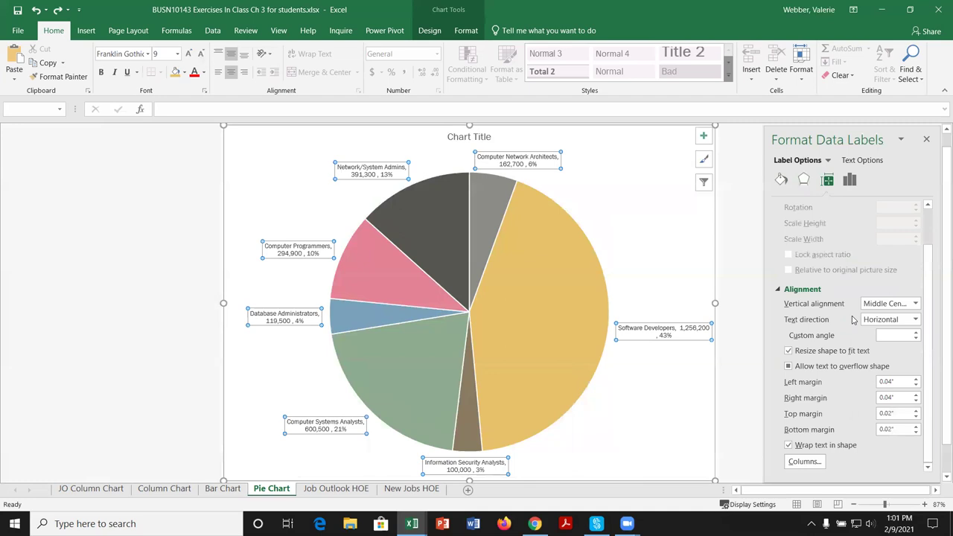
left_click(850, 180)
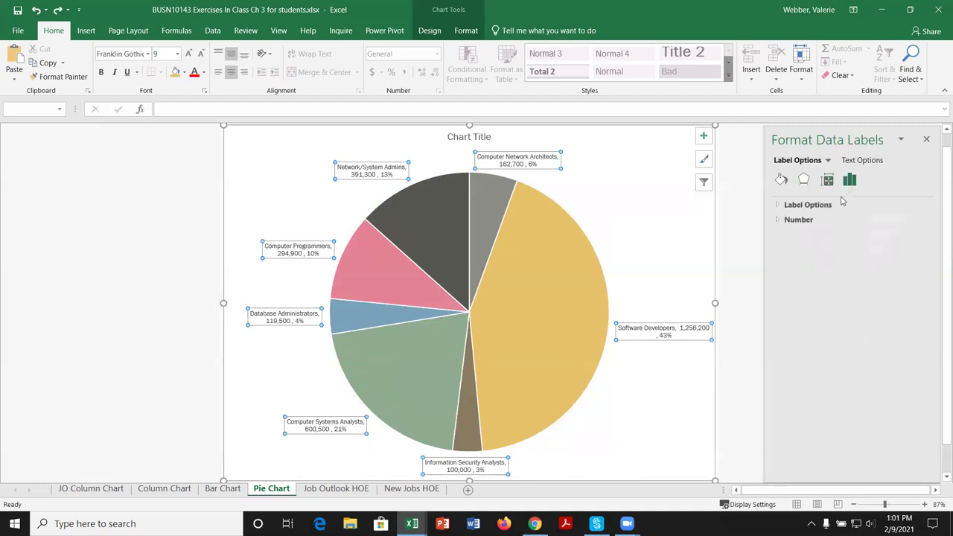
left_click(782, 208)
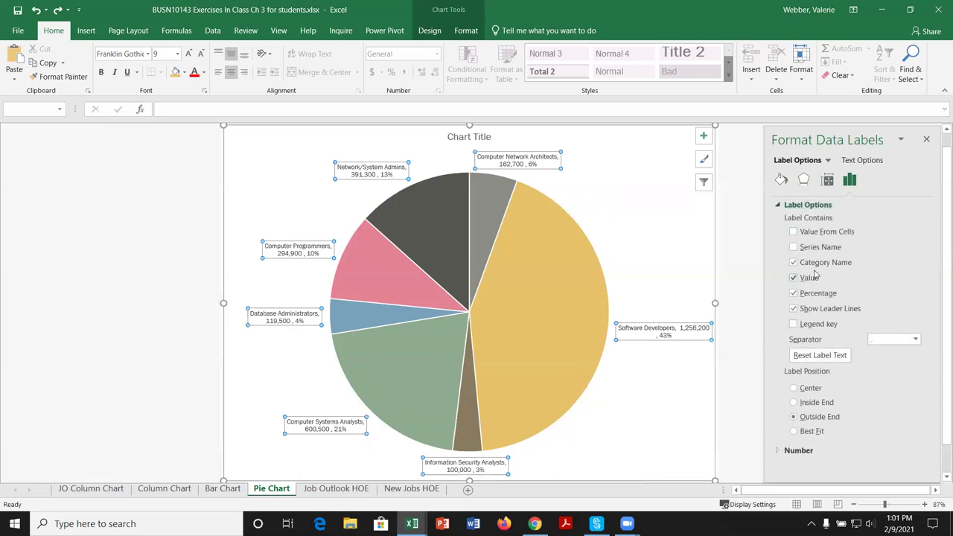
Step: Try the series name and values from cells in the pie's data labels, discard both, and check the number format settings
left_click(794, 247)
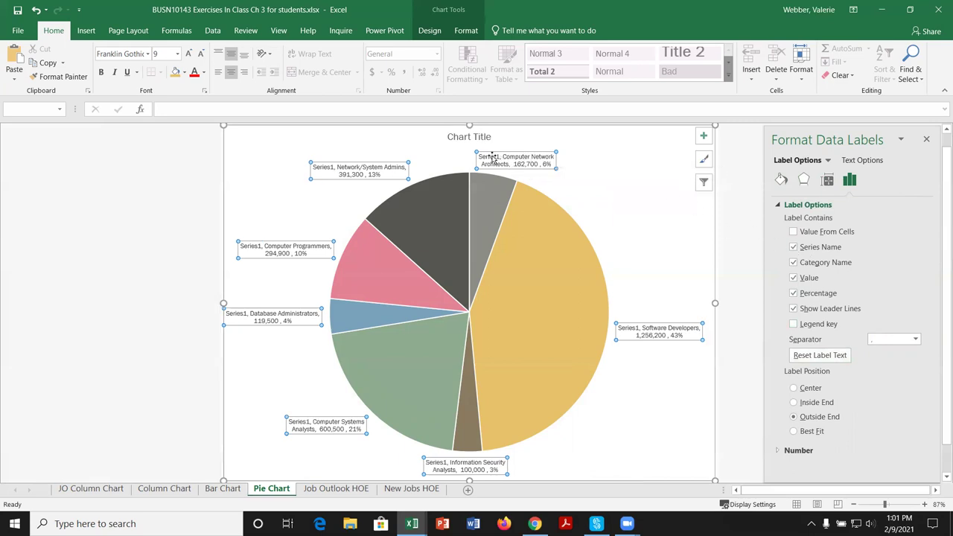
left_click(794, 248)
left_click(794, 232)
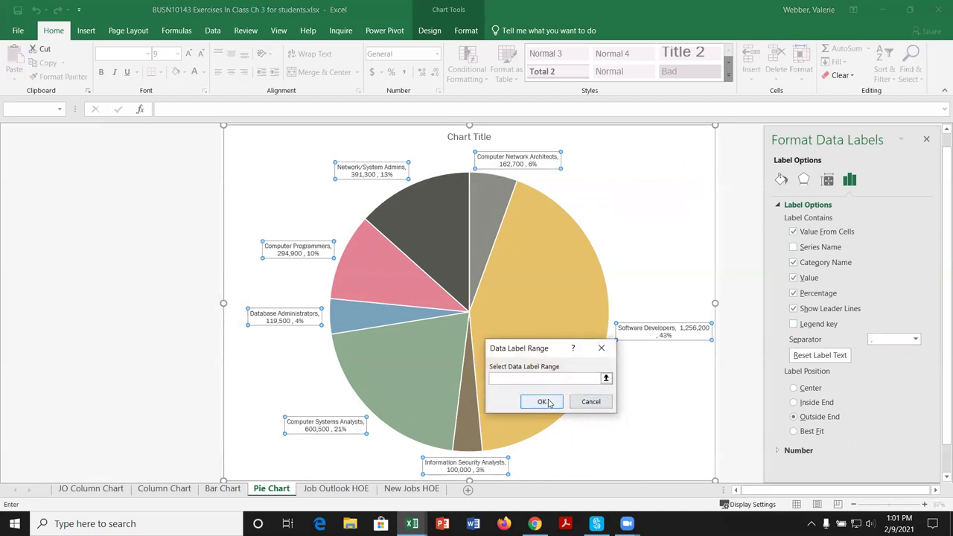
left_click(590, 402)
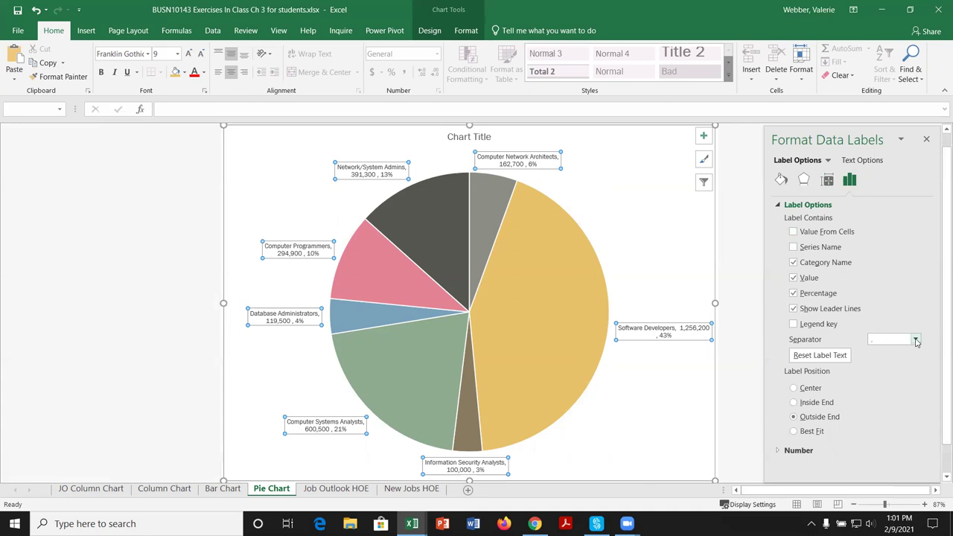
left_click(796, 450)
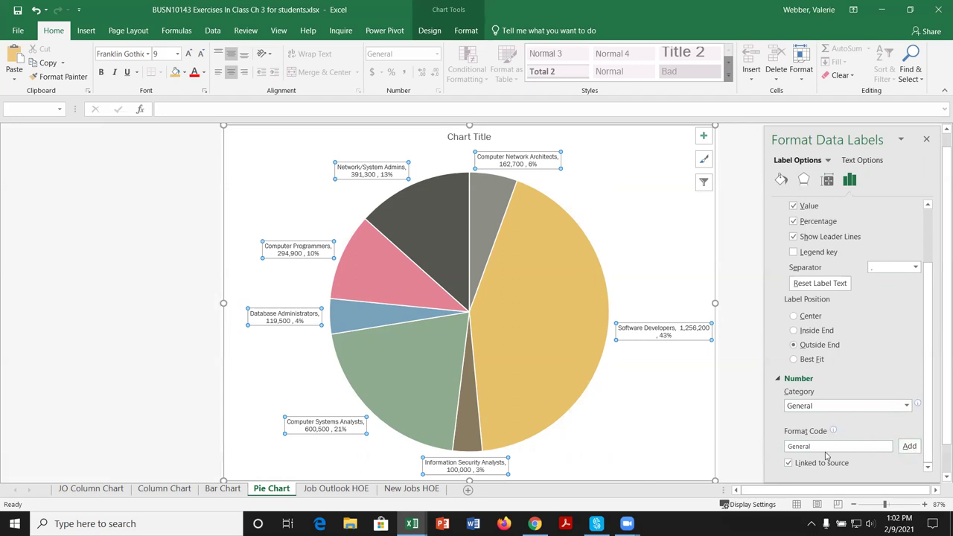
left_click(750, 389)
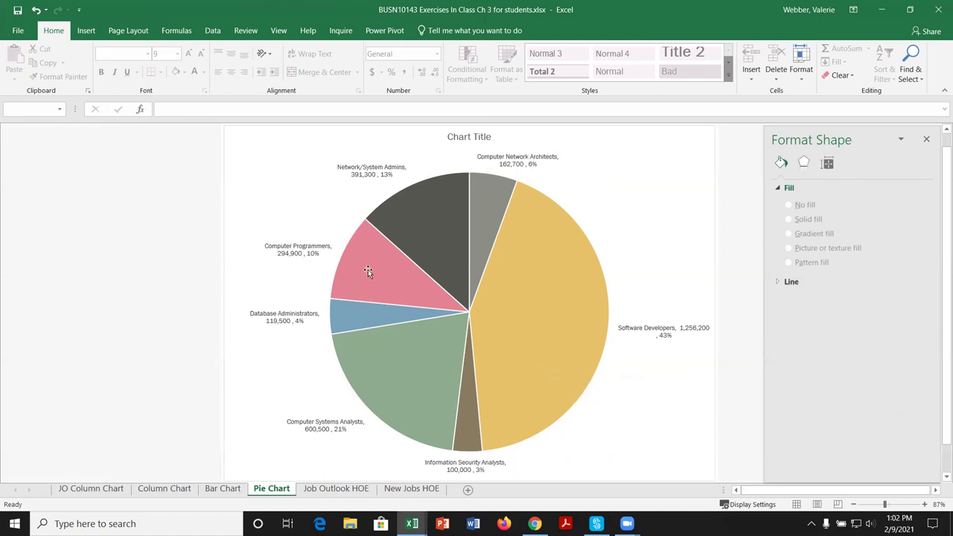
Step: Explode only the Computer Programmers slice of the pie by 20%
mouse_move(372, 271)
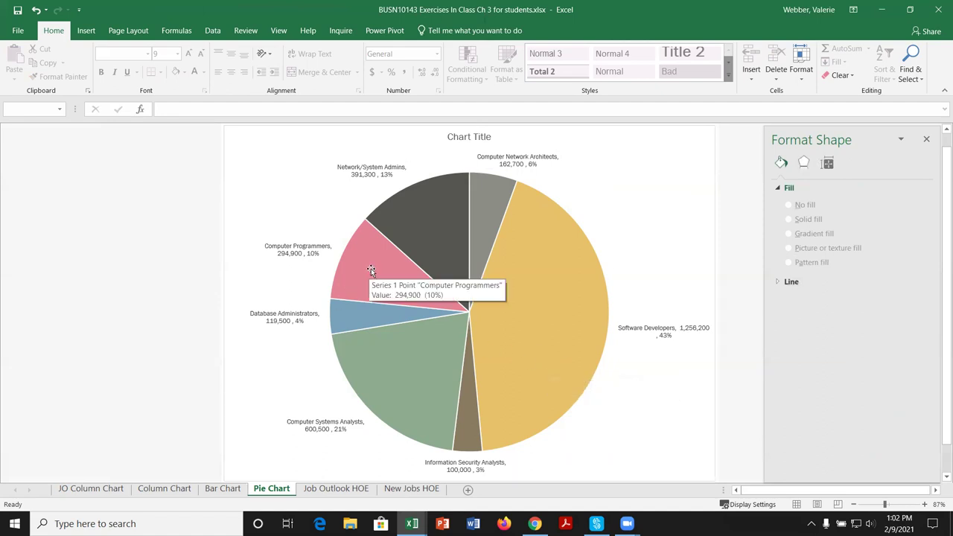
left_click(371, 270)
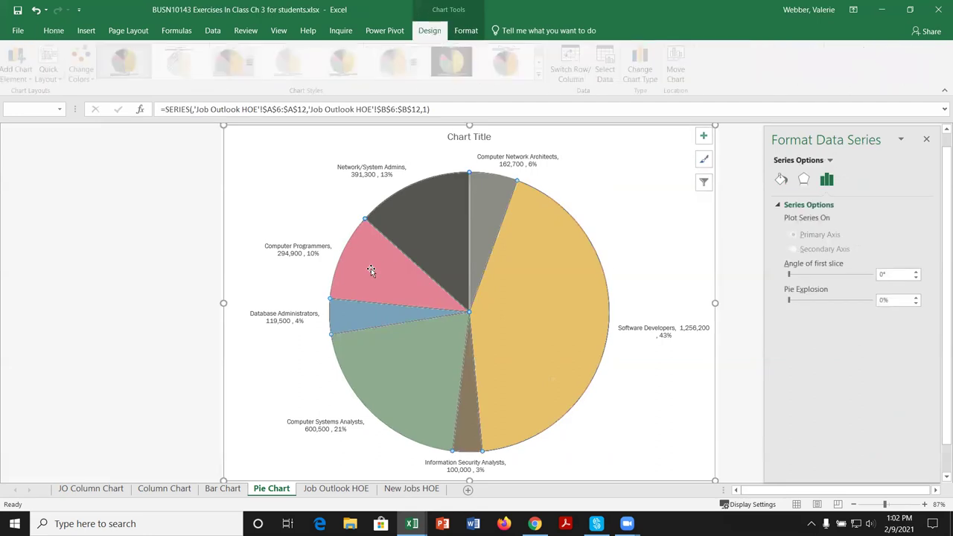
left_click(377, 266)
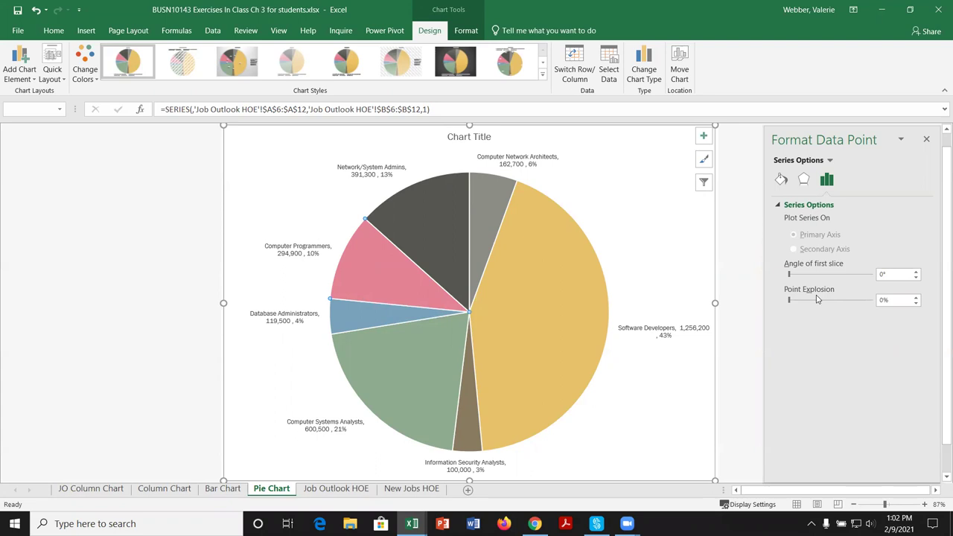
left_click(917, 297)
left_click_drag(917, 300, 917, 299)
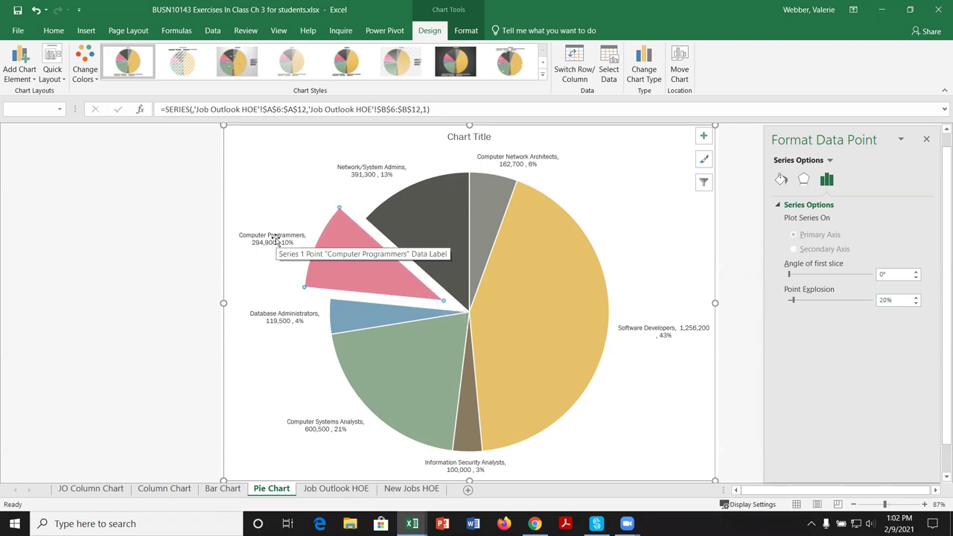
Step: Pull the Computer Programmers slice freely out to about 78%, and bring it back to an explosion of about 13%
left_click_drag(369, 280, 300, 232)
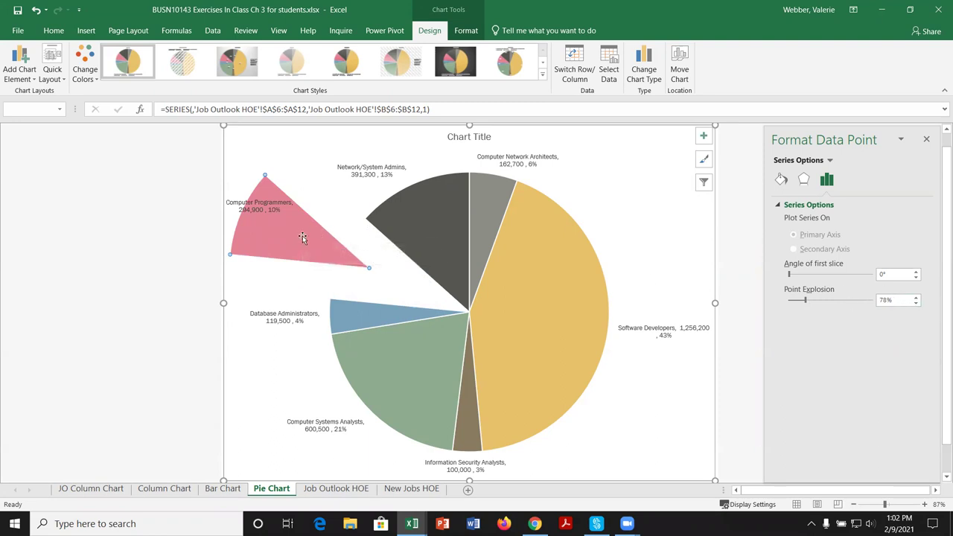
left_click_drag(295, 234, 367, 272)
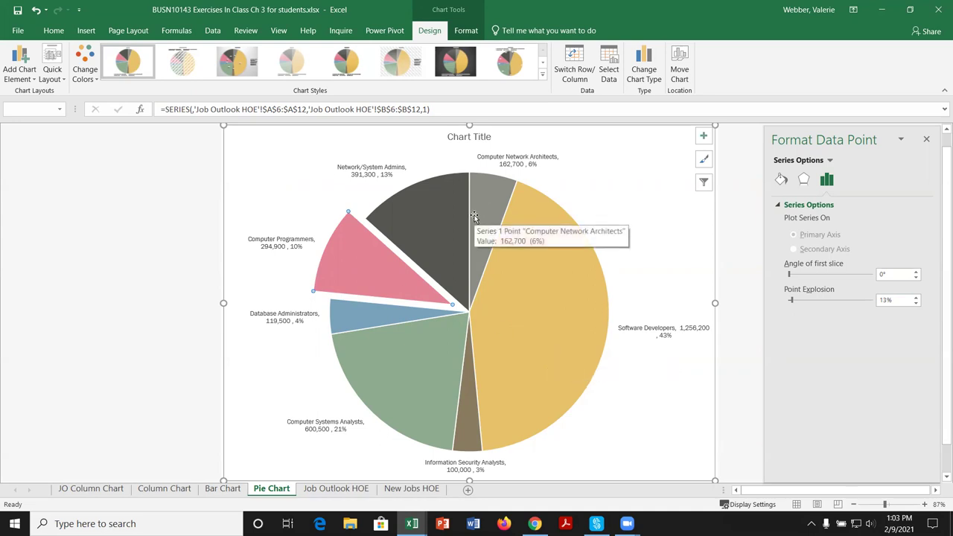
Step: Filter the Software Developers category out of the pie chart
left_click(705, 137)
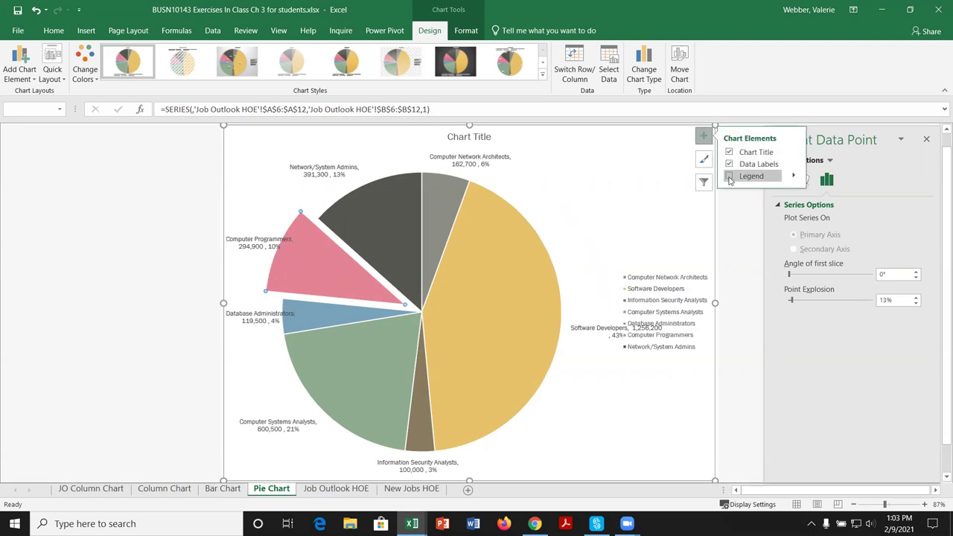
left_click(704, 182)
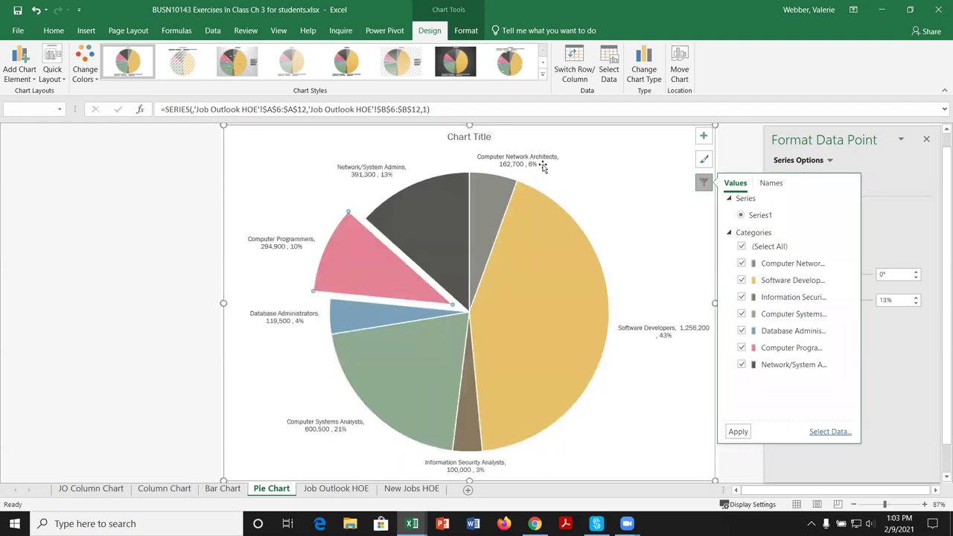
left_click(742, 280)
left_click(737, 432)
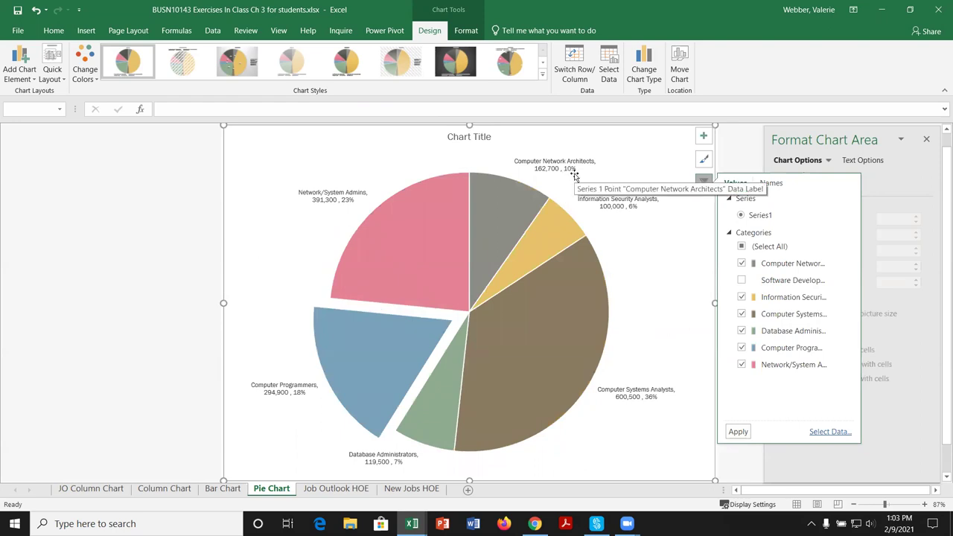
Step: Restore the Software Developers category in the pie chart's filter
left_click(742, 280)
left_click(740, 432)
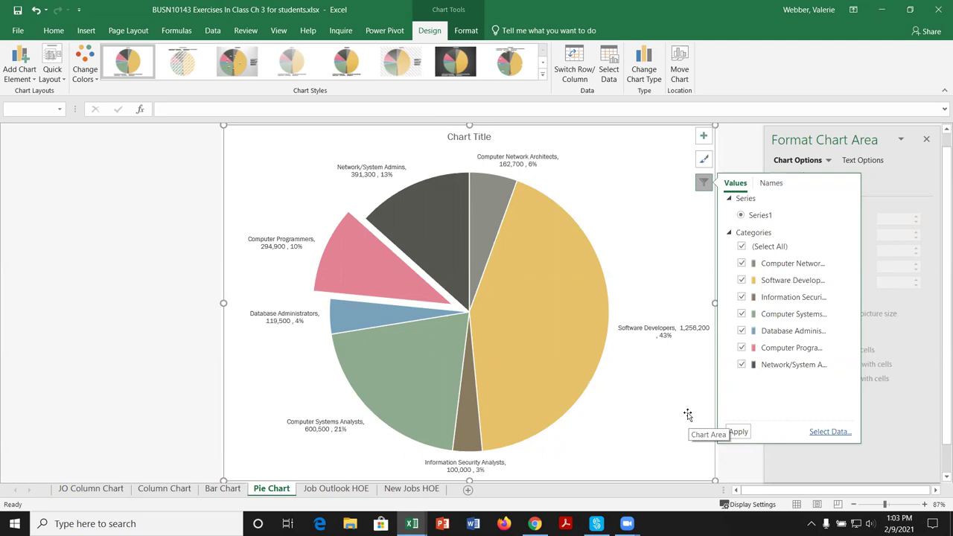
left_click(654, 440)
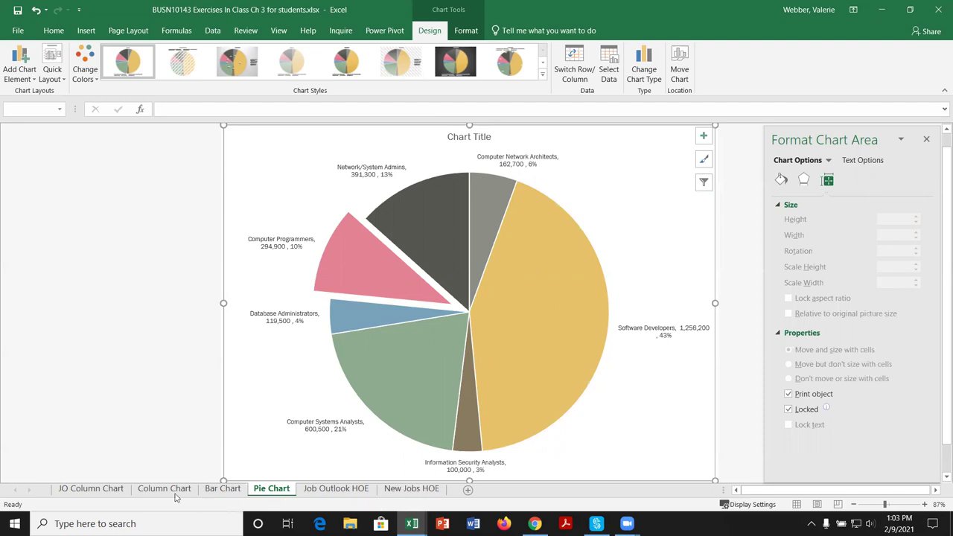
Step: View the New Jobs HOE worksheet and switch to the Job Outlook HOE worksheet
left_click(417, 489)
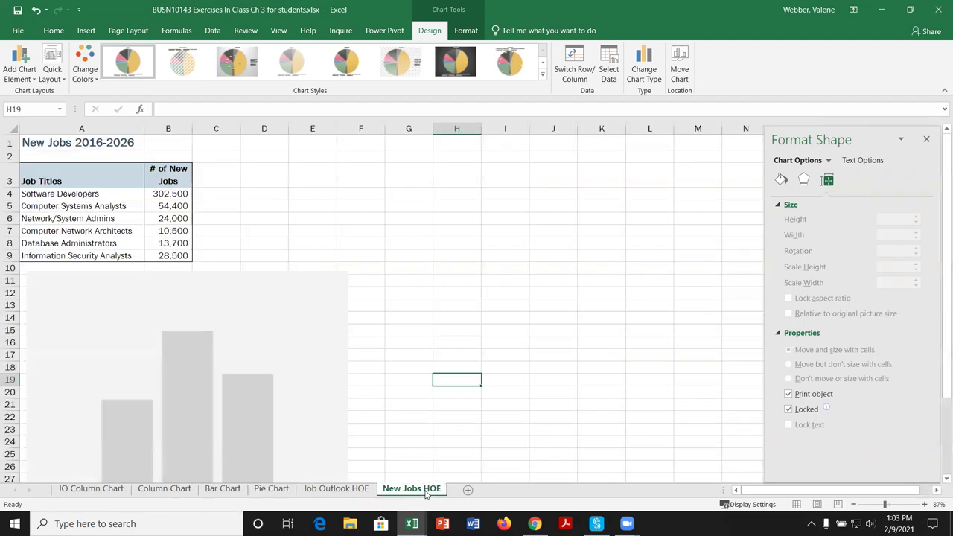
left_click(334, 492)
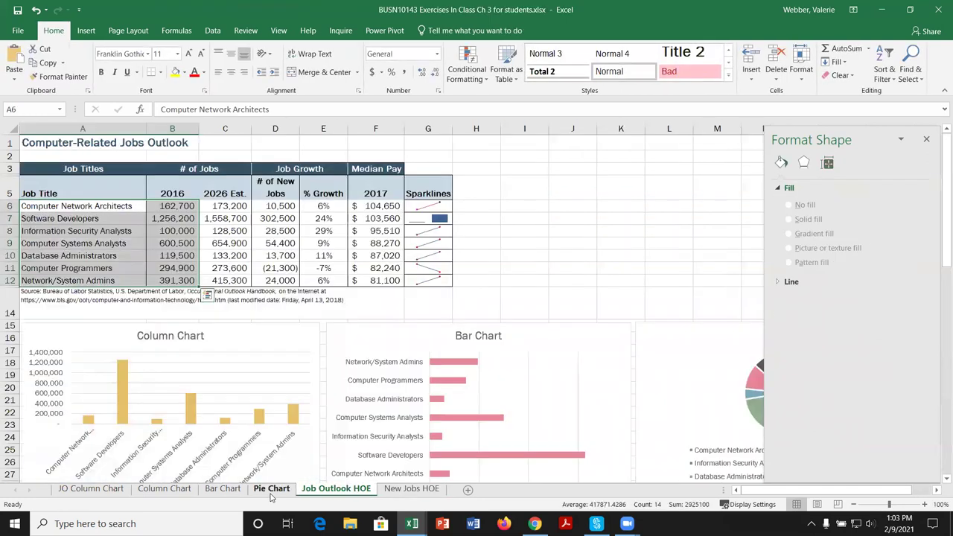
Step: Close the Format Shape pane and switch to the Pie worksheet
left_click(927, 139)
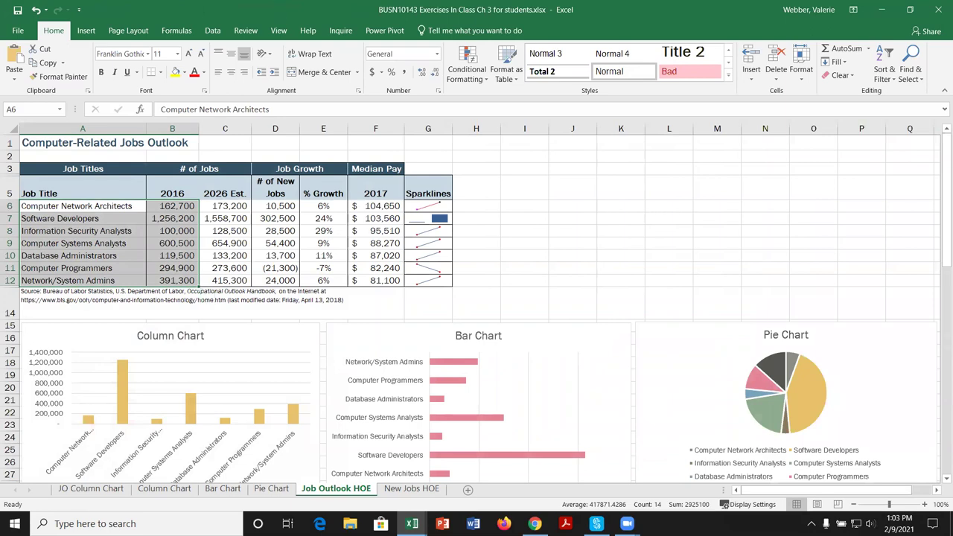
left_click(271, 489)
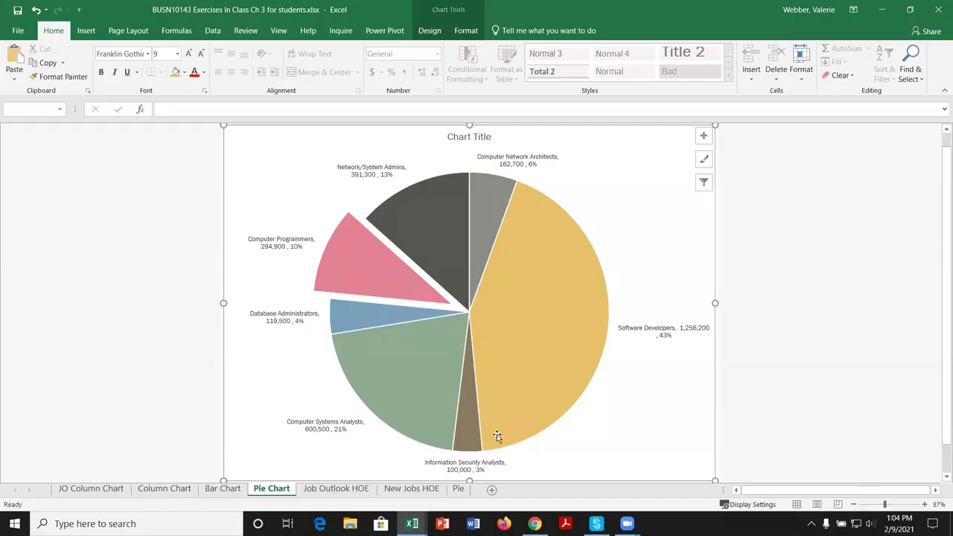
left_click(459, 488)
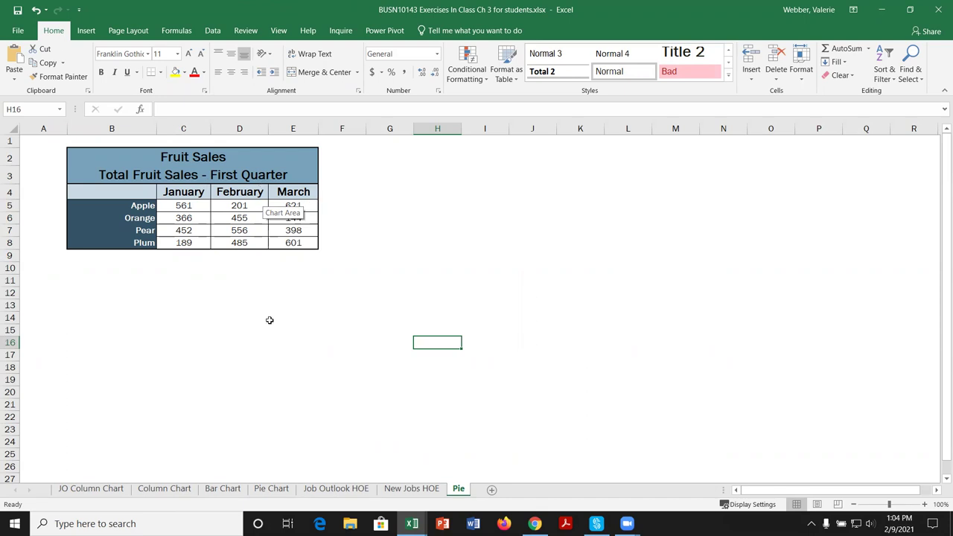
Step: Insert a 2-D pie chart from the fruit sales range B4:E8 and place it directly below the table
left_click_drag(149, 195, 291, 244)
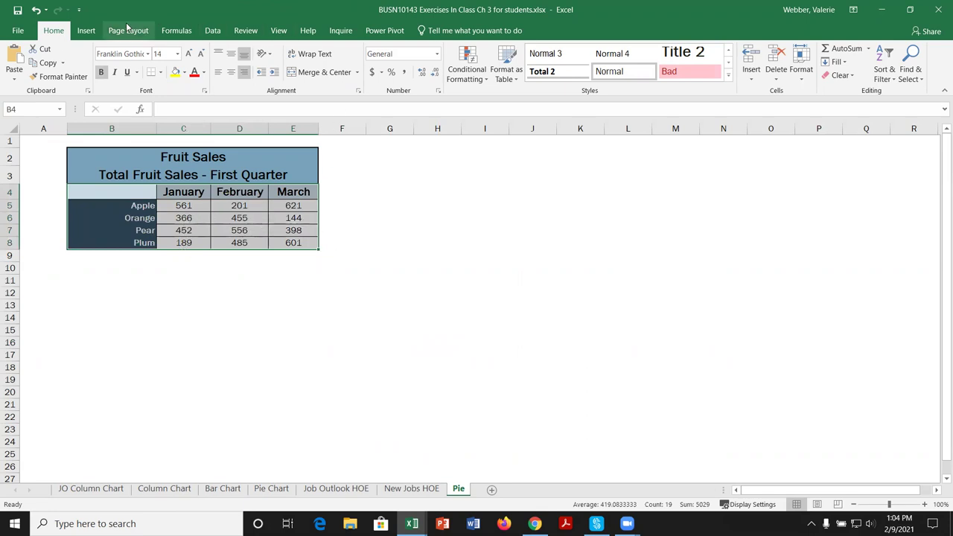
left_click(86, 30)
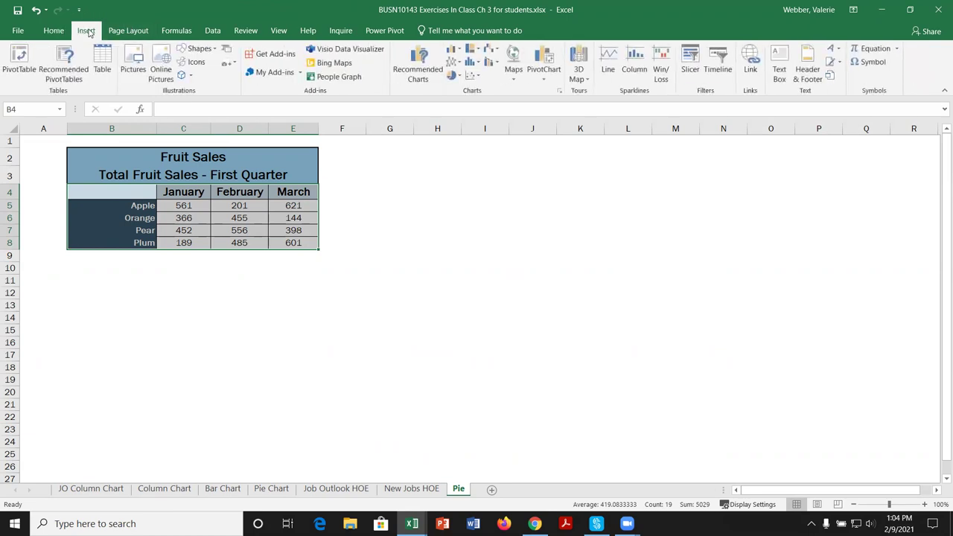
left_click(458, 77)
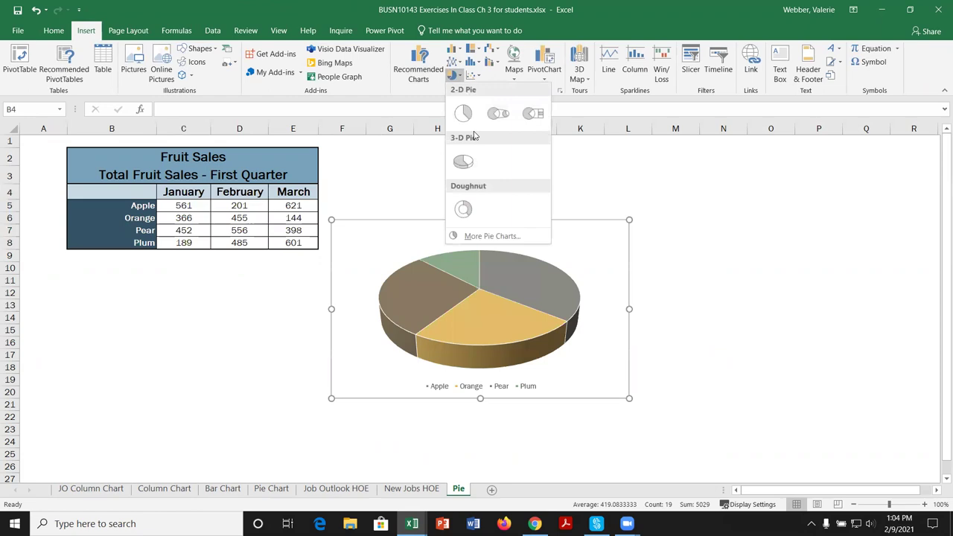
left_click(471, 123)
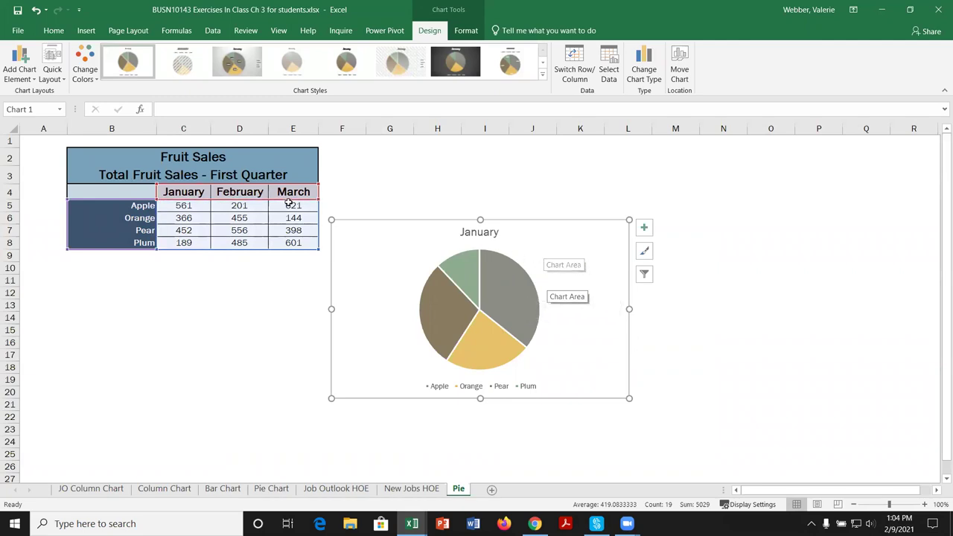
left_click_drag(409, 234, 117, 275)
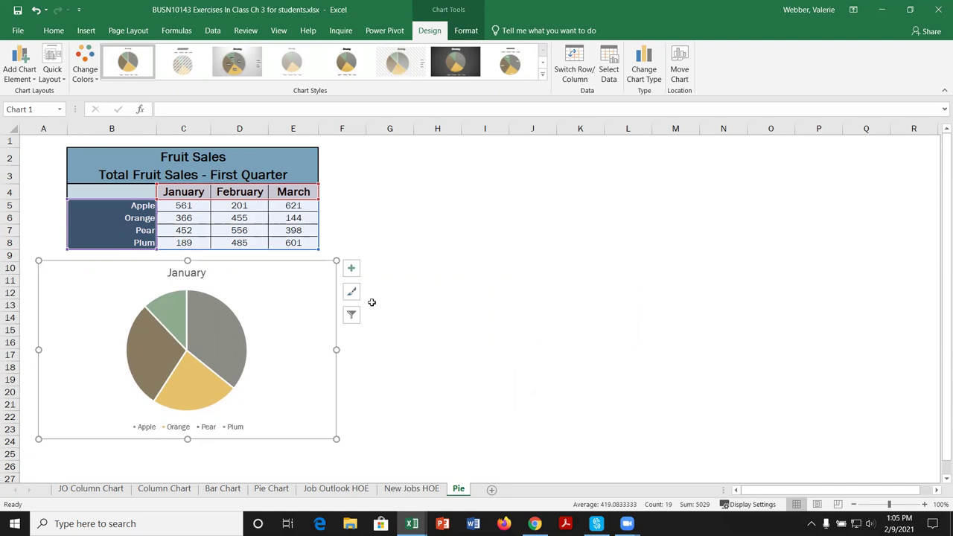
left_click(406, 303)
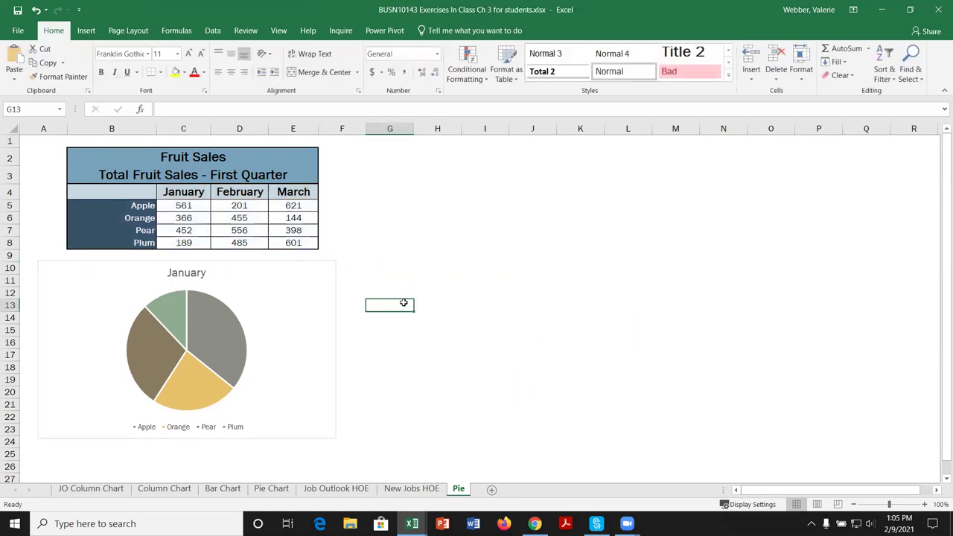
Step: Insert a 2-D pie chart of February sales from B4:B8 and D4:D8, and place it beside the January chart
left_click_drag(145, 196, 134, 237)
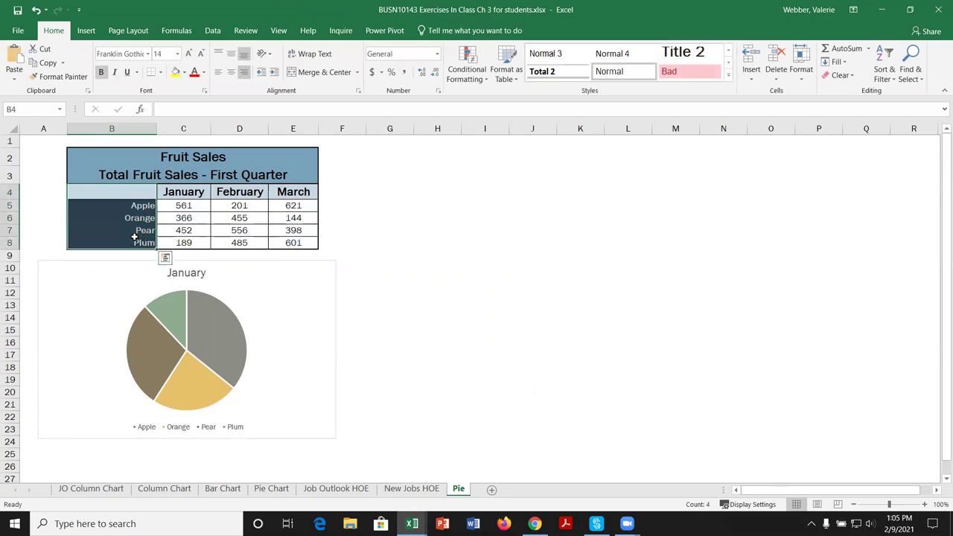
left_click_drag(254, 192, 253, 243)
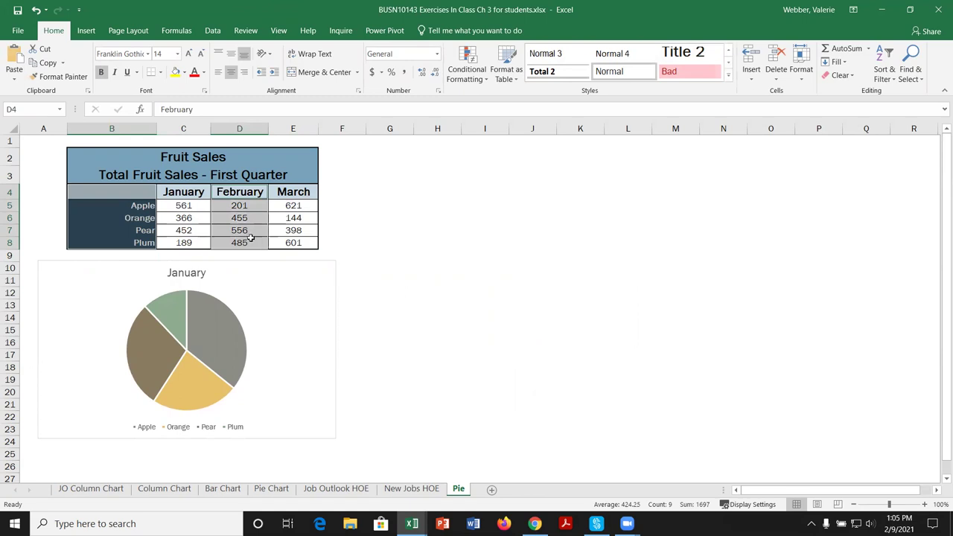
left_click(85, 31)
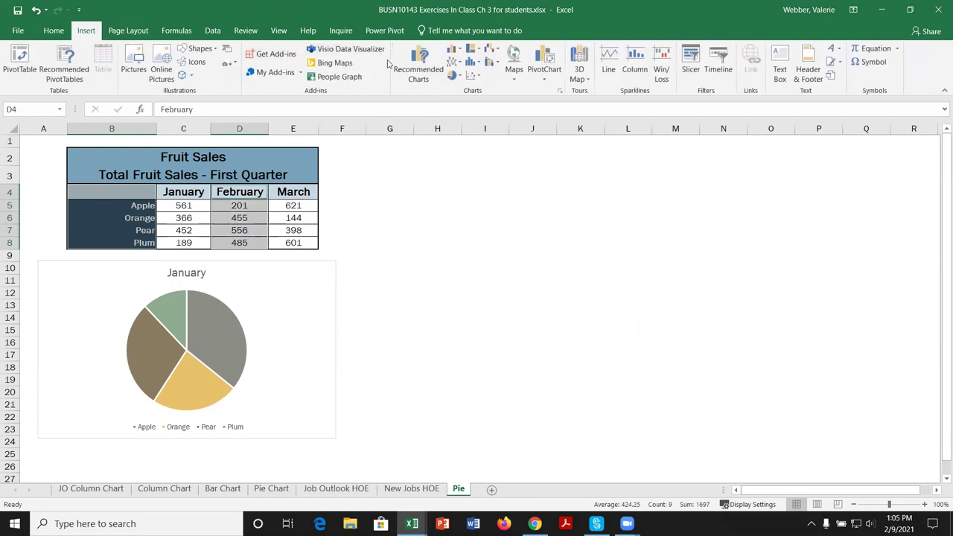
left_click(452, 75)
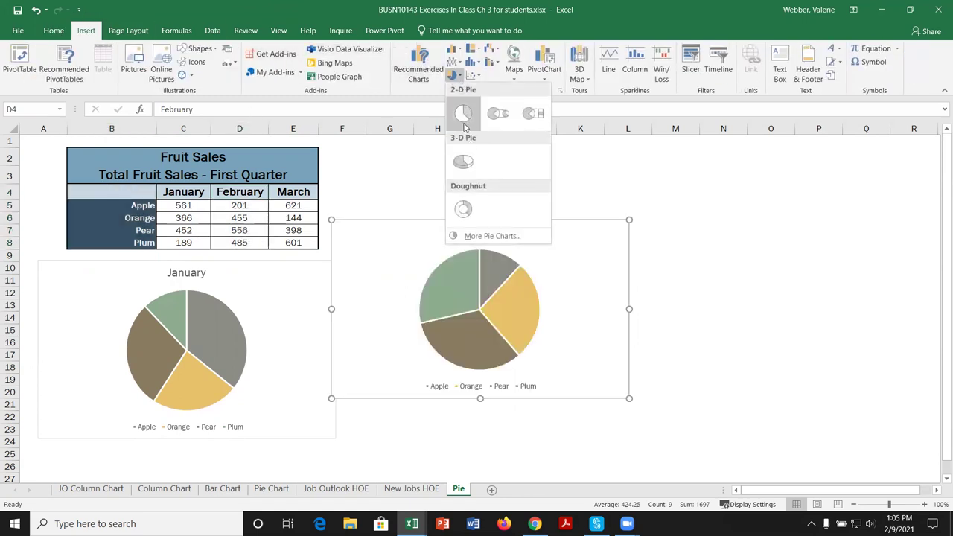
left_click(464, 127)
left_click_drag(520, 225, 531, 267)
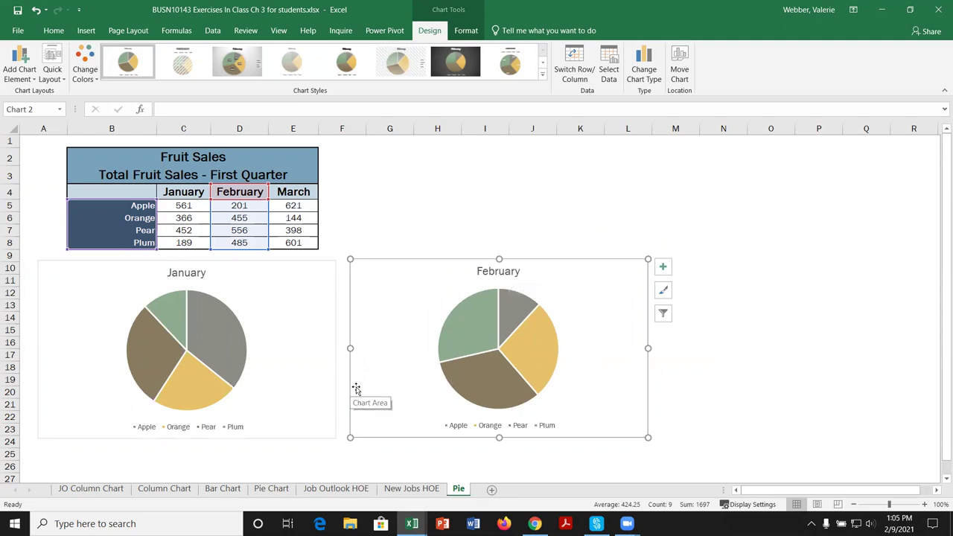
left_click(409, 215)
left_click_drag(143, 193, 144, 242)
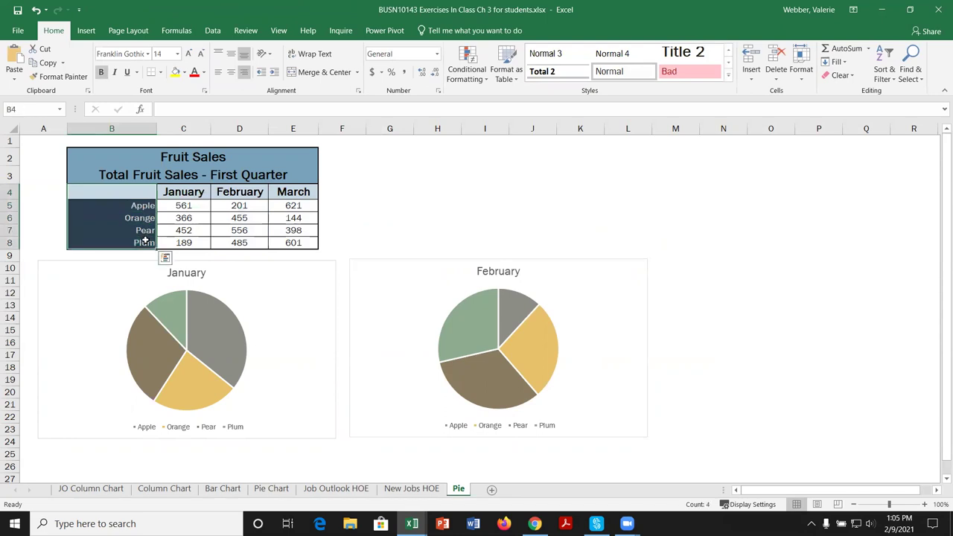
left_click_drag(303, 192, 304, 241, "ctrl")
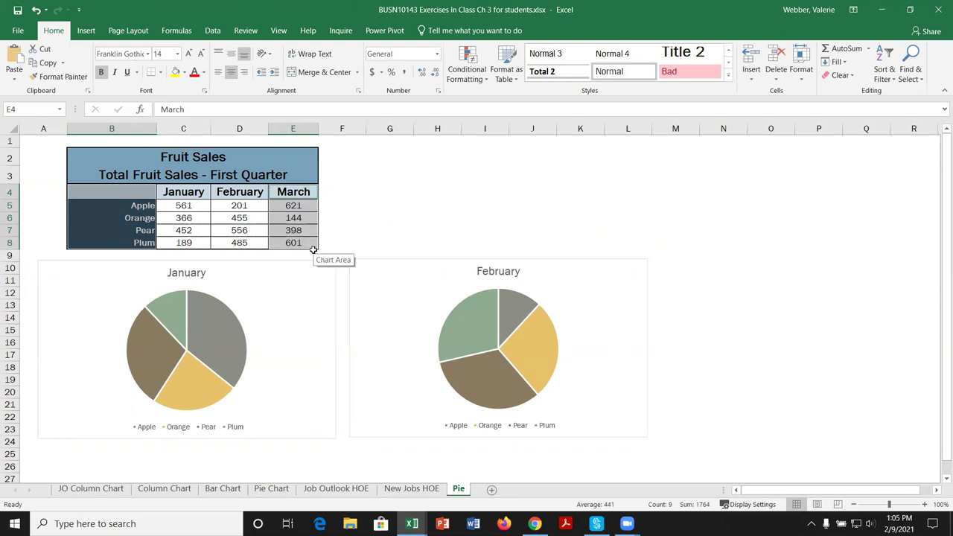
left_click_drag(149, 192, 197, 238)
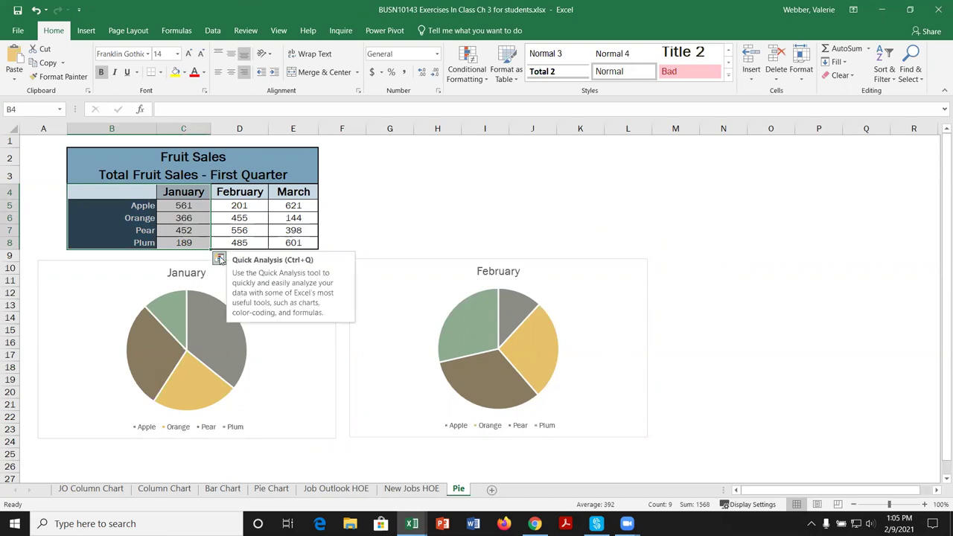
Step: Insert a 2-D pie chart of March sales from B4:B8 and E4:E8, and place it beside the February chart
left_click_drag(144, 192, 144, 242)
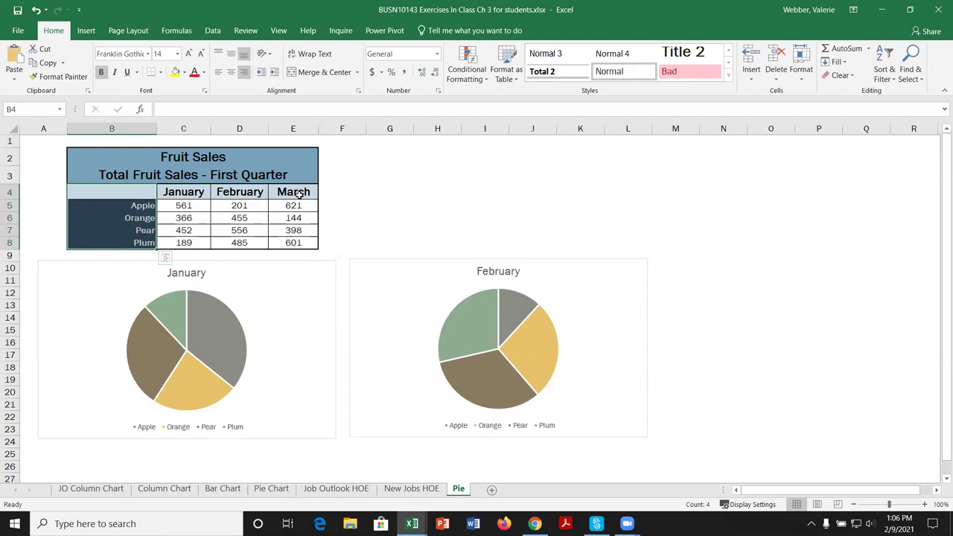
left_click_drag(301, 192, 302, 242)
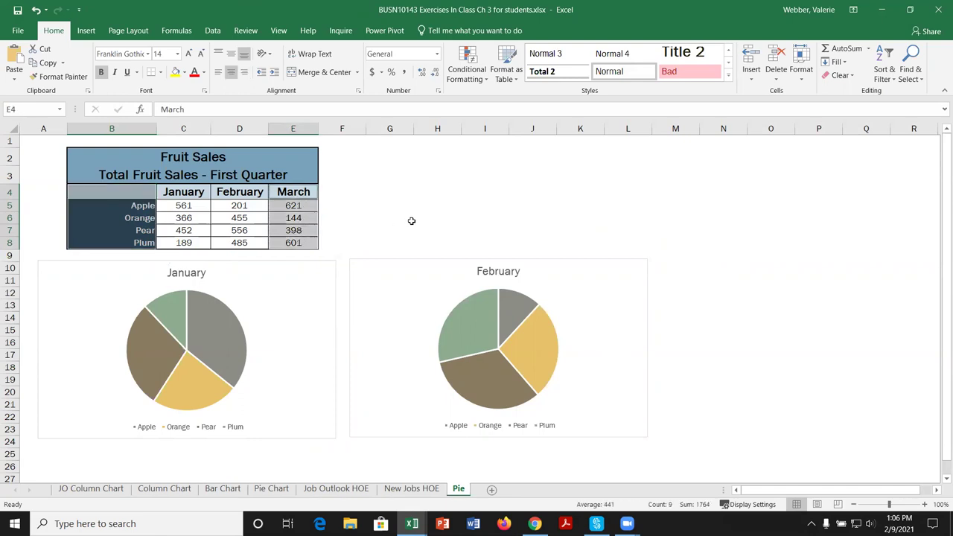
left_click(90, 31)
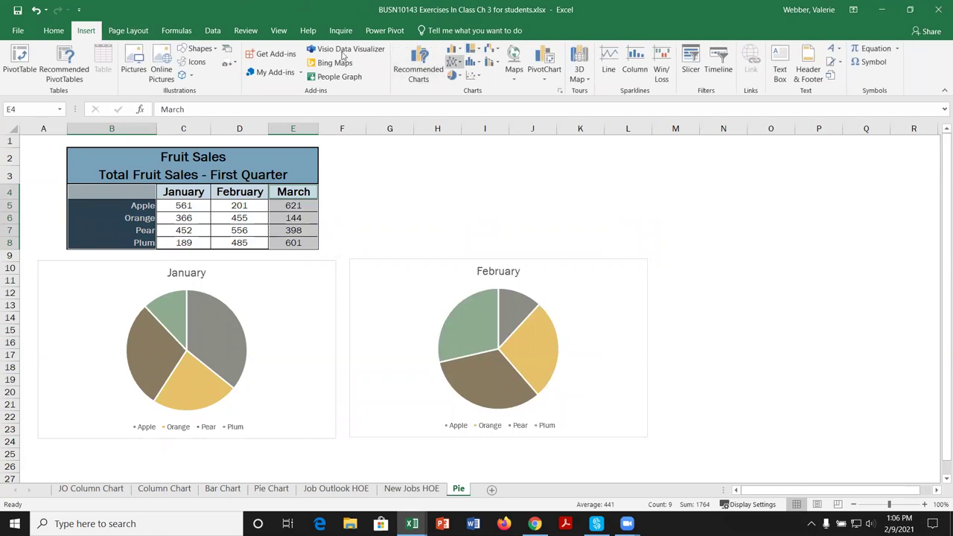
left_click(452, 75)
left_click(463, 122)
left_click_drag(530, 234, 839, 269)
left_click(763, 240)
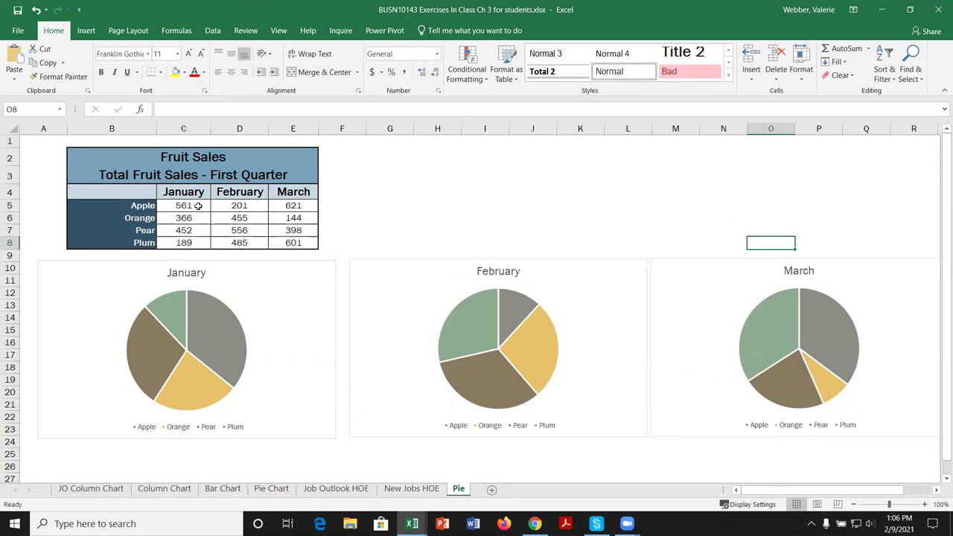
Step: Preview the clustered column and clustered bar chart types for the fruit sales range B4:E8
left_click(152, 193)
left_click_drag(166, 212, 315, 244)
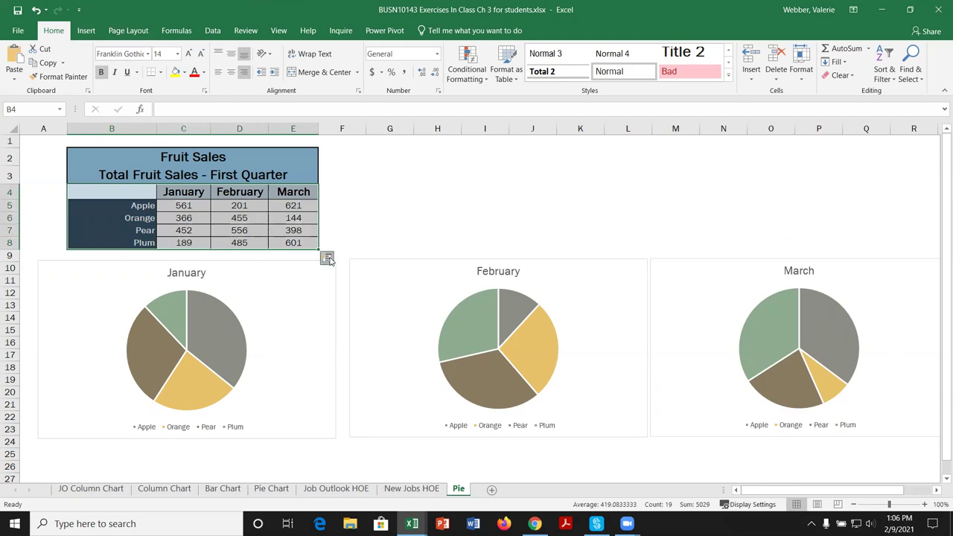
left_click(328, 258)
left_click(269, 283)
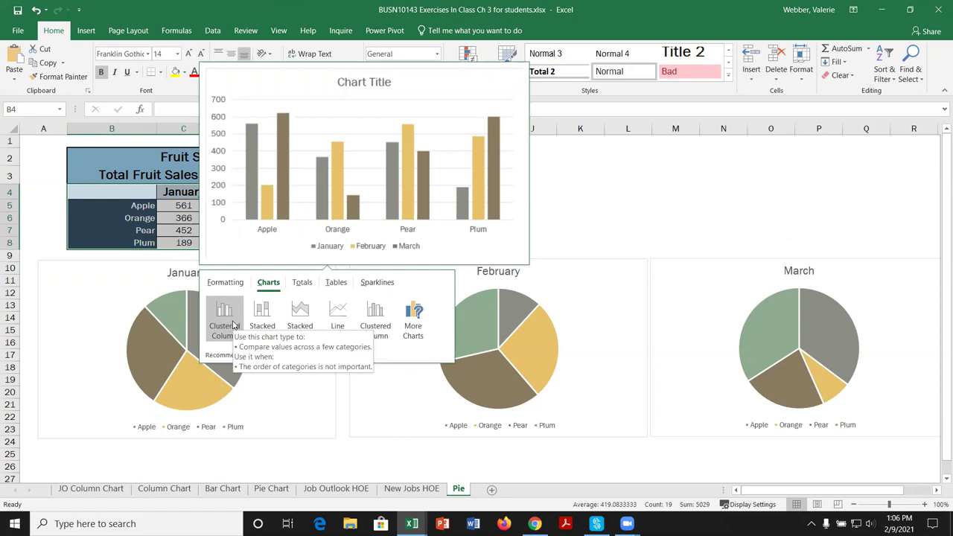
left_click(619, 226)
left_click_drag(134, 182, 309, 243)
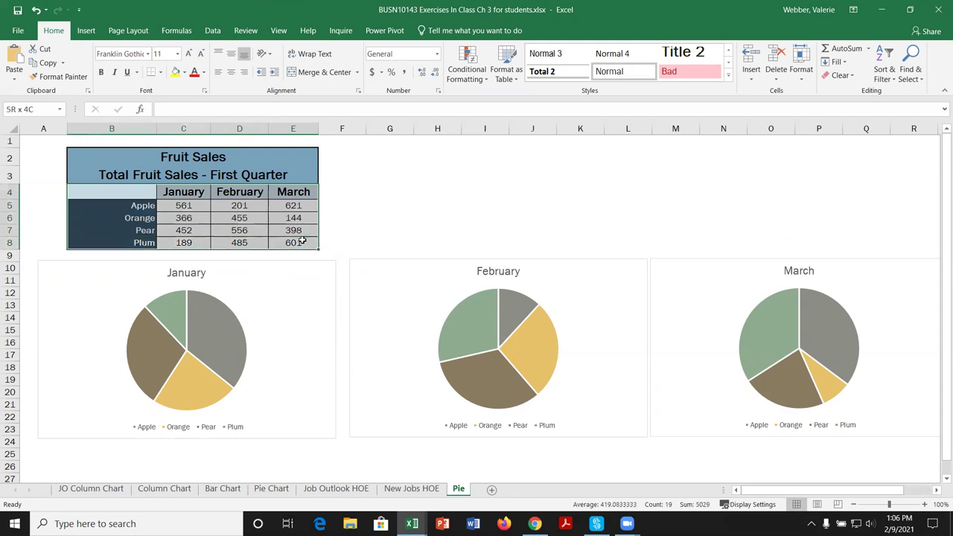
left_click(86, 30)
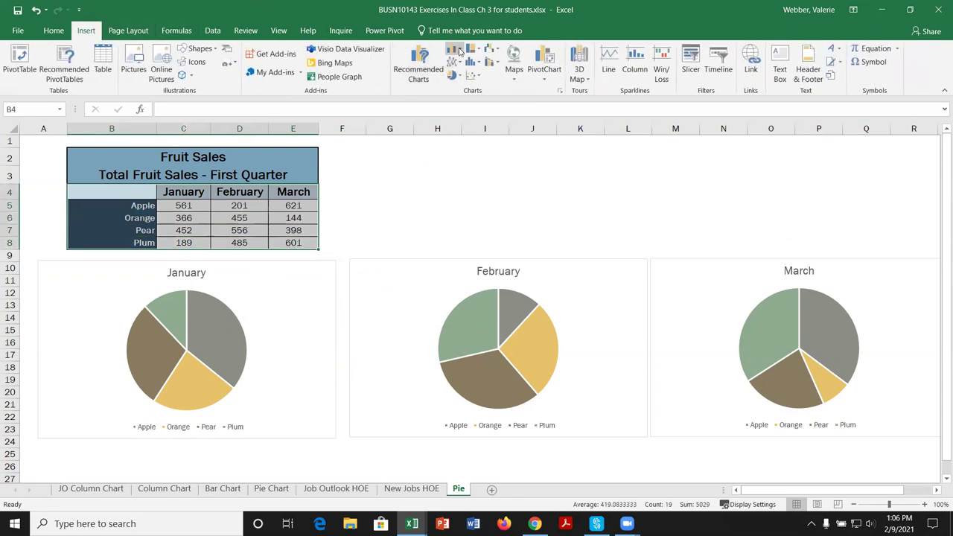
left_click(459, 51)
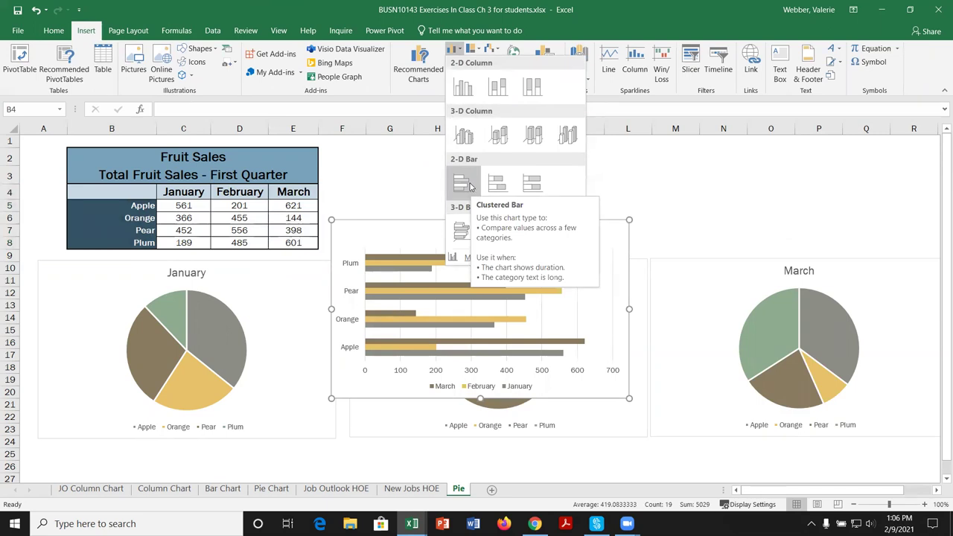
left_click(345, 225)
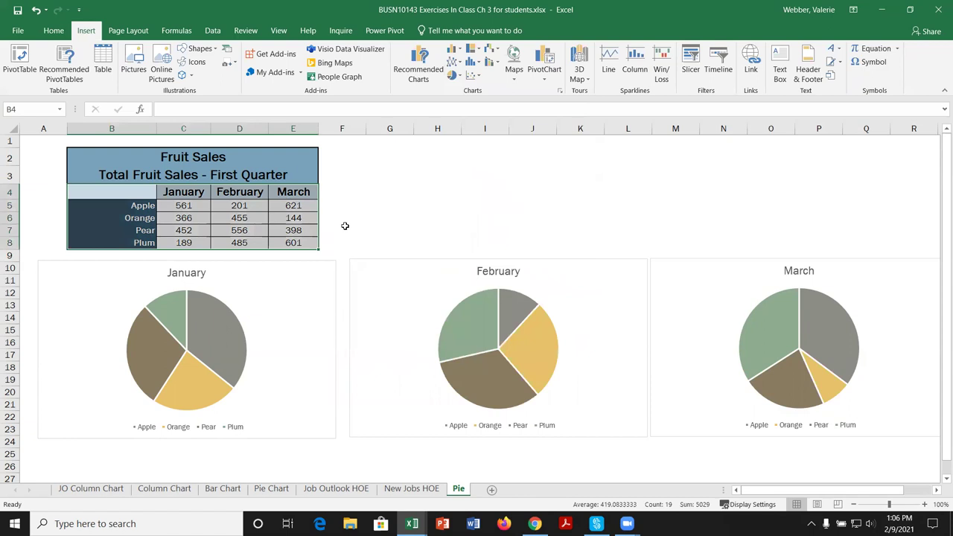
Step: Insert a clustered column chart of the fruit sales range B4:E8 using Quick Analysis
left_click_drag(148, 191, 294, 243)
left_click(328, 258)
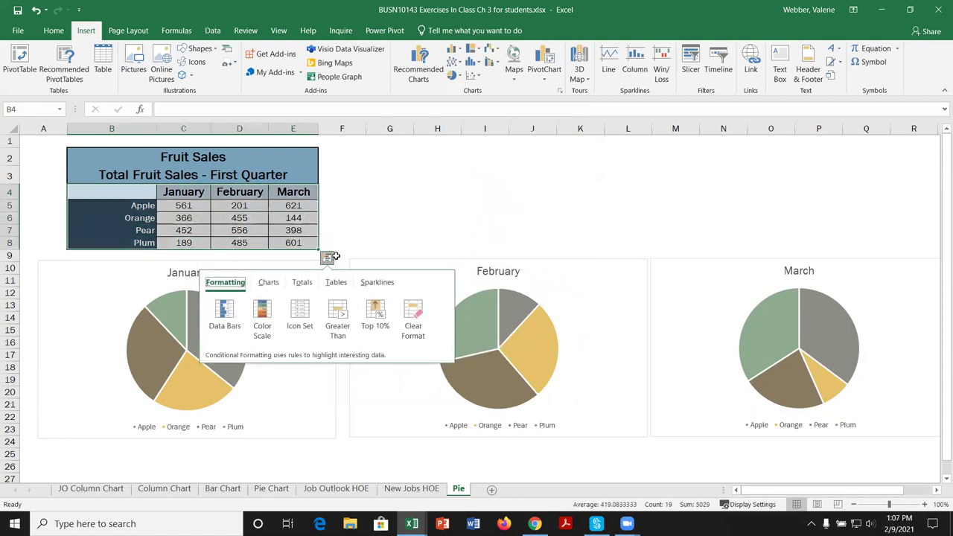
left_click(268, 283)
left_click(226, 319)
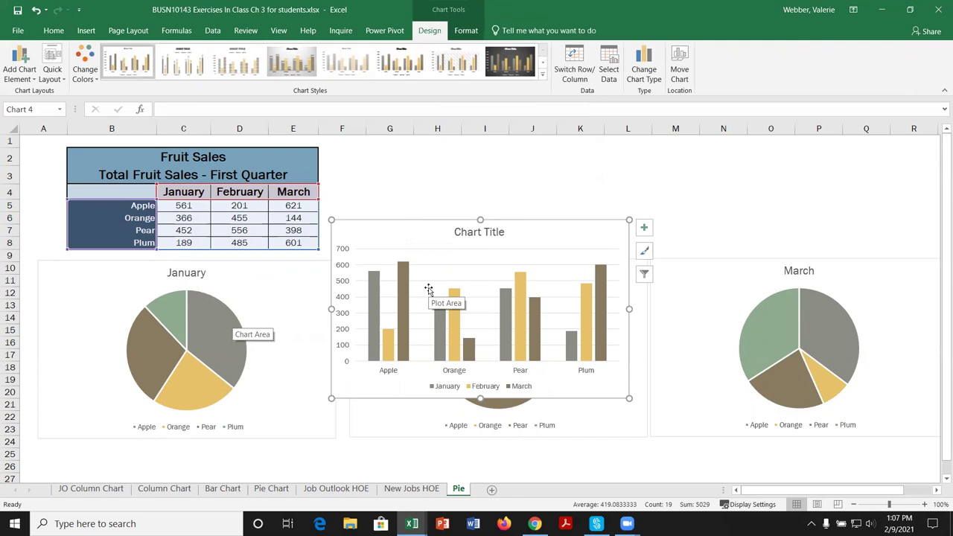
Step: Cut the clustered column chart and paste it at cell G2
key("Delete")
left_click(385, 156)
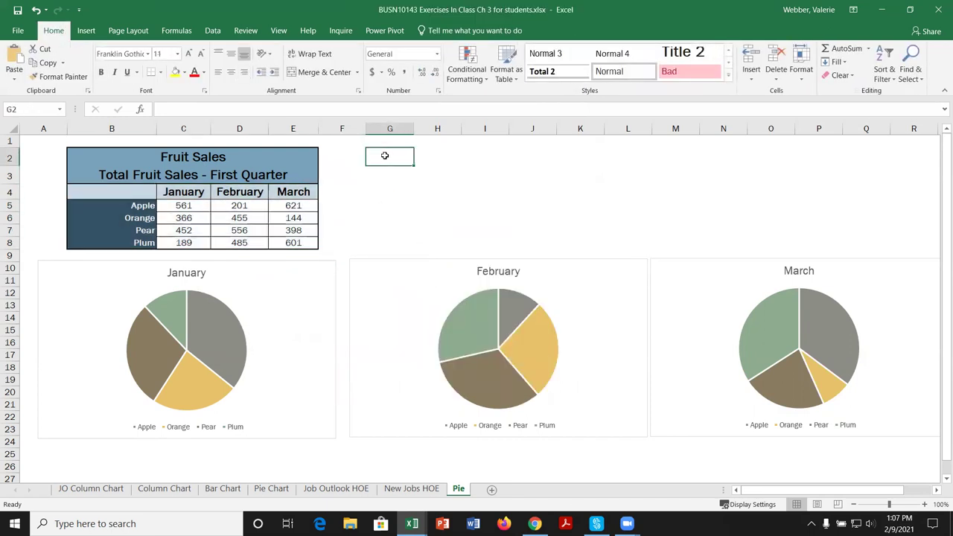
key("ctrl+v")
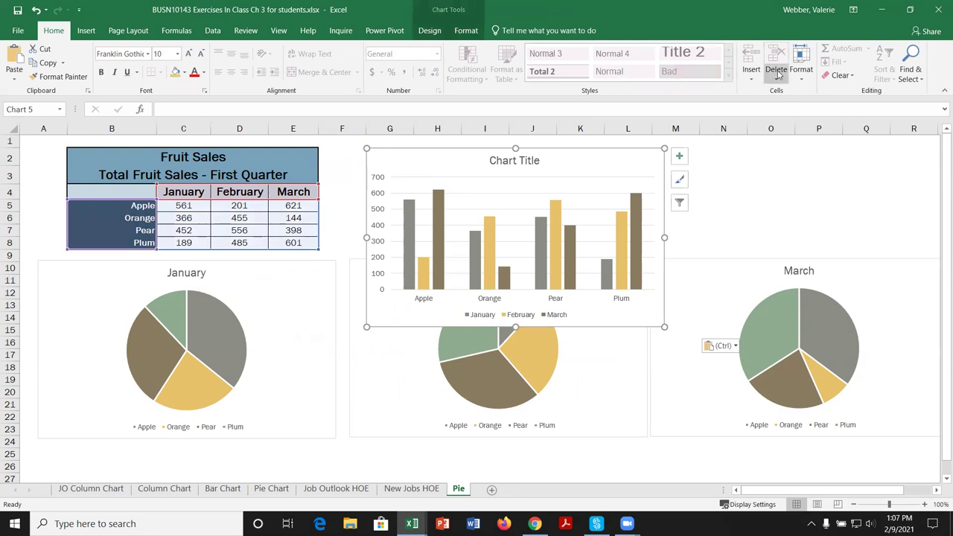
Step: Resize the clustered column chart to a height of 1.8" and a width of 6"
left_click(467, 32)
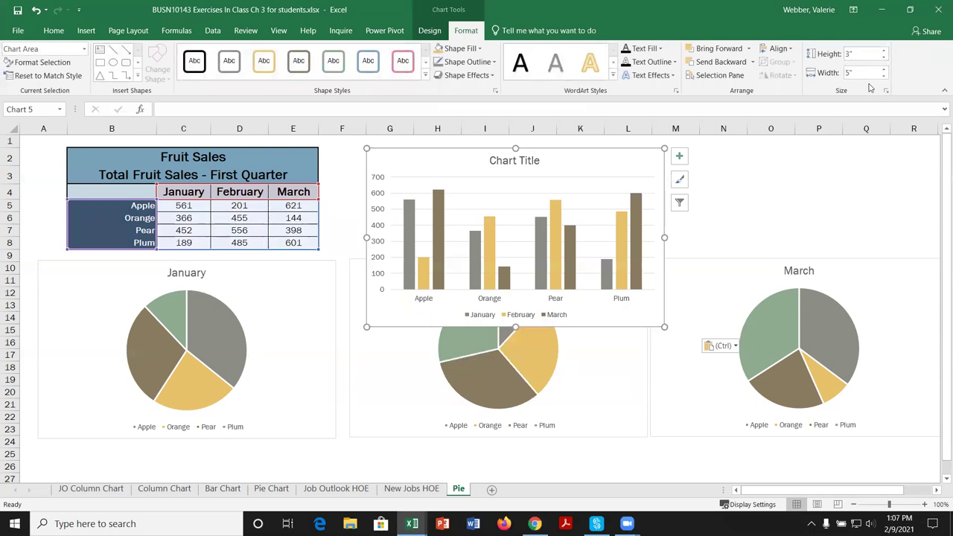
left_click_drag(884, 62, 884, 62)
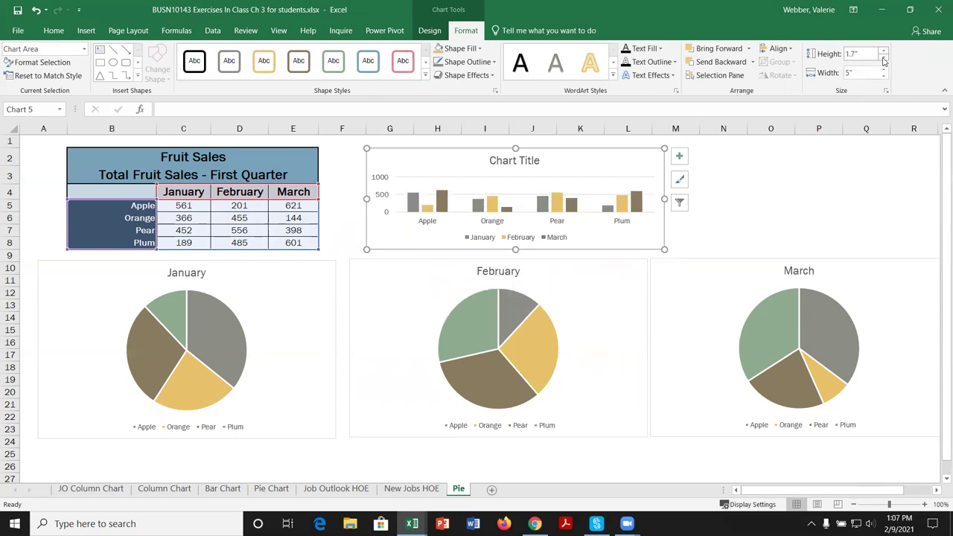
left_click(884, 51)
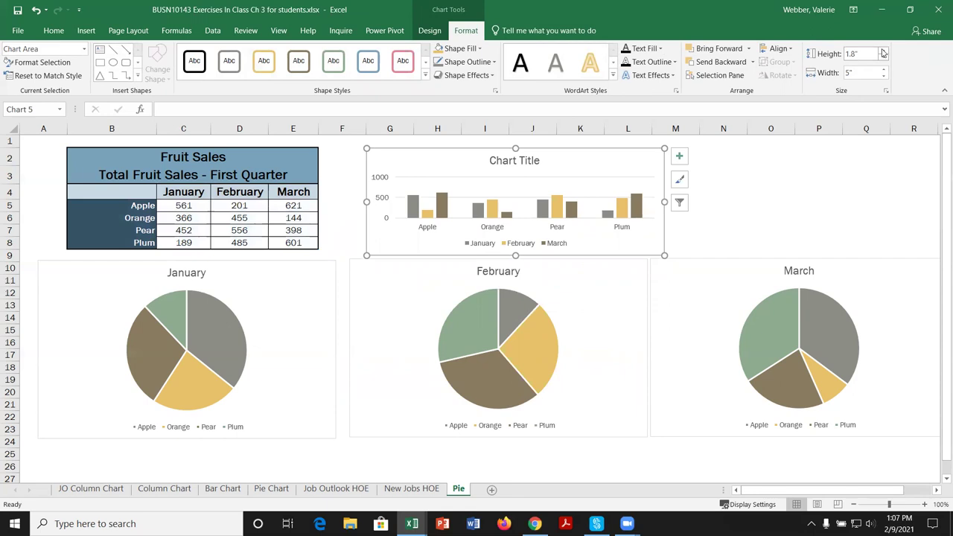
left_click_drag(885, 72, 885, 72)
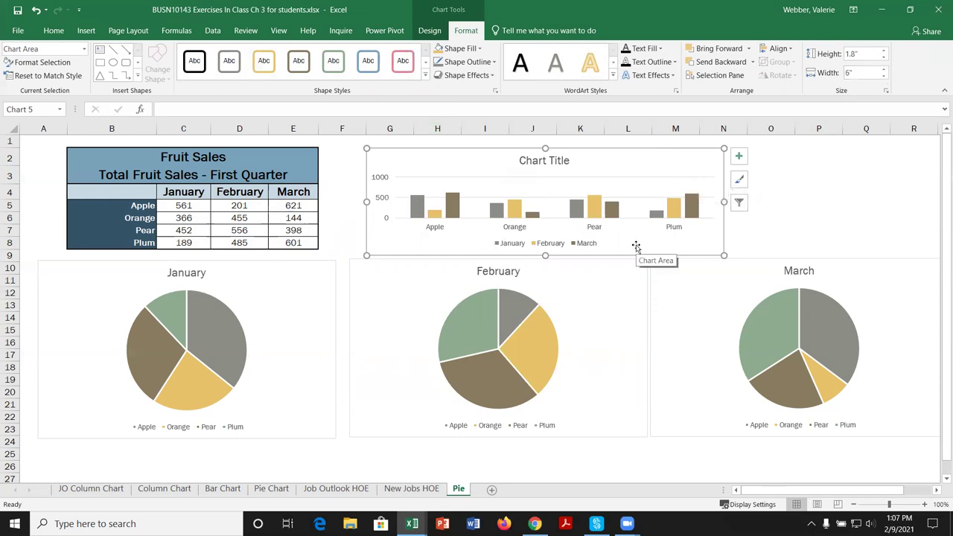
Step: Try freehand resizing of the clustered column chart's height and width, and undo the size changes
left_click_drag(545, 255, 554, 406)
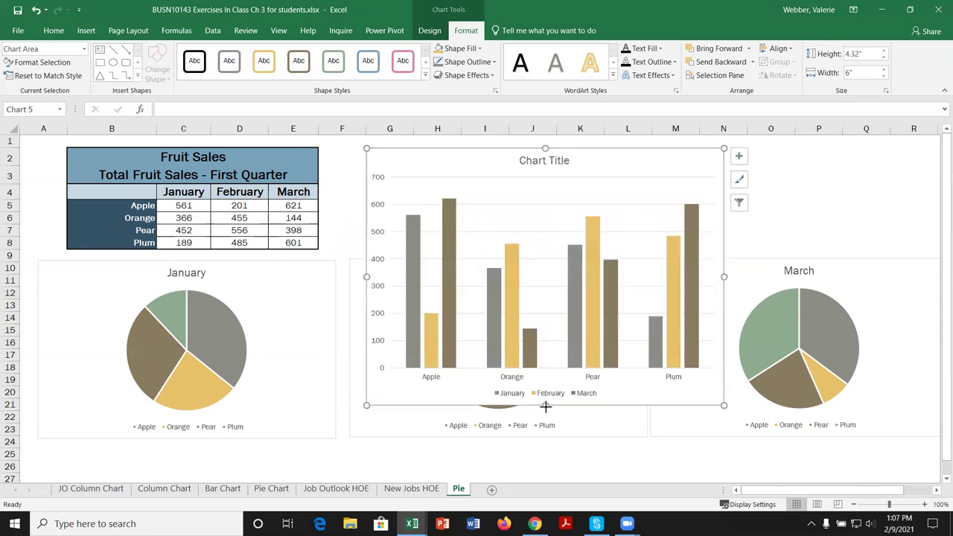
left_click_drag(553, 221, 553, 221)
left_click_drag(724, 184, 702, 187)
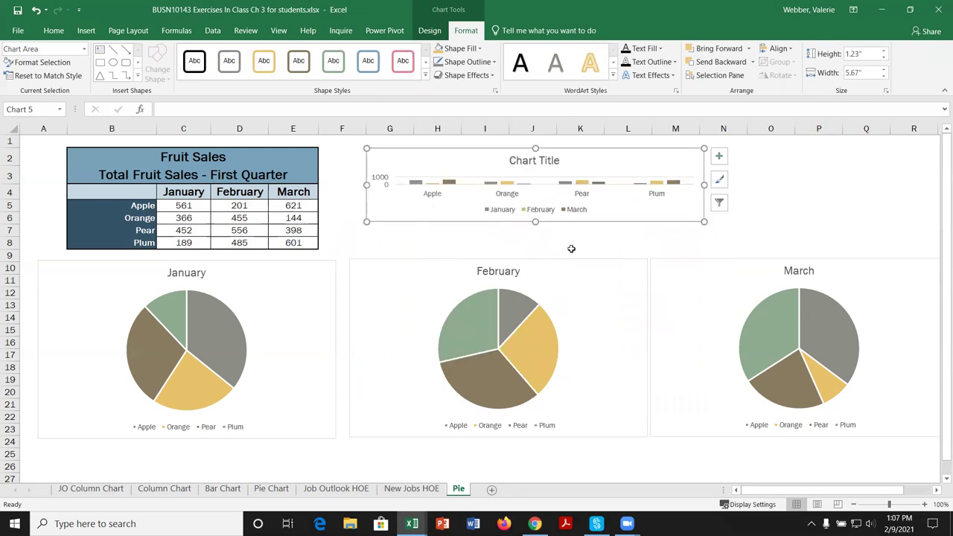
left_click(35, 10)
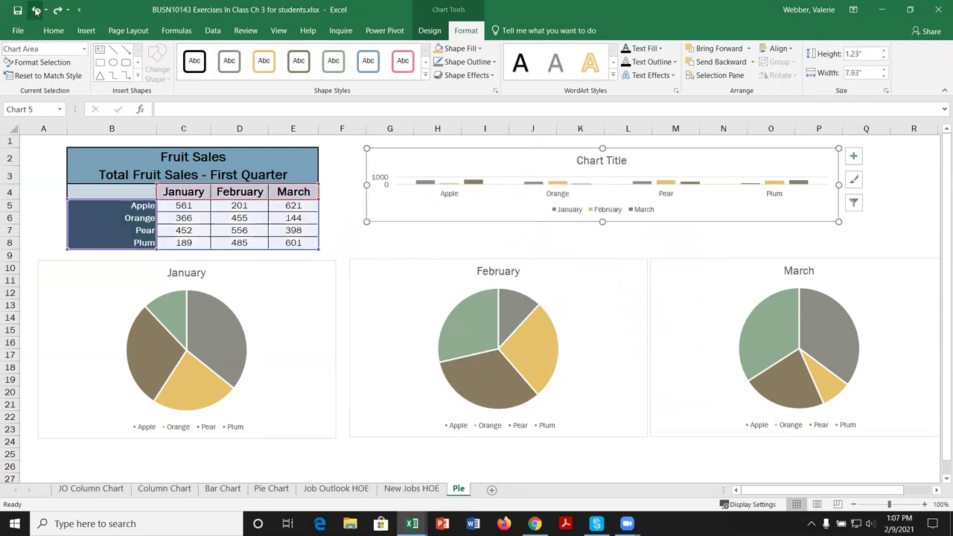
left_click(36, 10)
left_click(36, 10)
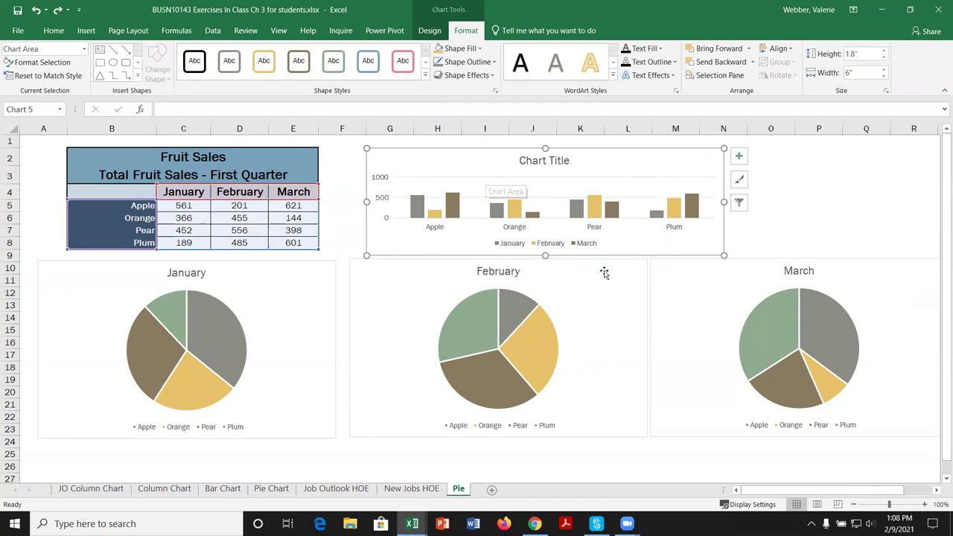
Step: Examine the source ranges of the January, February and March series in the clustered column chart
left_click(417, 211)
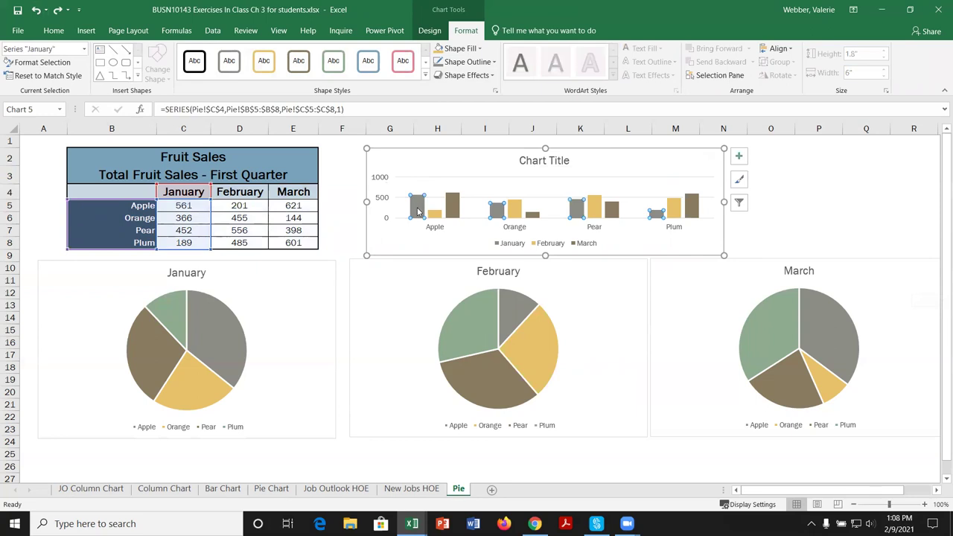
left_click(437, 217)
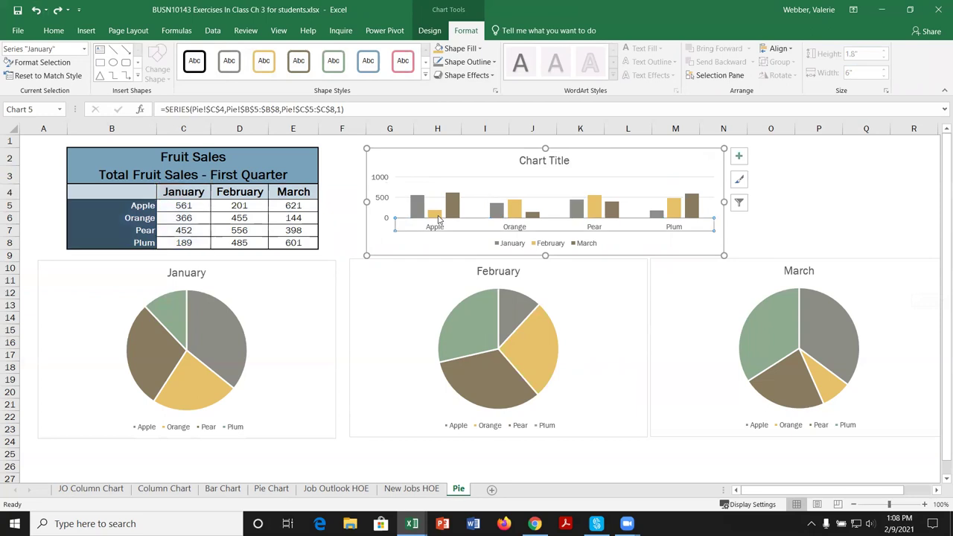
left_click(437, 217)
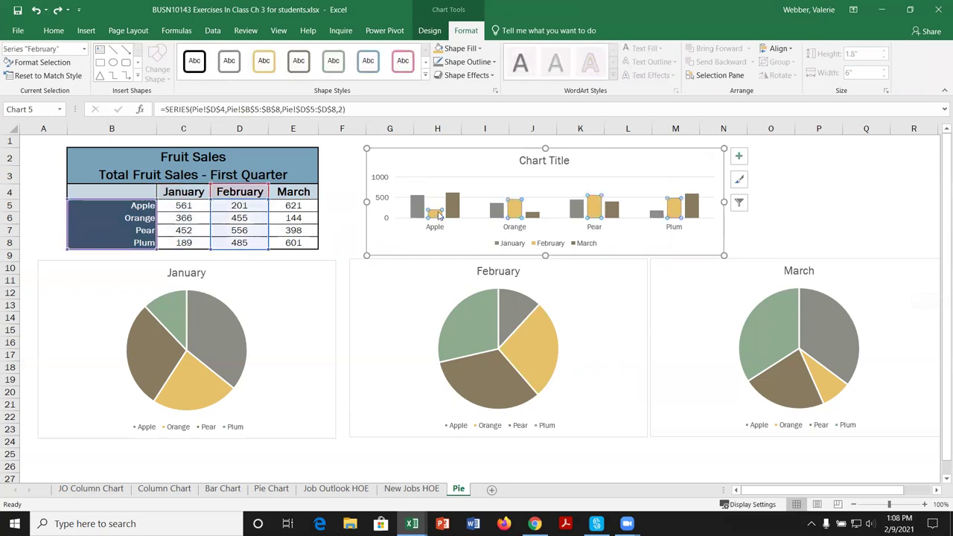
left_click(457, 208)
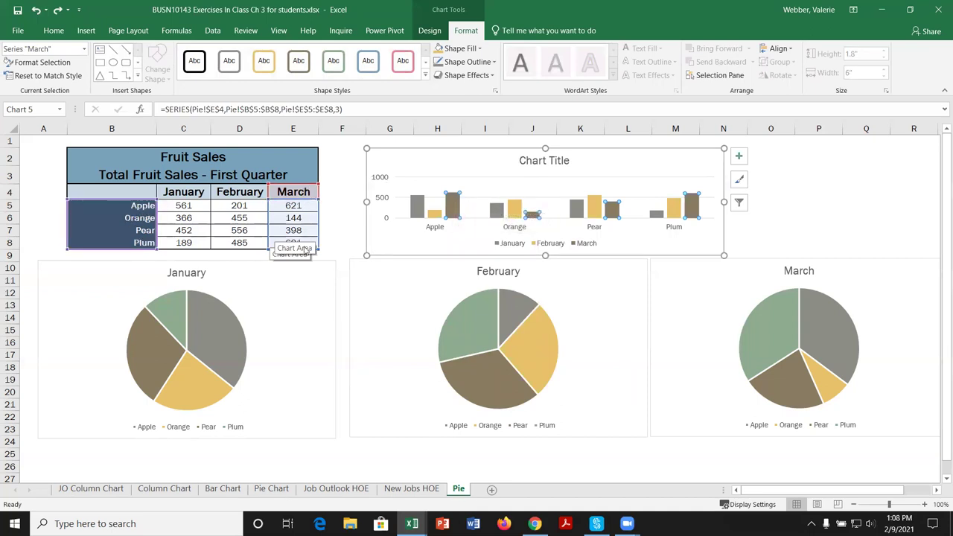
left_click(419, 210)
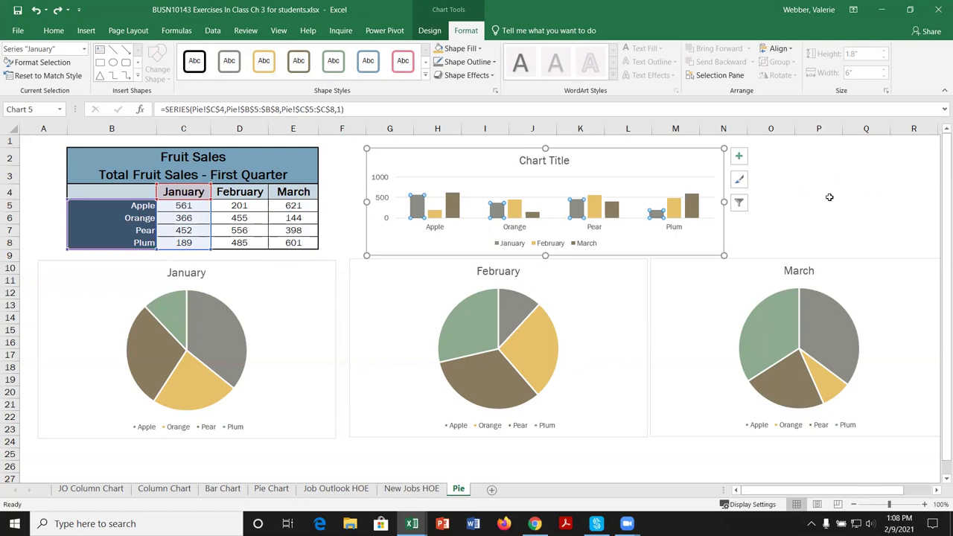
Step: Switch the clustered column chart's rows and columns so the months form the categories and the fruits form the series
left_click(698, 164)
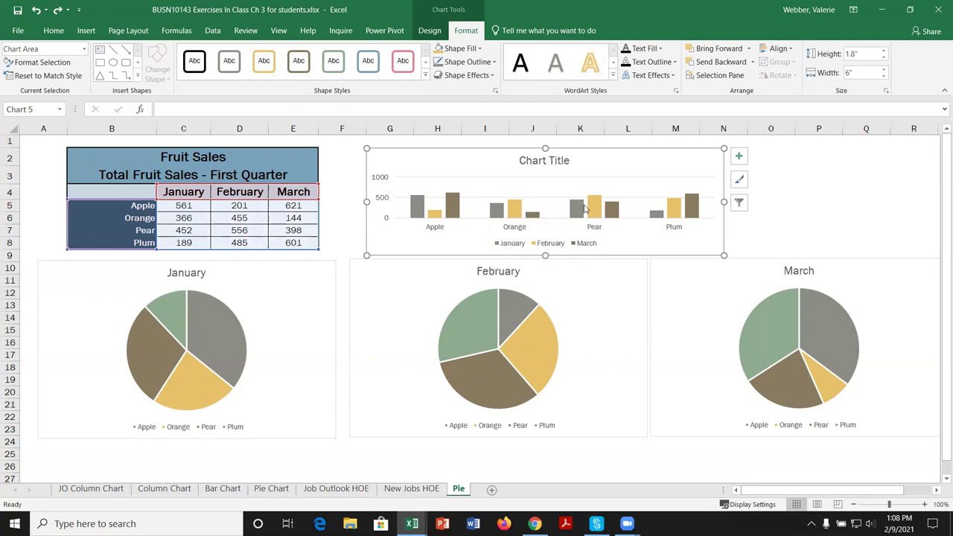
left_click(434, 33)
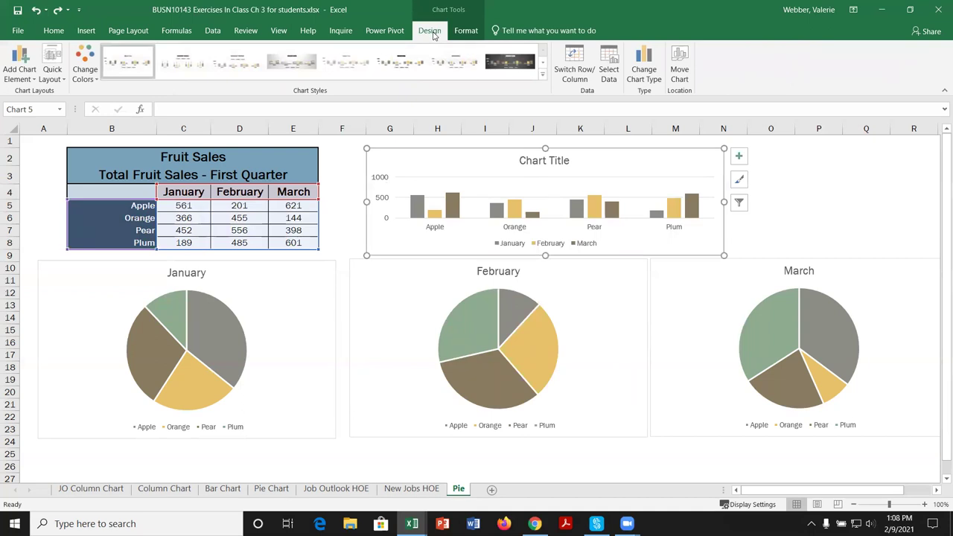
left_click(579, 65)
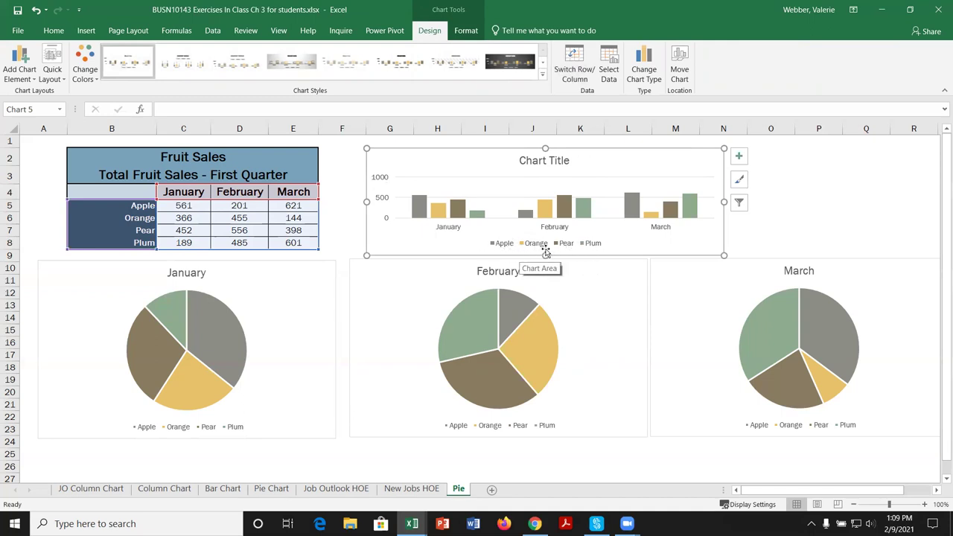
Step: Select the Apple series in the column chart and examine its source cells and January data point
mouse_move(417, 216)
left_click(418, 211)
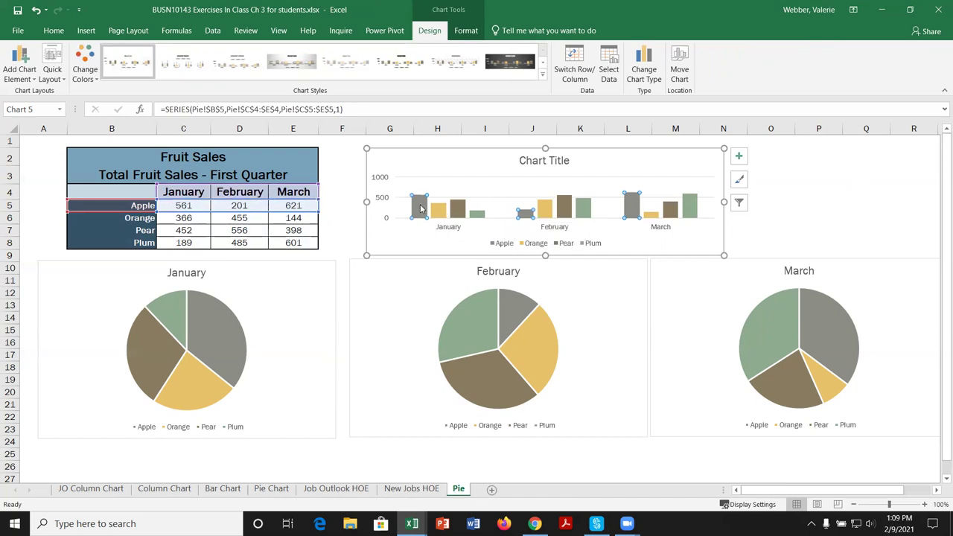
mouse_move(421, 208)
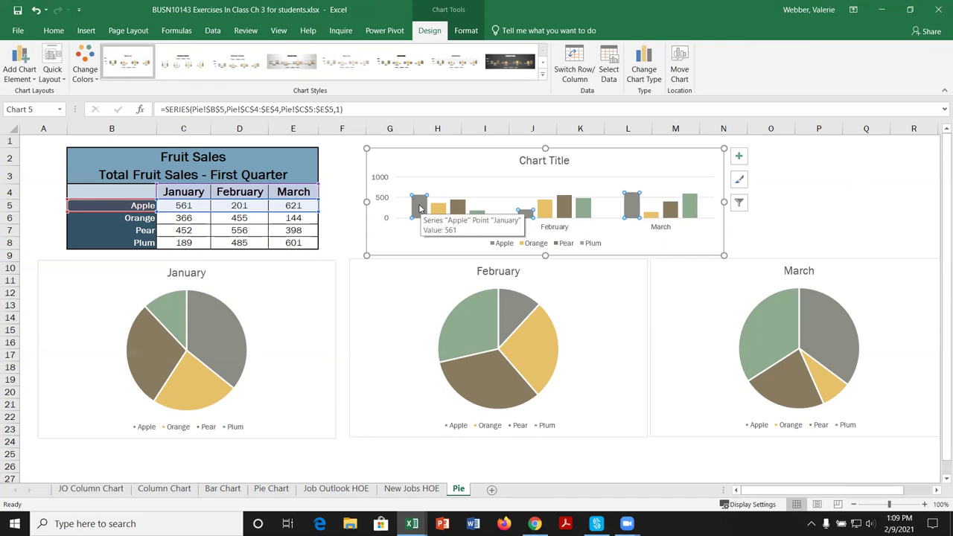
double_click(419, 205)
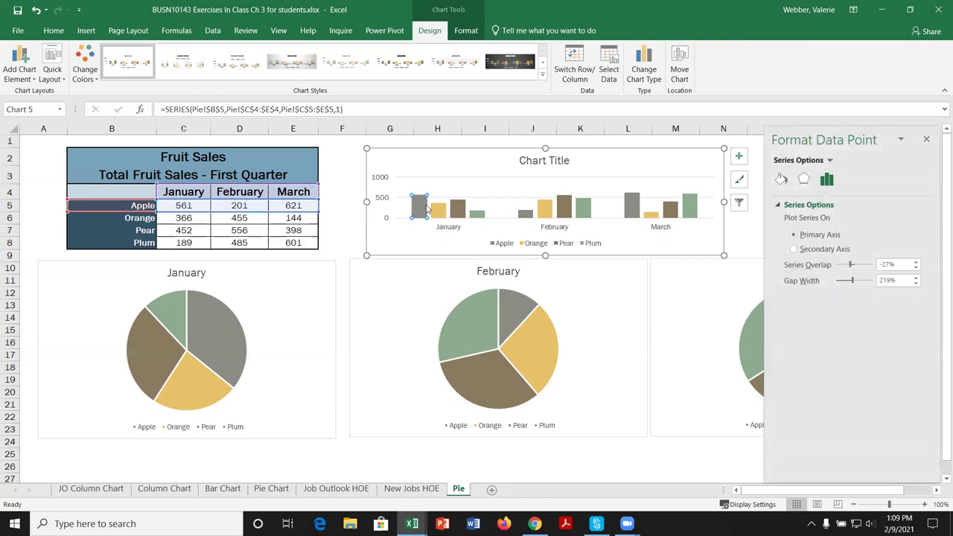
left_click(755, 247)
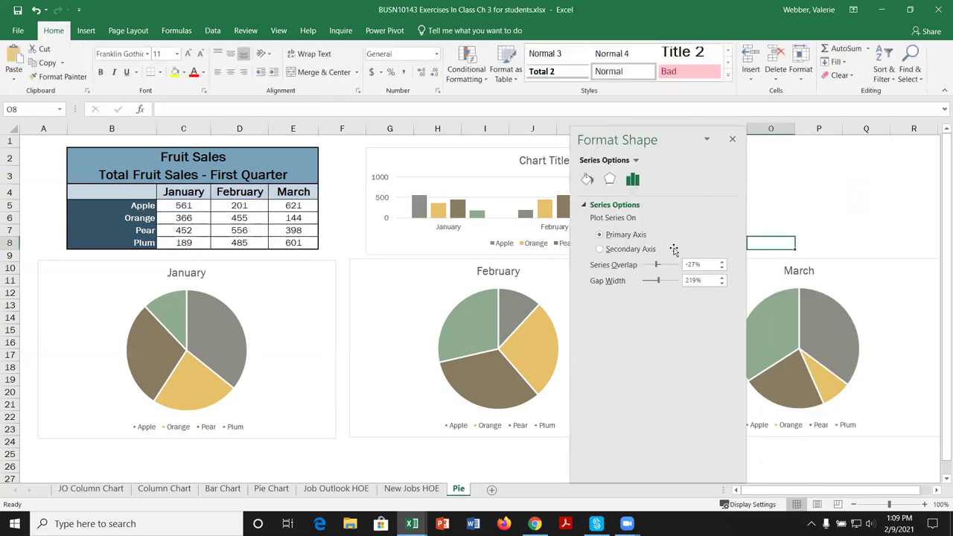
left_click(732, 142)
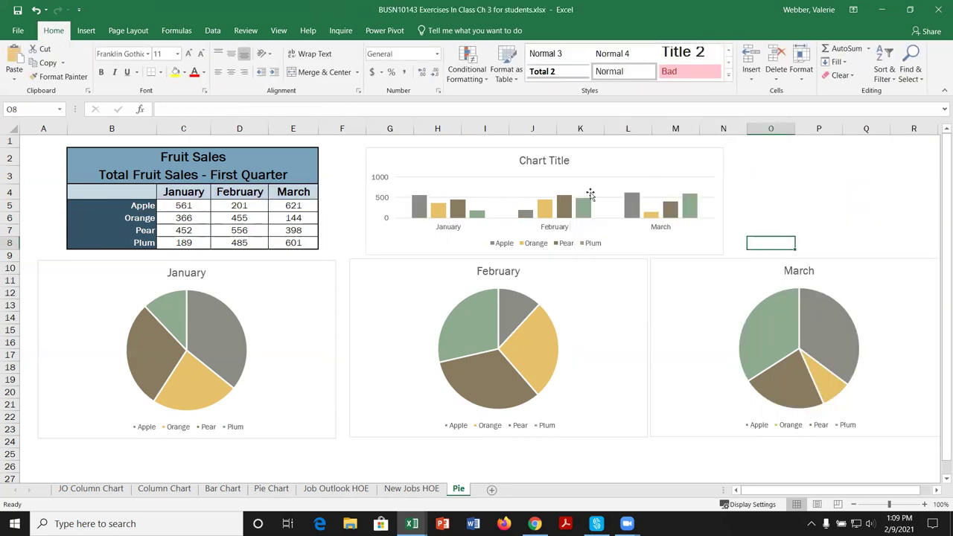
Step: Format the Apple series in the column chart with a solid fill in Tan, Background 2, Darker 10%
left_click(423, 214)
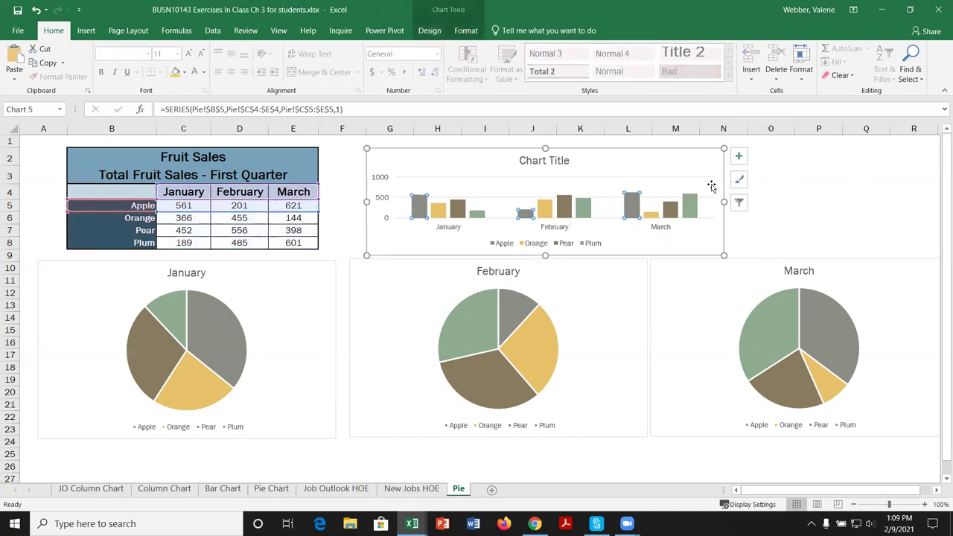
right_click(420, 211)
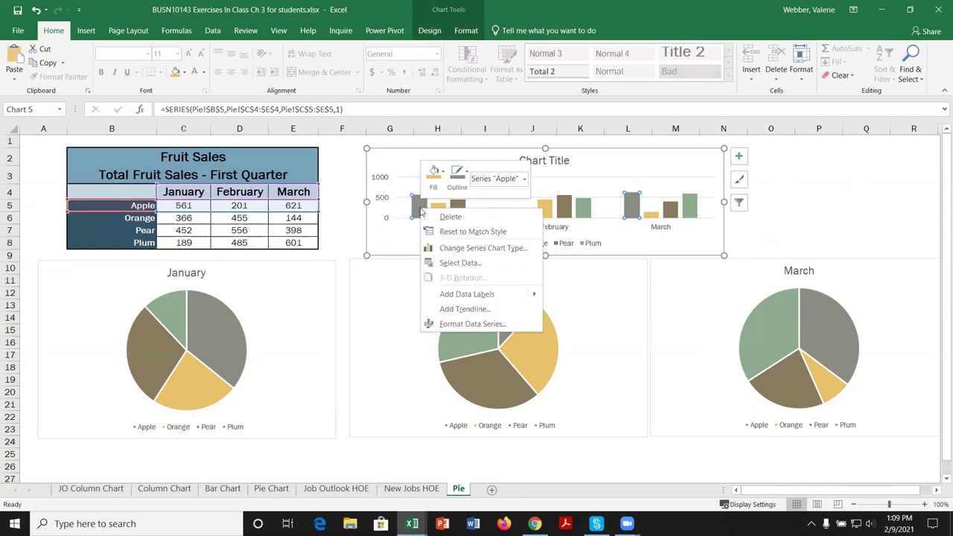
left_click(483, 324)
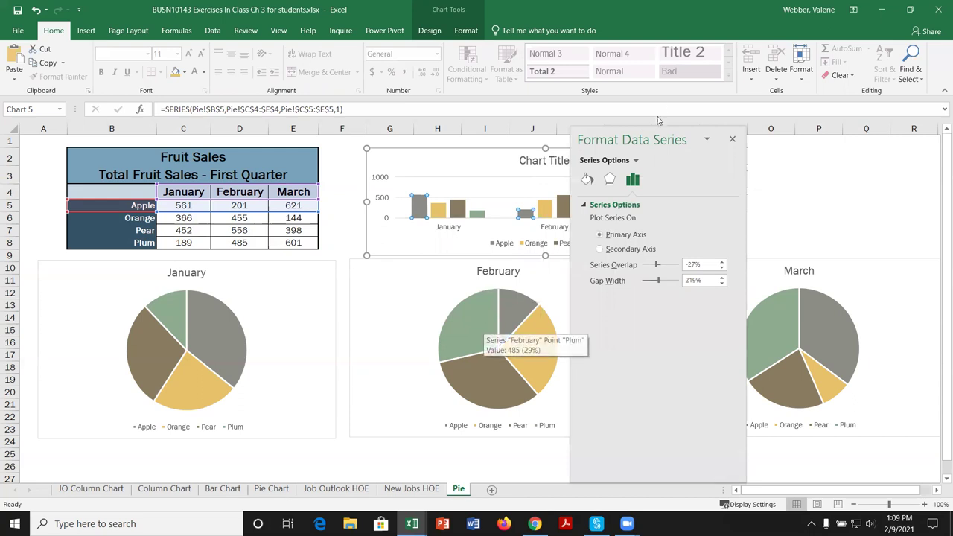
left_click_drag(675, 134, 817, 132)
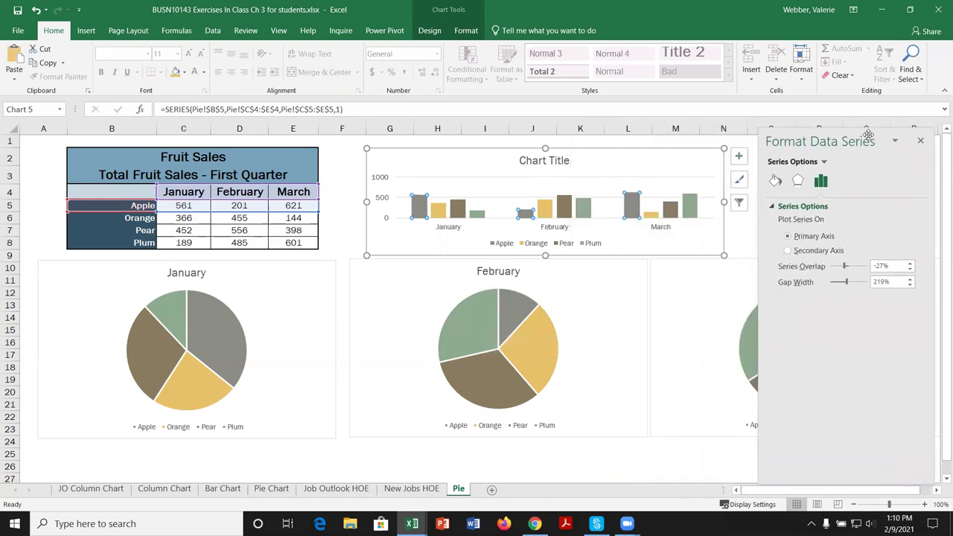
left_click(777, 180)
left_click(794, 237)
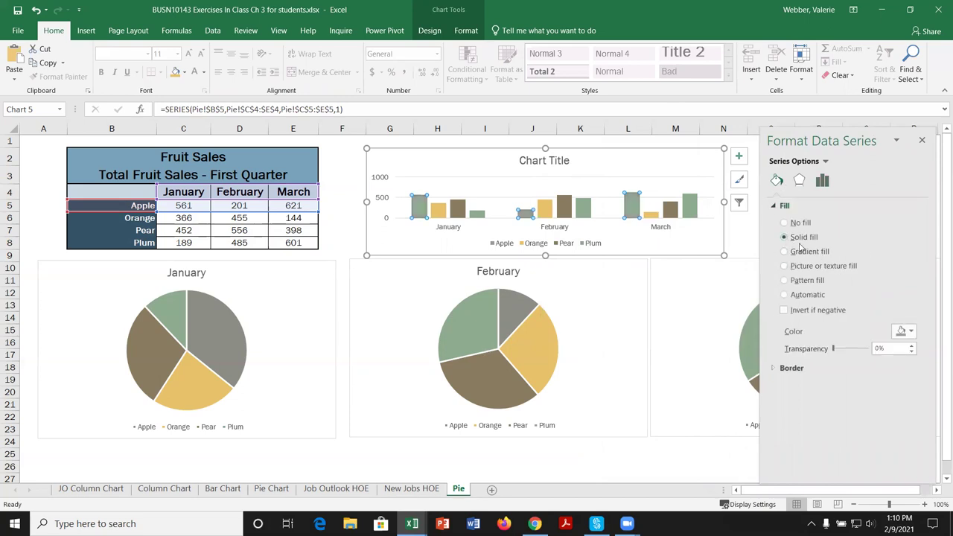
left_click(911, 331)
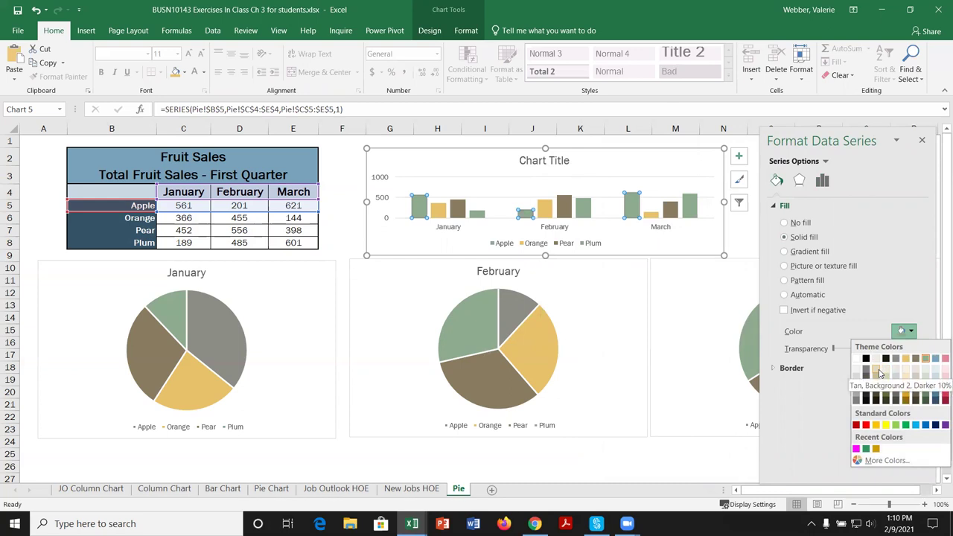
left_click(881, 373)
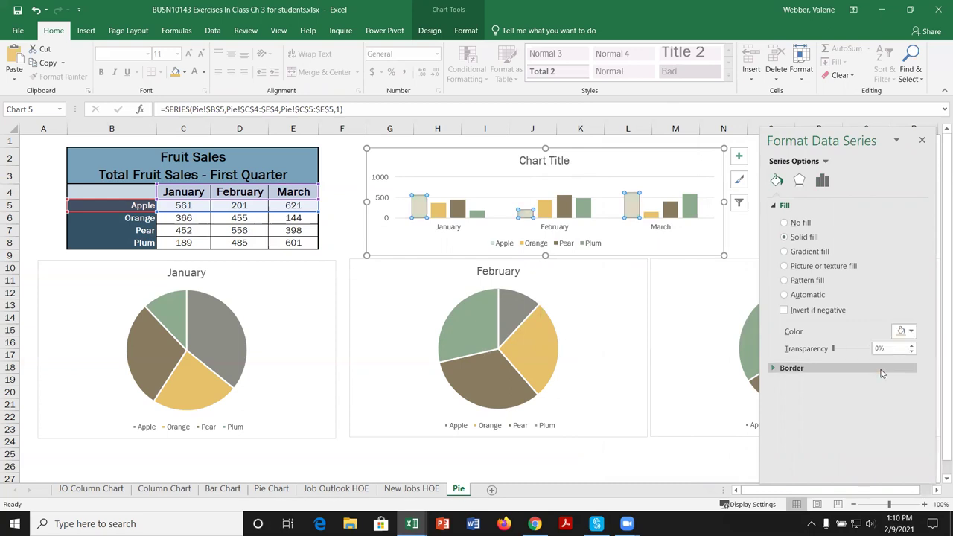
left_click(924, 141)
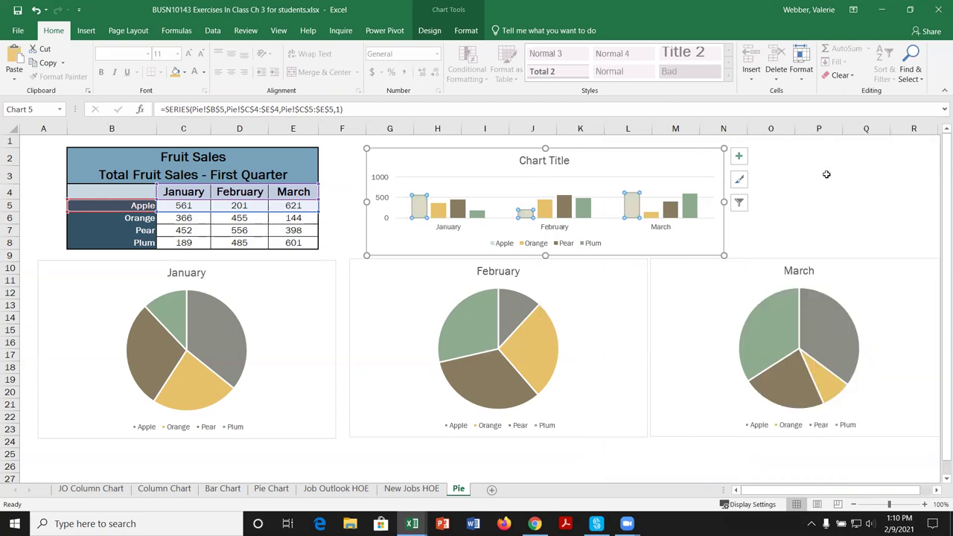
left_click(822, 194)
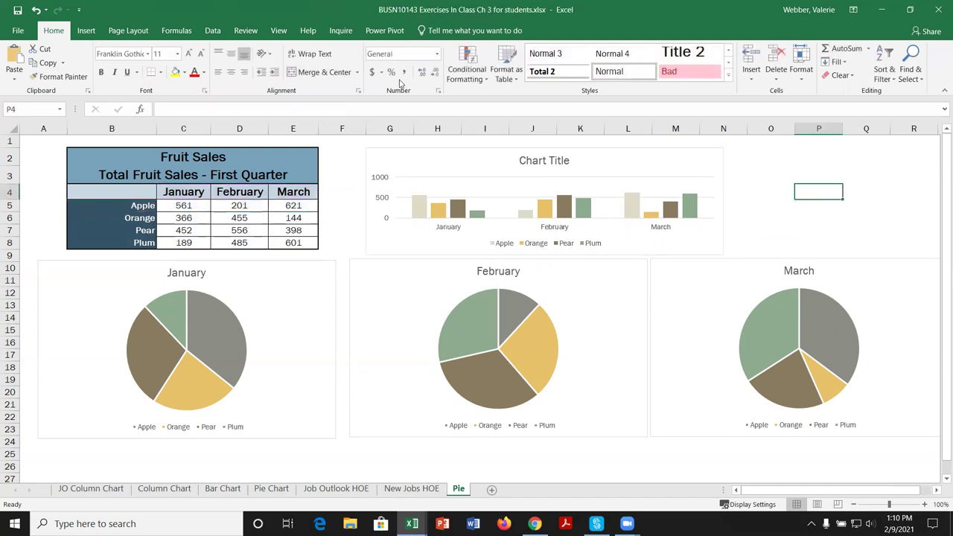
Step: Examine the chart tools and the context options offered for the column chart's chart area and plot area
left_click(703, 162)
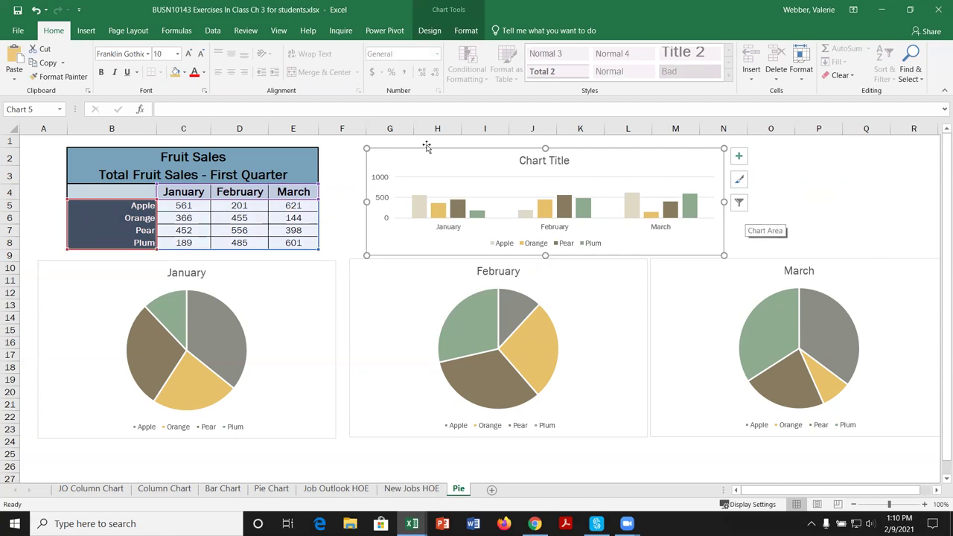
left_click(432, 31)
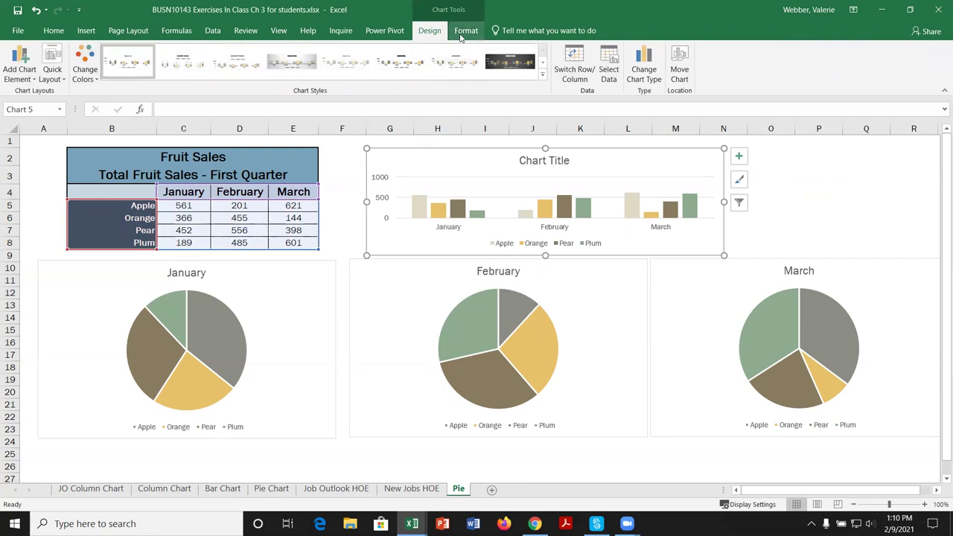
left_click(831, 206)
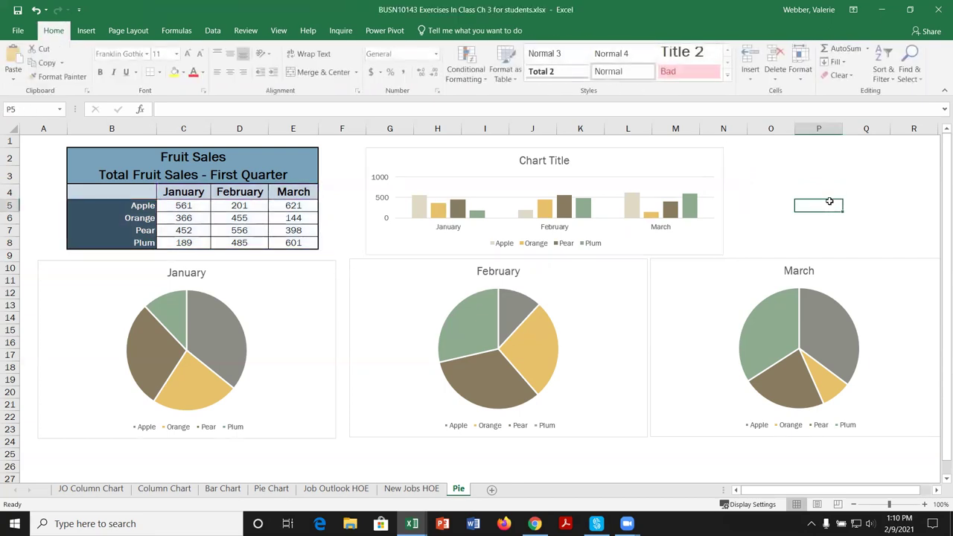
left_click(702, 162)
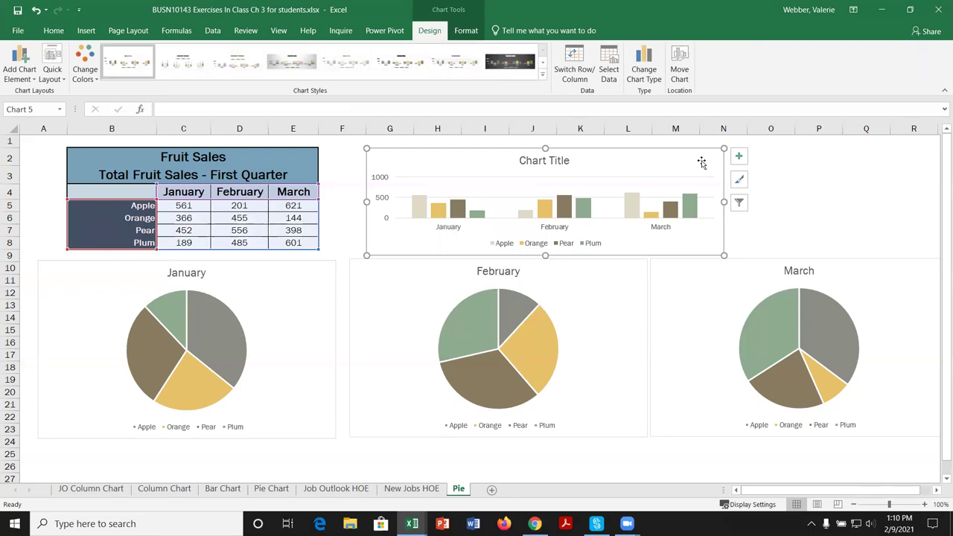
right_click(702, 162)
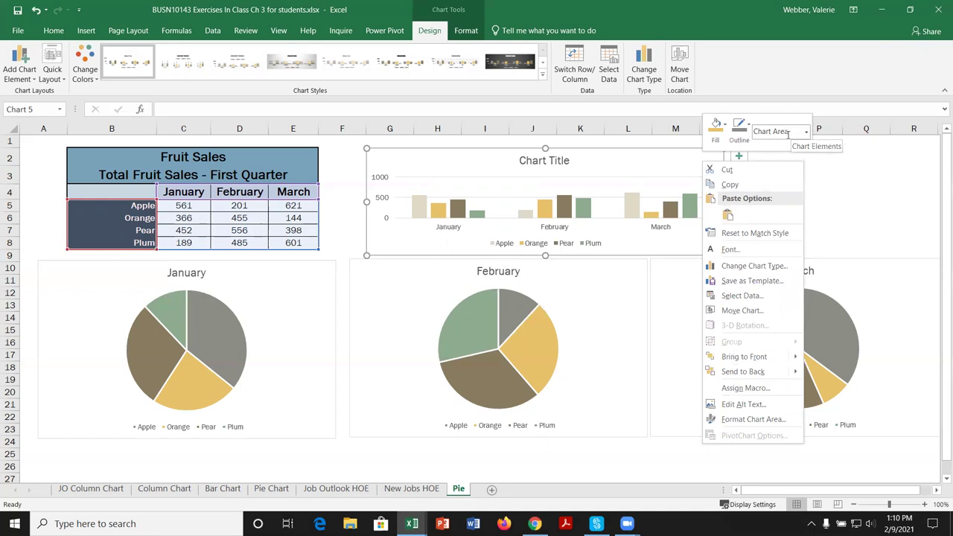
left_click(603, 189)
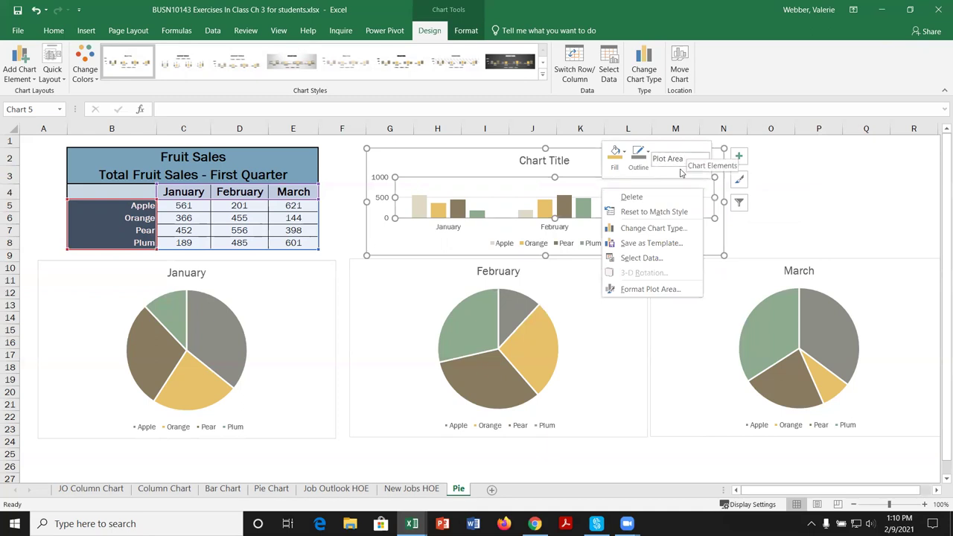
left_click(838, 197)
Step: Add data labels to the Apple series in the clustered column chart
left_click(421, 209)
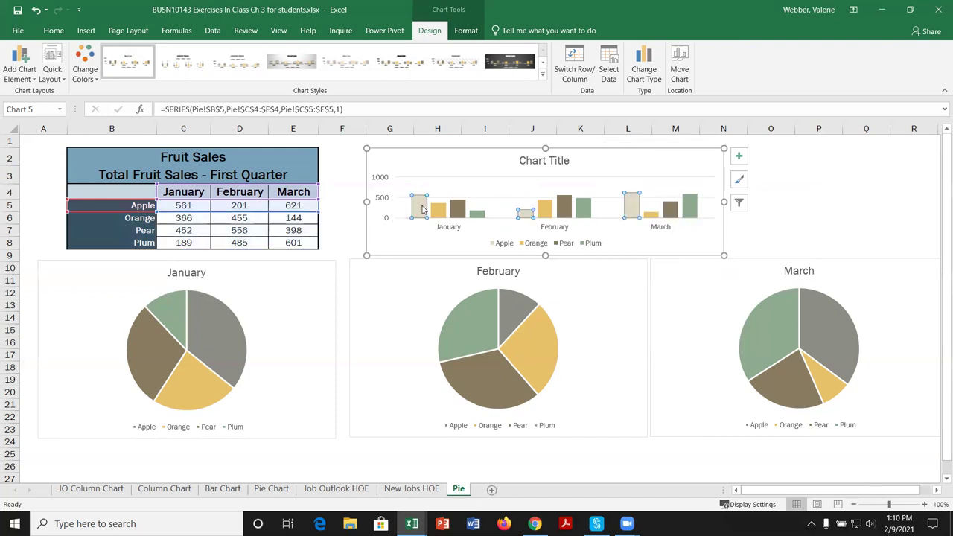
right_click(420, 211)
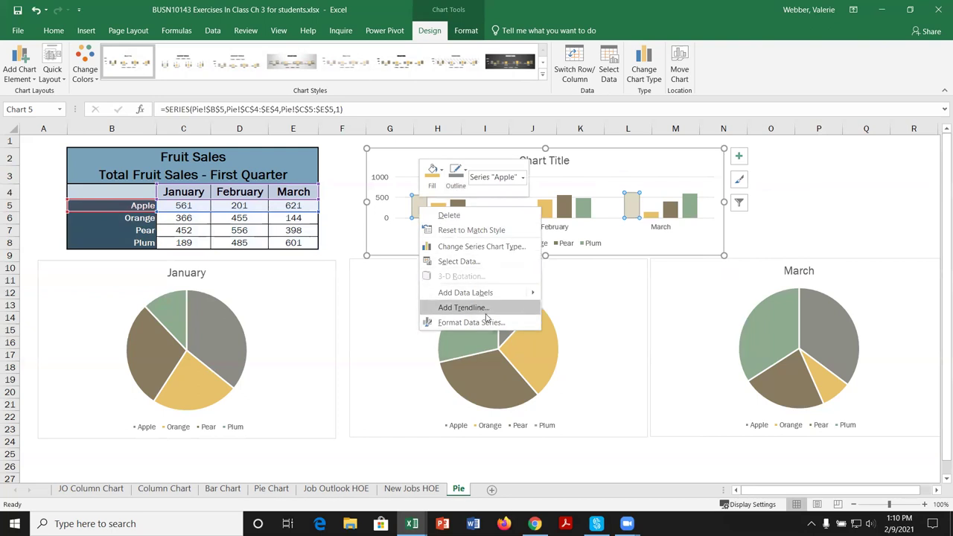
left_click(466, 292)
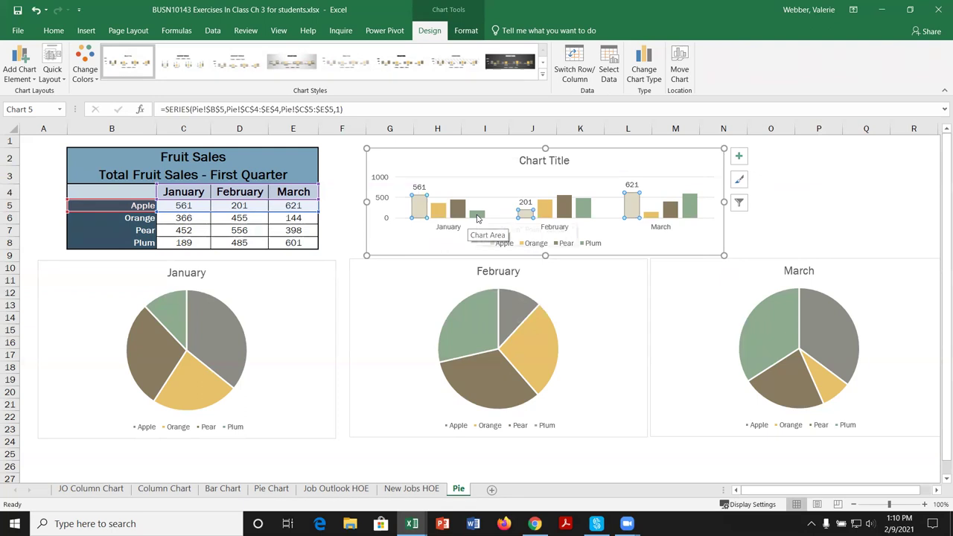
Step: Remove the Apple series data labels from the fruit sales column chart
mouse_move(636, 216)
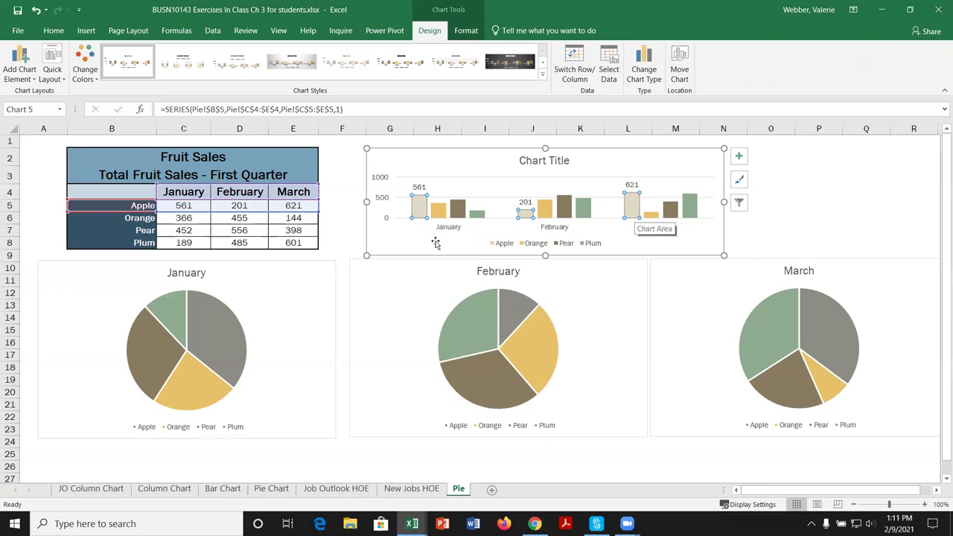
left_click(838, 212)
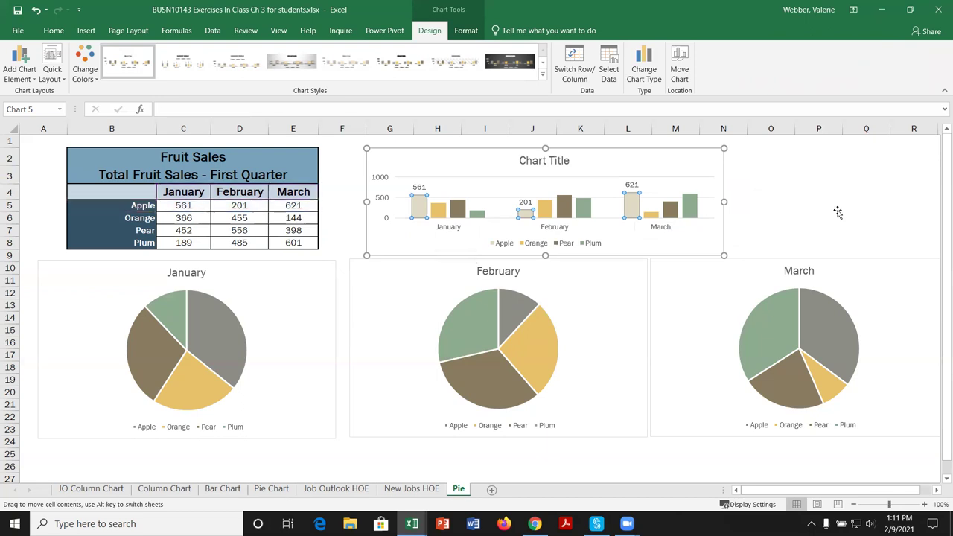
left_click(700, 168)
left_click(739, 156)
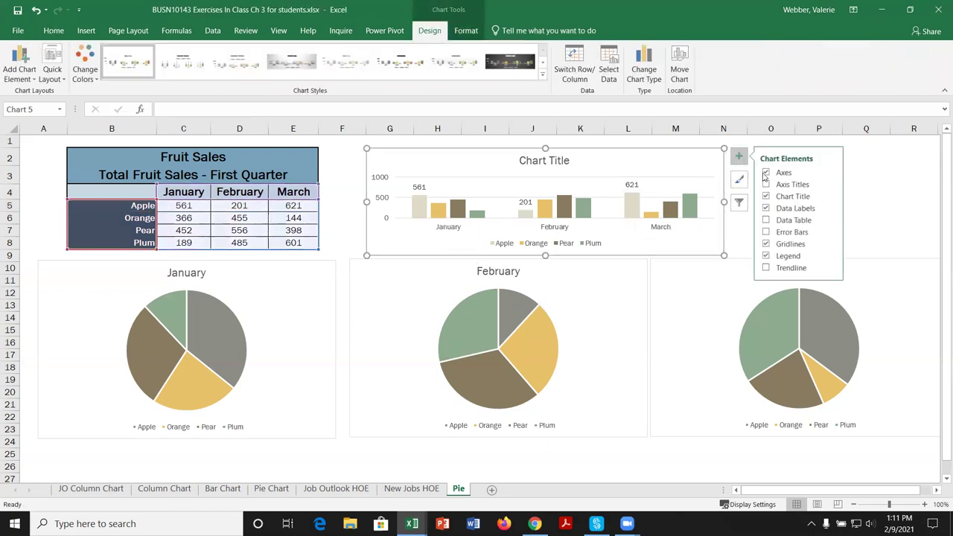
mouse_move(830, 209)
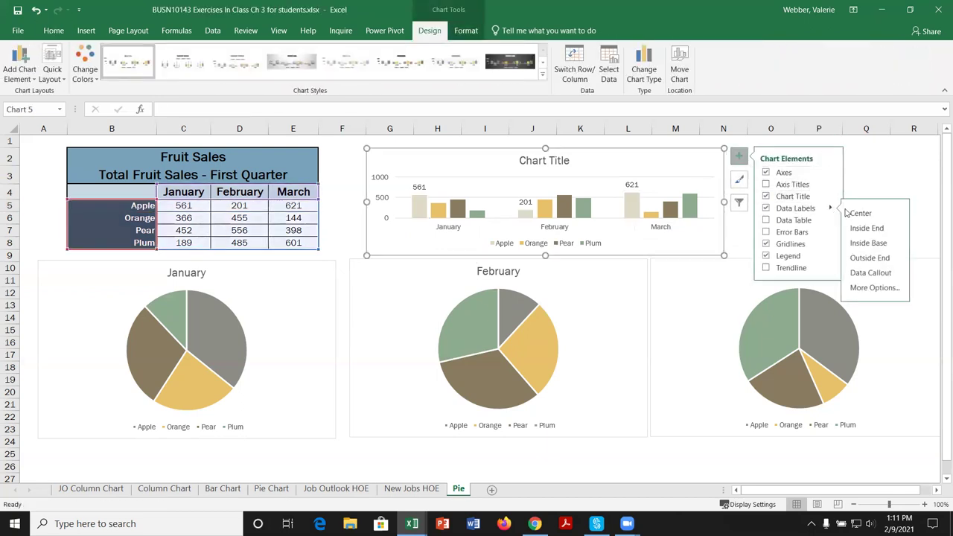
left_click(767, 210)
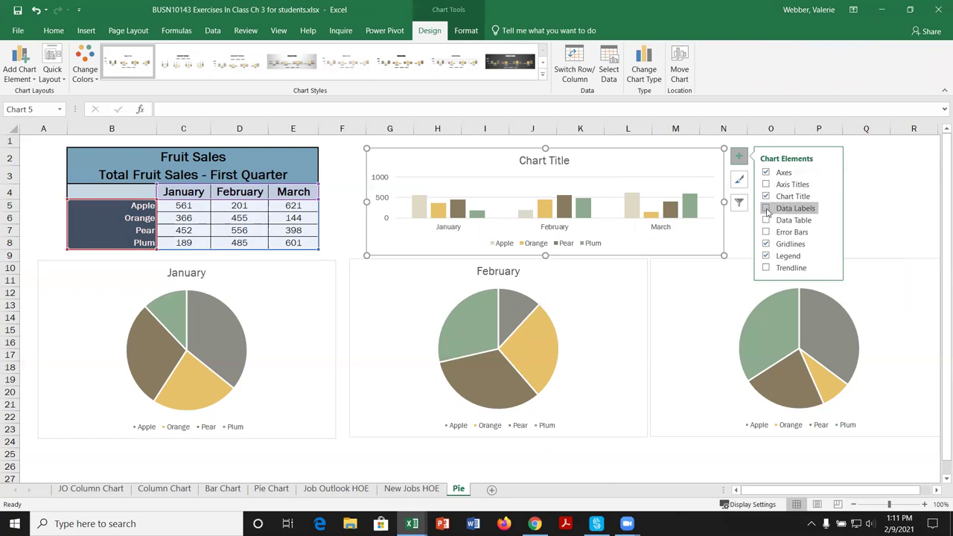
Step: Try data labels on all four fruit series of the column chart and remove them again
left_click(767, 209)
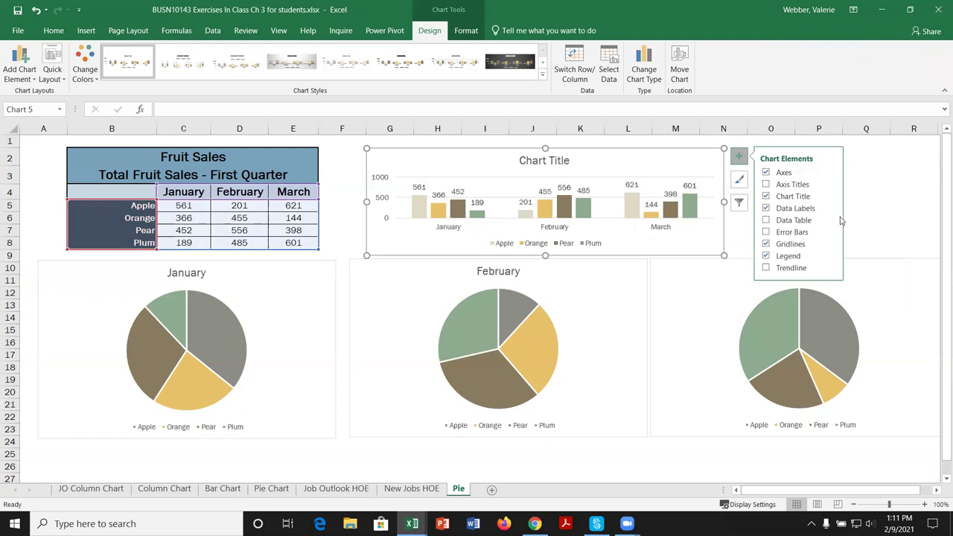
left_click(767, 210)
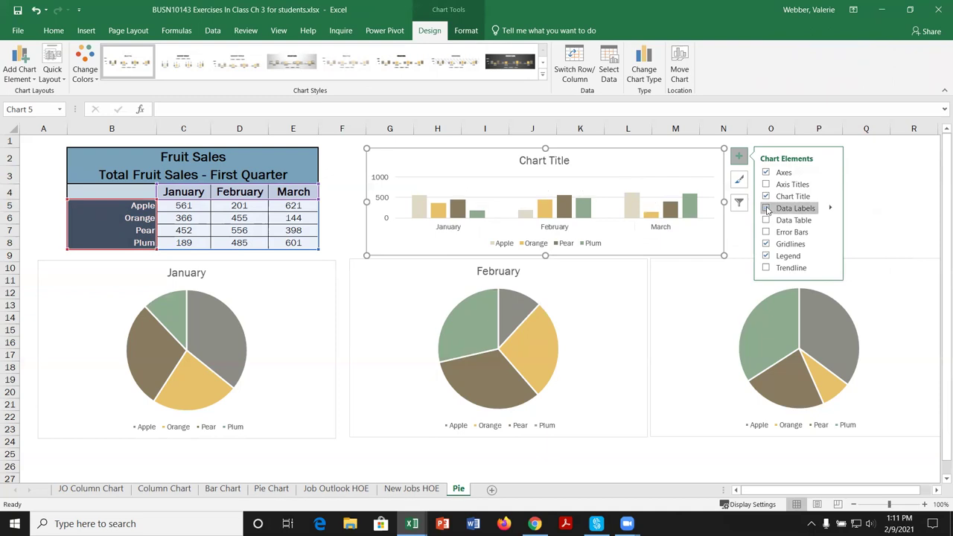
left_click(875, 190)
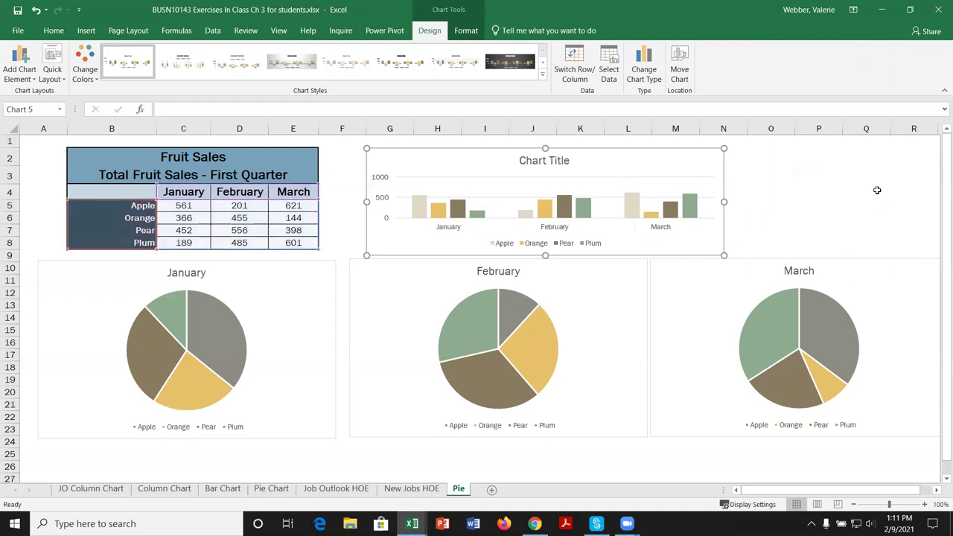
left_click(708, 159)
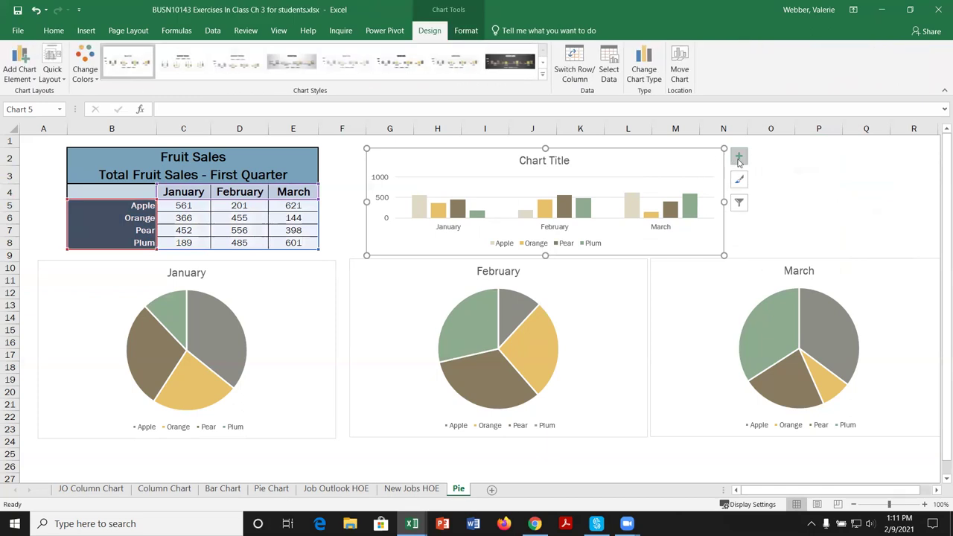
left_click(738, 156)
left_click(767, 210)
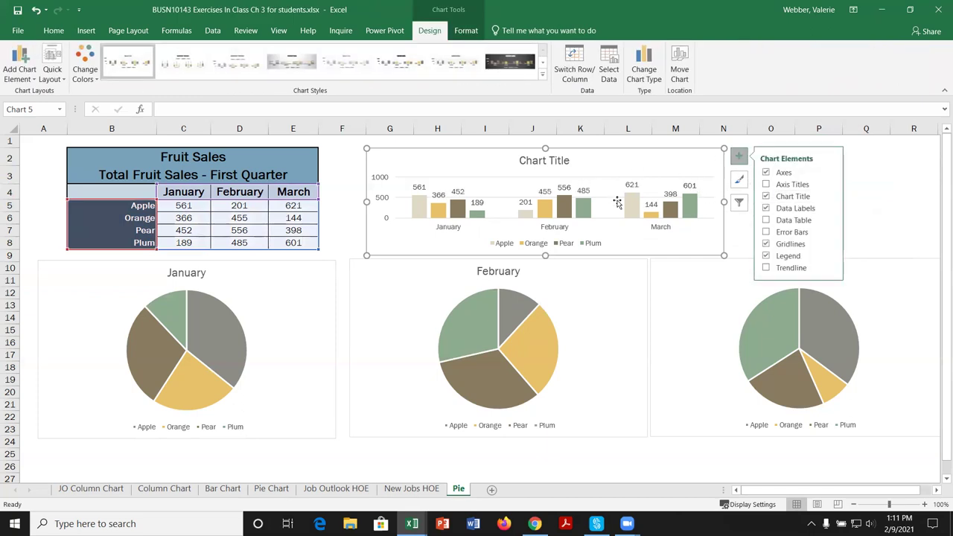
left_click(768, 208)
Step: Try data labels on only the selected Apple series, turn them off again and deselect the chart
left_click(421, 215)
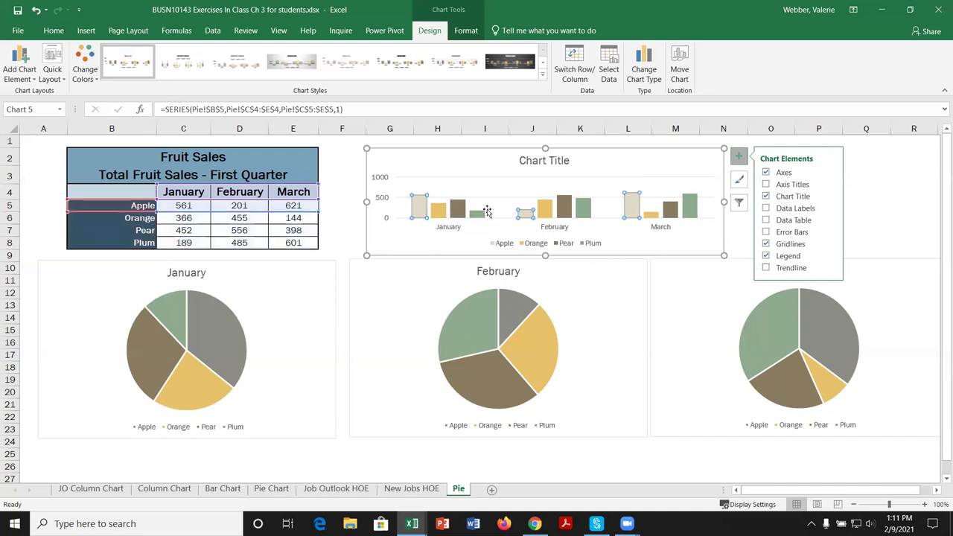
left_click(767, 209)
left_click(773, 209)
left_click(852, 204)
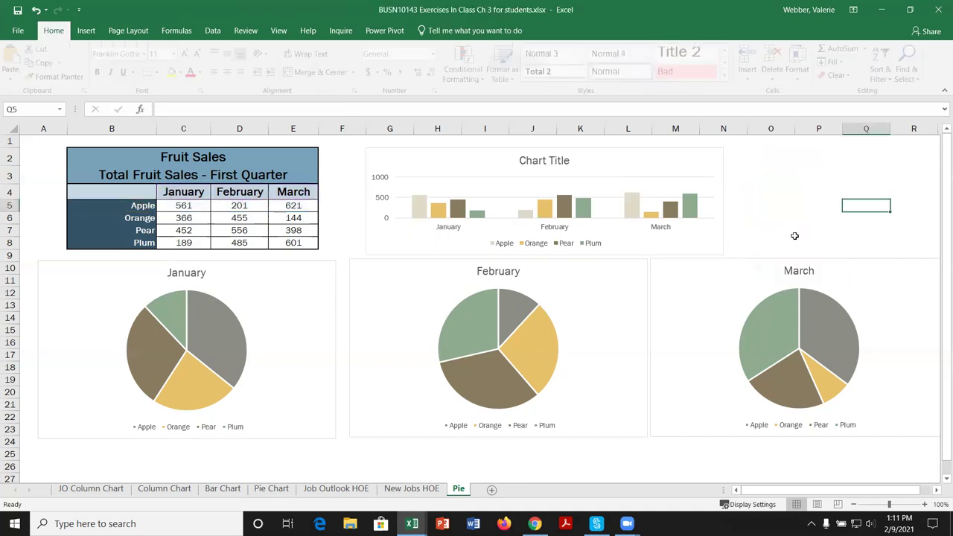
Step: Add data labels to only the Apple series of the fruit sales column chart and deselect the chart
left_click(421, 205)
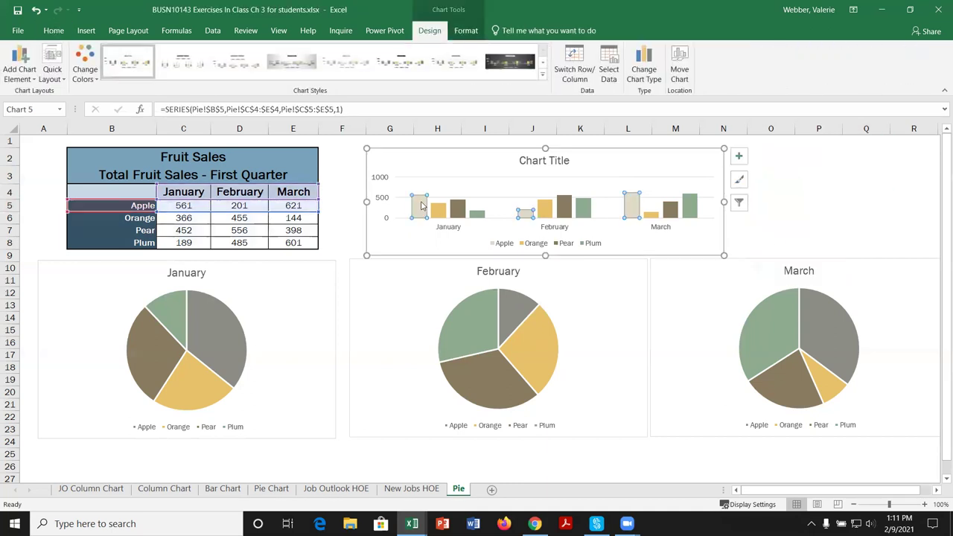
right_click(421, 206)
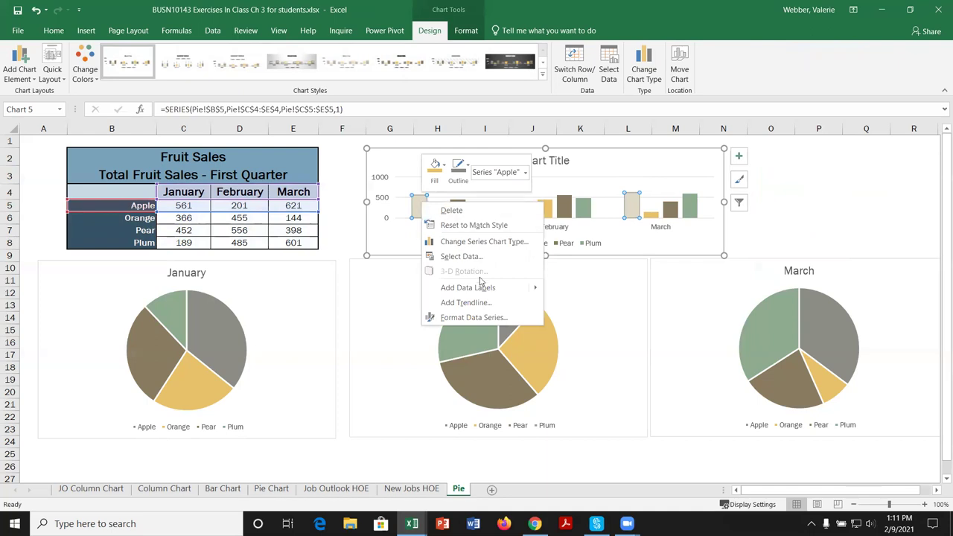
mouse_move(526, 289)
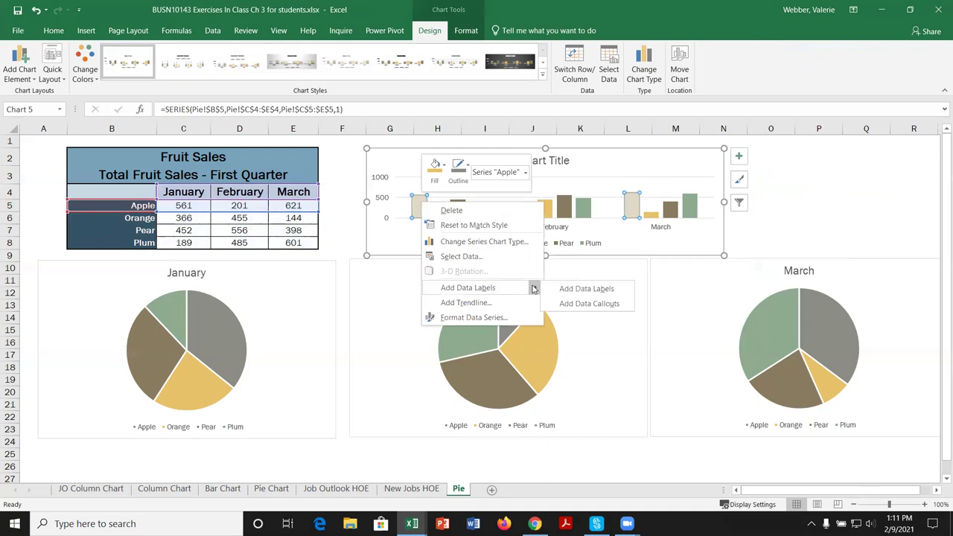
left_click(590, 290)
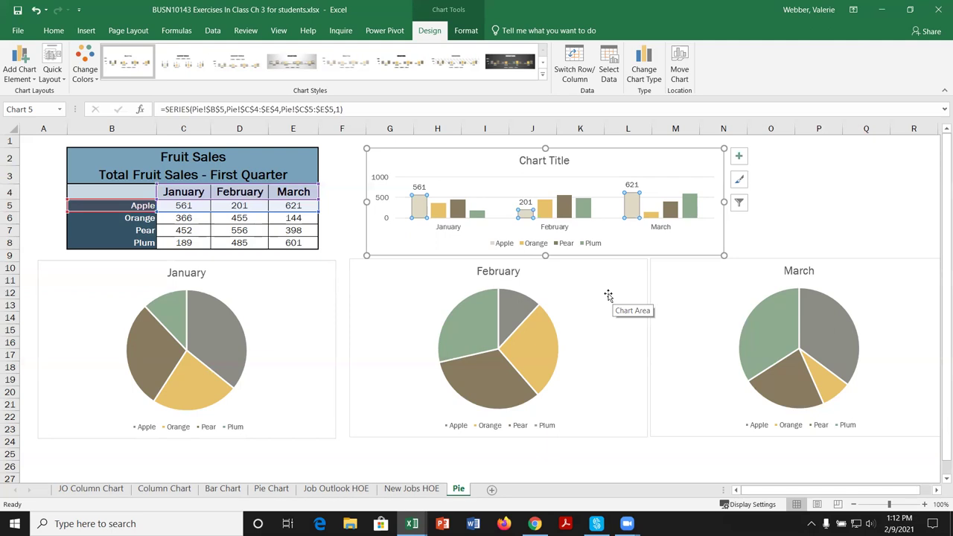
left_click(835, 193)
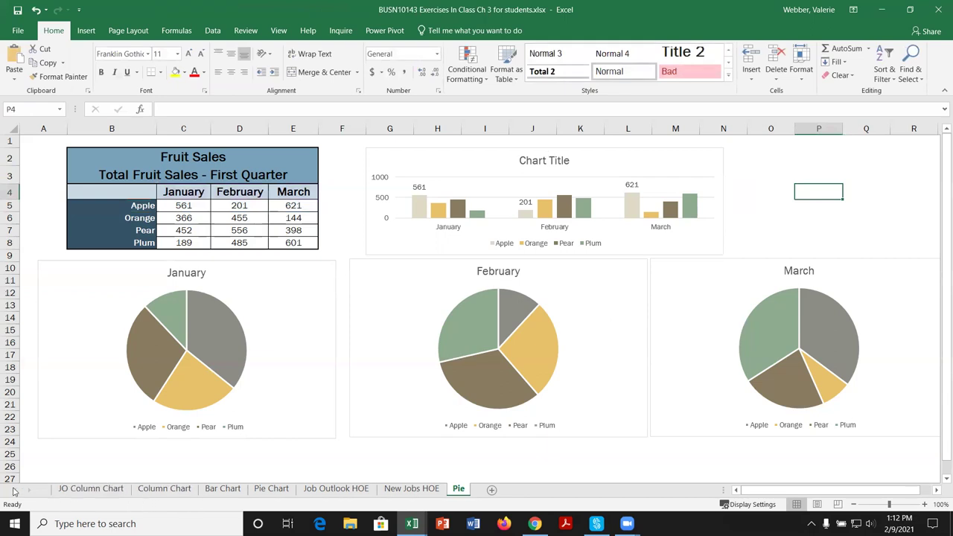
Step: Open the Job Outlook HOE sheet and examine its line, clustered column and combo charts
left_click(88, 490)
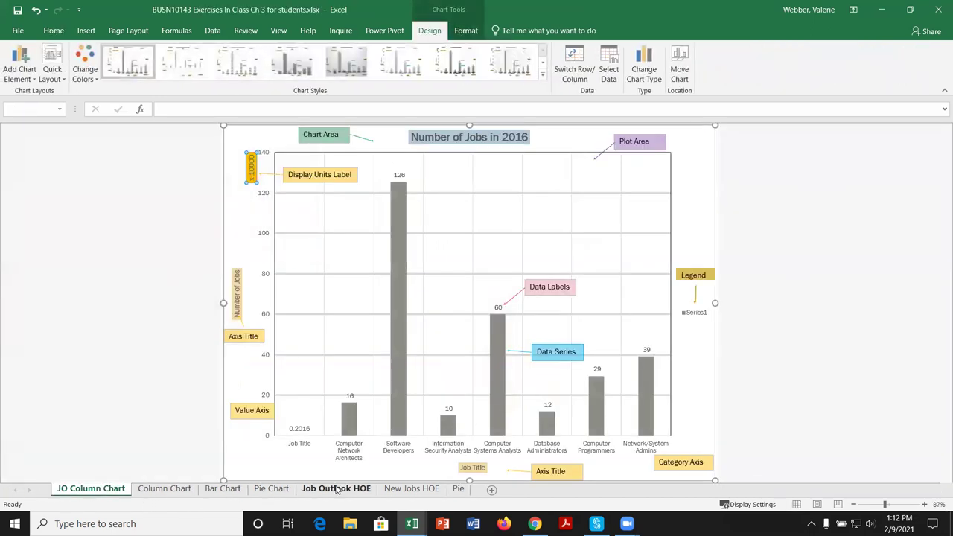
left_click(328, 489)
scroll(480, 334, "down", 6)
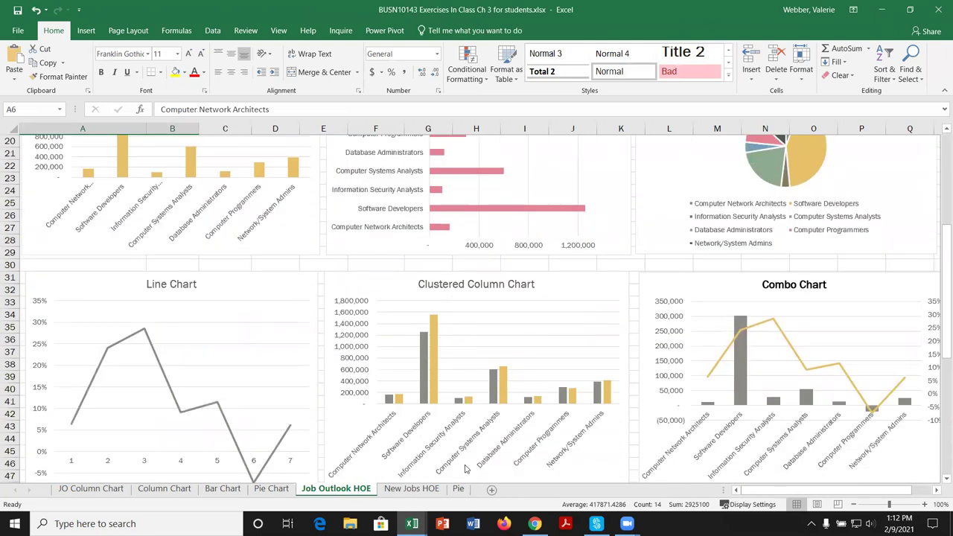
scroll(493, 351, "down", 2)
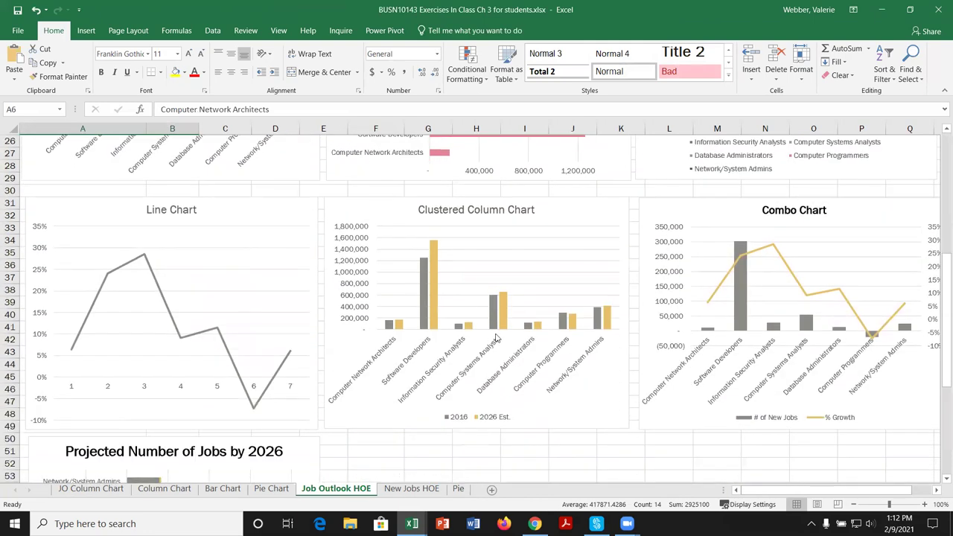
scroll(395, 405, "down", 1)
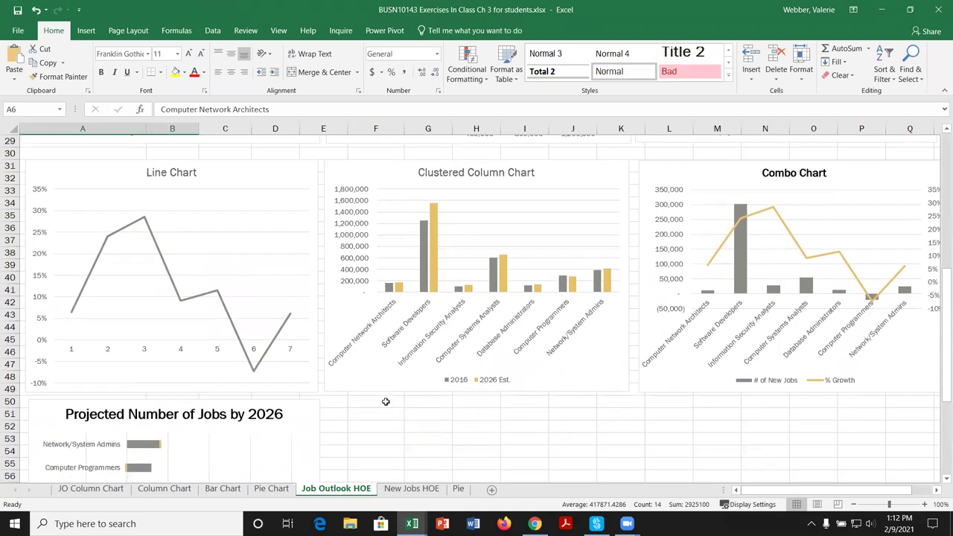